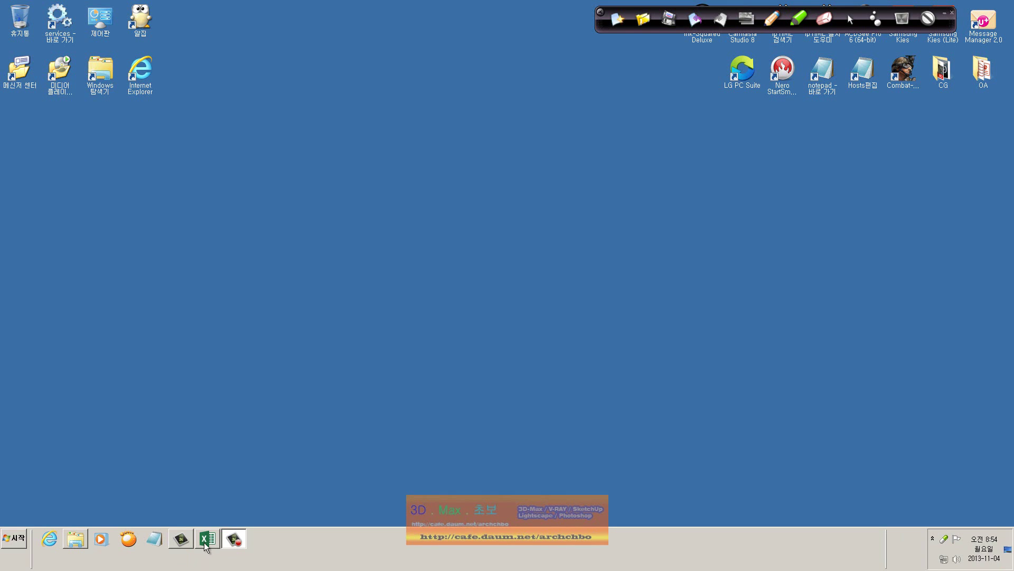
- Bring the class grade workbook forward and activate the pen on the screen-annotation toolbar
left_click(206, 544)
left_click(470, 400)
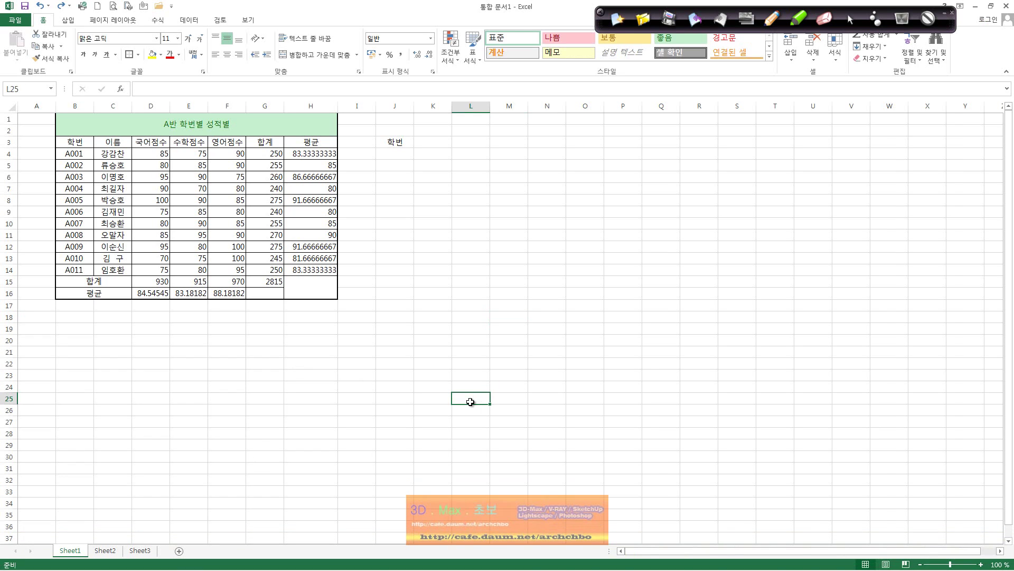
left_click(801, 24)
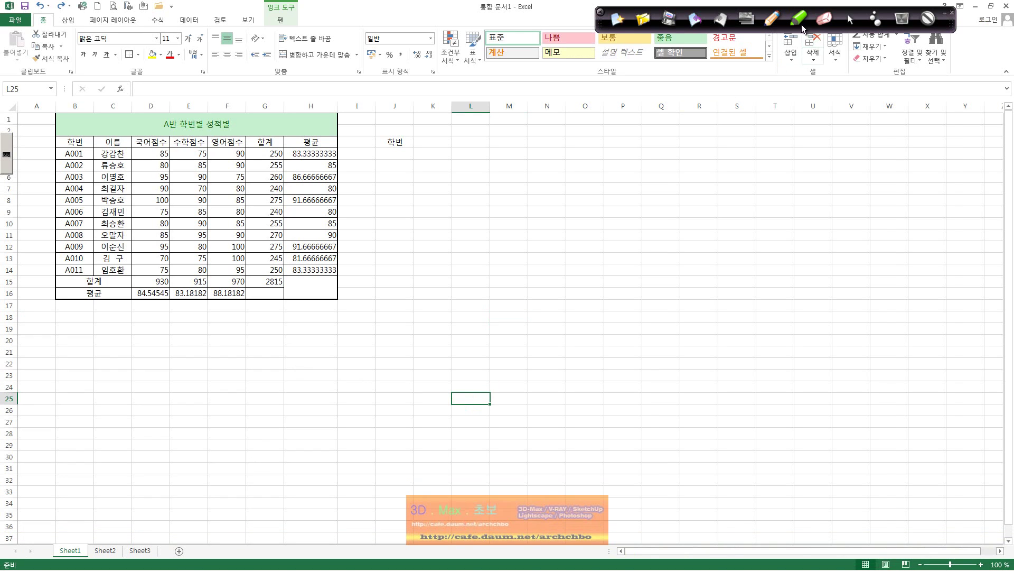
left_click(771, 30)
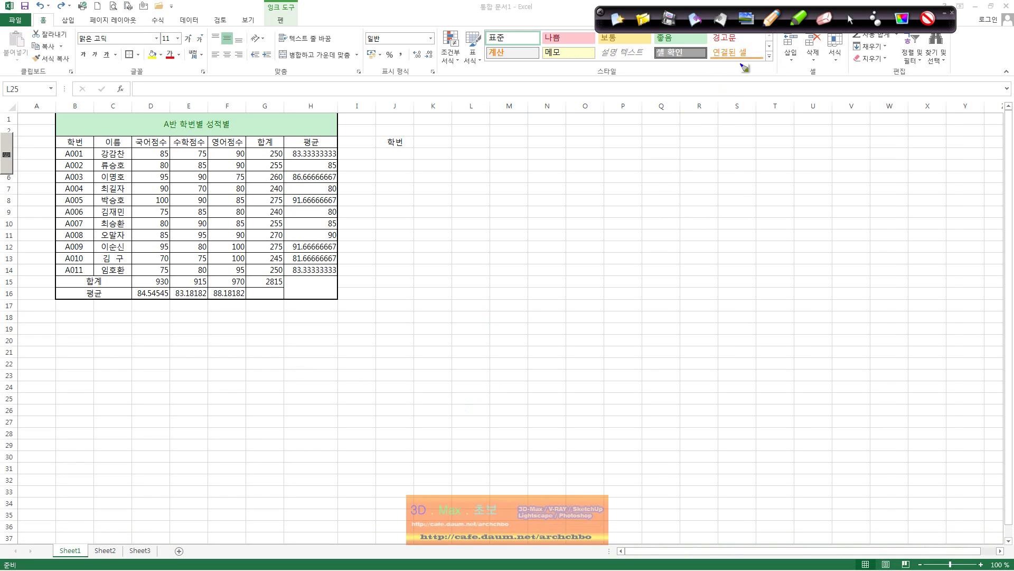
- Handwrite a two-line ink note to the right of the grade table
left_click_drag(654, 189, 650, 221)
mouse_move(652, 205)
left_mouse_down()
mouse_move(666, 202)
mouse_move(667, 216)
left_mouse_up()
mouse_move(675, 188)
left_mouse_down()
mouse_move(680, 210)
mouse_move(711, 208)
mouse_move(720, 186)
mouse_move(758, 200)
mouse_move(791, 181)
left_mouse_up()
left_click_drag(723, 223, 722, 233)
mouse_move(730, 221)
left_mouse_down()
mouse_move(731, 232)
mouse_move(739, 227)
left_mouse_up()
mouse_move(693, 264)
left_mouse_down()
mouse_move(719, 280)
mouse_move(738, 262)
mouse_move(750, 279)
mouse_move(818, 220)
mouse_move(838, 226)
left_mouse_up()
left_click_drag(863, 184, 848, 234)
left_click_drag(872, 200, 866, 222)
mouse_move(888, 201)
left_mouse_down()
mouse_move(878, 208)
mouse_move(893, 248)
left_mouse_up()
- Sketch a box with an arrow and begin a handwritten explanation beneath it
mouse_move(461, 216)
left_mouse_down()
mouse_move(494, 207)
mouse_move(464, 287)
mouse_move(581, 268)
mouse_move(594, 189)
mouse_move(594, 286)
mouse_move(577, 320)
left_mouse_up()
mouse_move(576, 320)
left_mouse_down()
mouse_move(597, 306)
mouse_move(584, 340)
mouse_move(609, 341)
left_mouse_up()
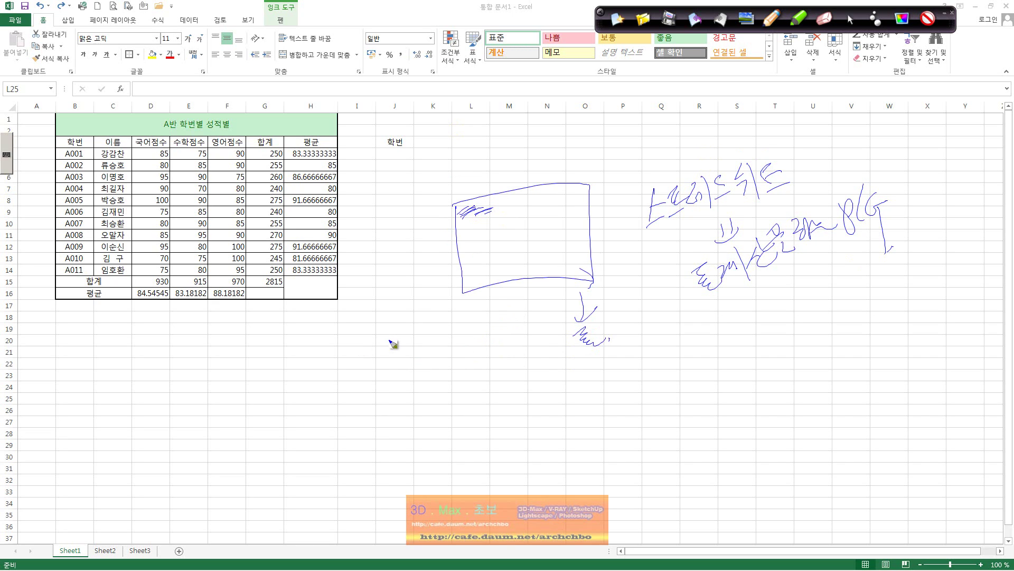
mouse_move(371, 347)
left_mouse_down()
mouse_move(372, 372)
mouse_move(391, 376)
mouse_move(410, 356)
mouse_move(415, 365)
mouse_move(445, 349)
mouse_move(456, 362)
mouse_move(490, 350)
mouse_move(499, 359)
left_mouse_up()
mouse_move(505, 338)
left_mouse_down()
mouse_move(527, 357)
mouse_move(549, 349)
left_mouse_up()
left_click_drag(554, 334, 584, 320)
- Handwrite two more lines of explanation underneath the box
left_click_drag(432, 388, 434, 415)
mouse_move(438, 395)
left_mouse_down()
mouse_move(453, 392)
mouse_move(458, 417)
left_mouse_up()
mouse_move(464, 394)
left_mouse_down()
mouse_move(466, 415)
mouse_move(481, 397)
mouse_move(500, 408)
mouse_move(515, 390)
left_mouse_up()
left_click_drag(519, 377, 521, 396)
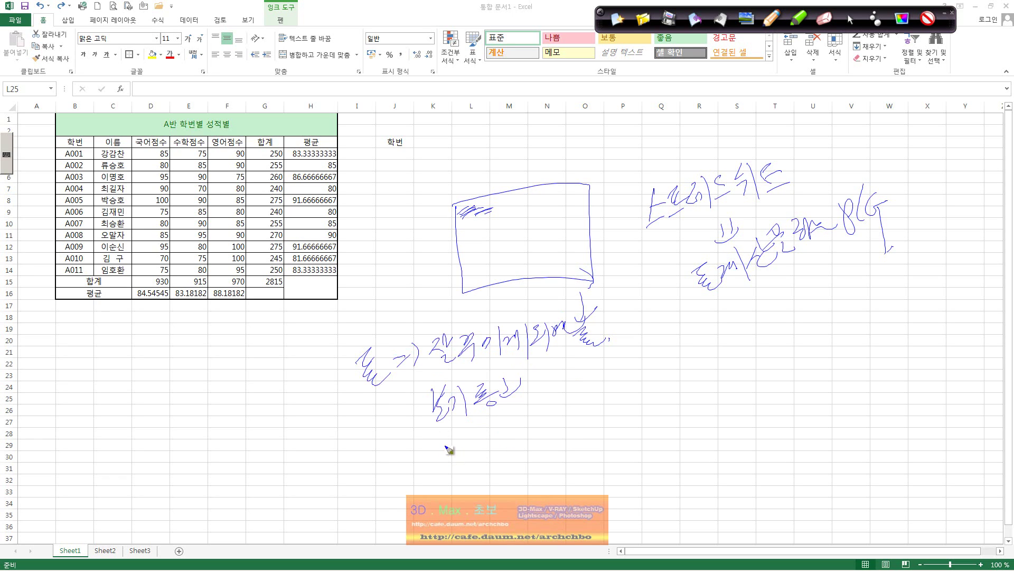
left_click_drag(449, 449, 456, 465)
mouse_move(459, 441)
left_mouse_down()
mouse_move(461, 462)
mouse_move(472, 468)
left_mouse_up()
left_click_drag(468, 438, 491, 457)
mouse_move(502, 422)
left_mouse_down()
mouse_move(534, 430)
mouse_move(652, 361)
mouse_move(645, 378)
left_mouse_up()
- Write a sentence after the arrow on the right, then tick the 학번 and 합계 headers in ink
left_click_drag(676, 342, 682, 364)
left_click_drag(687, 342, 711, 353)
left_click_drag(721, 326, 748, 345)
left_click_drag(751, 304, 767, 338)
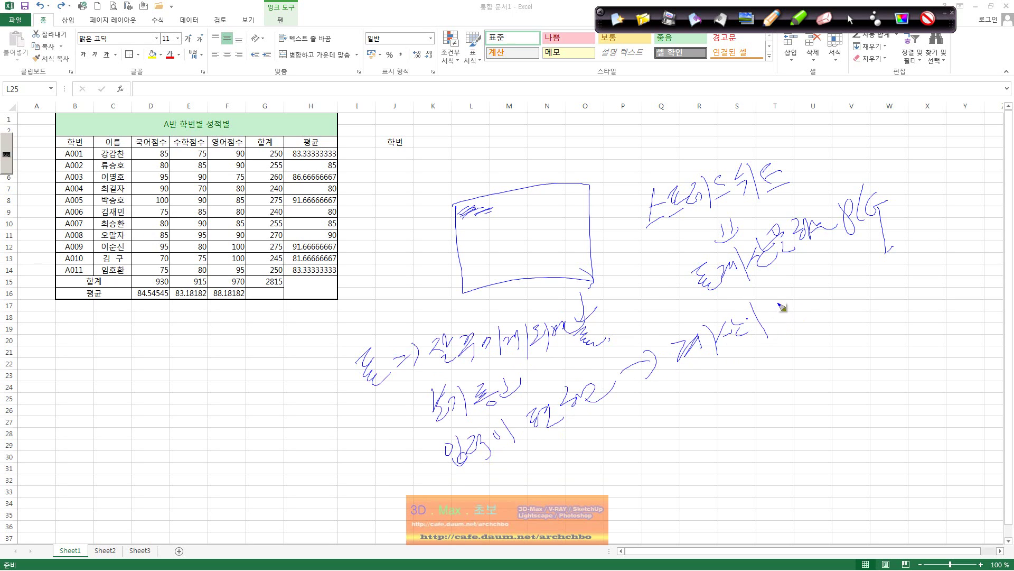
mouse_move(781, 285)
left_mouse_down()
mouse_move(776, 309)
mouse_move(796, 316)
left_mouse_up()
mouse_move(803, 280)
left_mouse_down()
mouse_move(825, 307)
mouse_move(827, 299)
left_mouse_up()
left_click_drag(832, 281, 831, 285)
mouse_move(845, 281)
left_mouse_down()
mouse_move(852, 289)
mouse_move(877, 263)
mouse_move(897, 270)
mouse_move(913, 246)
left_mouse_up()
left_click_drag(918, 248, 946, 250)
left_click_drag(952, 256, 958, 253)
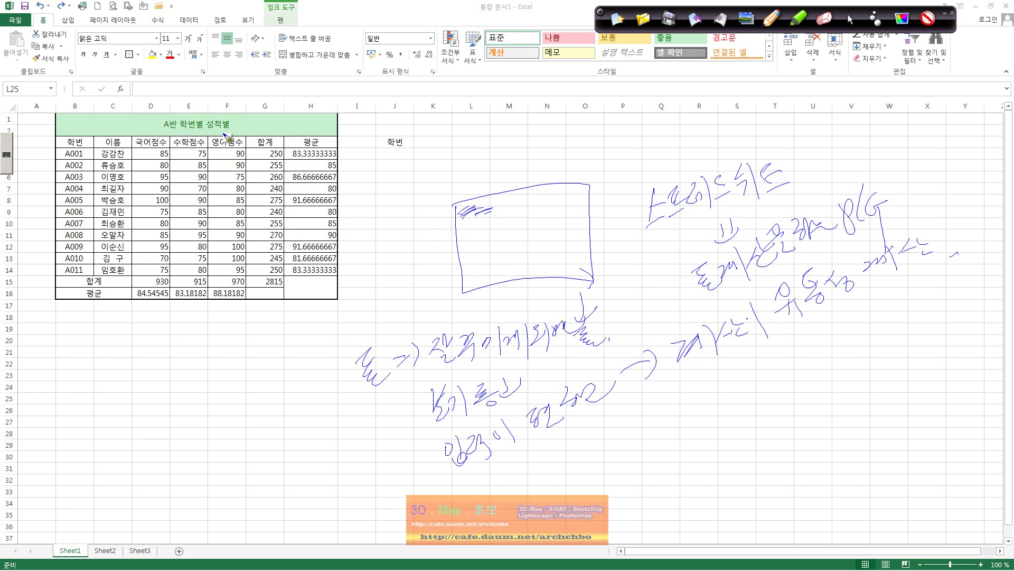
left_click_drag(91, 140, 129, 143)
left_click_drag(279, 138, 282, 141)
- Mark the 평균 column and the 85 score in column D, and underline the handwritten notes
left_click_drag(284, 288, 309, 281)
left_click_drag(443, 420, 489, 410)
left_click_drag(171, 140, 177, 178)
left_click_drag(293, 134, 295, 162)
left_click_drag(453, 467, 560, 434)
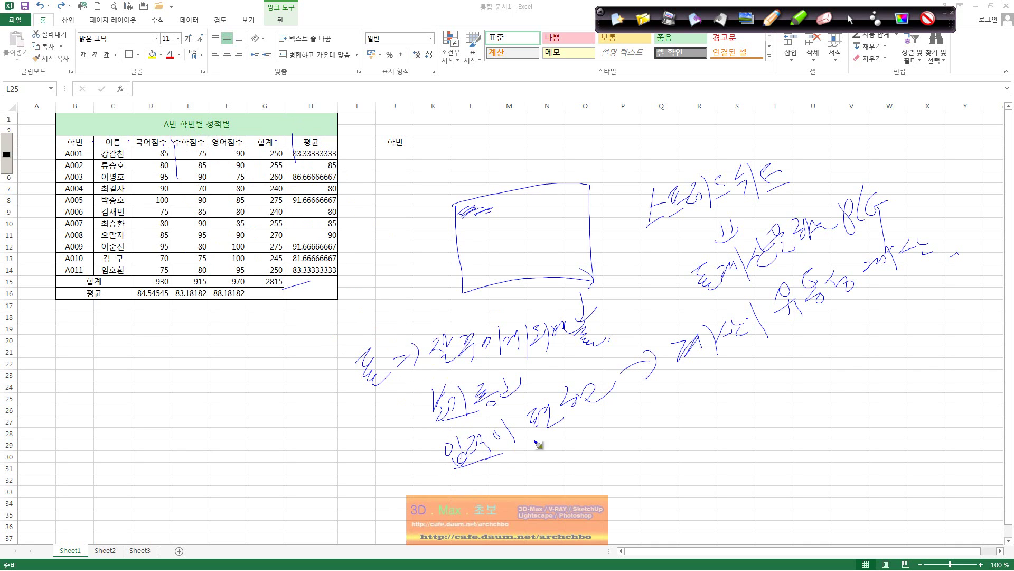
left_click_drag(152, 158, 167, 154)
left_click_drag(530, 424, 621, 403)
left_click_drag(719, 361, 845, 319)
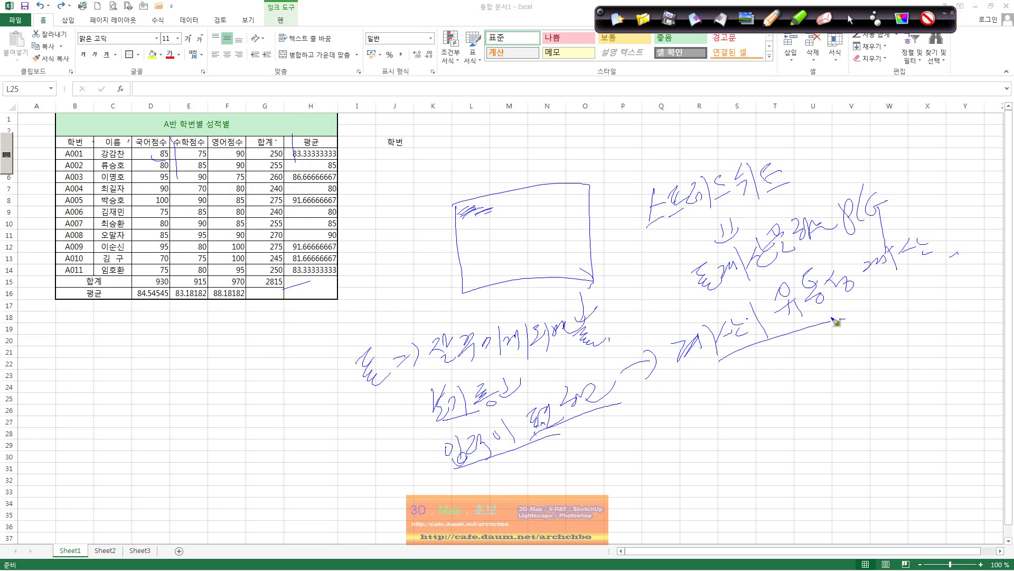
left_click(786, 324)
- Circle the 합계 and 국어점수 columns, mark the 평균 values, then erase all ink
left_click(224, 154)
left_click_drag(285, 143, 276, 166)
mouse_move(165, 150)
left_mouse_down()
mouse_move(168, 272)
mouse_move(176, 261)
left_mouse_up()
left_click_drag(293, 148, 346, 152)
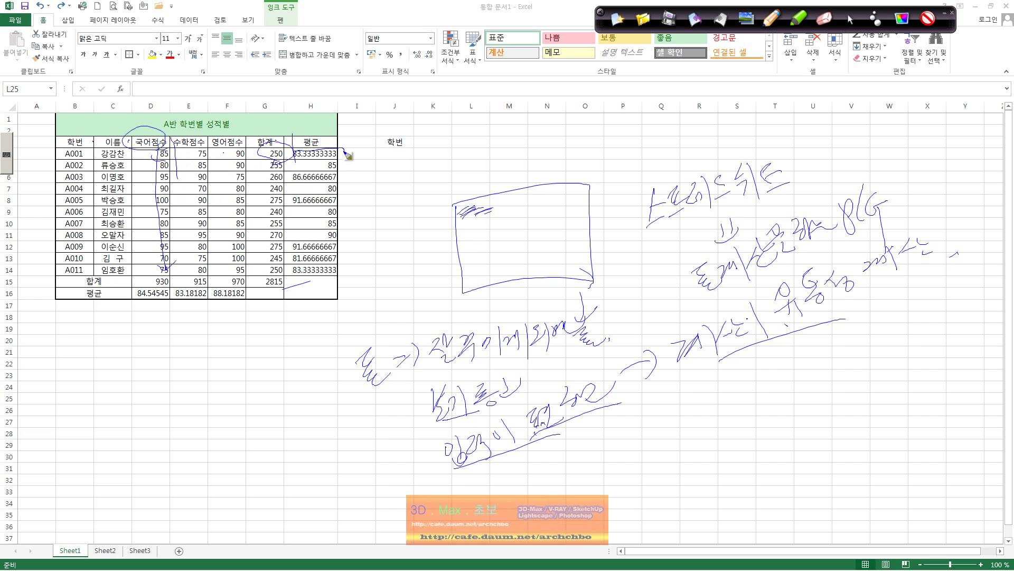
left_click_drag(544, 389, 552, 382)
left_click_drag(720, 370, 905, 294)
left_click(620, 25)
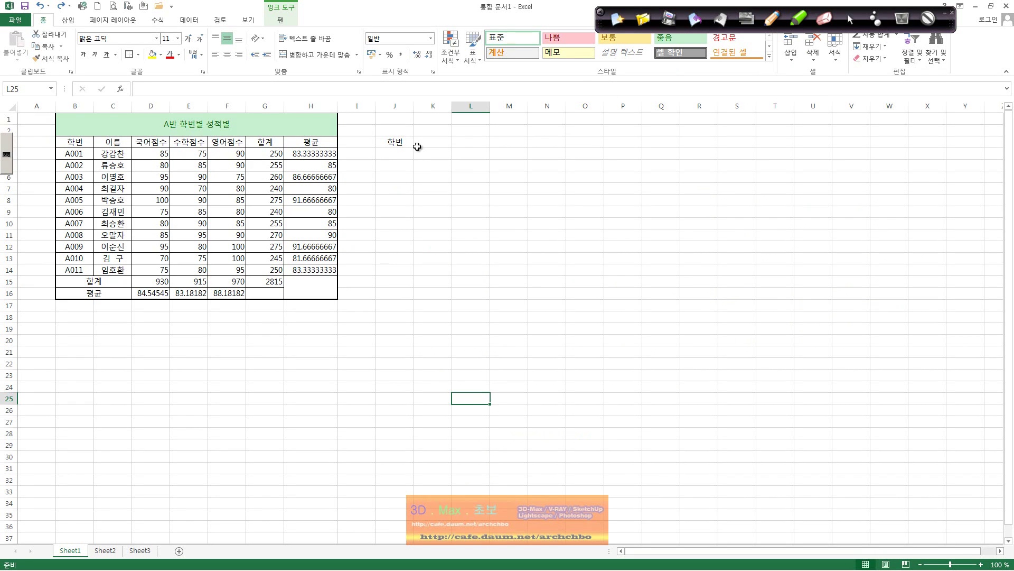
- Delete the stray 학번 label in J3
left_click(391, 147)
key("Delete")
left_click(517, 185)
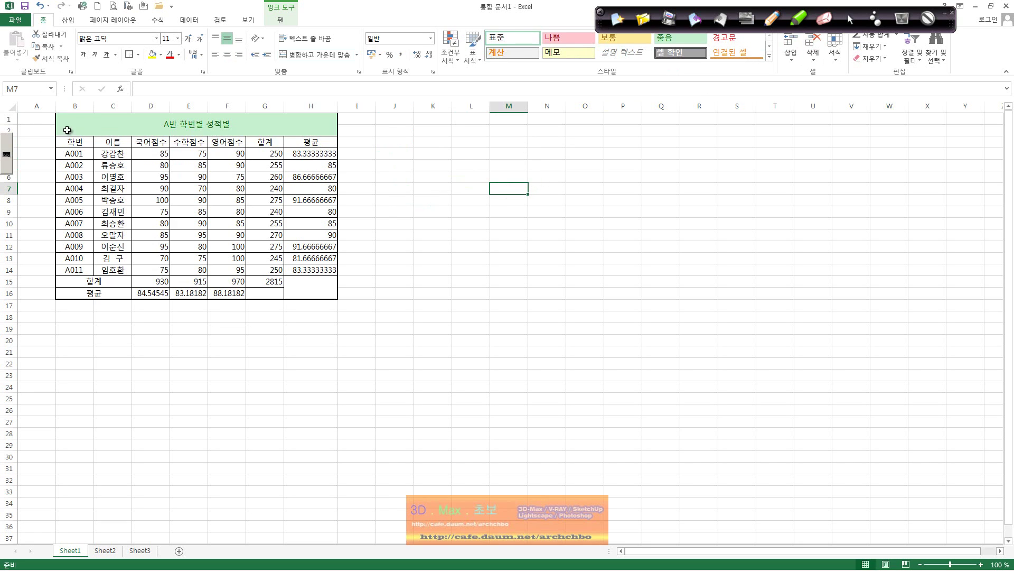
- Left-align the student IDs and names in B4:C14
left_click(201, 157)
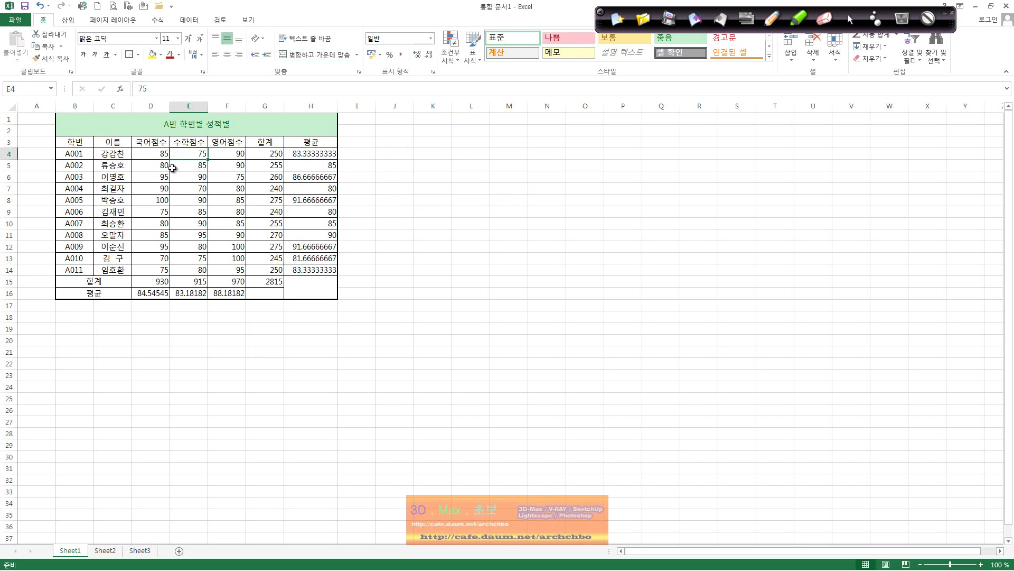
left_click(88, 145)
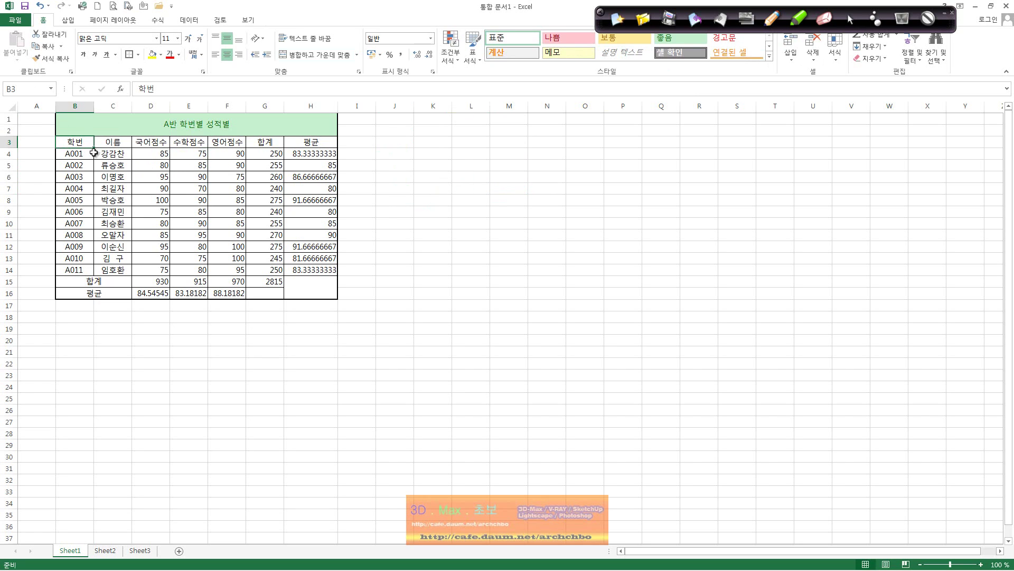
left_click_drag(87, 153, 114, 270)
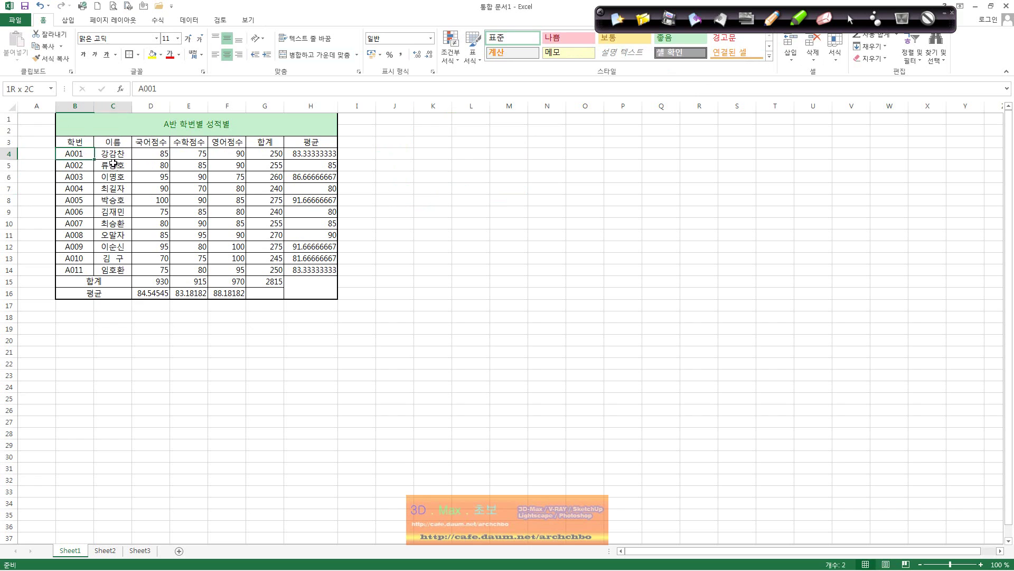
left_click(224, 58)
left_click(395, 211)
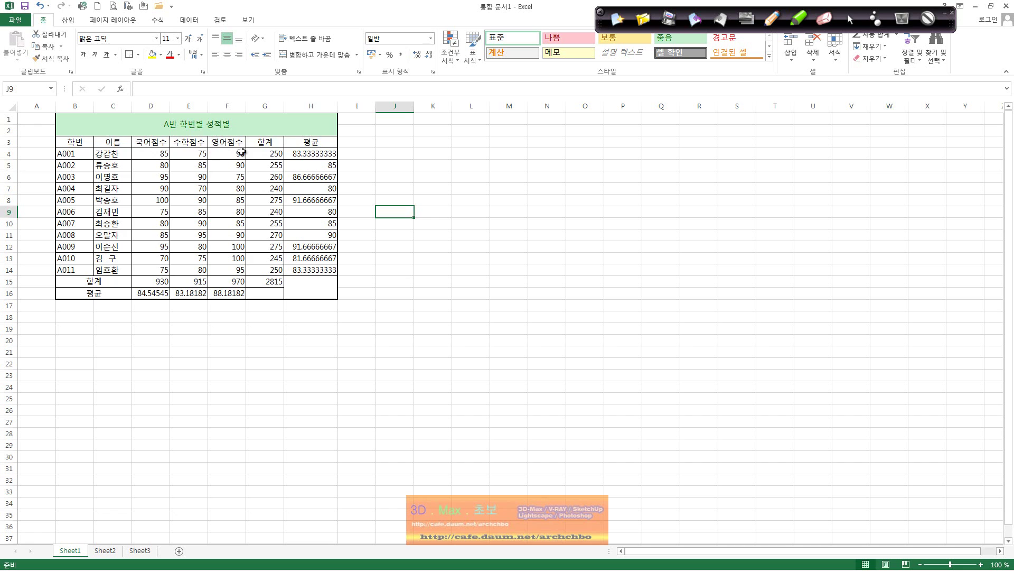
left_click_drag(78, 142, 312, 143)
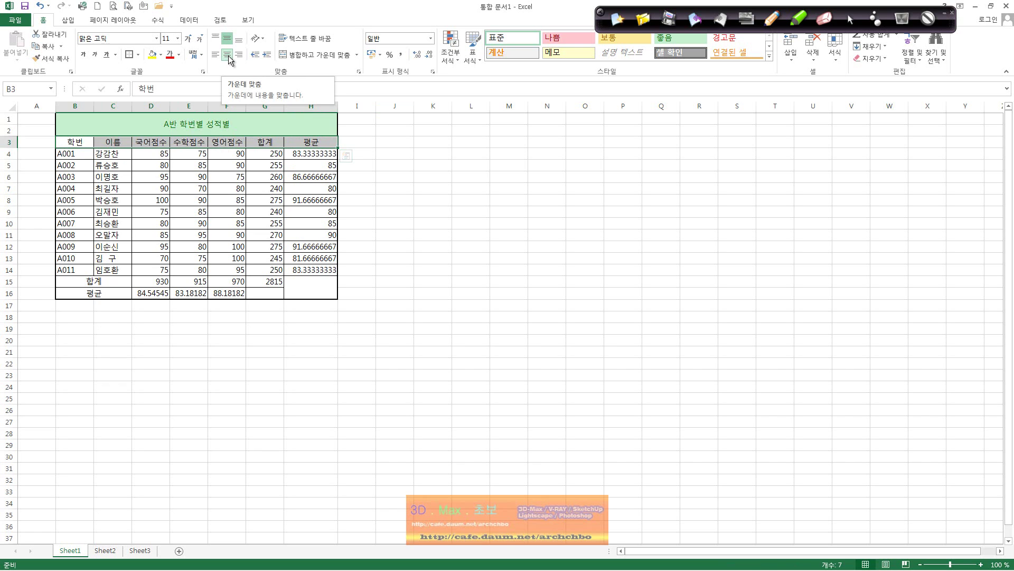
left_click(232, 128)
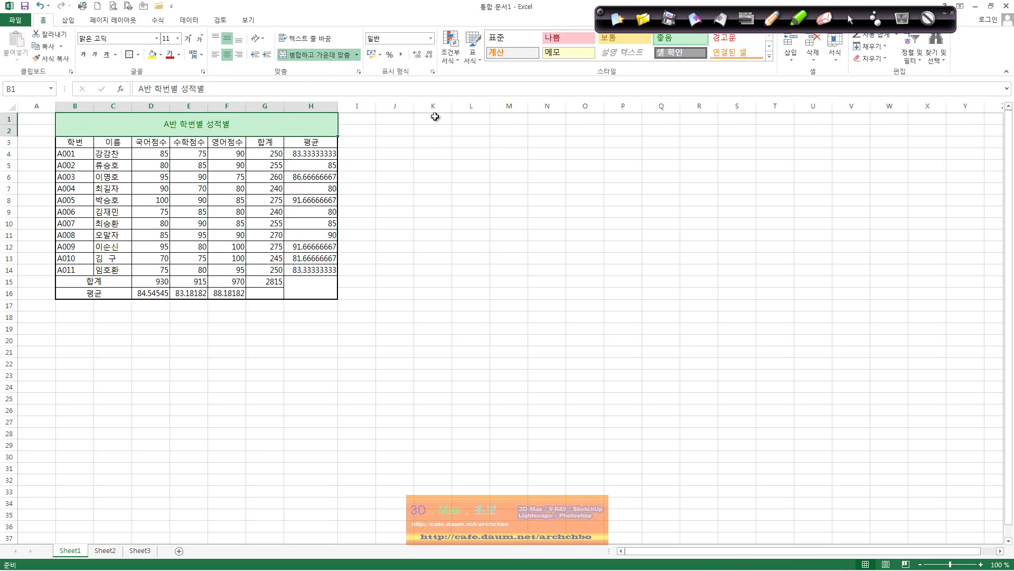
- Merge and center K1:Q2, then select the 학번 column of student IDs
mouse_move(431, 122)
left_mouse_down()
mouse_move(671, 135)
mouse_move(649, 131)
left_mouse_up()
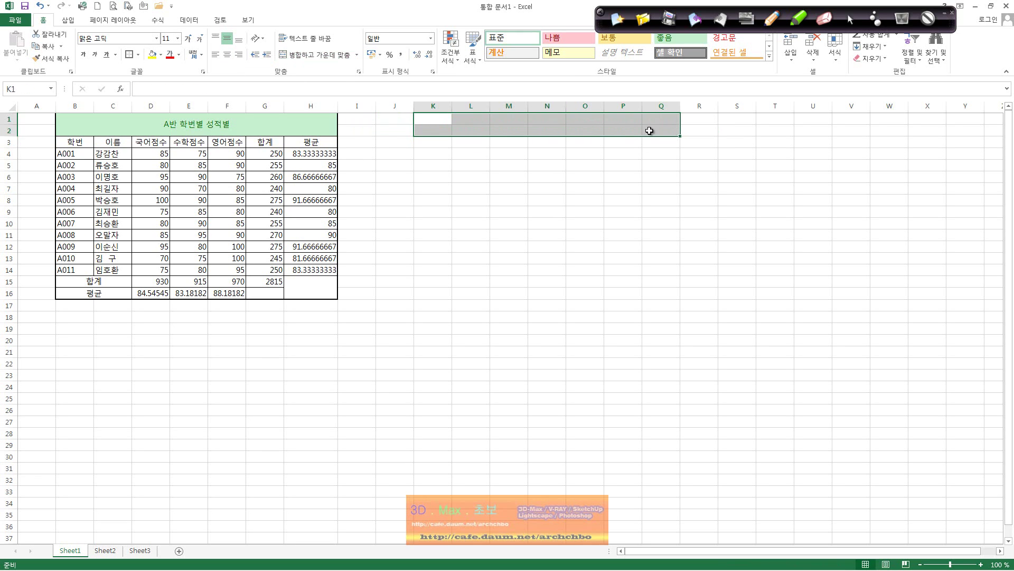
left_click(300, 56)
left_click(550, 176)
left_click(530, 127)
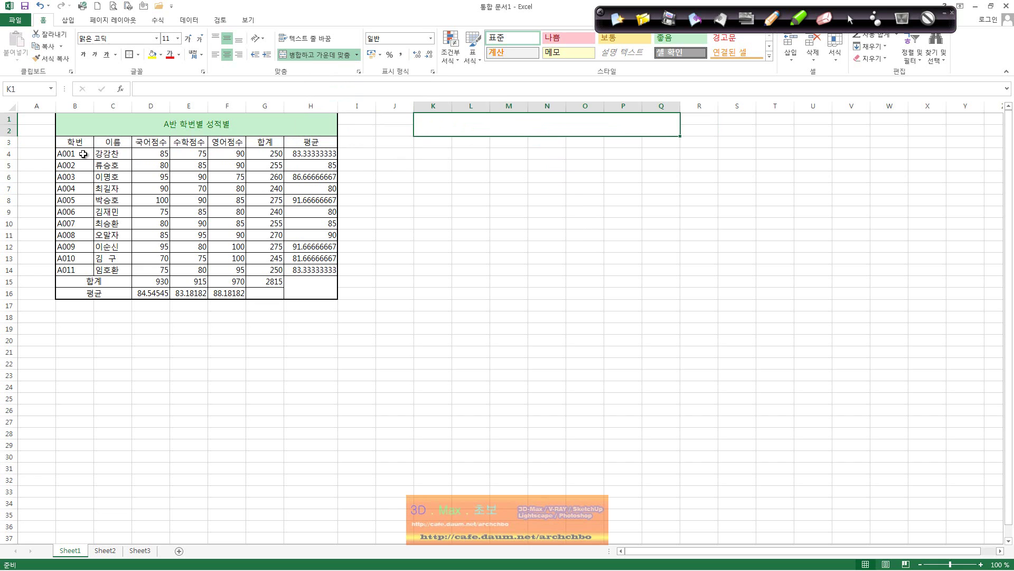
left_click_drag(83, 153, 103, 252)
left_click(90, 147)
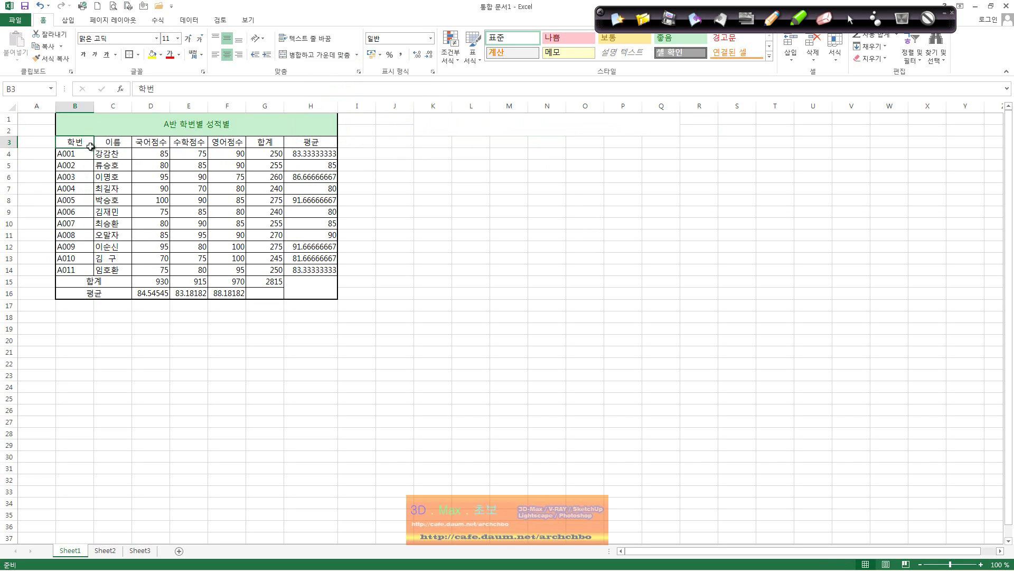
left_click_drag(84, 153, 82, 259)
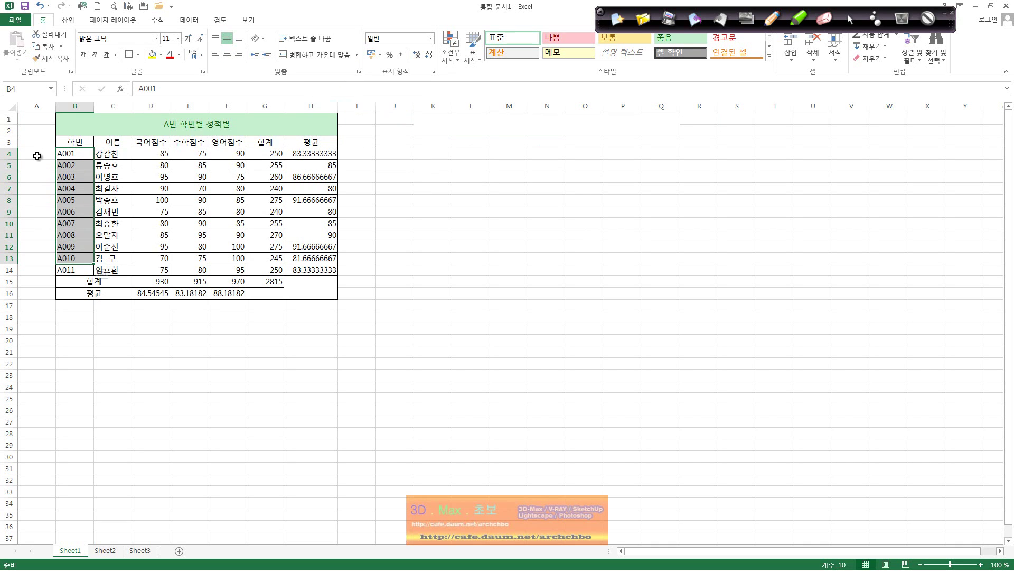
left_click(473, 225)
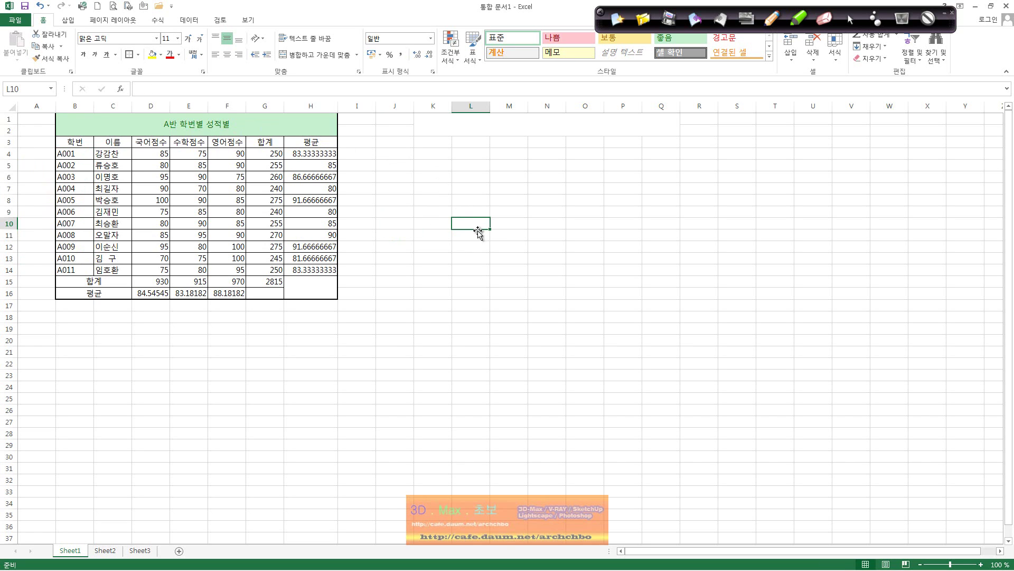
- Enter 학번 in P8 with the student IDs A001 and A002 in P9 and P10
left_click(621, 205)
type("학번")
key("Return")
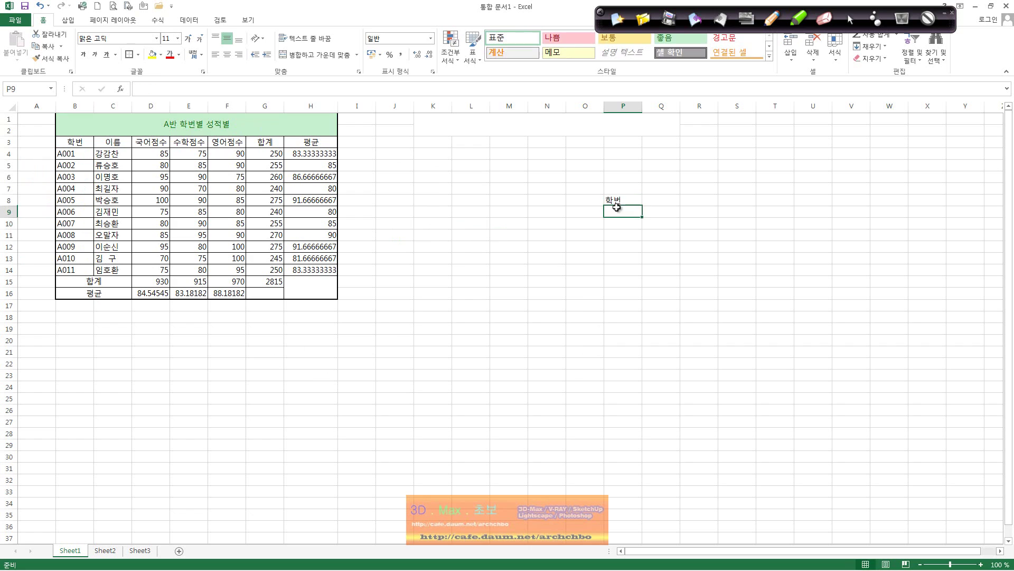
type("A001")
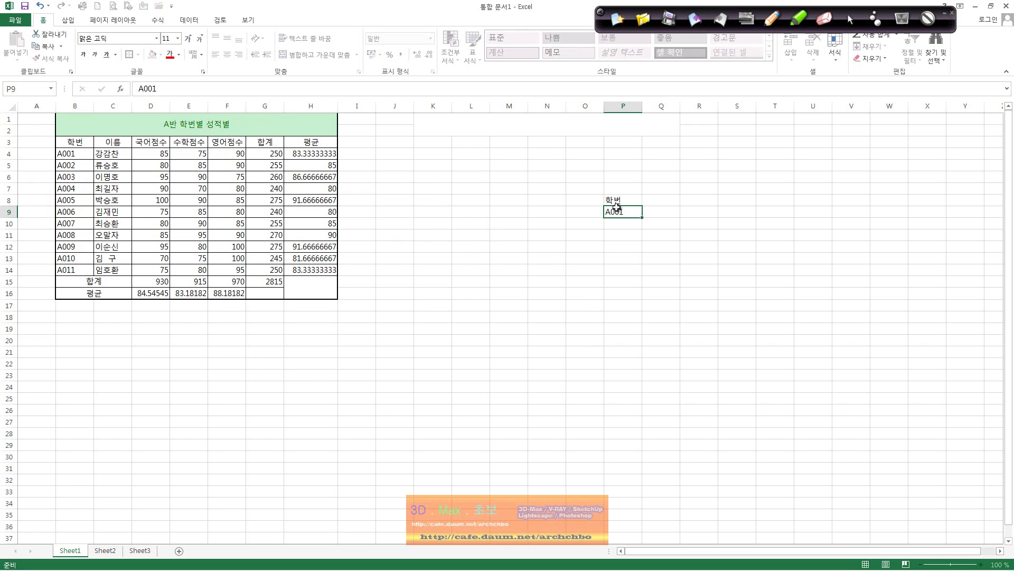
key("Return")
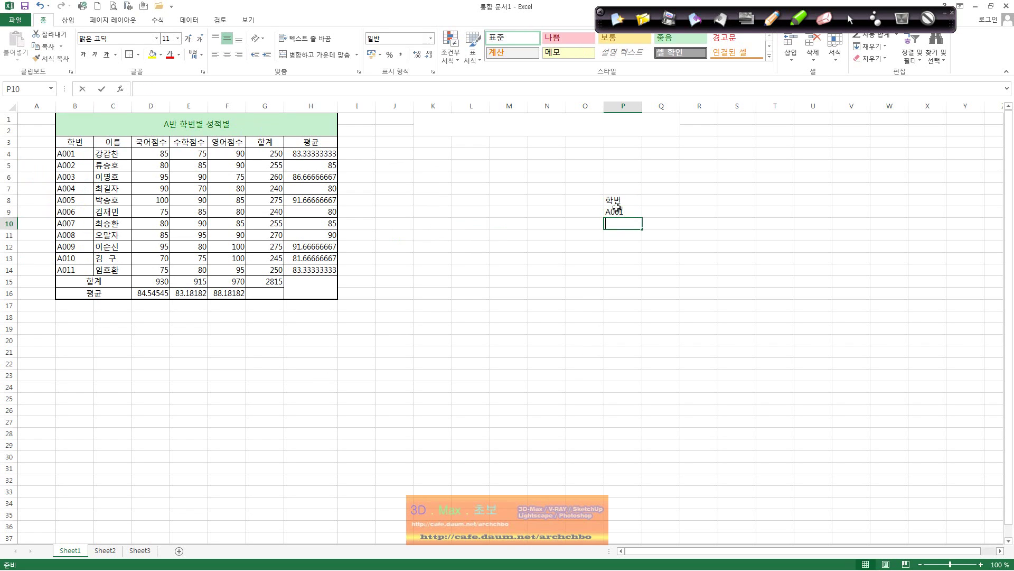
type("A002")
key("Return")
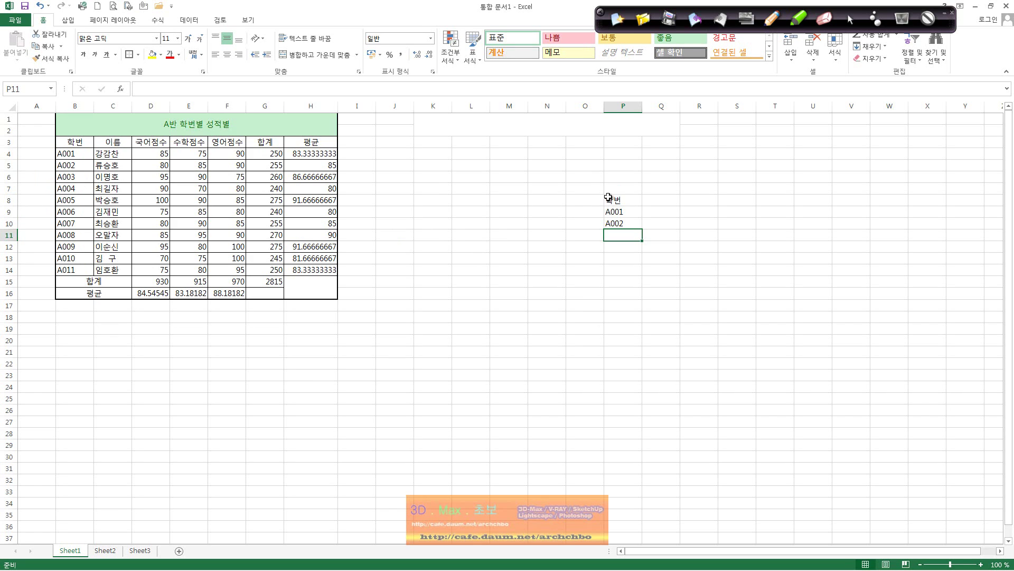
- Turn on the pen and handwrite a label above the 학번 list and an arrowed note below A002
left_click(771, 18)
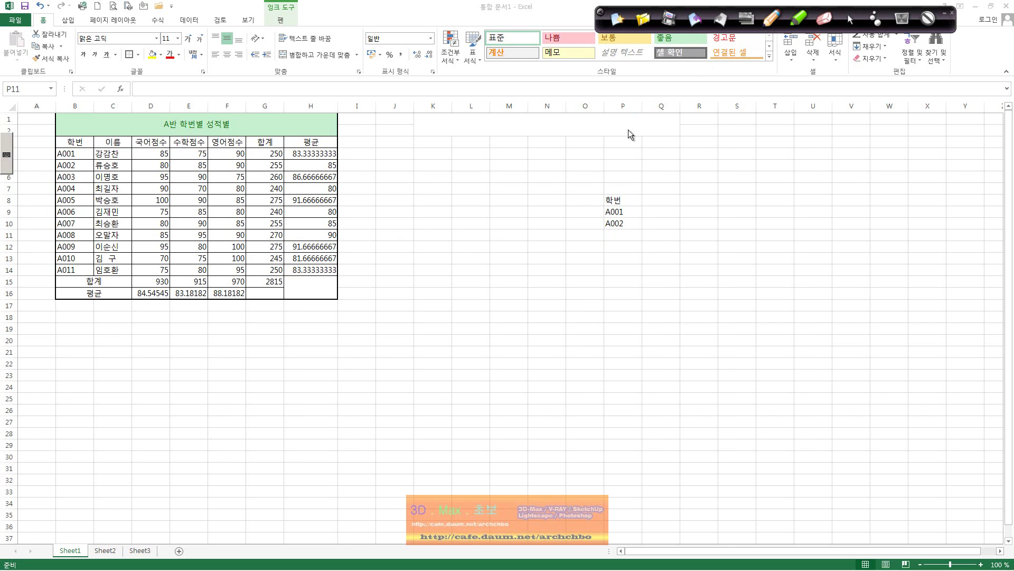
mouse_move(613, 157)
left_mouse_down()
mouse_move(630, 175)
mouse_move(657, 153)
mouse_move(669, 169)
left_mouse_up()
mouse_move(682, 131)
left_mouse_down()
mouse_move(678, 165)
mouse_move(700, 139)
mouse_move(706, 161)
left_mouse_up()
mouse_move(723, 140)
left_mouse_down()
mouse_move(722, 168)
mouse_move(747, 142)
mouse_move(759, 150)
left_mouse_up()
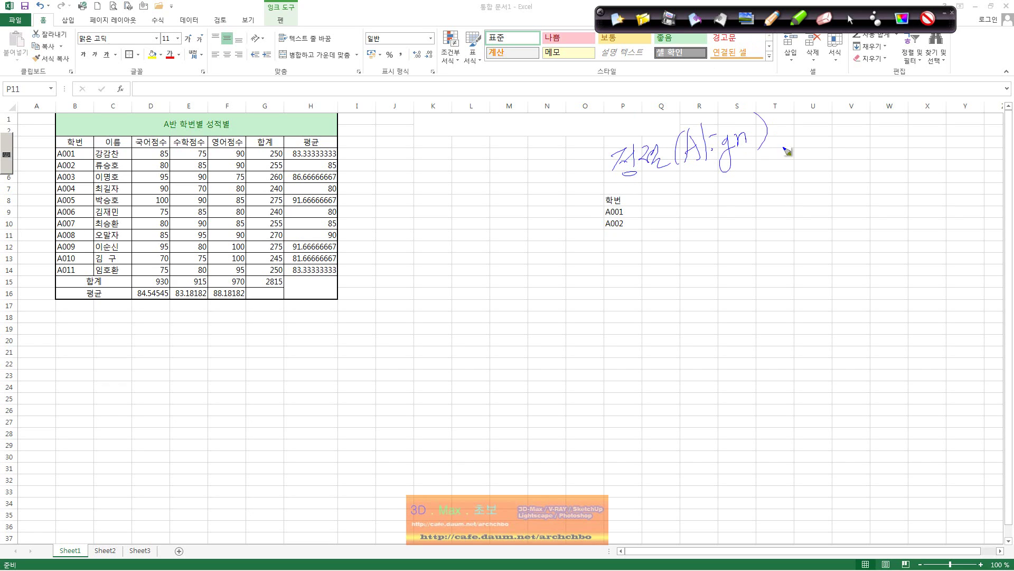
left_click_drag(632, 254, 650, 285)
mouse_move(667, 268)
left_mouse_down()
mouse_move(661, 283)
mouse_move(691, 267)
left_mouse_up()
left_click_drag(702, 231, 707, 283)
mouse_move(724, 259)
left_mouse_down()
mouse_move(745, 259)
mouse_move(735, 273)
mouse_move(783, 264)
left_mouse_up()
left_click_drag(791, 232, 791, 265)
mouse_move(795, 245)
left_mouse_down()
mouse_move(823, 263)
mouse_move(858, 257)
mouse_move(878, 232)
mouse_move(885, 243)
left_mouse_up()
- Add another handwritten Excel note above and a left-alignment line below it
mouse_move(760, 196)
left_mouse_down()
mouse_move(755, 227)
mouse_move(792, 222)
left_mouse_up()
left_click_drag(799, 211, 811, 201)
left_click(834, 174)
mouse_move(814, 166)
left_mouse_down()
mouse_move(821, 214)
mouse_move(830, 211)
left_mouse_up()
mouse_move(851, 187)
left_mouse_down()
mouse_move(870, 203)
mouse_move(891, 187)
mouse_move(898, 201)
left_mouse_up()
mouse_move(629, 324)
left_mouse_down()
mouse_move(630, 335)
mouse_move(655, 344)
mouse_move(693, 320)
mouse_move(701, 348)
mouse_move(744, 314)
left_mouse_up()
- Write the right-alignment heading, add 'Text' to the left-alignment note, and circle 학번, A001, A002
mouse_move(629, 385)
left_mouse_down()
mouse_move(627, 395)
mouse_move(648, 402)
left_mouse_up()
left_click_drag(634, 413, 635, 429)
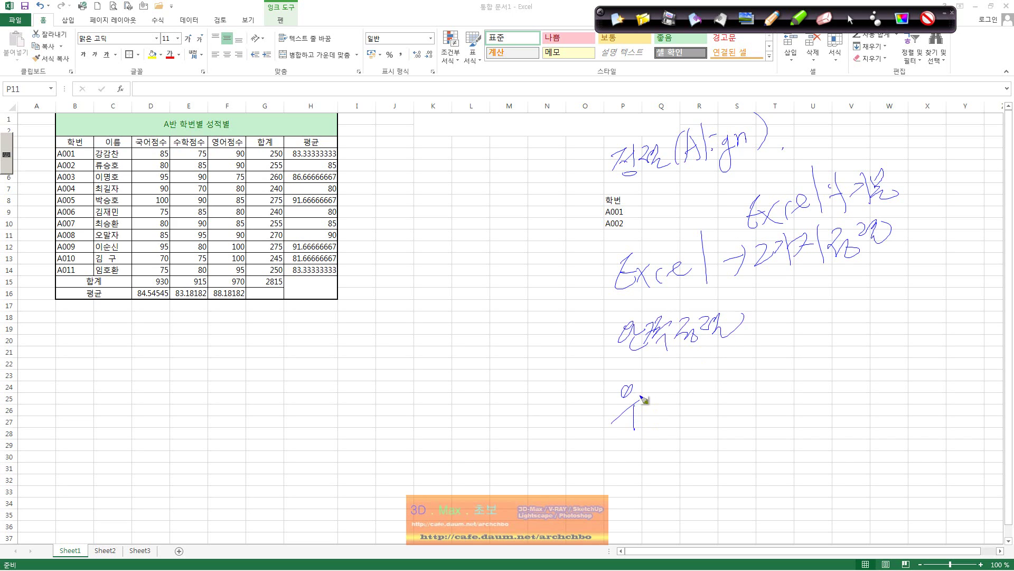
mouse_move(652, 394)
left_mouse_down()
mouse_move(671, 412)
mouse_move(668, 437)
left_mouse_up()
mouse_move(682, 386)
left_mouse_down()
mouse_move(697, 415)
mouse_move(710, 386)
left_mouse_up()
mouse_move(703, 393)
left_mouse_down()
mouse_move(732, 410)
mouse_move(742, 388)
left_mouse_up()
left_click(747, 307)
left_click(750, 327)
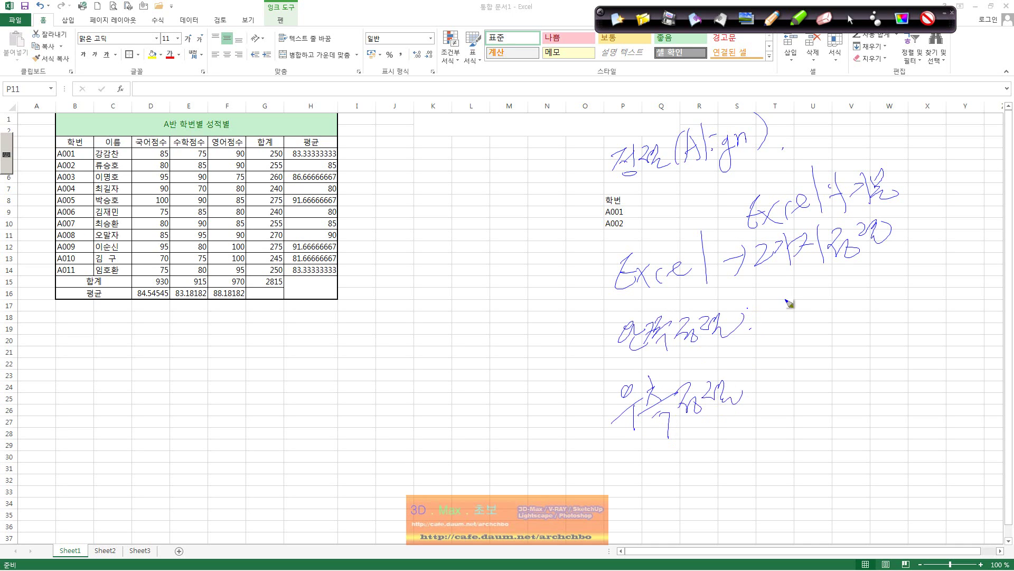
mouse_move(770, 298)
left_mouse_down()
mouse_move(781, 341)
mouse_move(793, 332)
left_mouse_up()
left_click_drag(805, 315, 824, 347)
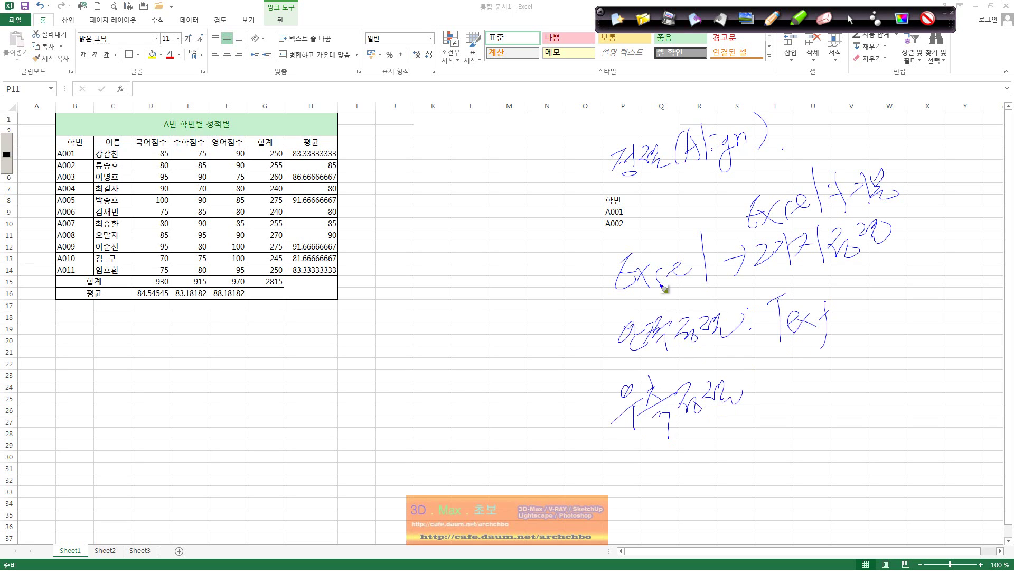
left_click_drag(624, 185, 628, 243)
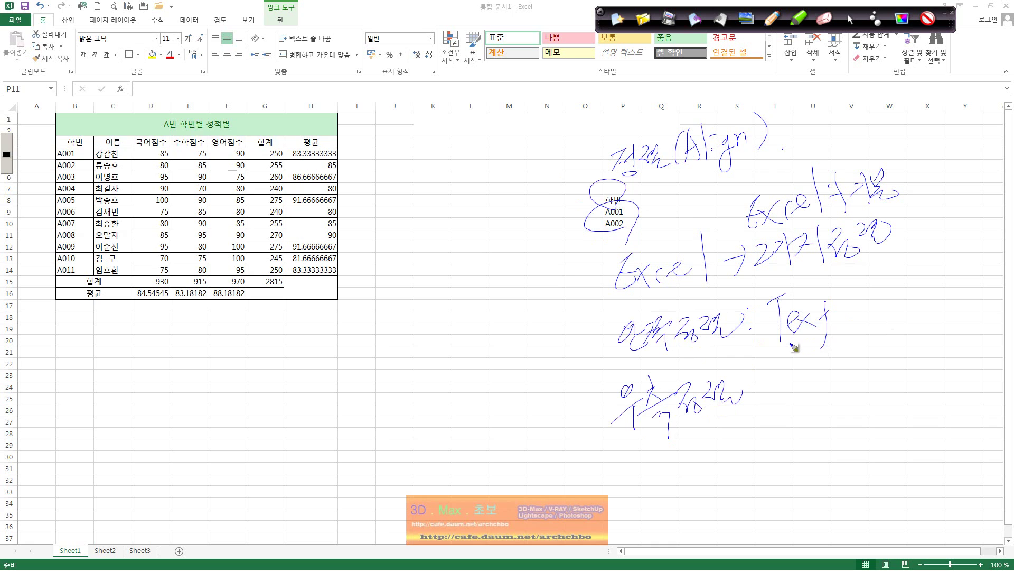
- Note that numbers, dates and times align right, underline it, and stop inking
left_click(750, 390)
left_click_drag(750, 395, 751, 398)
mouse_move(764, 378)
left_mouse_down()
mouse_move(777, 395)
mouse_move(816, 369)
mouse_move(835, 391)
mouse_move(870, 370)
mouse_move(940, 365)
mouse_move(966, 344)
left_mouse_up()
left_click_drag(967, 358, 985, 350)
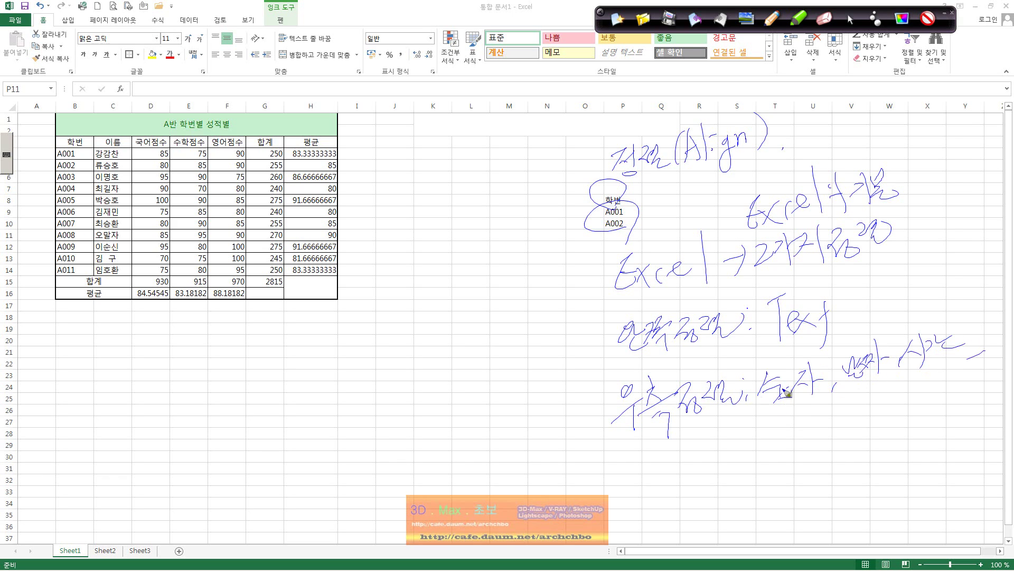
left_click_drag(741, 430, 983, 351)
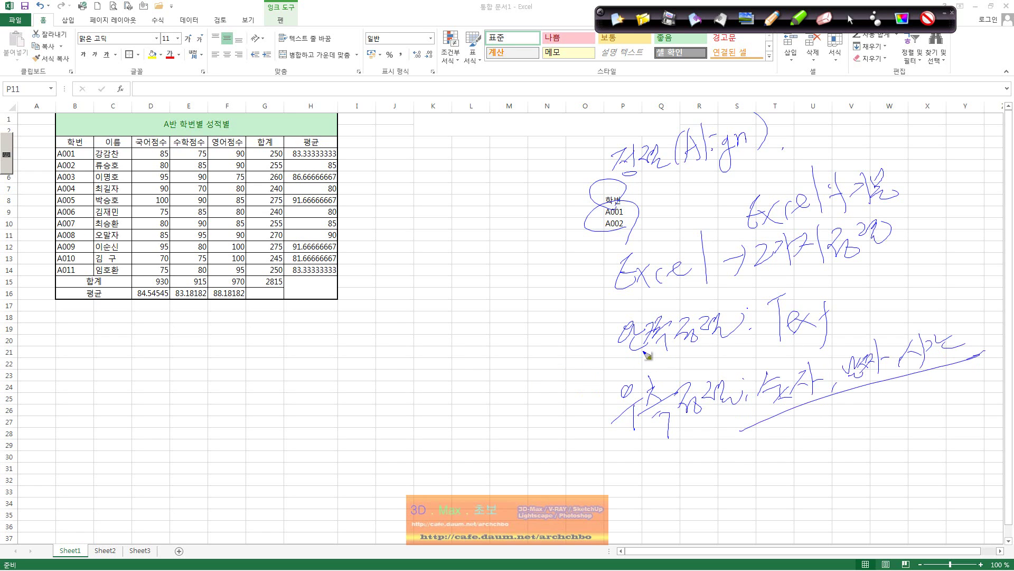
left_click(850, 19)
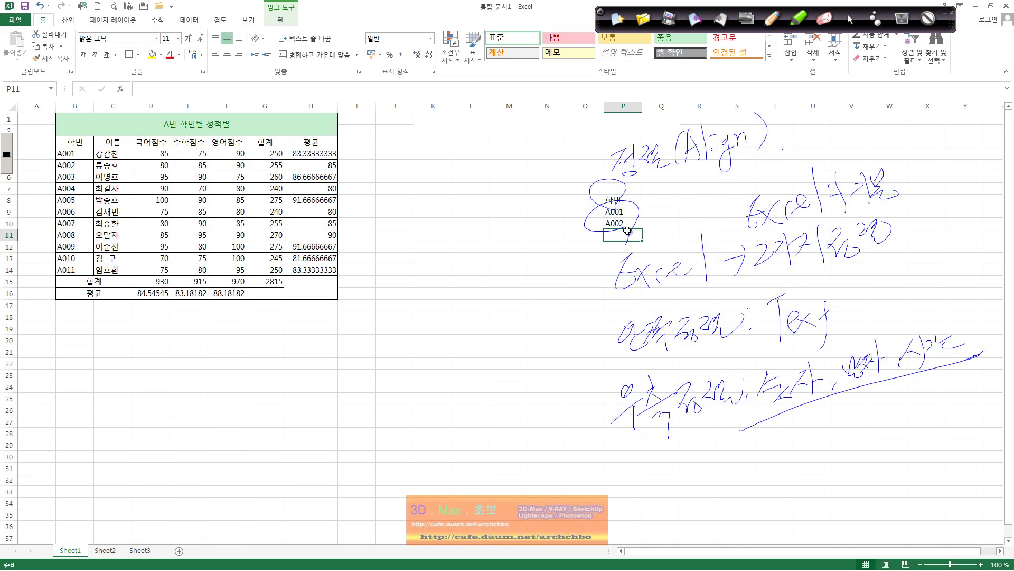
- Enter the date 2013-11-04 in P11, widen column P to fit, and erase the ink notes
type("2013-11-04")
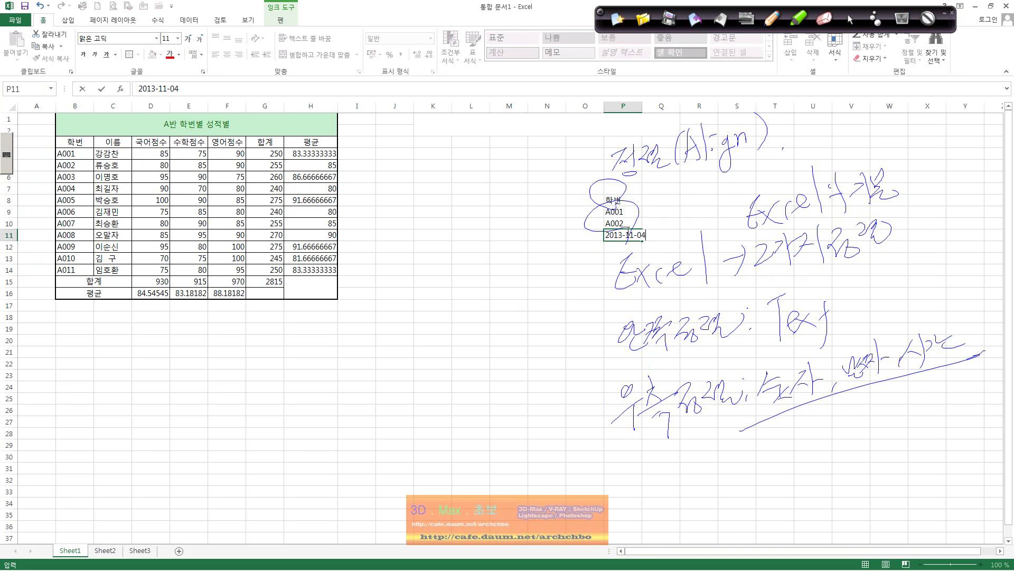
key("Return")
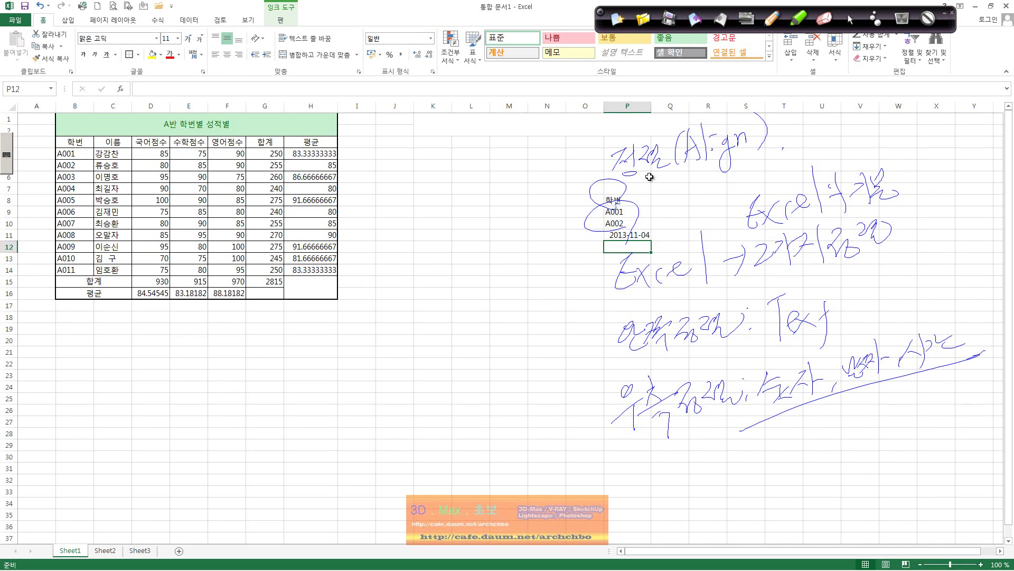
left_click_drag(651, 111, 682, 111)
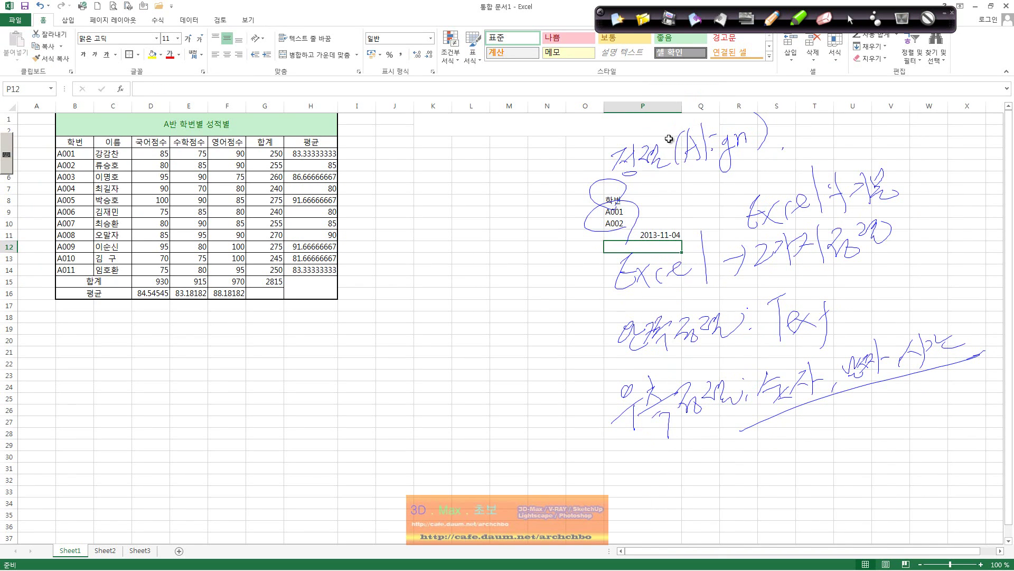
key("e")
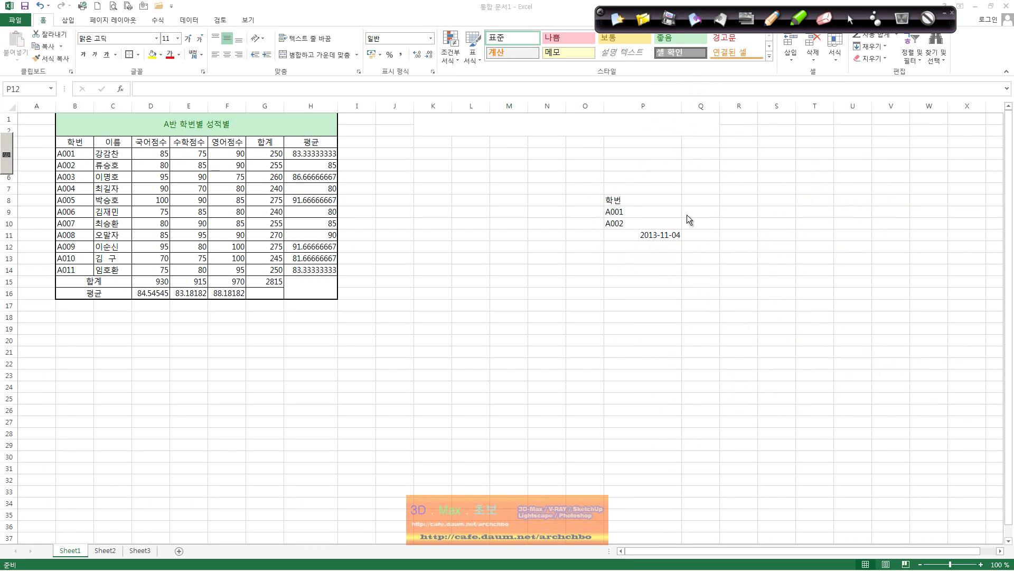
- Enter the time 9:50 in P12 and the text '나는 누구인가?' in P13
left_click(660, 246)
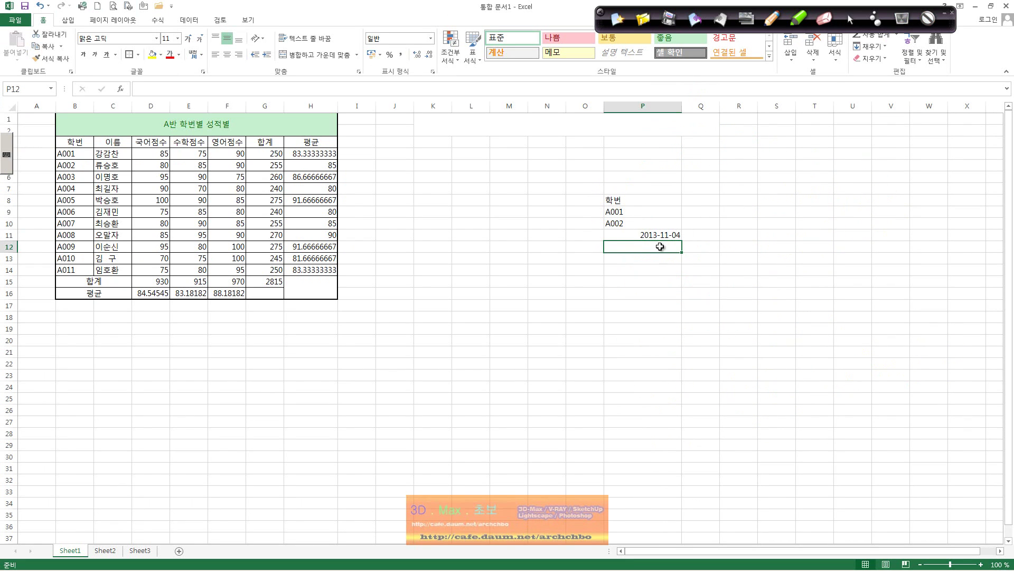
type("09:50")
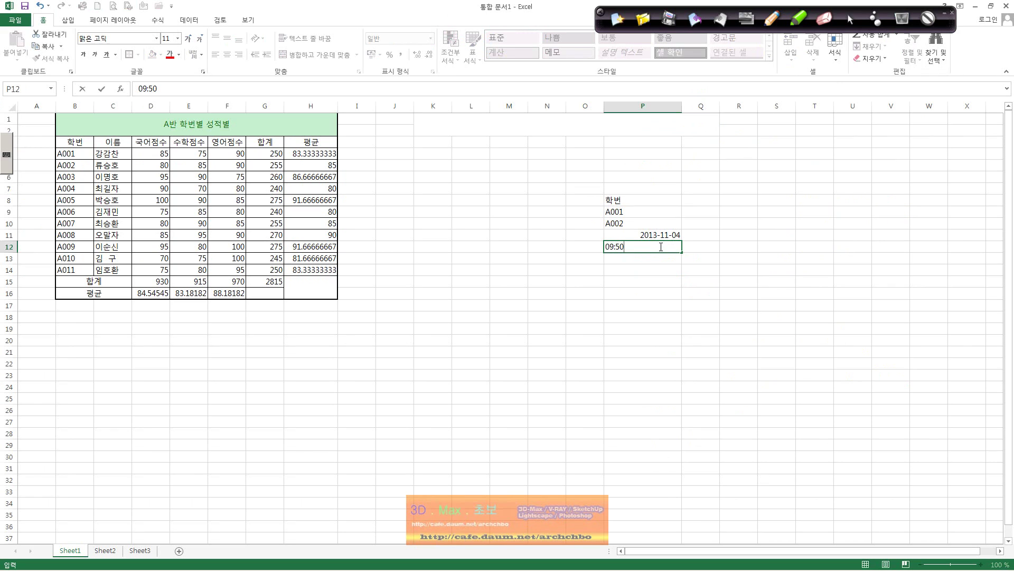
key("Return")
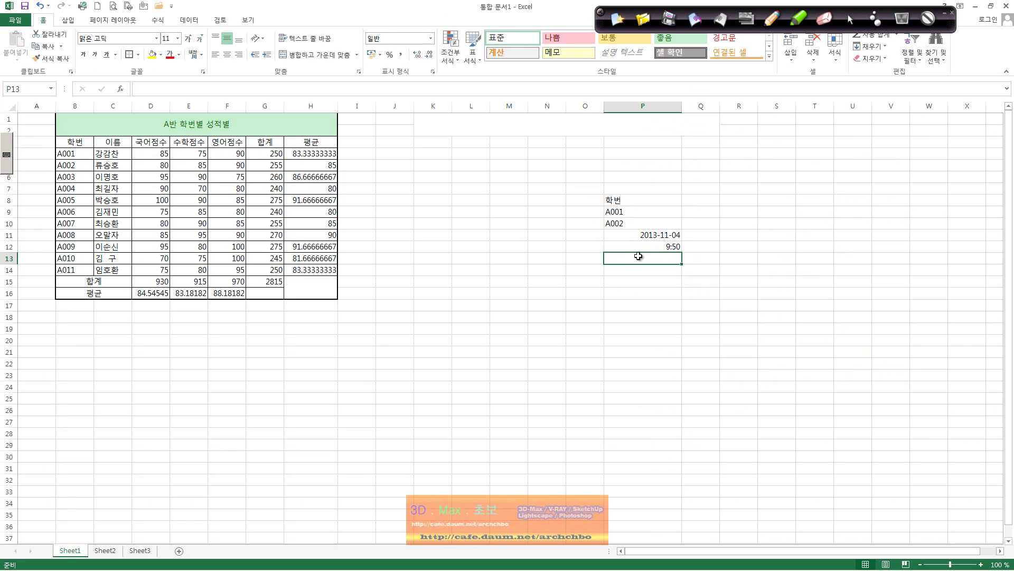
type("sks")
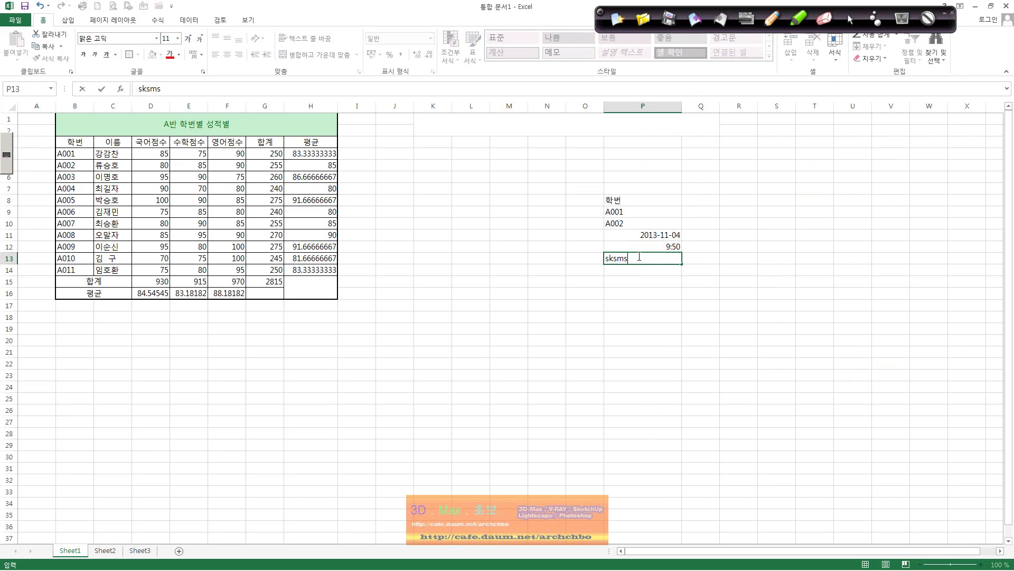
type("ms ")
type("ndlrk")
type("?")
key("Return")
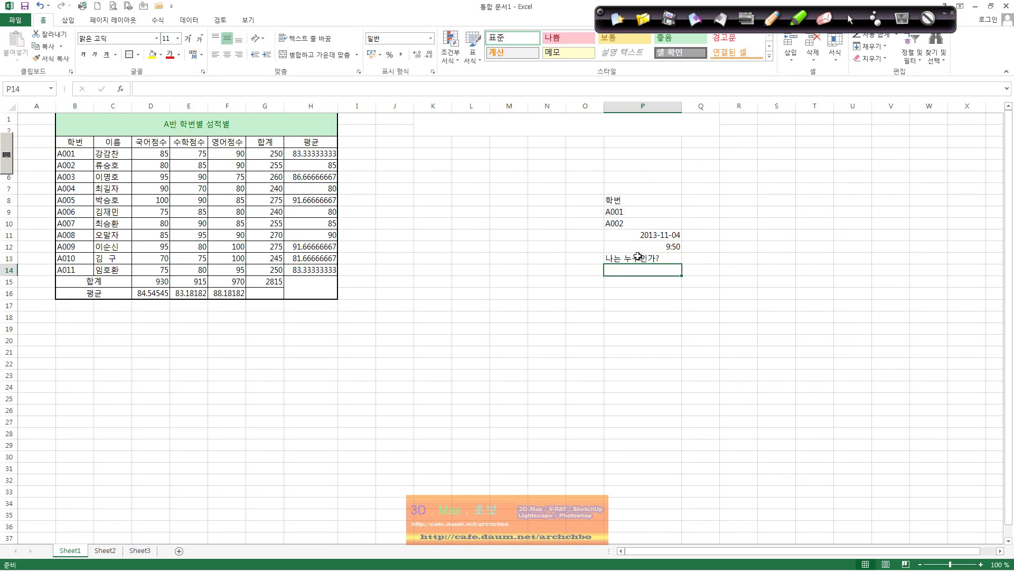
- Clear the sample entries from O4:Q18, then select the 학번 entries B4:B14
left_click_drag(584, 153, 708, 317)
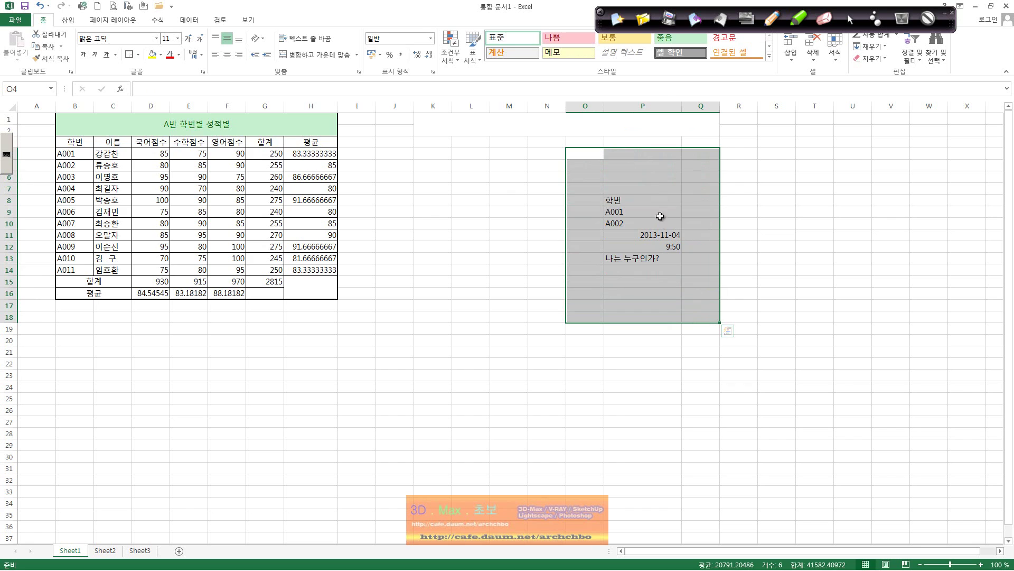
key("Delete")
left_click_drag(396, 165, 421, 168)
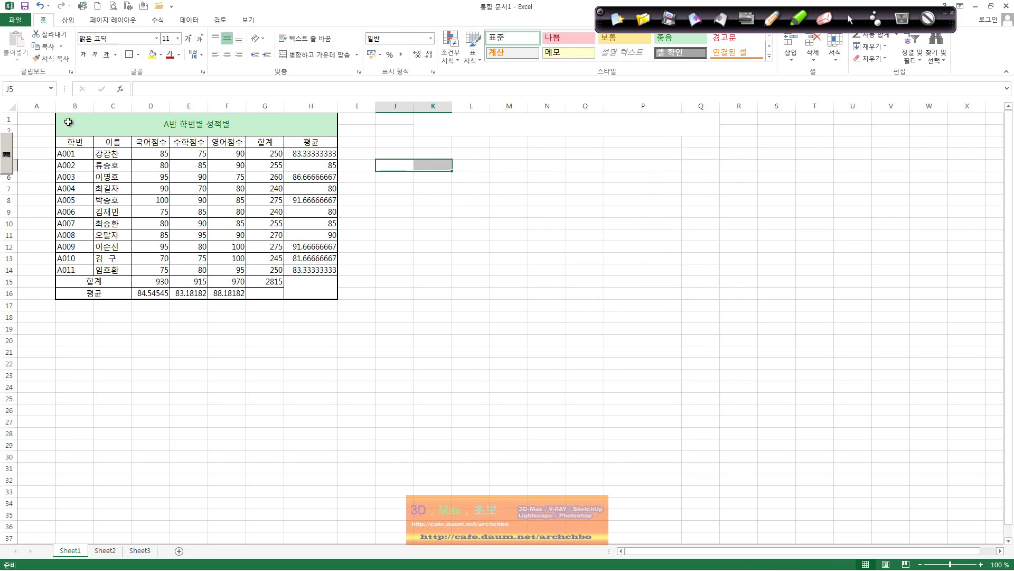
left_click_drag(84, 156, 73, 271)
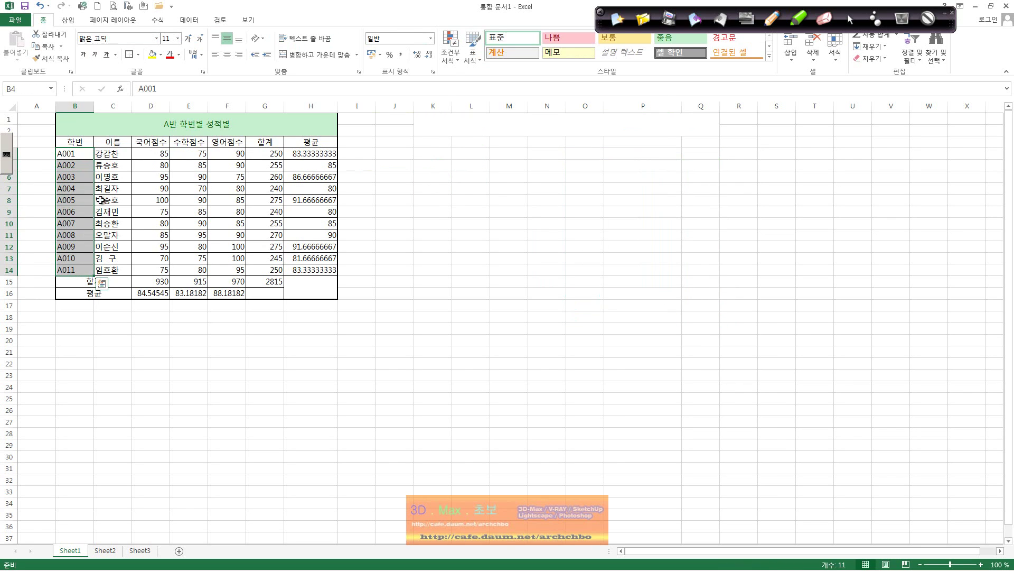
- Switch to the ink pen and handwrite the 들여쓰기 / 내어쓰기 heading beside the table
mouse_move(77, 142)
left_mouse_down()
mouse_move(119, 142)
mouse_move(89, 267)
left_mouse_up()
left_click(745, 17)
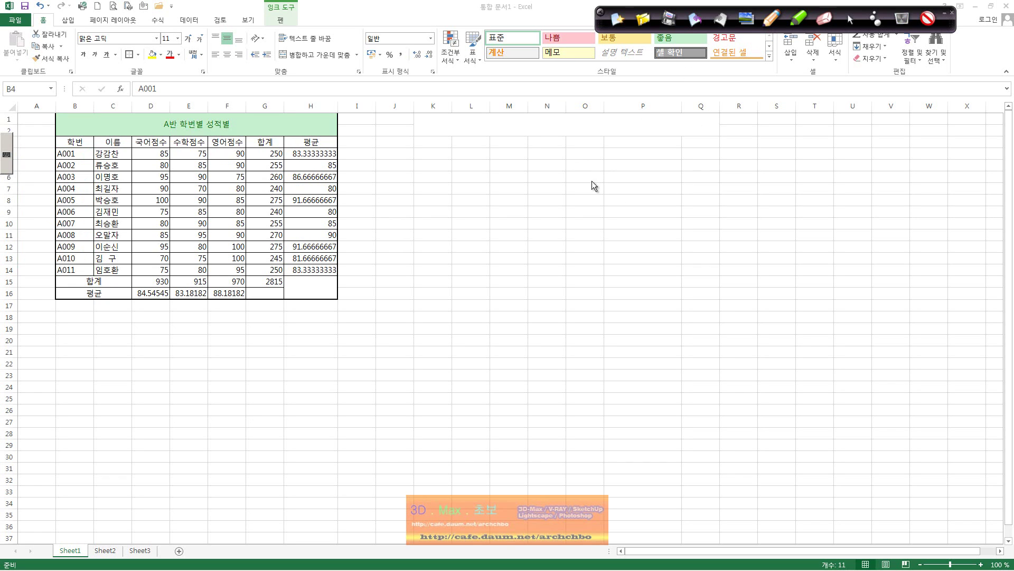
left_click_drag(588, 176, 607, 203)
mouse_move(611, 189)
left_mouse_down()
mouse_move(661, 188)
mouse_move(742, 152)
left_mouse_up()
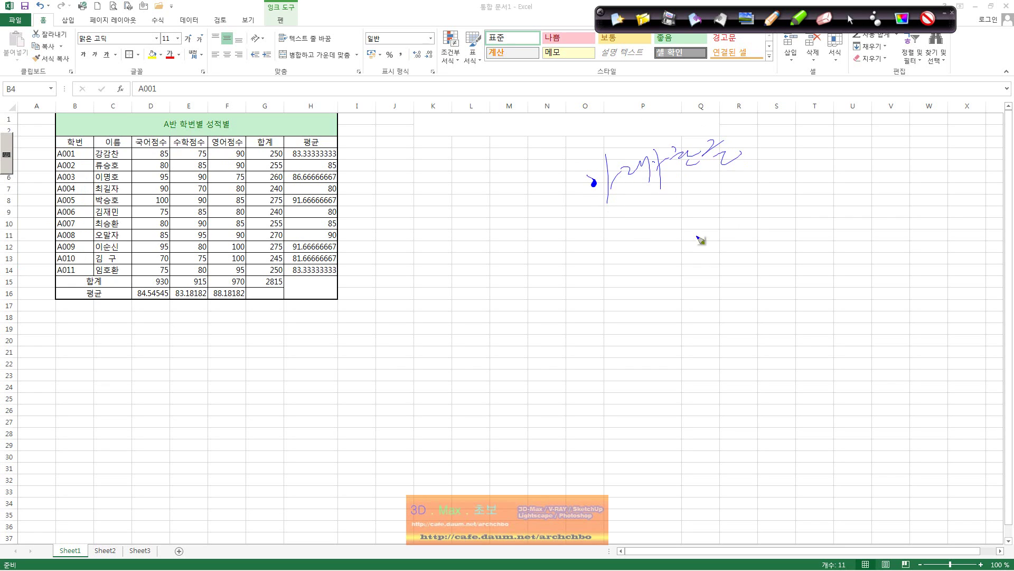
left_click_drag(605, 221, 618, 235)
mouse_move(597, 247)
left_mouse_down()
mouse_move(624, 241)
mouse_move(629, 256)
left_mouse_up()
mouse_move(634, 232)
left_mouse_down()
mouse_move(631, 248)
mouse_move(653, 251)
mouse_move(714, 234)
mouse_move(731, 215)
left_mouse_up()
mouse_move(750, 193)
left_mouse_down()
mouse_move(764, 206)
mouse_move(788, 186)
mouse_move(797, 204)
mouse_move(817, 182)
left_mouse_up()
left_click_drag(819, 174, 843, 168)
left_click_drag(848, 155, 850, 191)
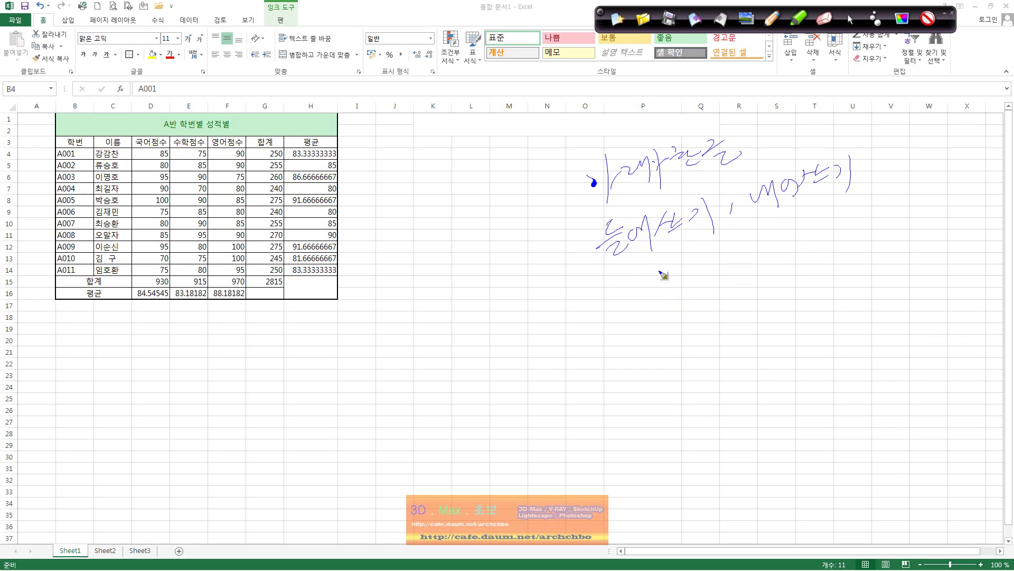
- Draw ink arrows beneath the heading leading to handwritten indent and outdent labels
left_click_drag(659, 272, 662, 330)
left_click_drag(764, 261, 781, 324)
mouse_move(662, 269)
left_mouse_down()
mouse_move(701, 256)
mouse_move(688, 272)
mouse_move(740, 247)
mouse_move(740, 259)
mouse_move(749, 257)
left_mouse_up()
mouse_move(755, 239)
left_mouse_down()
mouse_move(759, 258)
mouse_move(793, 249)
left_mouse_up()
left_click_drag(803, 237, 813, 255)
mouse_move(768, 333)
left_mouse_down()
mouse_move(724, 347)
mouse_move(745, 351)
mouse_move(742, 374)
mouse_move(774, 374)
mouse_move(802, 344)
mouse_move(816, 370)
left_mouse_up()
left_click_drag(822, 345, 830, 342)
mouse_move(834, 224)
left_mouse_down()
mouse_move(835, 236)
mouse_move(846, 223)
mouse_move(859, 242)
left_mouse_up()
- Handwrite explanations beside the labels, noting numbers are outdented, then return to the cells
mouse_move(851, 210)
left_mouse_down()
mouse_move(867, 241)
mouse_move(884, 237)
left_mouse_up()
left_click_drag(873, 212, 876, 250)
left_click_drag(878, 227, 885, 226)
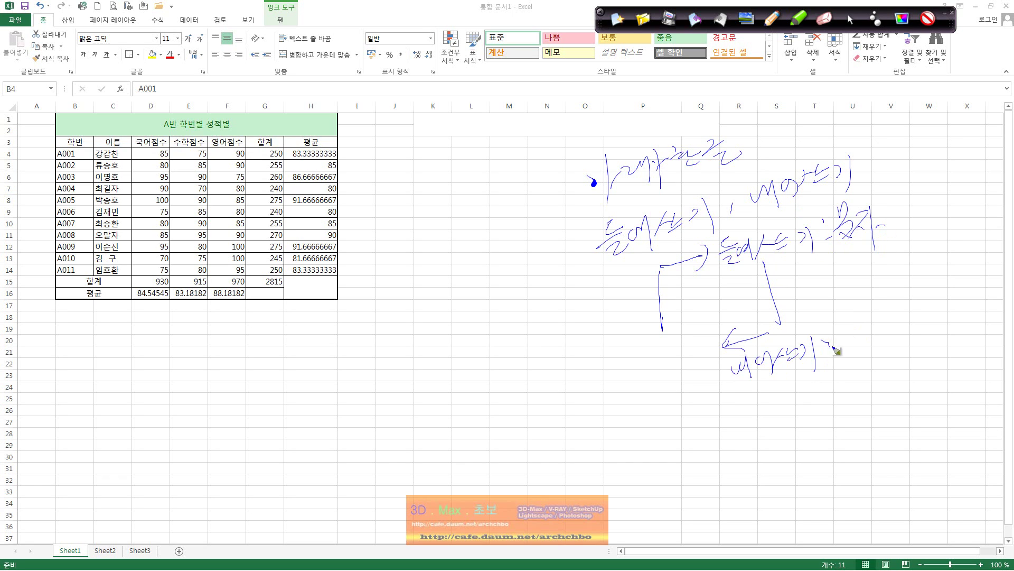
mouse_move(827, 336)
left_mouse_down()
mouse_move(866, 332)
mouse_move(877, 348)
left_mouse_up()
mouse_move(861, 366)
left_mouse_down()
mouse_move(902, 353)
mouse_move(913, 363)
left_mouse_up()
left_click_drag(908, 350, 958, 351)
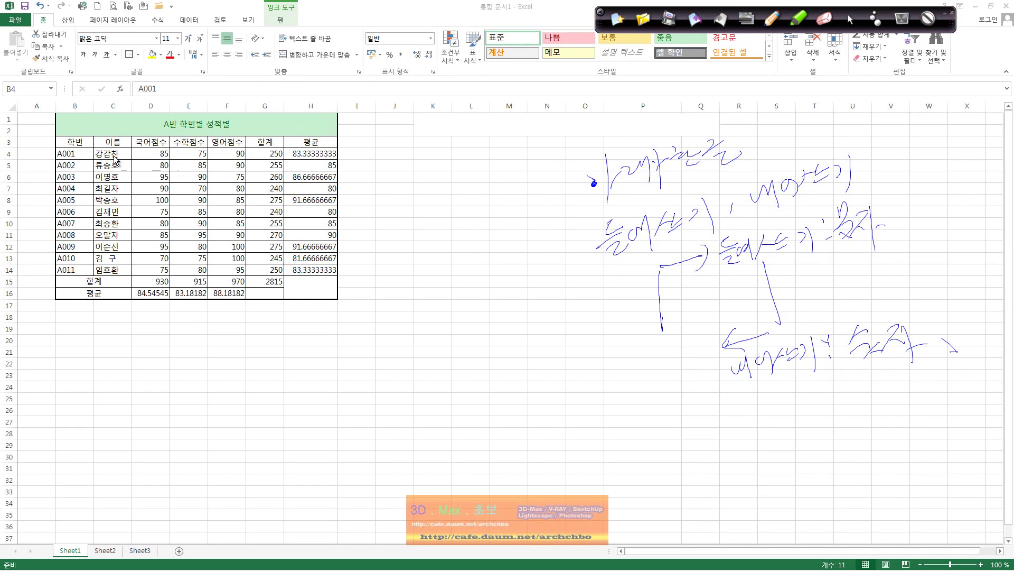
left_click(86, 156)
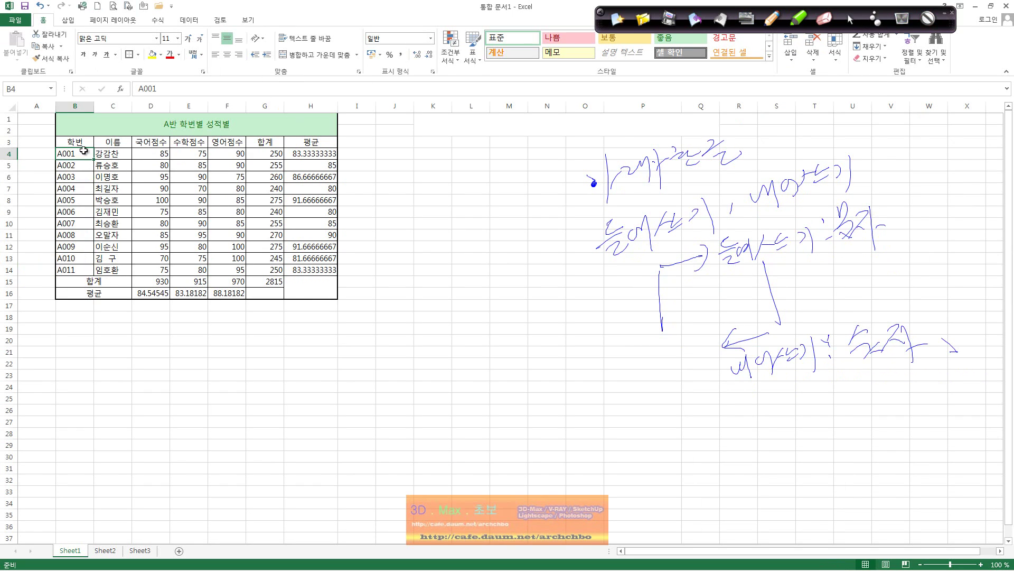
- Set columns B through H to a column width of 15
left_click_drag(84, 151, 114, 287)
left_click(74, 258)
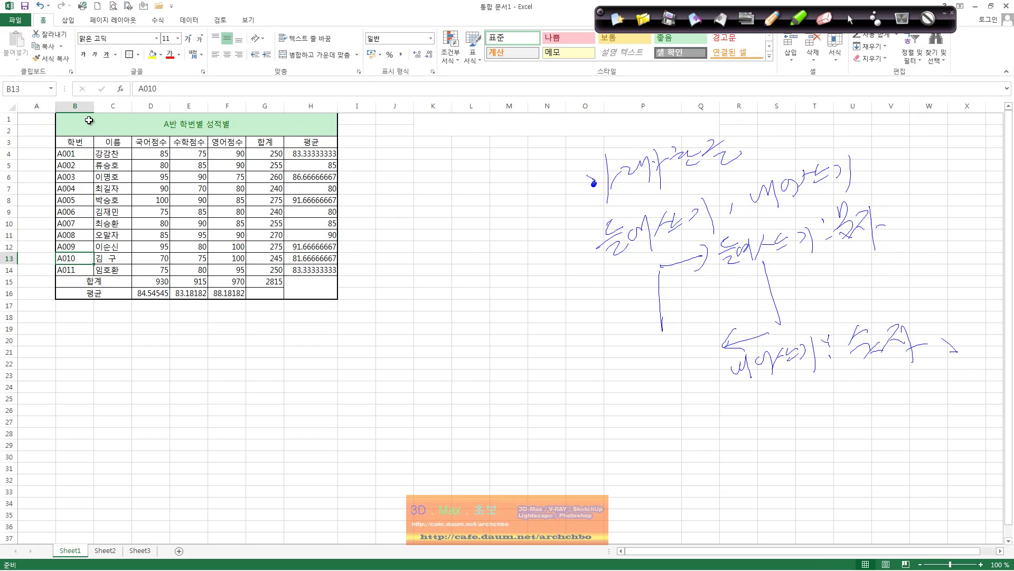
left_click_drag(87, 106, 243, 113)
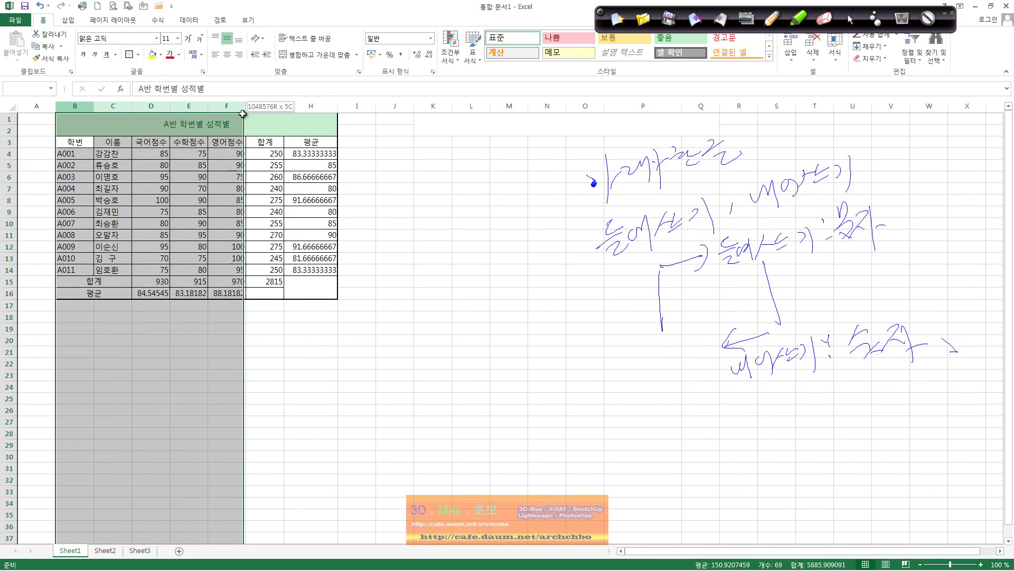
left_click_drag(242, 113, 316, 109)
right_click(317, 109)
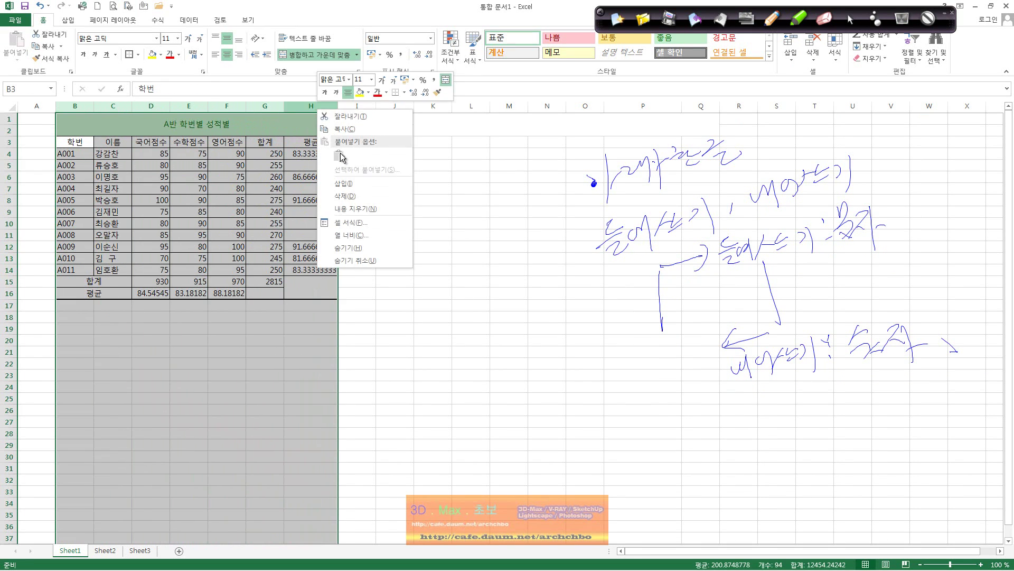
left_click(359, 235)
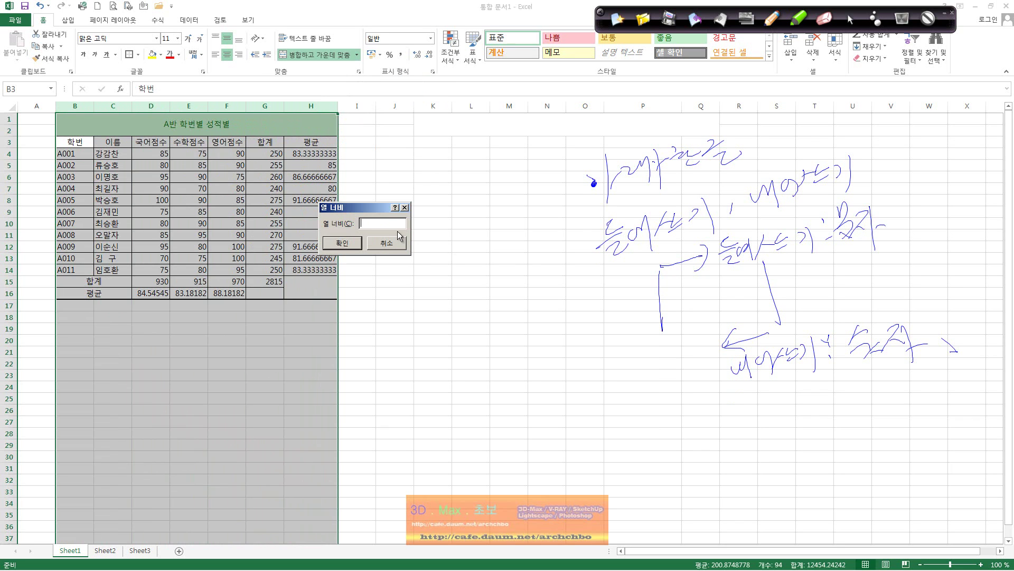
left_click(359, 241)
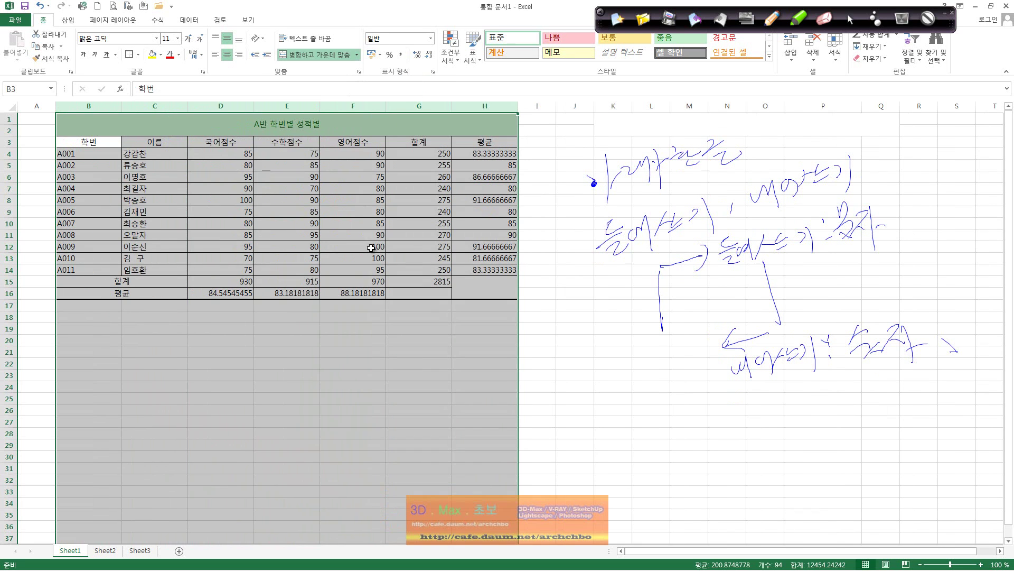
left_click(326, 317)
left_click(174, 322)
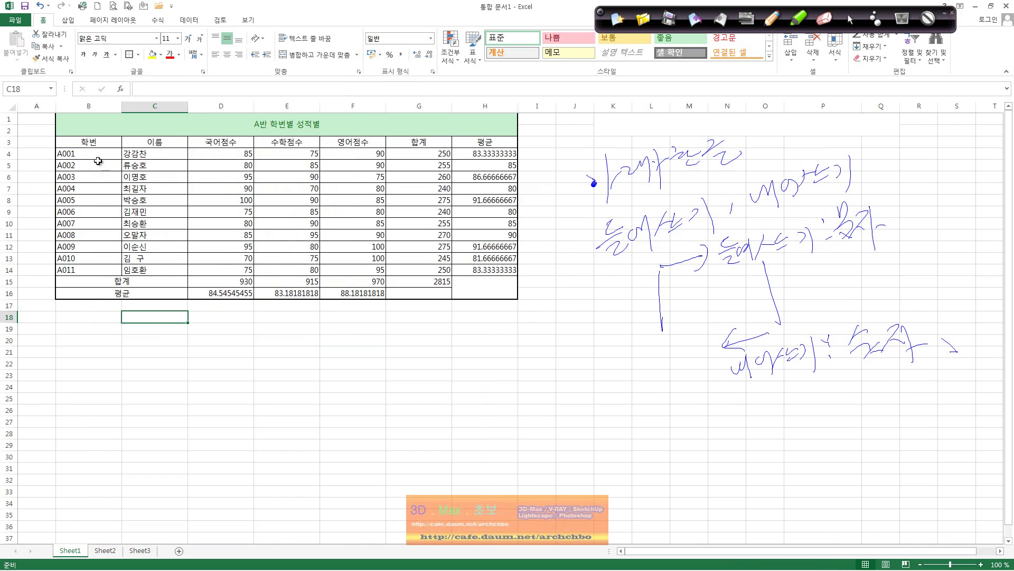
- Try increasing and decreasing the indent on the IDs in B4:B14, then centre them
left_click_drag(95, 154, 91, 271)
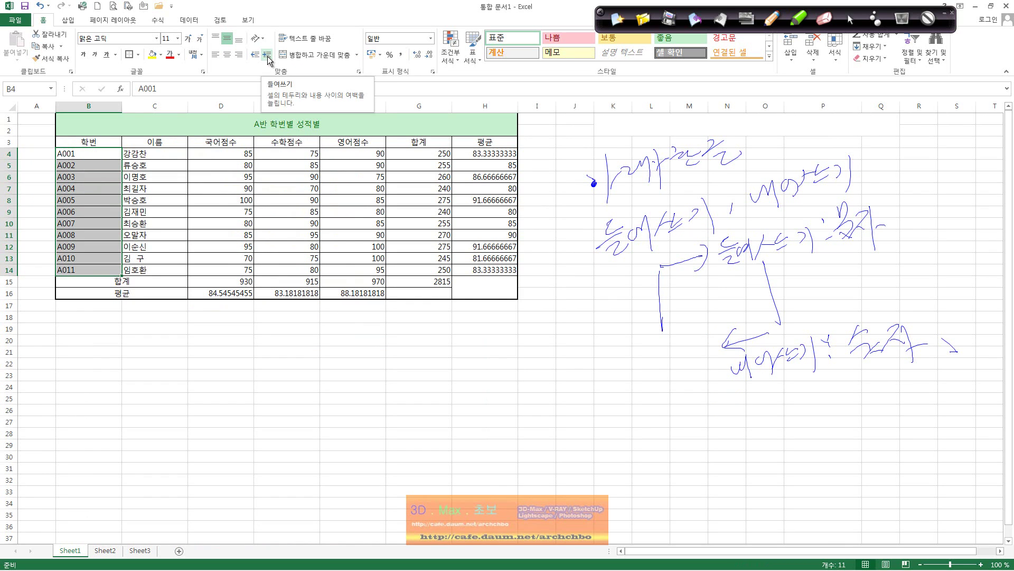
left_click(268, 55)
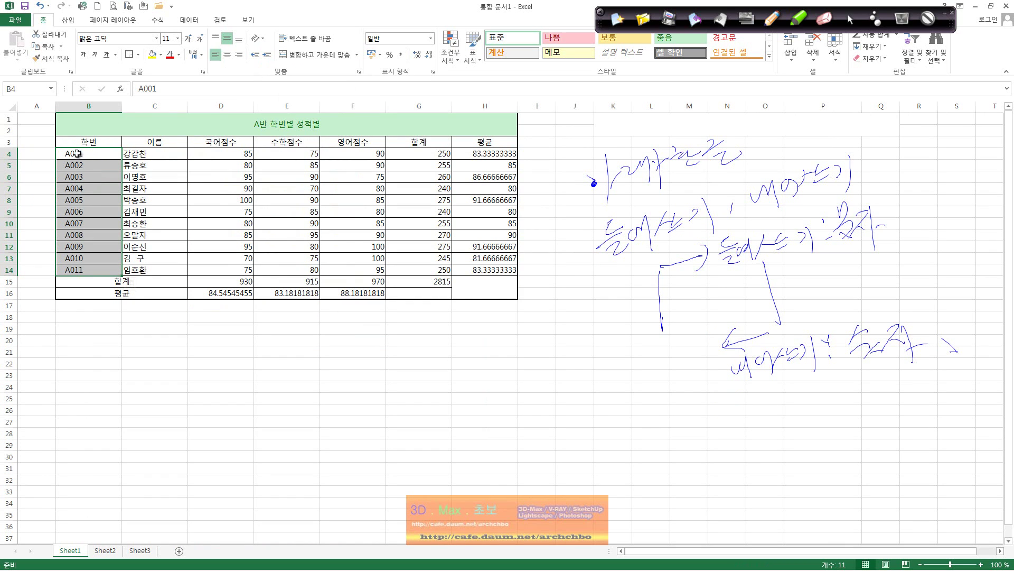
left_click(267, 55)
left_click(266, 55)
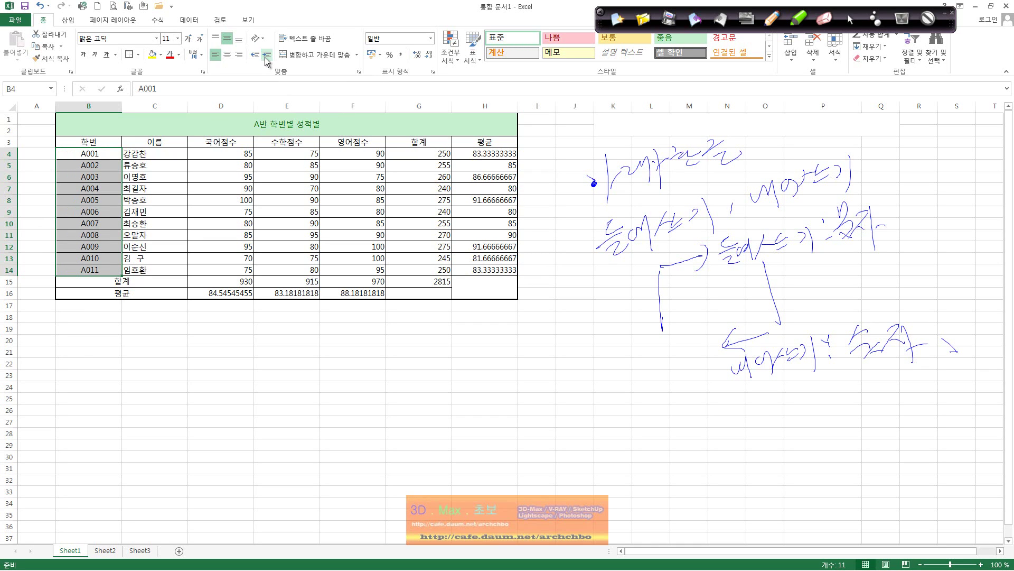
left_click(254, 55)
left_click(254, 55)
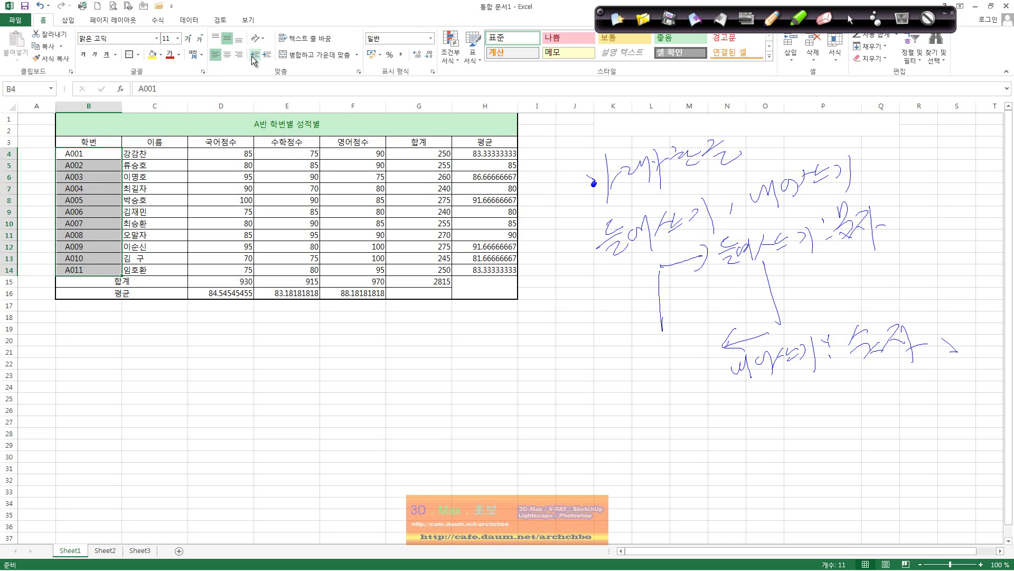
left_click(254, 55)
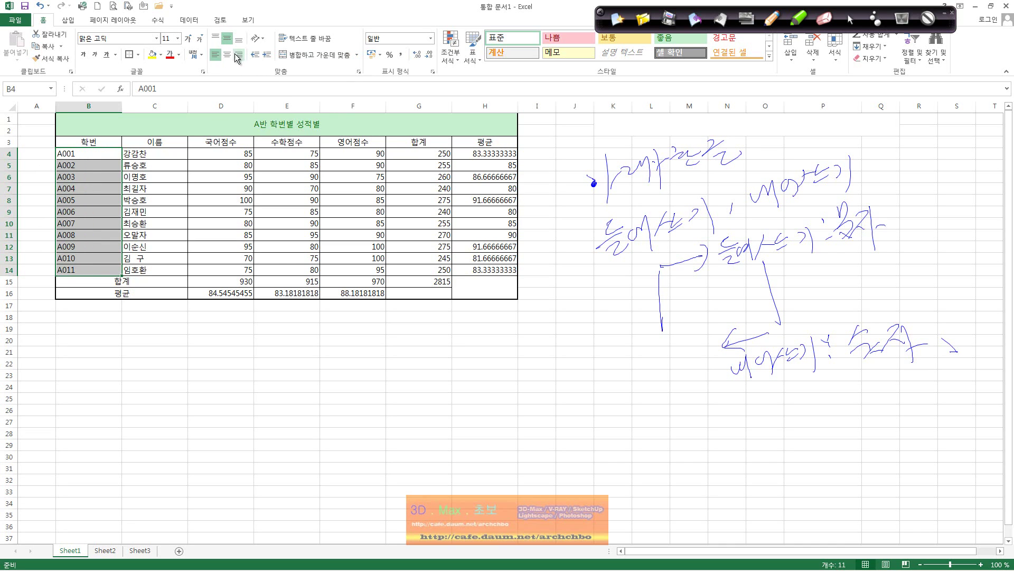
left_click(226, 55)
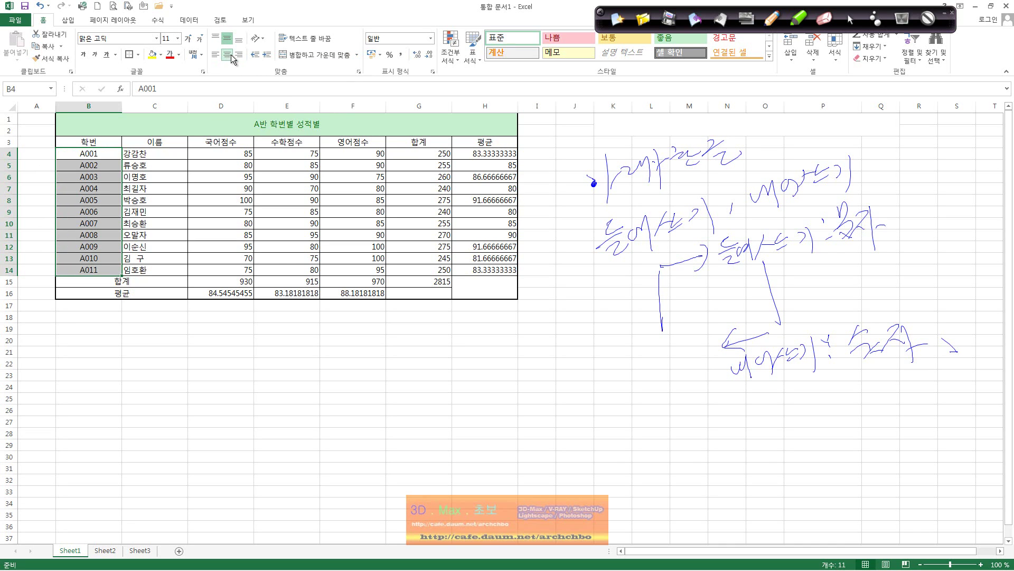
- Compare left and right alignment on the IDs, finishing with two levels of indent
left_click(40, 5)
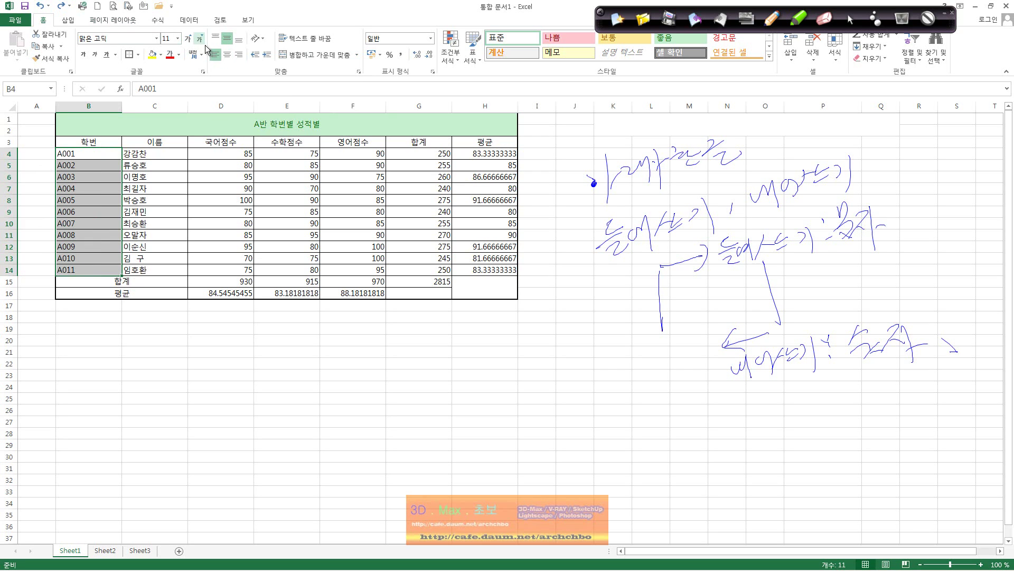
left_click(240, 56)
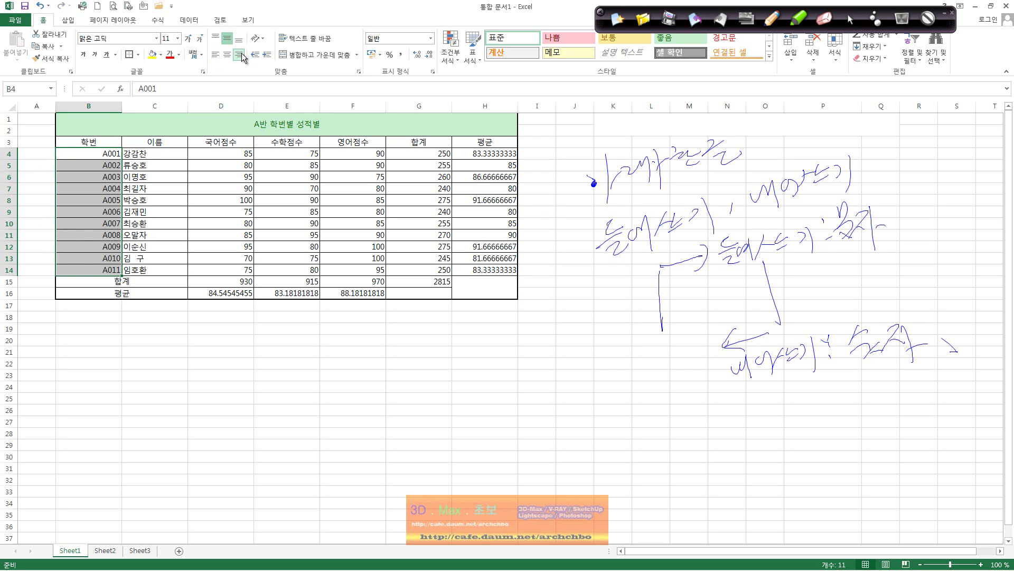
left_click(40, 6)
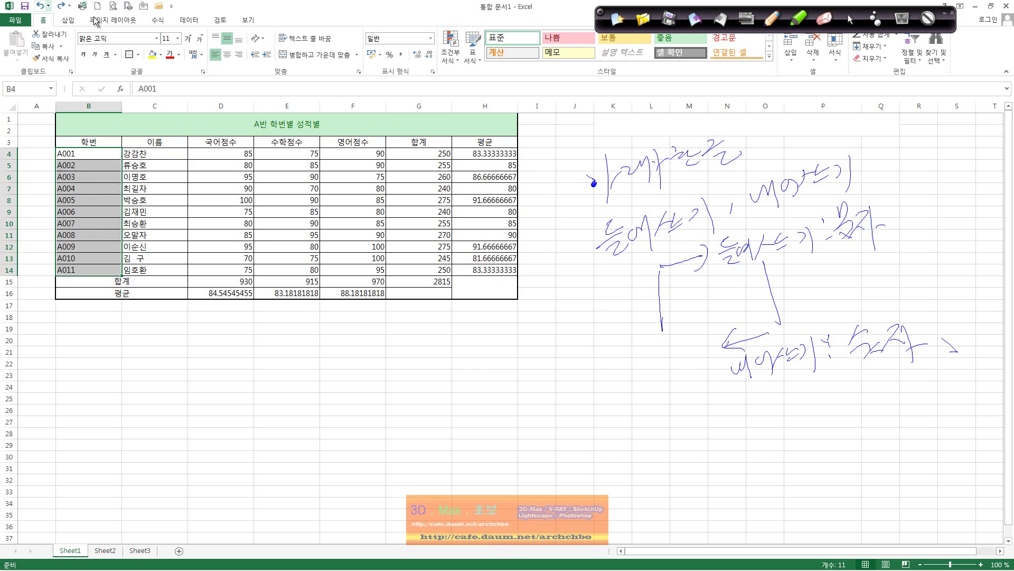
left_click(240, 55)
left_click(227, 55)
left_click(266, 56)
left_click(266, 55)
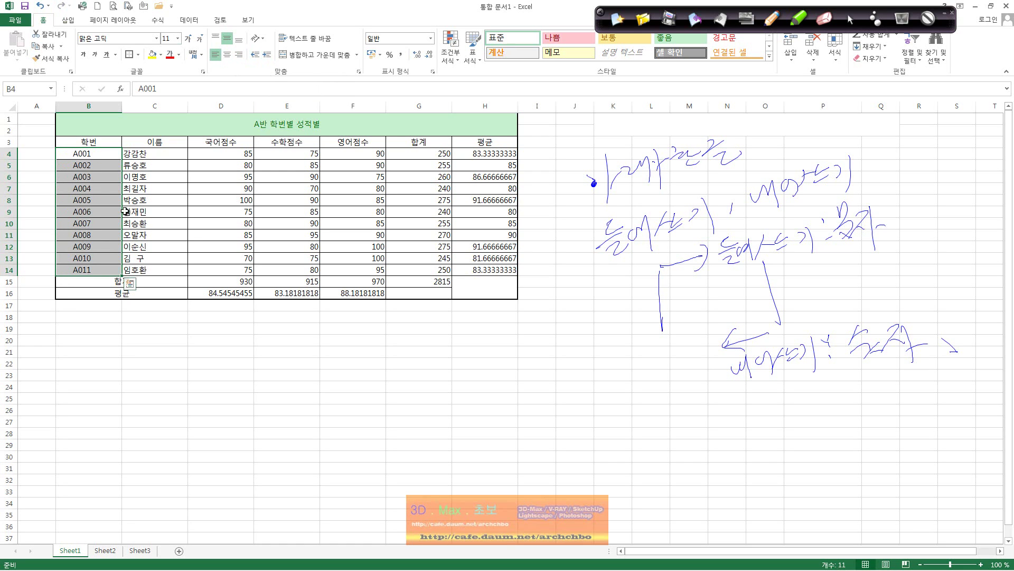
- Centre the student names in C4:C14
left_click(145, 363)
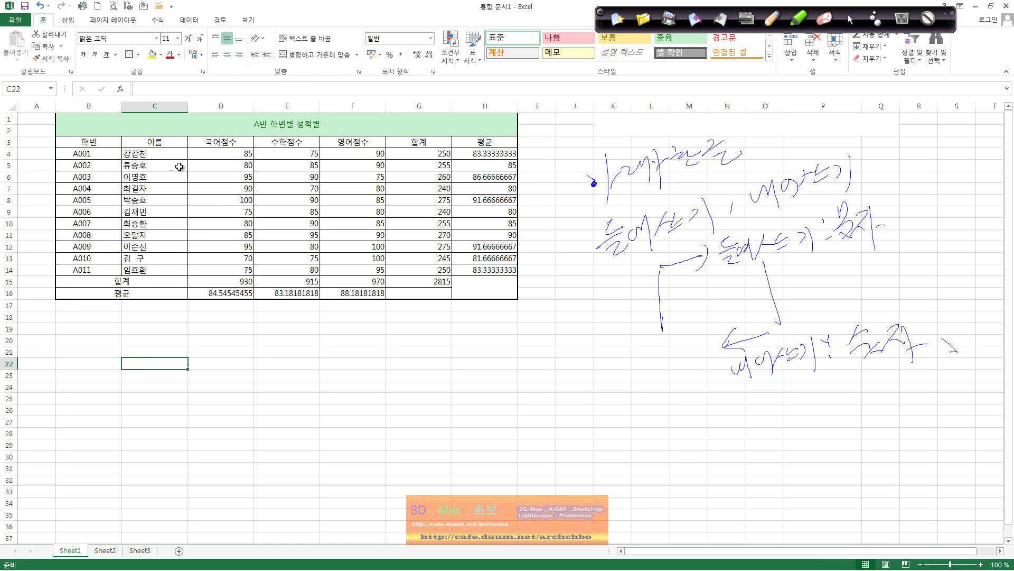
left_click_drag(182, 157, 167, 268)
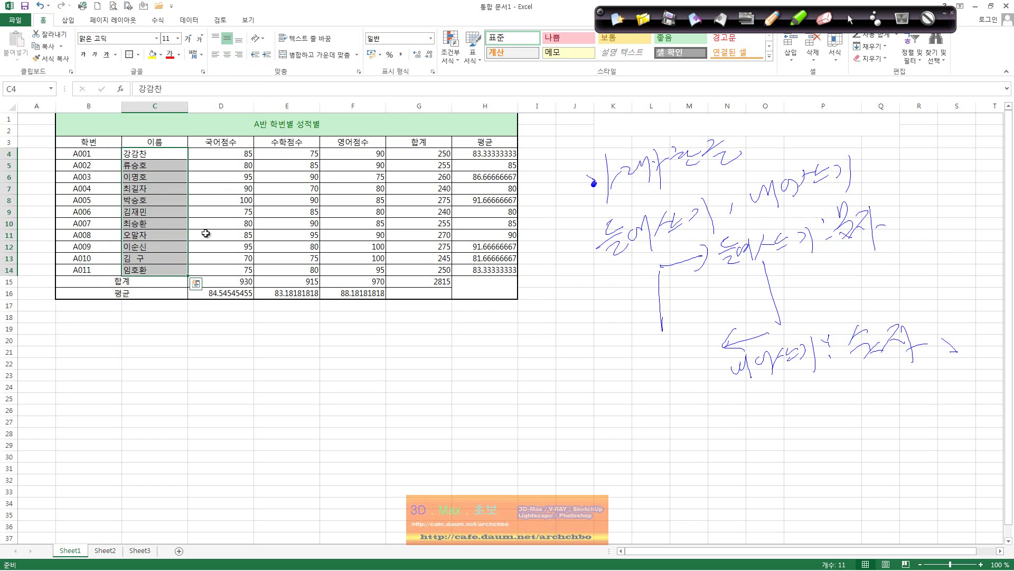
left_click(226, 55)
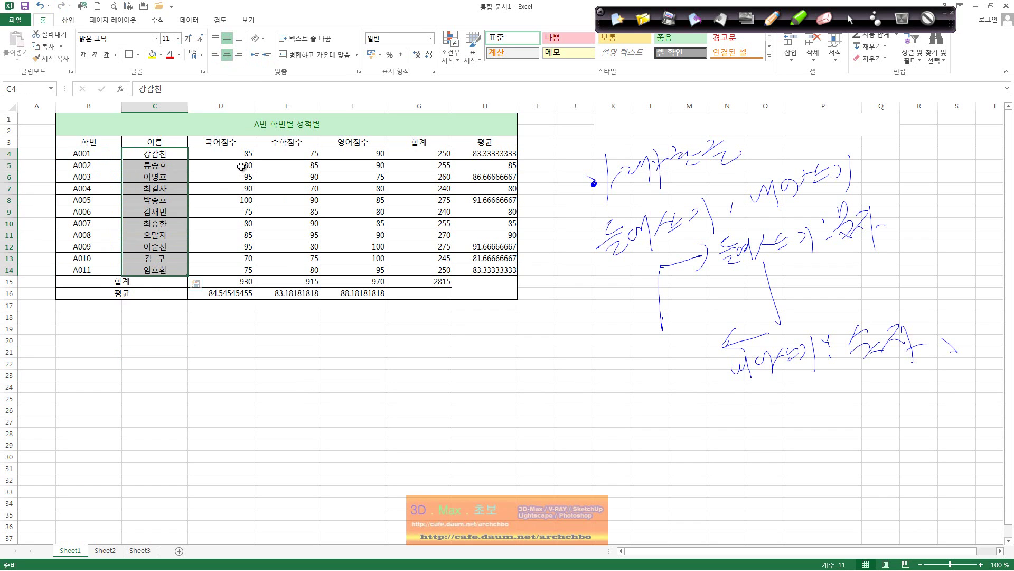
- Test indent changes on the scores in D4:G16, then undo back to the original alignment
left_click_drag(241, 155, 391, 230)
mouse_move(444, 287)
left_mouse_down()
mouse_move(431, 266)
mouse_move(378, 270)
left_mouse_up()
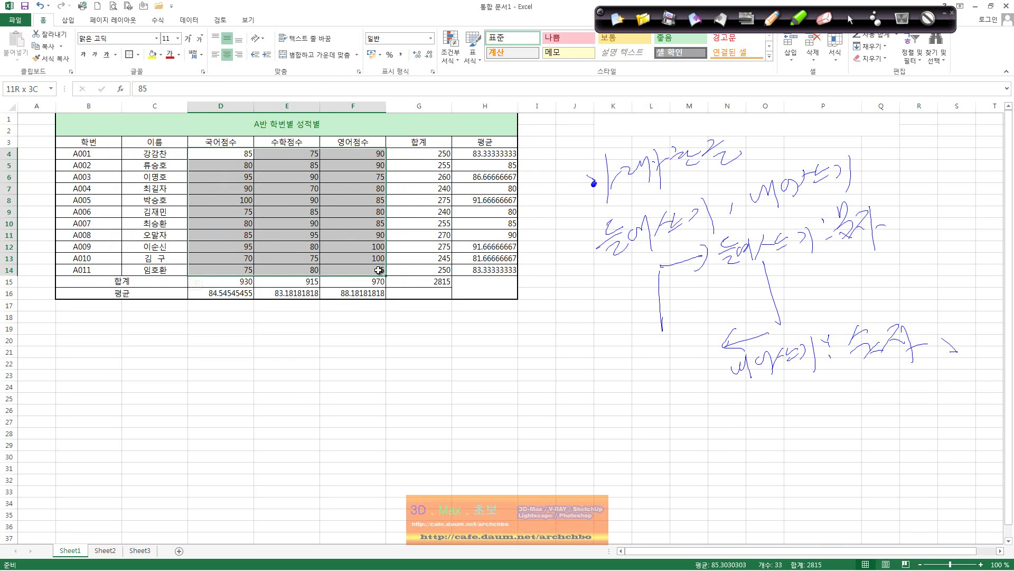
left_click_drag(380, 271, 409, 296)
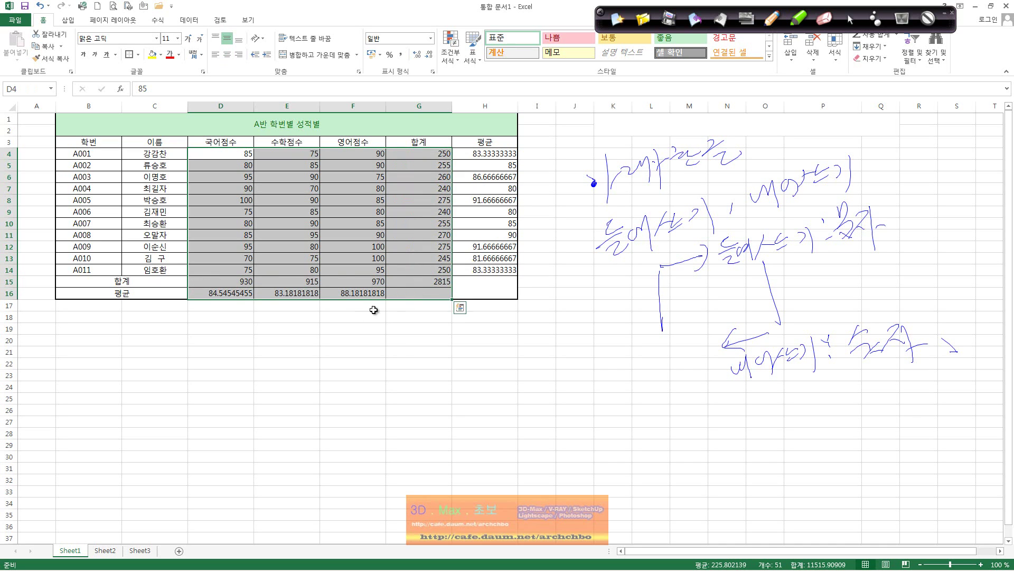
left_click(255, 55)
left_click(266, 55)
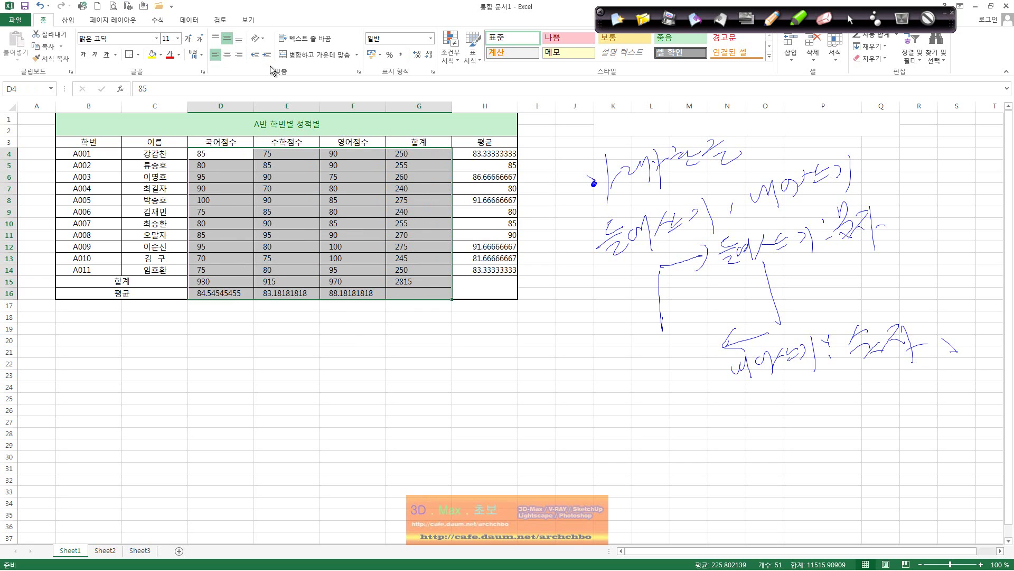
left_click(257, 56)
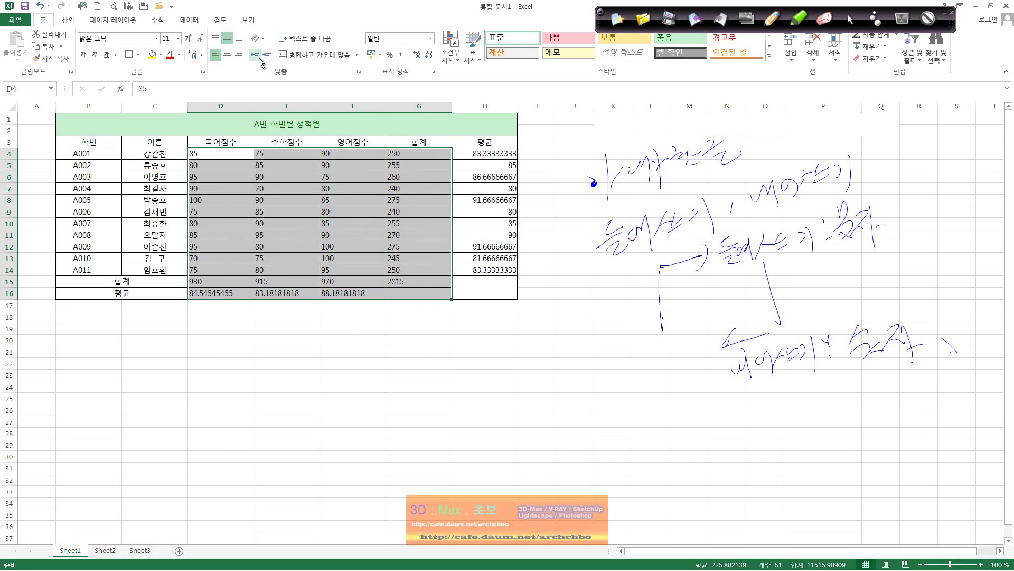
left_click(267, 55)
left_click(266, 55)
left_click(266, 55)
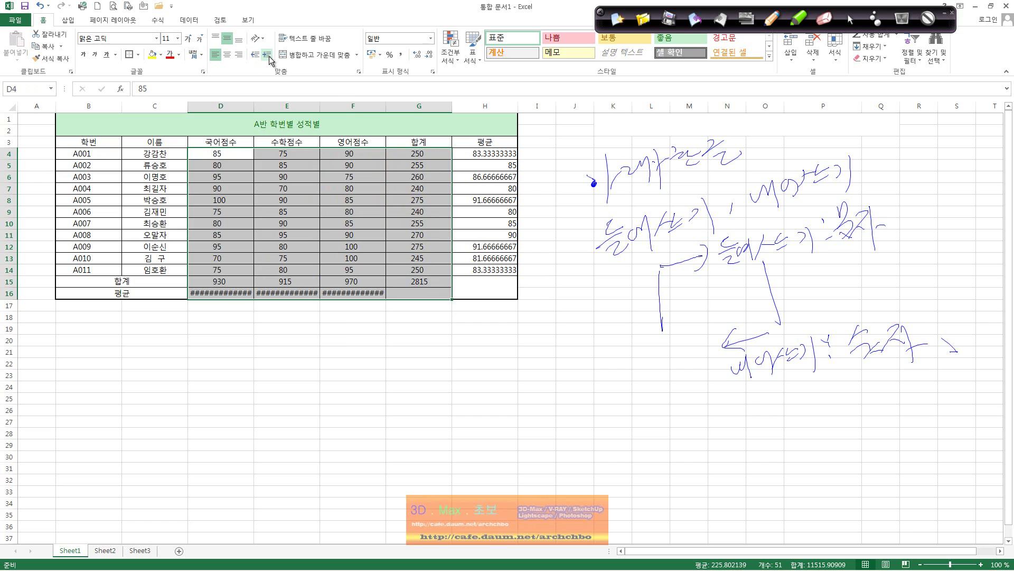
left_click(255, 54)
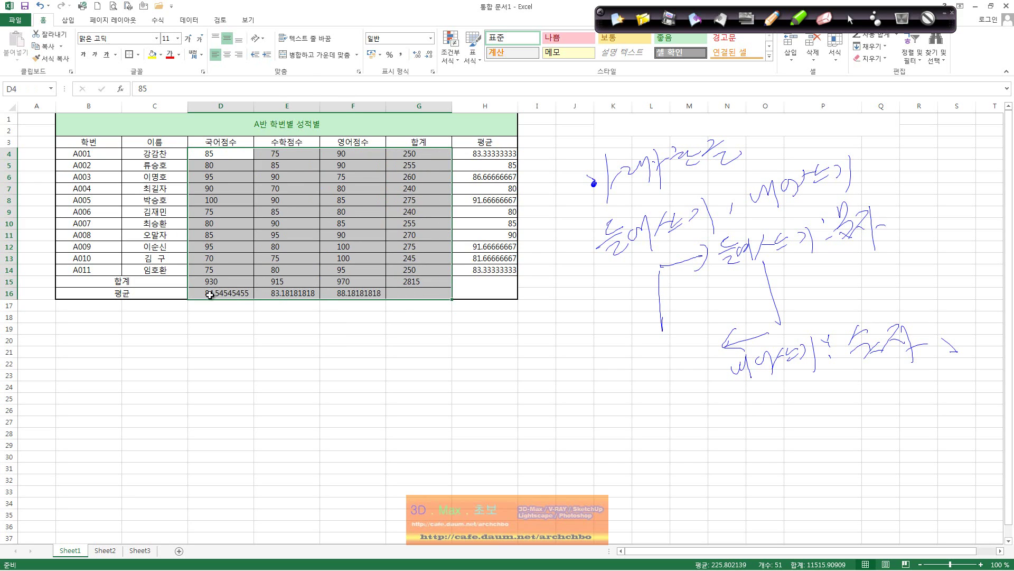
key("ctrl+z")
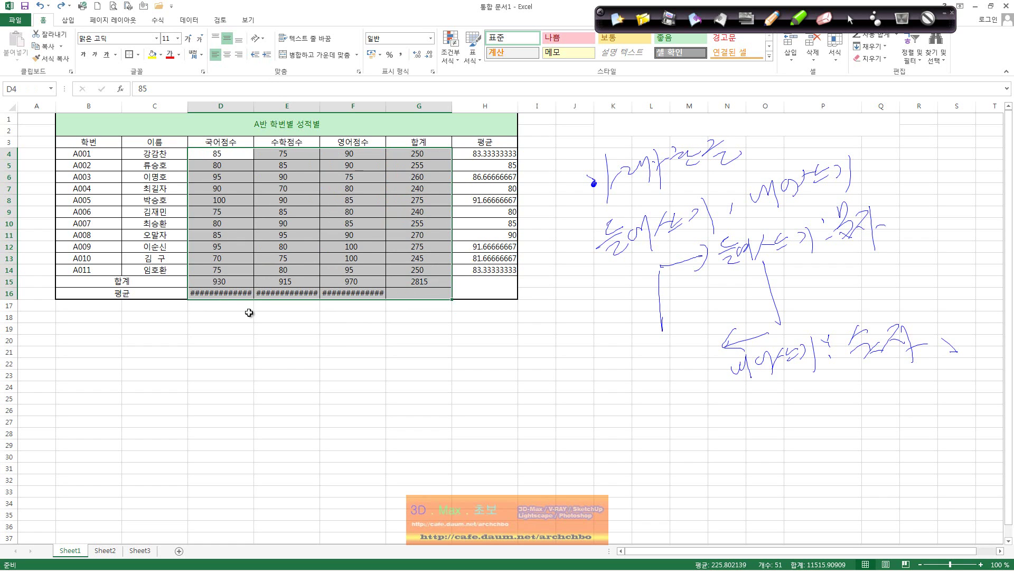
key("ctrl+z")
key("ctrl+z")
key("ctrl+z")
key("ctrl+z")
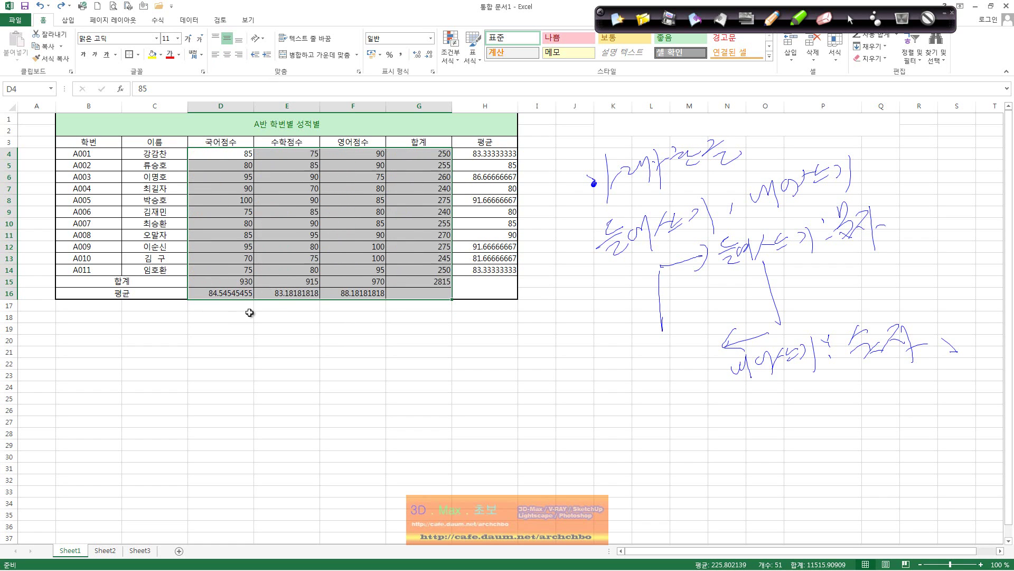
key("ctrl+z")
key("ctrl+z")
key("ctrl+z")
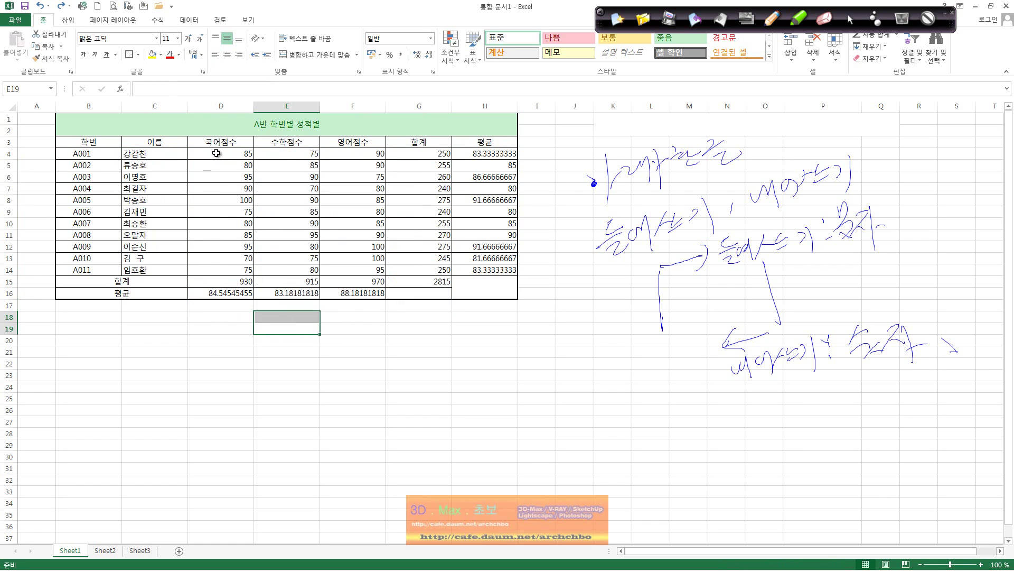
- Step the indent on scores D4:F14 until they sit flush right
left_click_drag(159, 153, 159, 270)
left_click(227, 55)
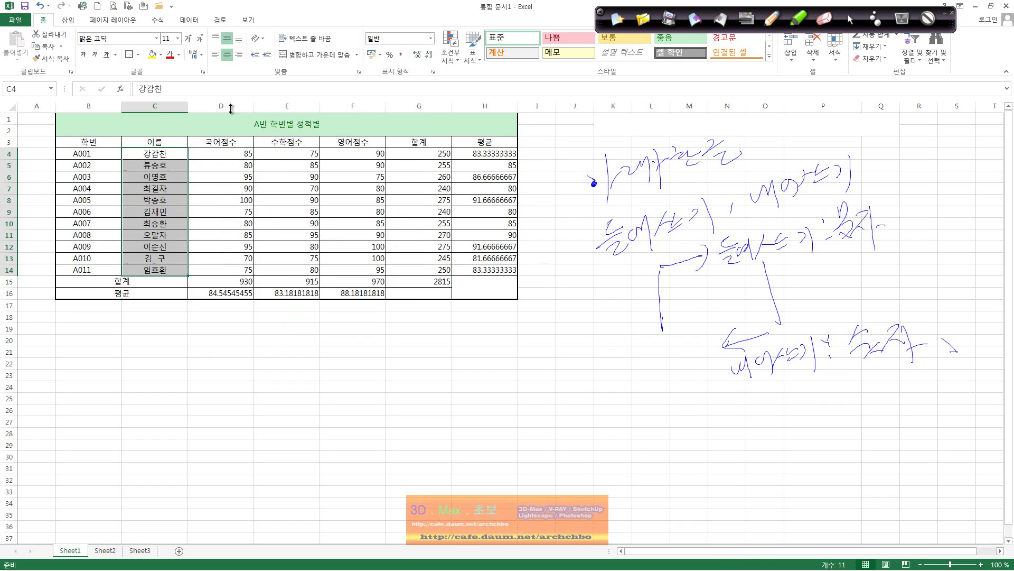
left_click_drag(227, 153, 375, 275)
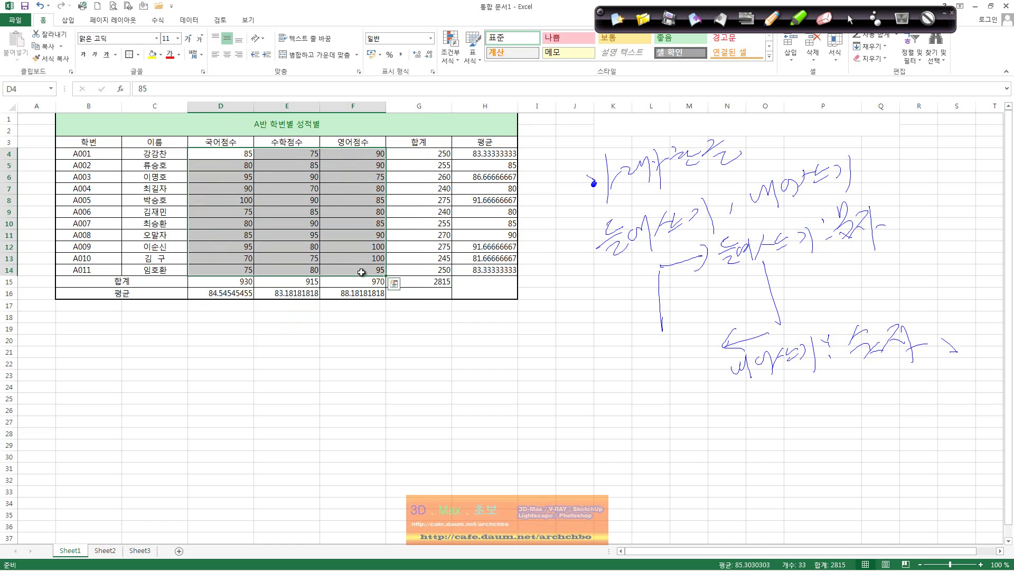
left_click(270, 60)
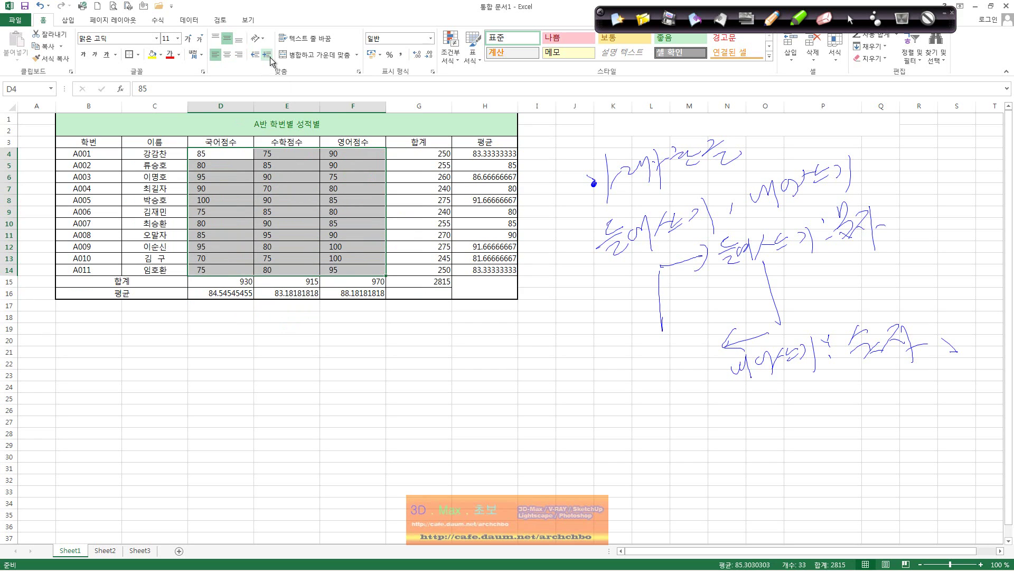
left_click(255, 55)
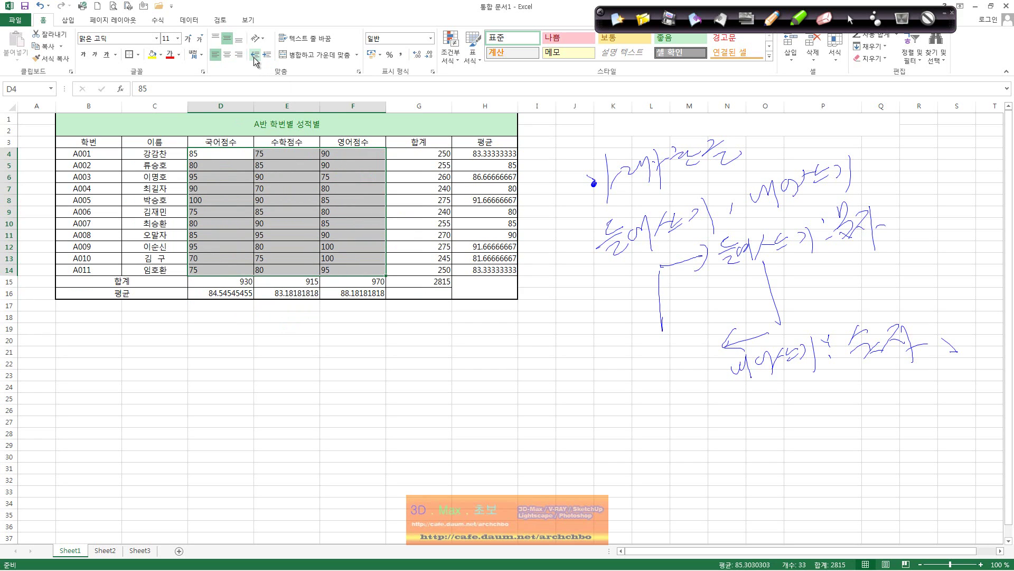
left_click(268, 56)
left_click(268, 56)
left_click(268, 56)
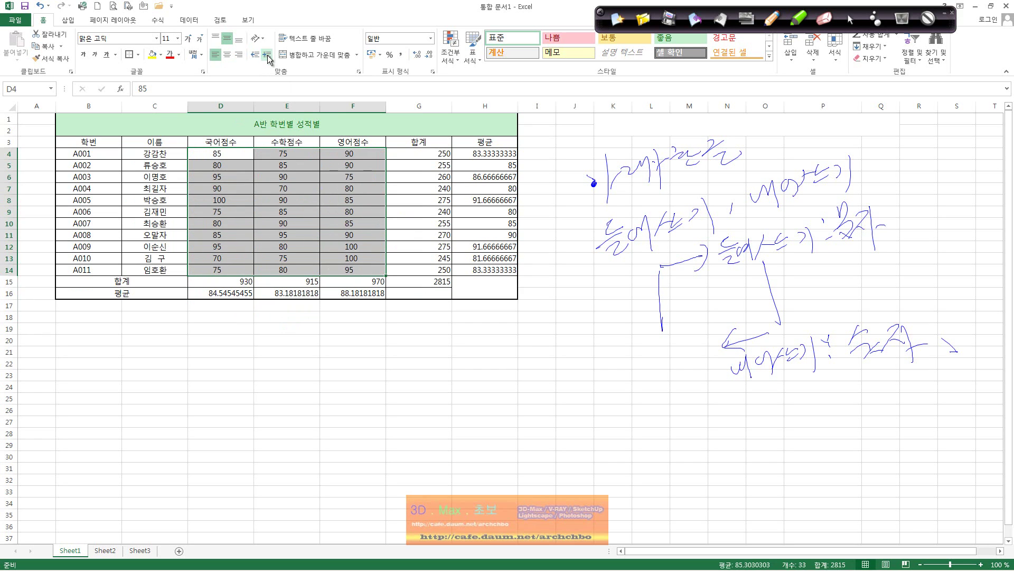
left_click(268, 56)
left_click(268, 56)
left_click(268, 56)
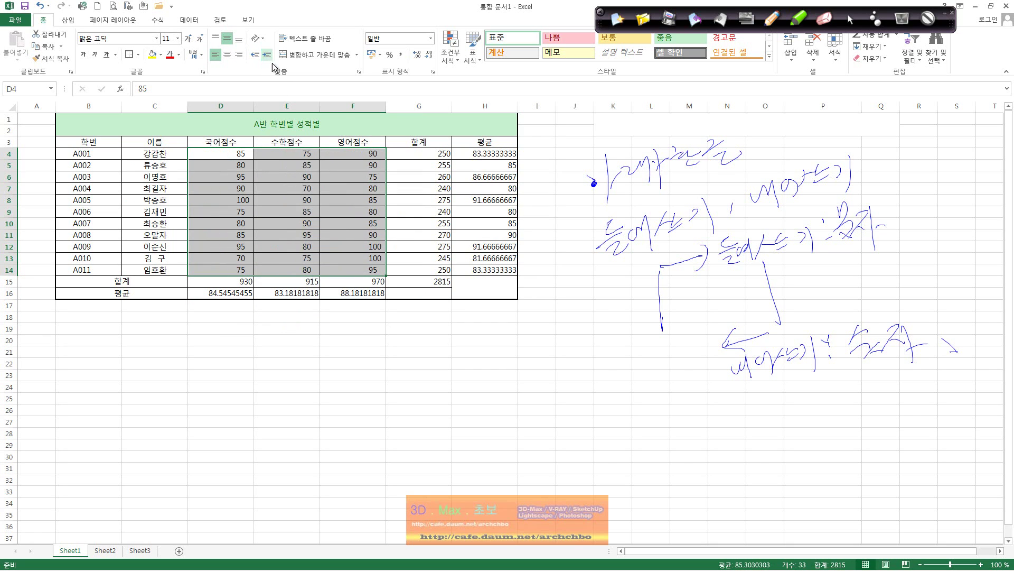
left_click(349, 377)
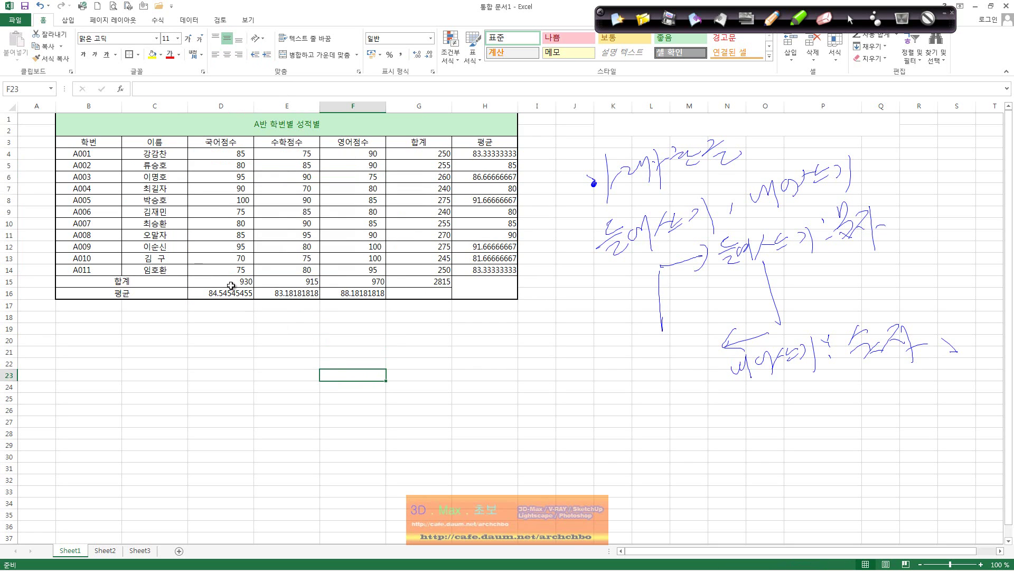
- Centre the values in D15:F16, G4:G15 and H4:H14 together
left_click_drag(234, 282, 346, 293)
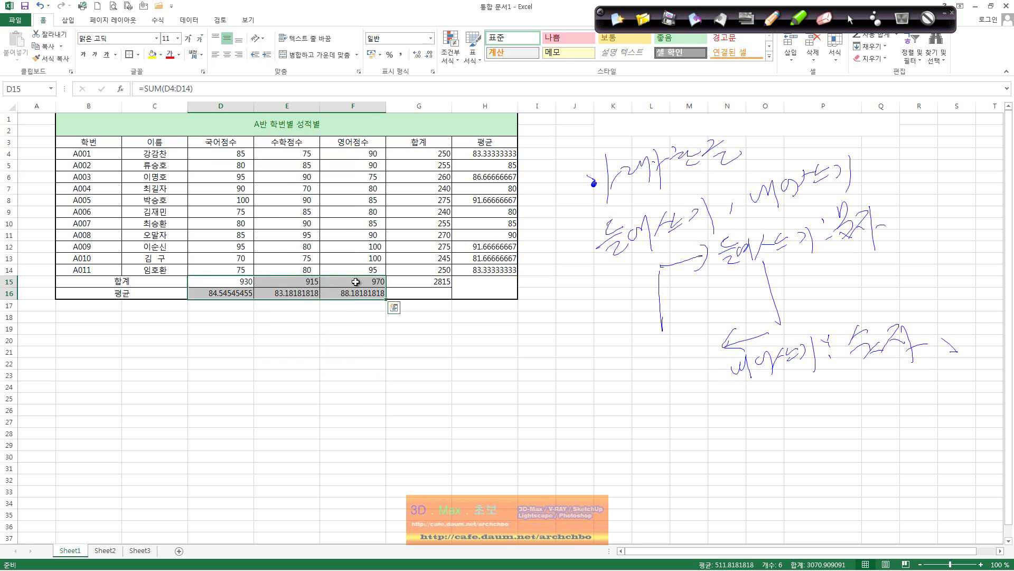
left_click_drag(435, 150, 431, 280)
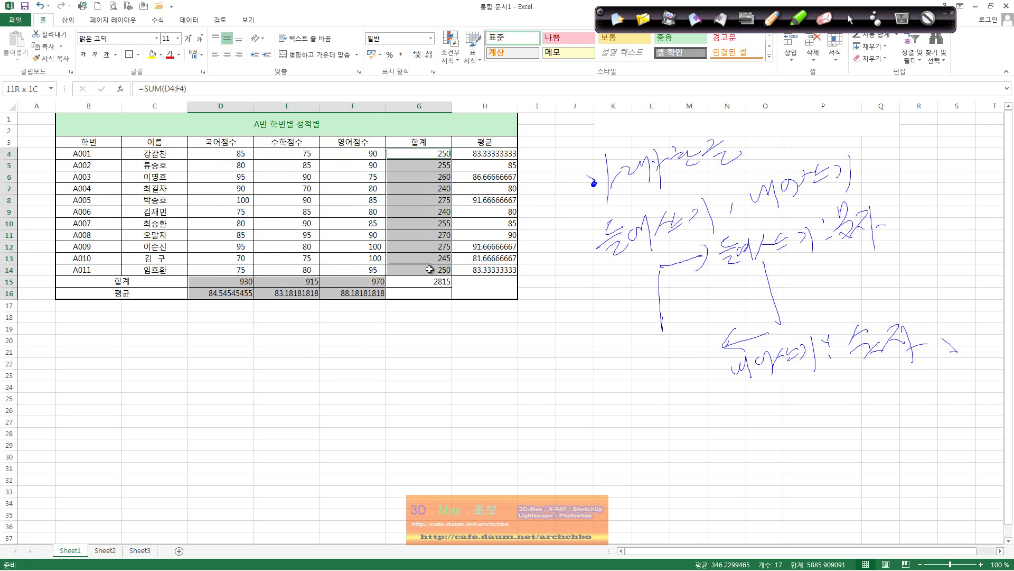
left_click_drag(492, 156, 478, 270)
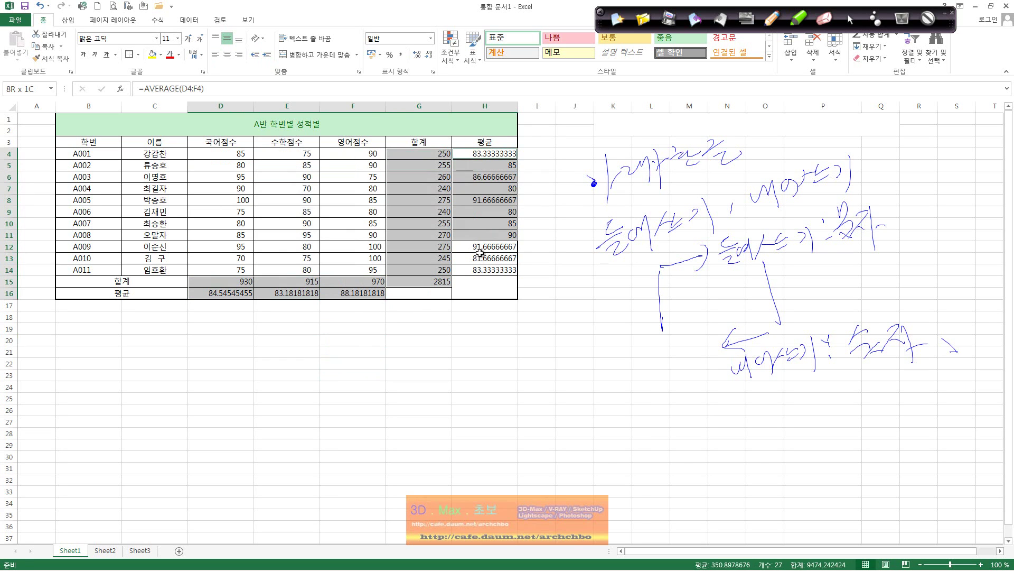
left_click(227, 54)
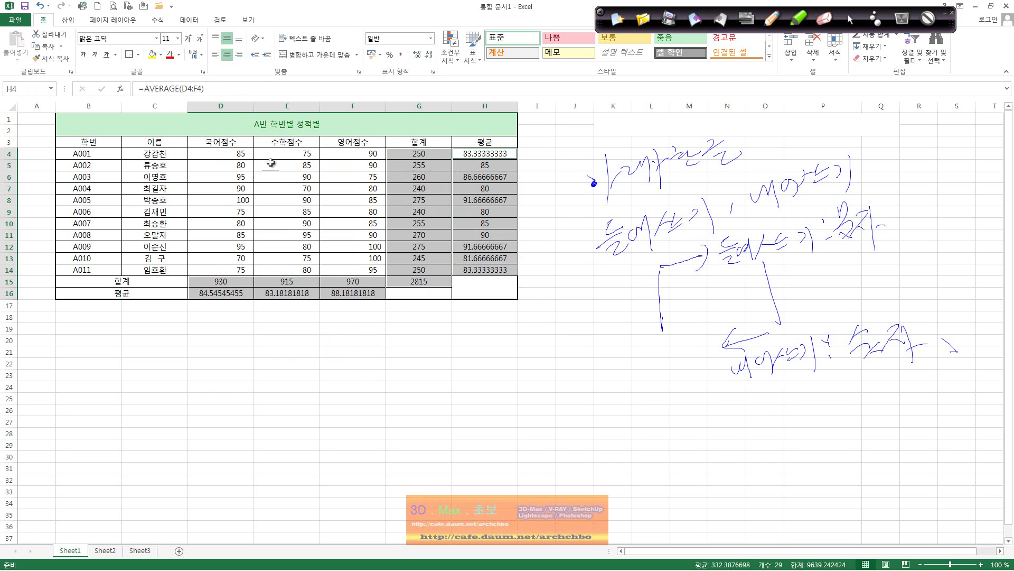
left_click(330, 333)
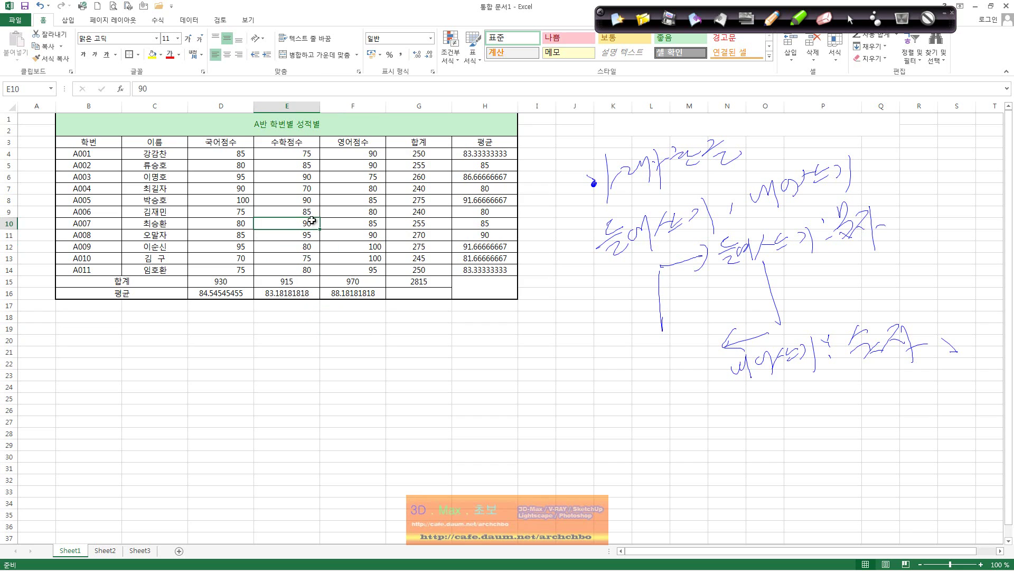
left_click(275, 130)
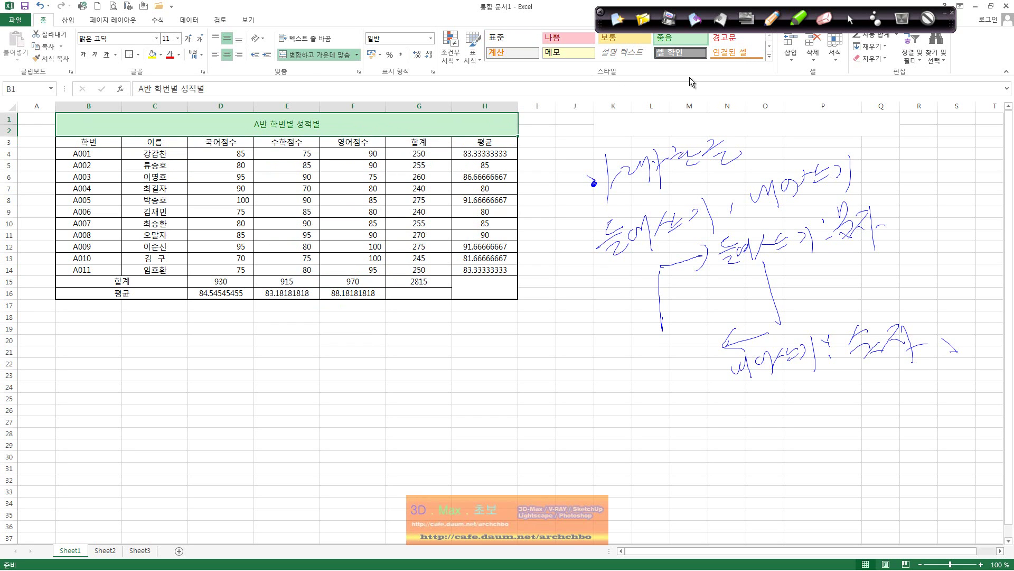
- Apply a blue 60% Accent cell style to the merged title A반 학번별 성적별
left_click(772, 48)
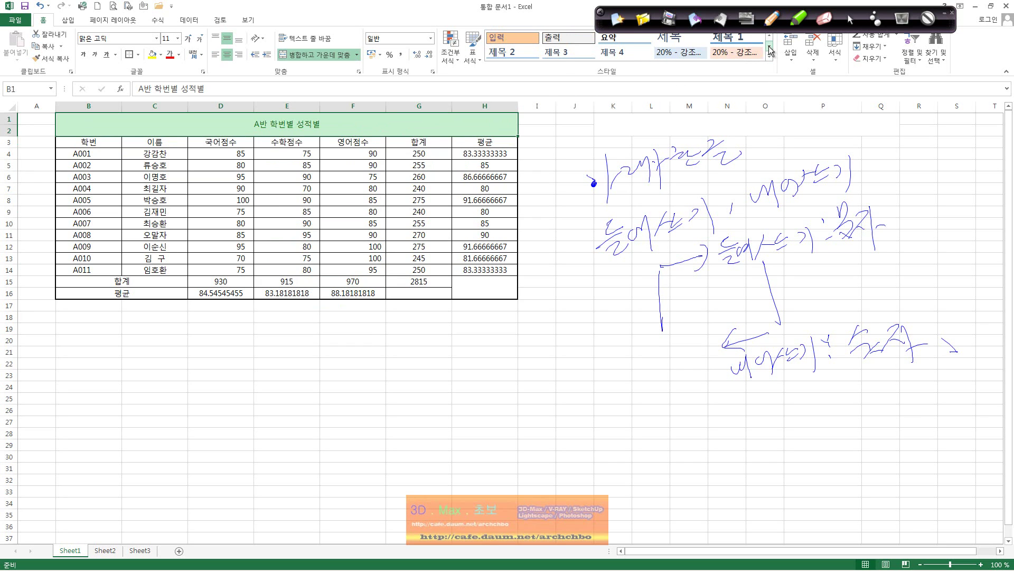
left_click(769, 49)
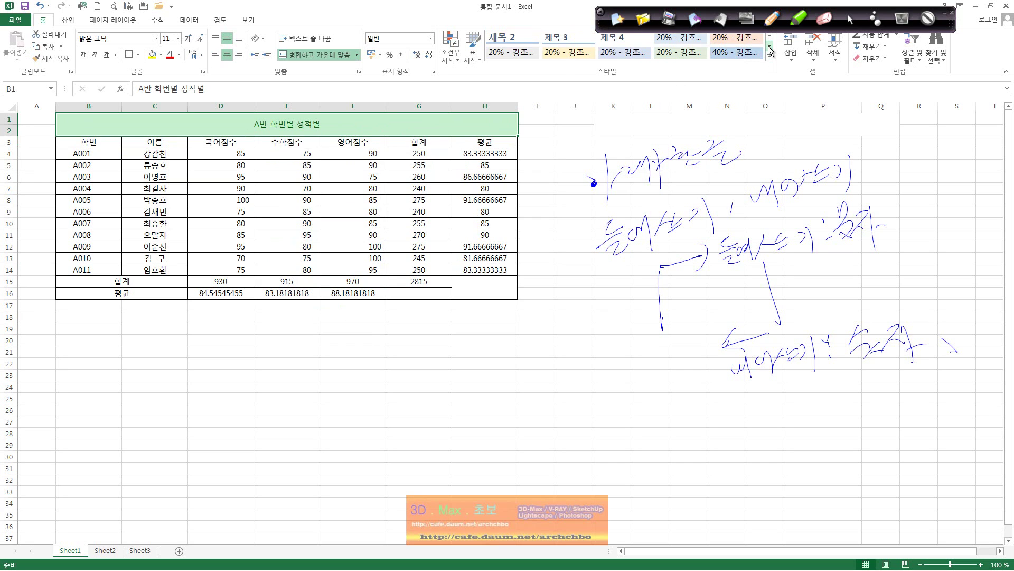
left_click(769, 49)
left_click(770, 49)
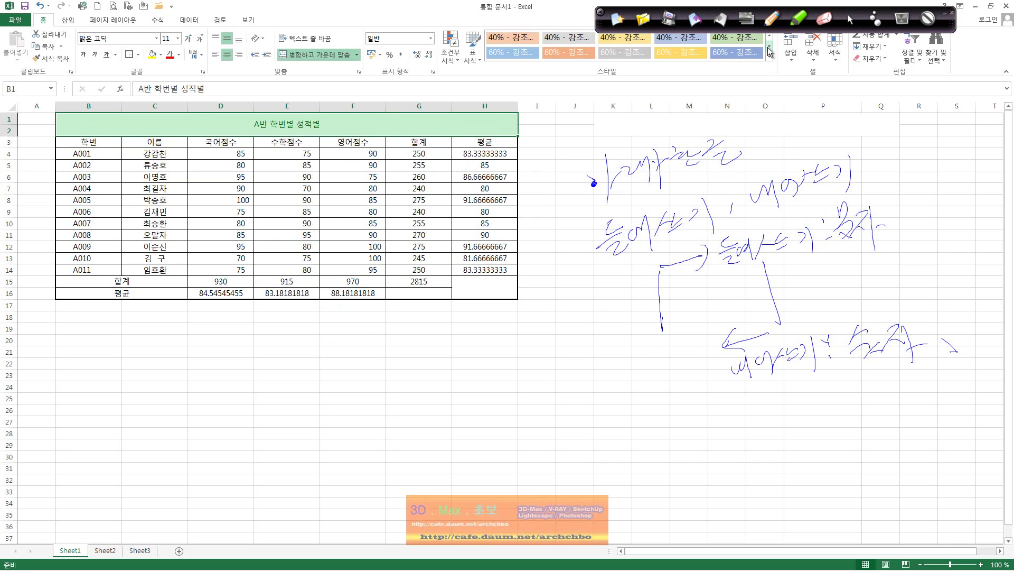
left_click(512, 53)
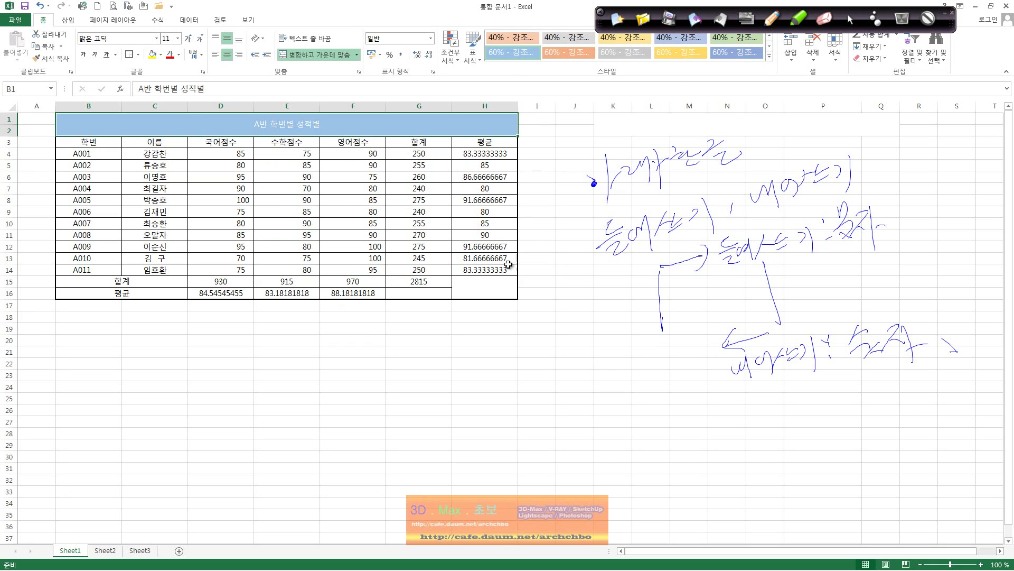
left_click(488, 323)
left_click_drag(90, 142, 475, 144)
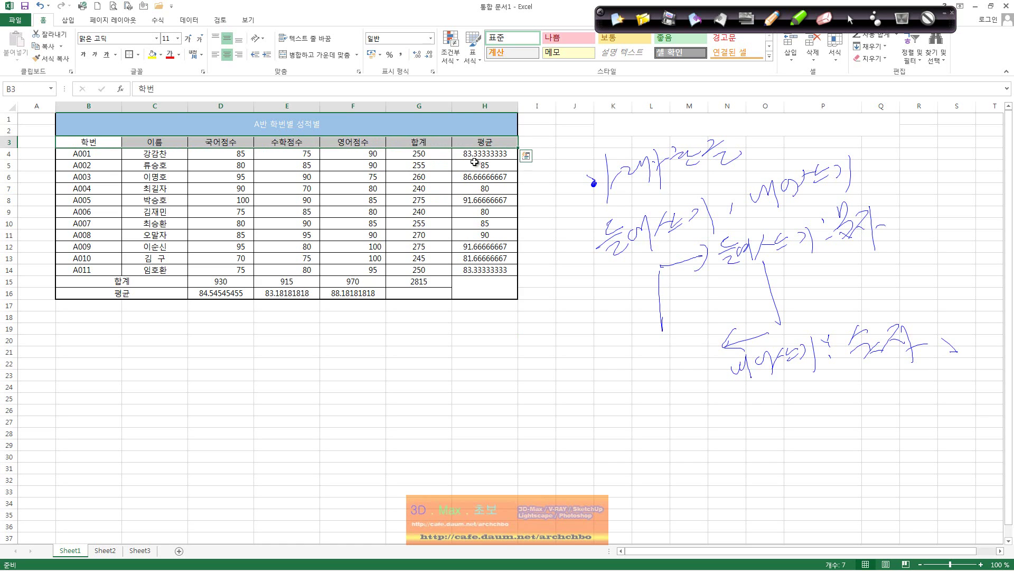
- Apply the light orange 40% Accent 2 style to headings B3:F3 (학번 through 영어점수)
left_click(351, 163)
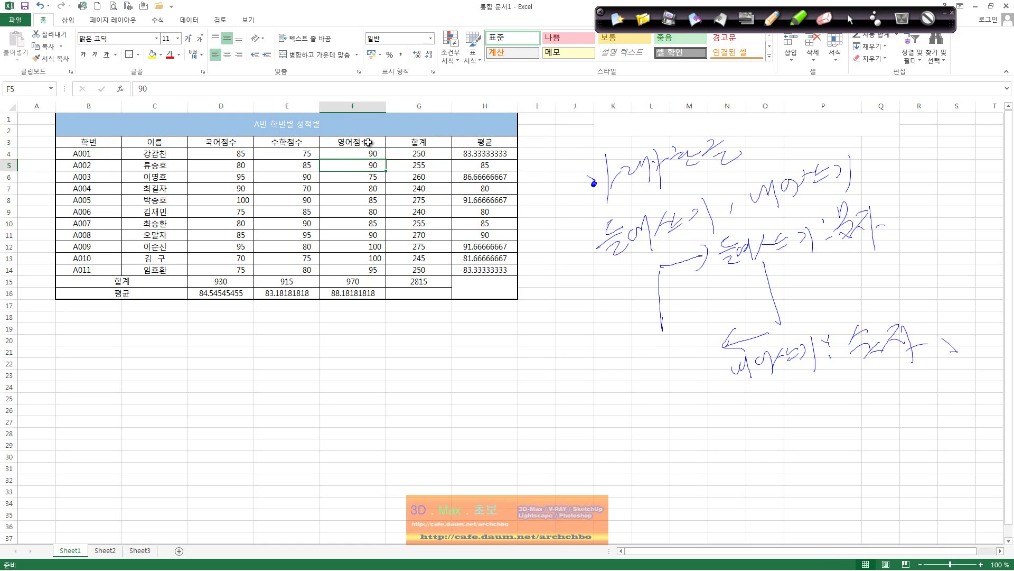
left_click_drag(368, 142, 79, 141)
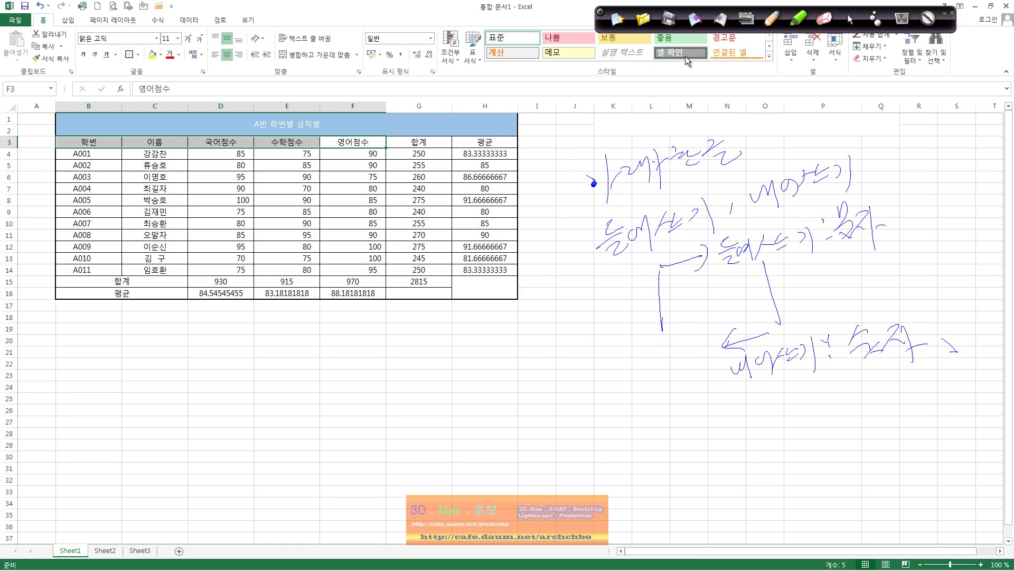
left_click(771, 47)
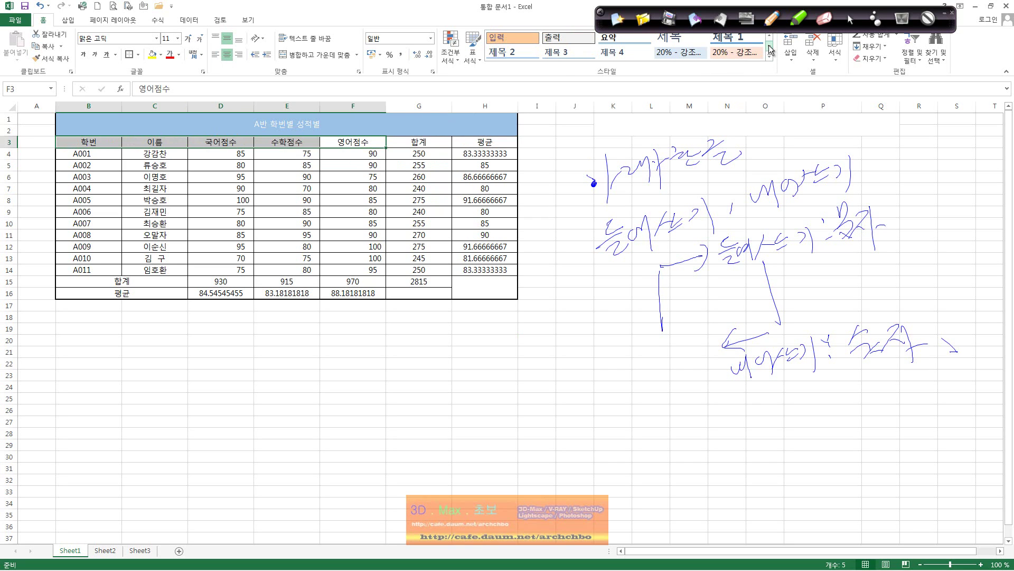
left_click(770, 47)
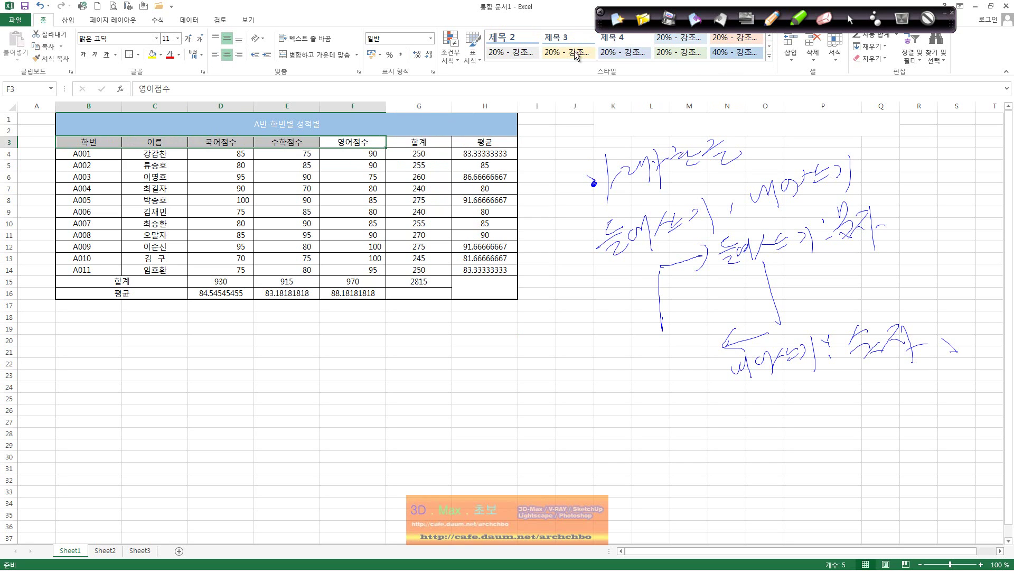
left_click(770, 47)
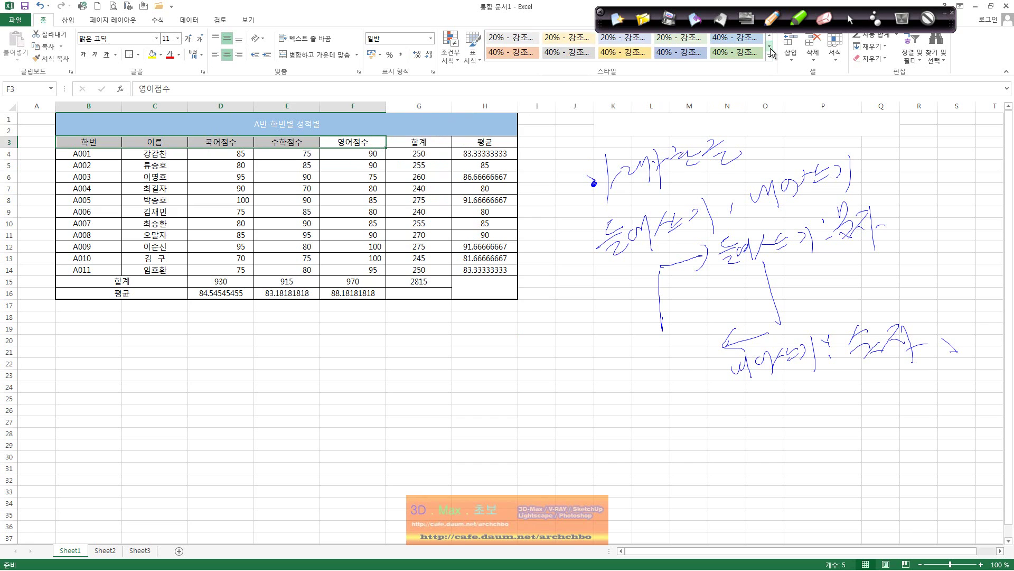
left_click(510, 52)
left_click(419, 211)
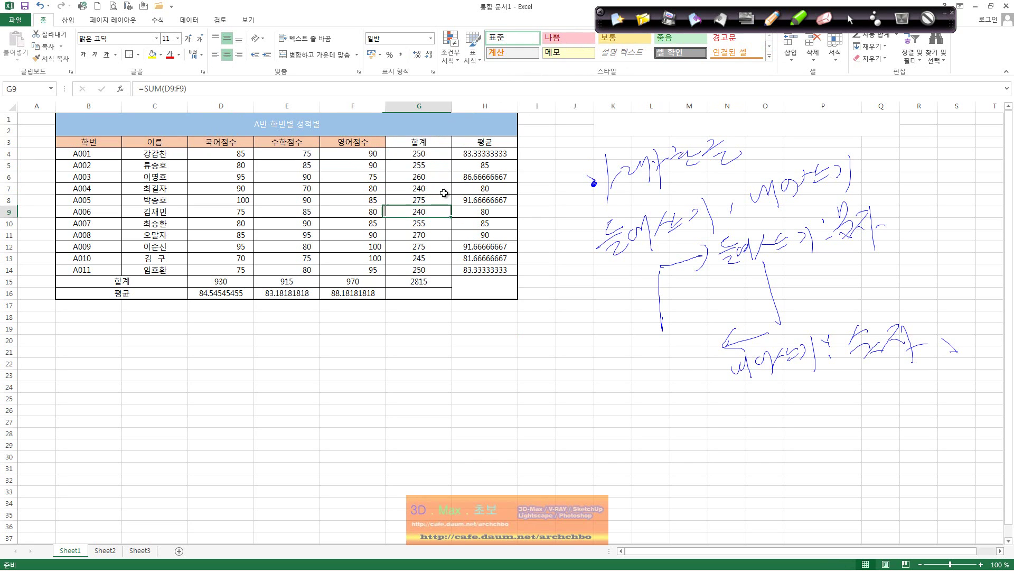
- Give the 합계 and 평균 headings in G3:H3 the solid orange Accent 2 style
left_click_drag(423, 141, 485, 141)
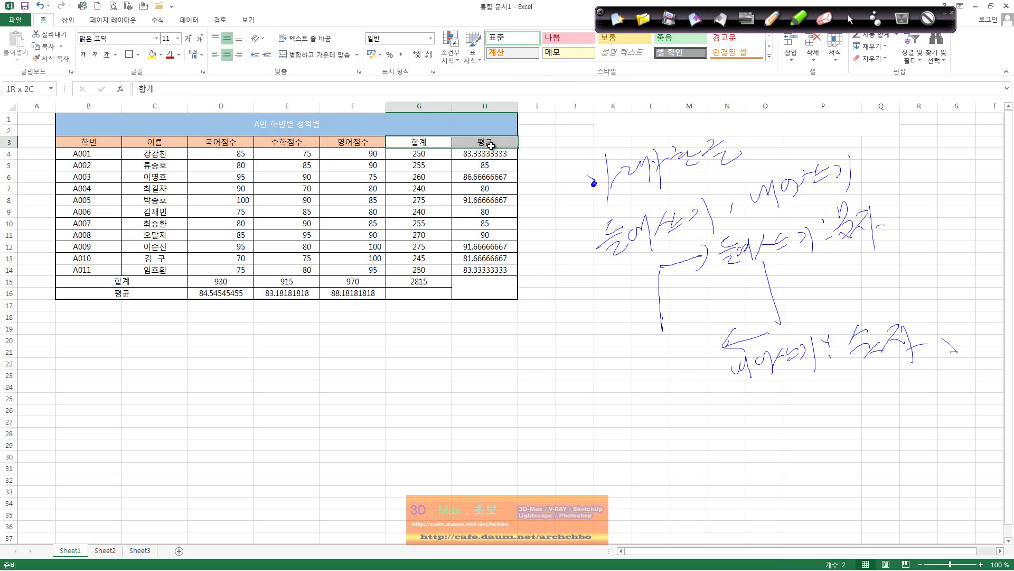
left_click(770, 48)
left_click(770, 47)
left_click(770, 48)
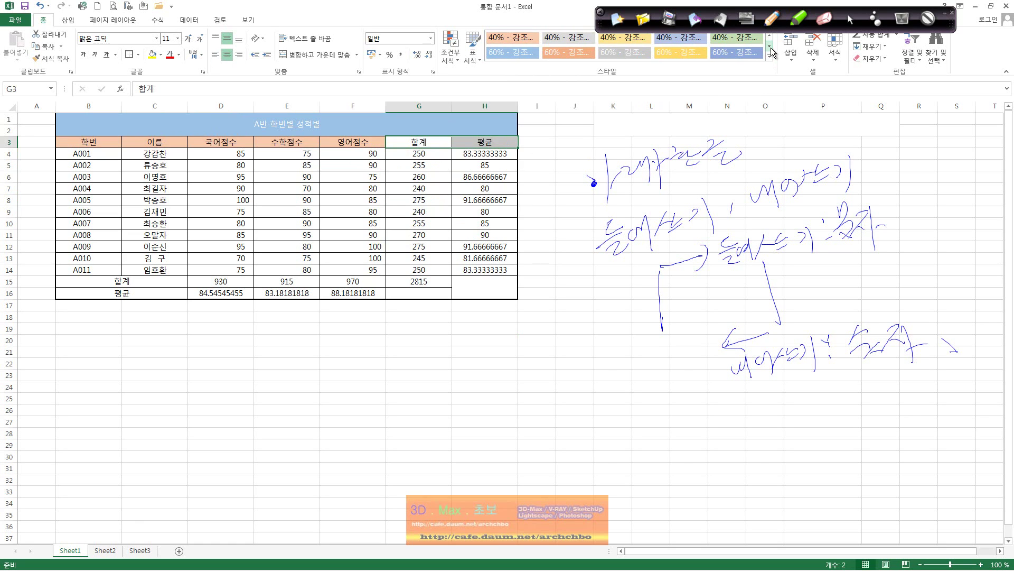
left_click(770, 47)
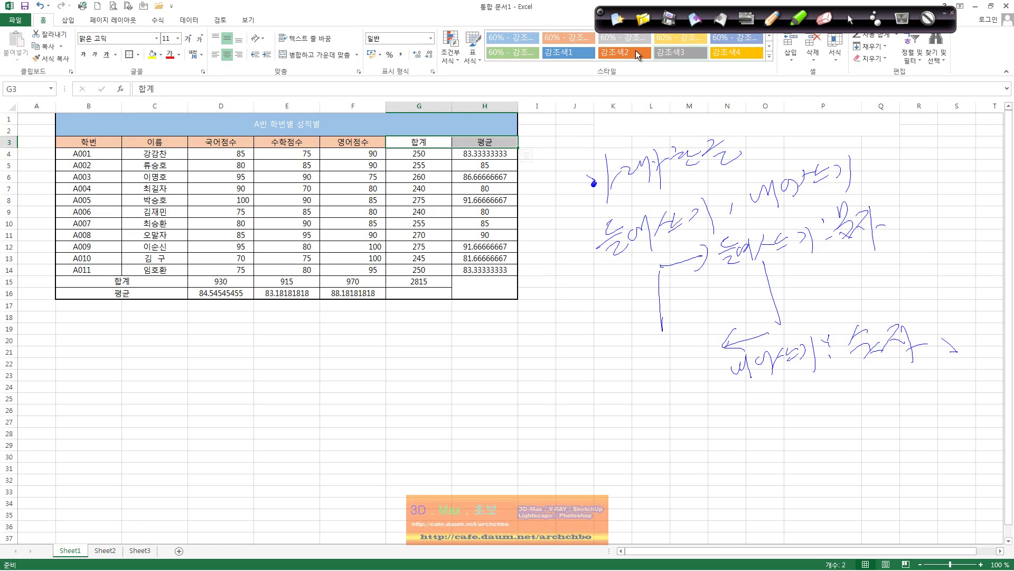
left_click(623, 51)
left_click(536, 258)
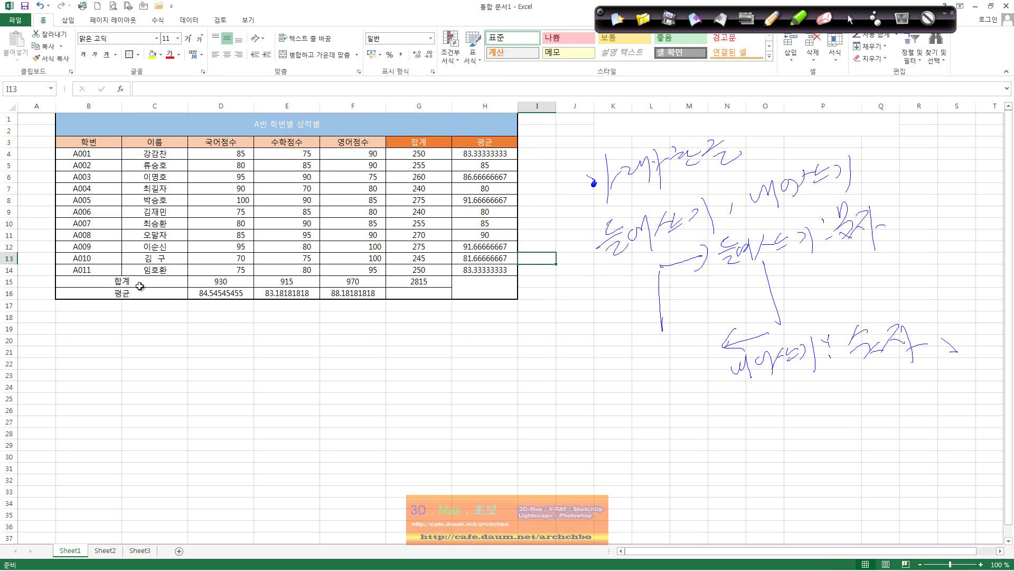
left_click_drag(139, 286, 132, 294)
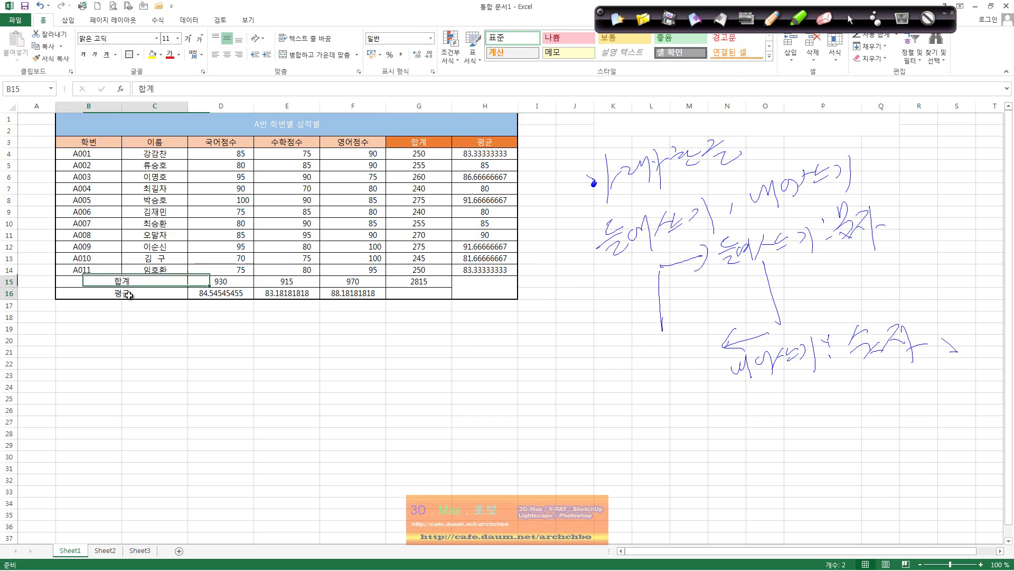
- Apply the solid orange Accent 2 style to the 합계 and 평균 row labels B15:C16
left_click(770, 47)
left_click(770, 48)
left_click(771, 47)
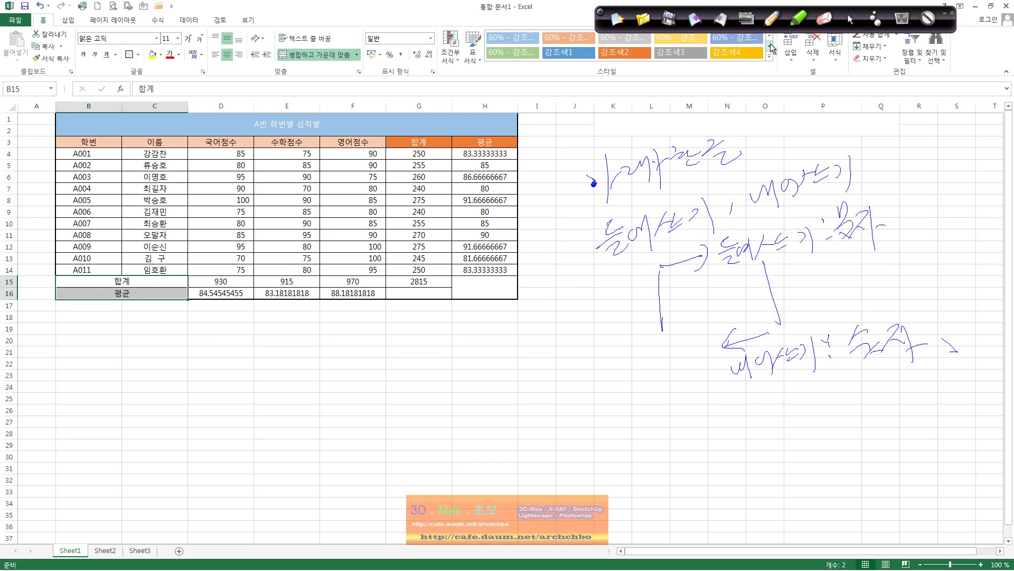
left_click(623, 52)
left_click(286, 317)
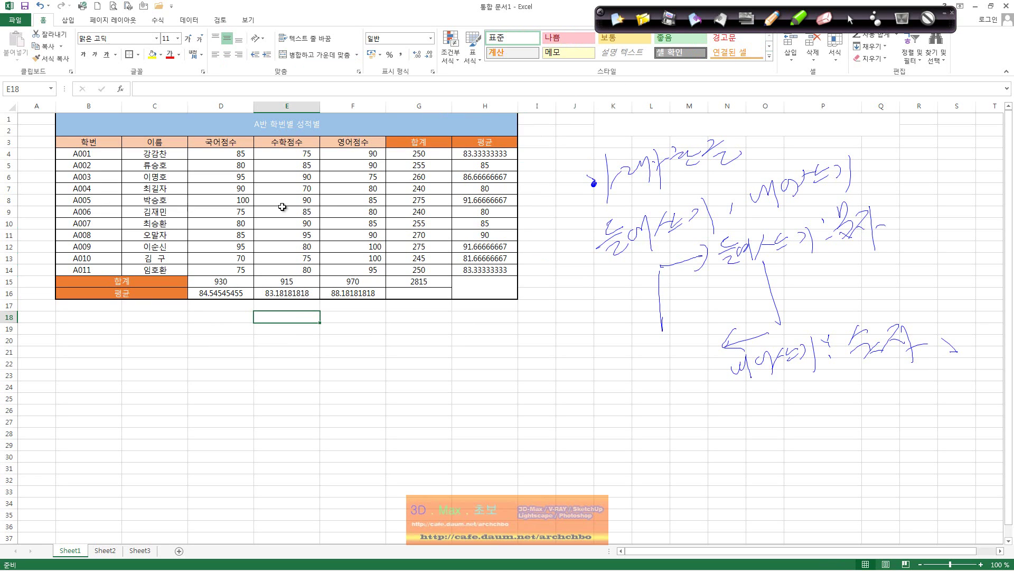
- Shade D15:G16 and the student 합계/평균 values G4:H14 with the light green 20% Accent 6 style
left_click_drag(238, 281, 415, 292)
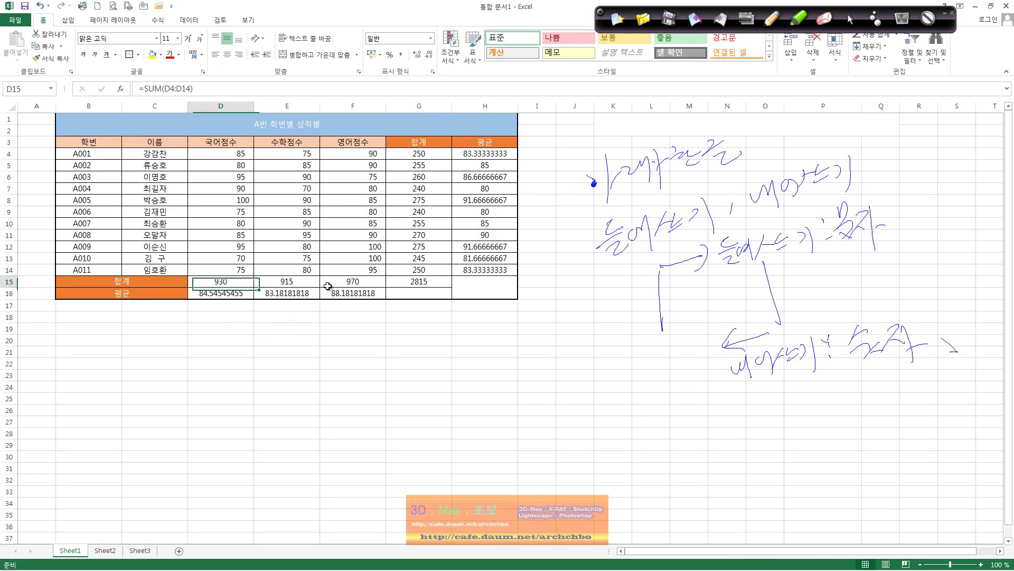
left_click(770, 48)
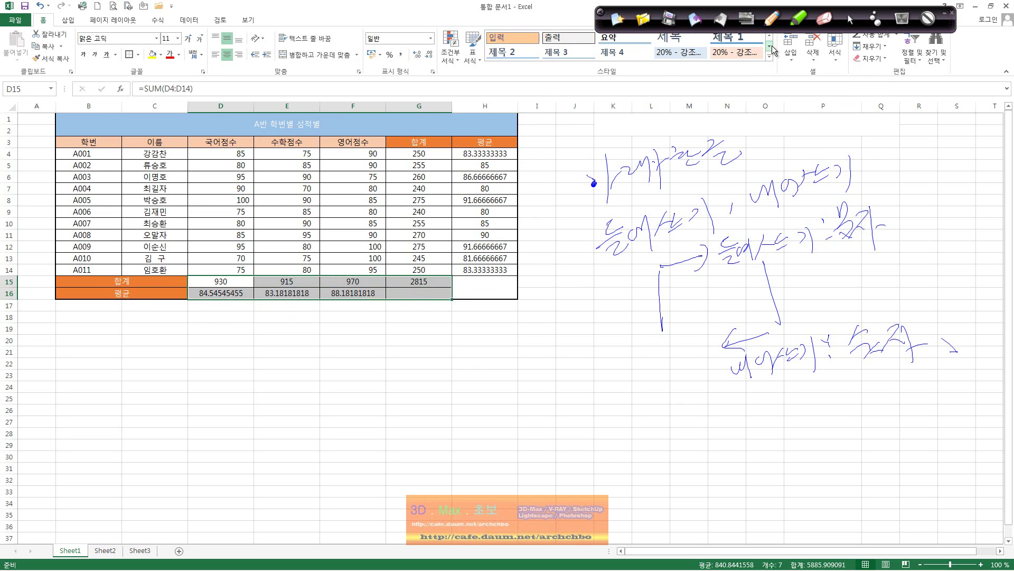
left_click(770, 48)
left_click(678, 52)
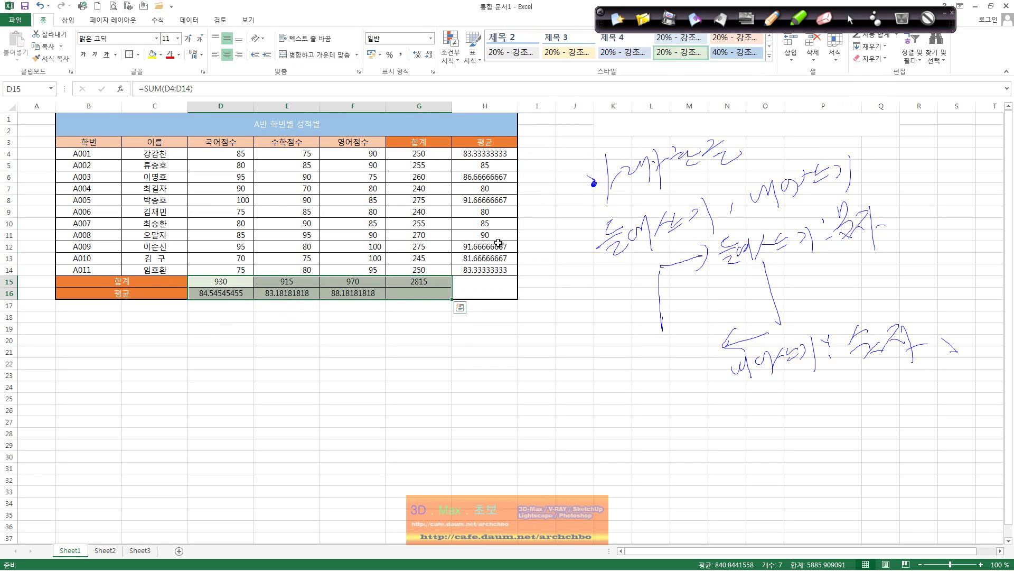
left_click(465, 246)
left_click_drag(425, 158, 482, 273)
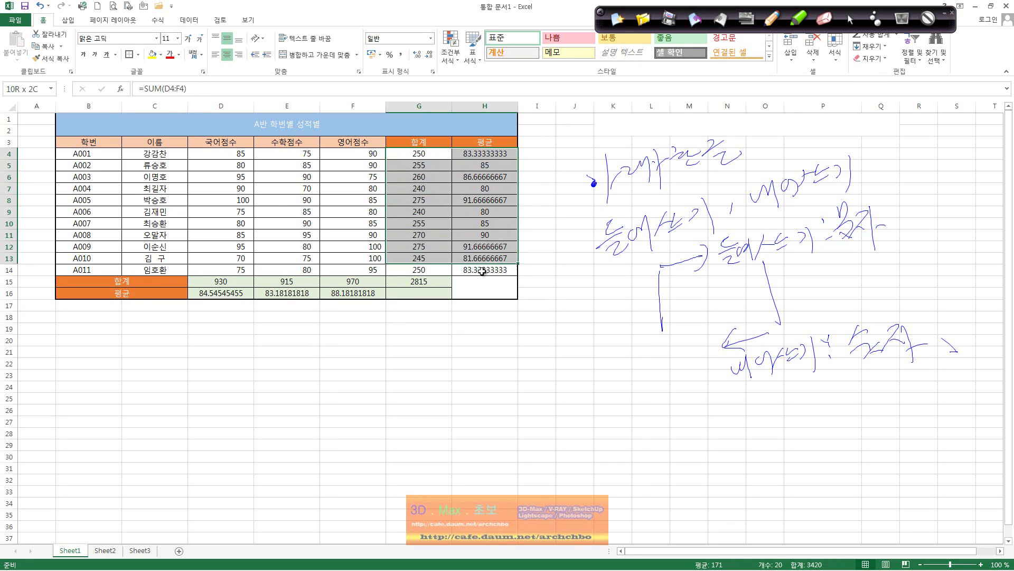
left_click(770, 48)
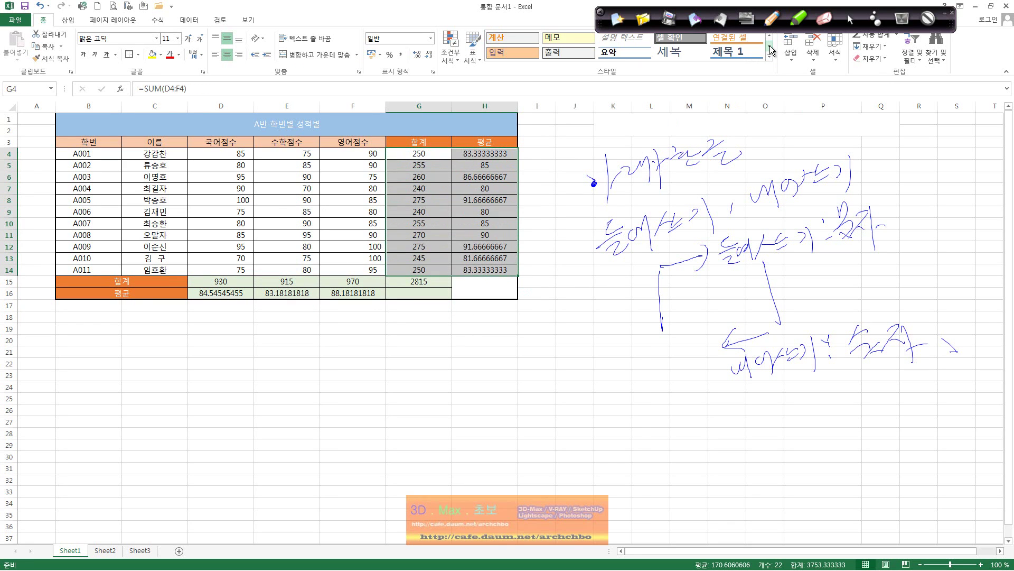
left_click(770, 47)
left_click(679, 52)
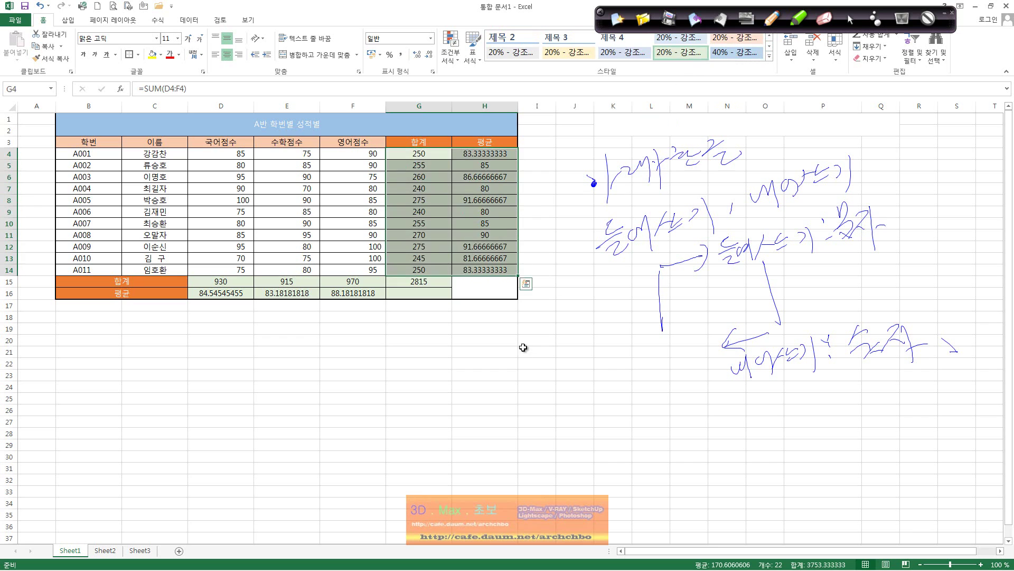
left_click(535, 350)
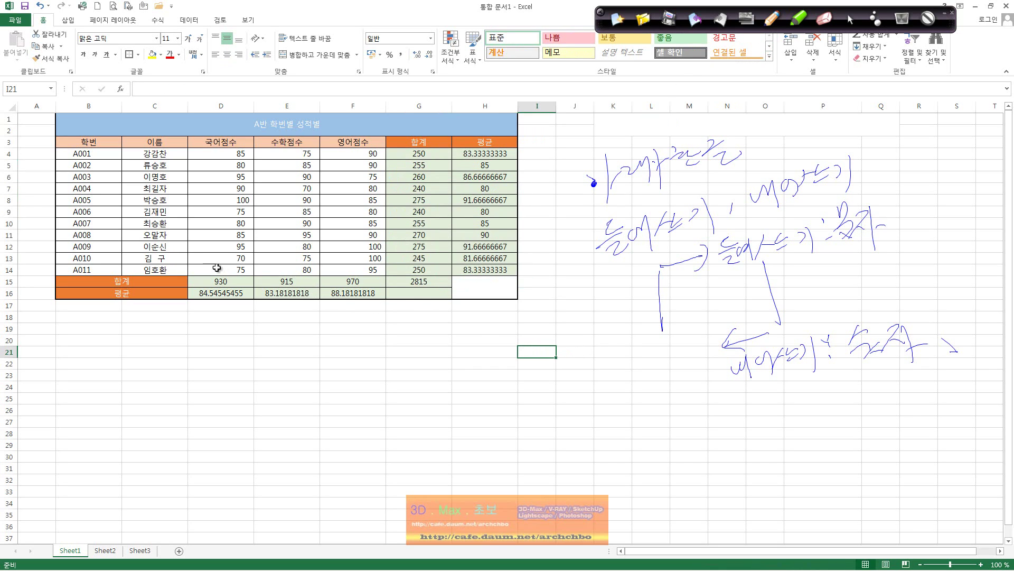
left_click_drag(106, 157, 98, 270)
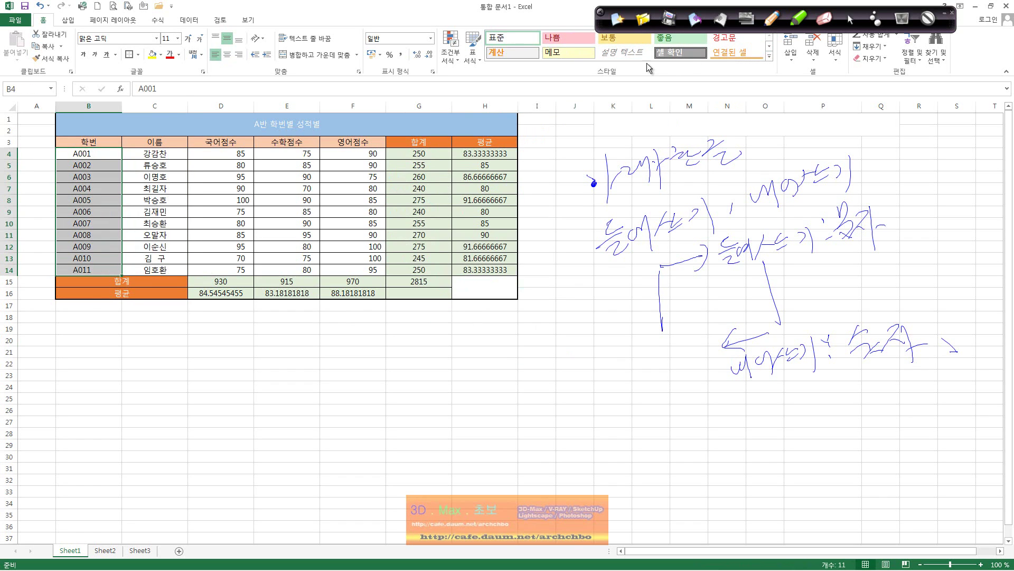
- Apply the solid green 강조색6 style to student IDs A001–A011 in B4:B14
left_click(769, 47)
left_click(769, 47)
left_click(769, 46)
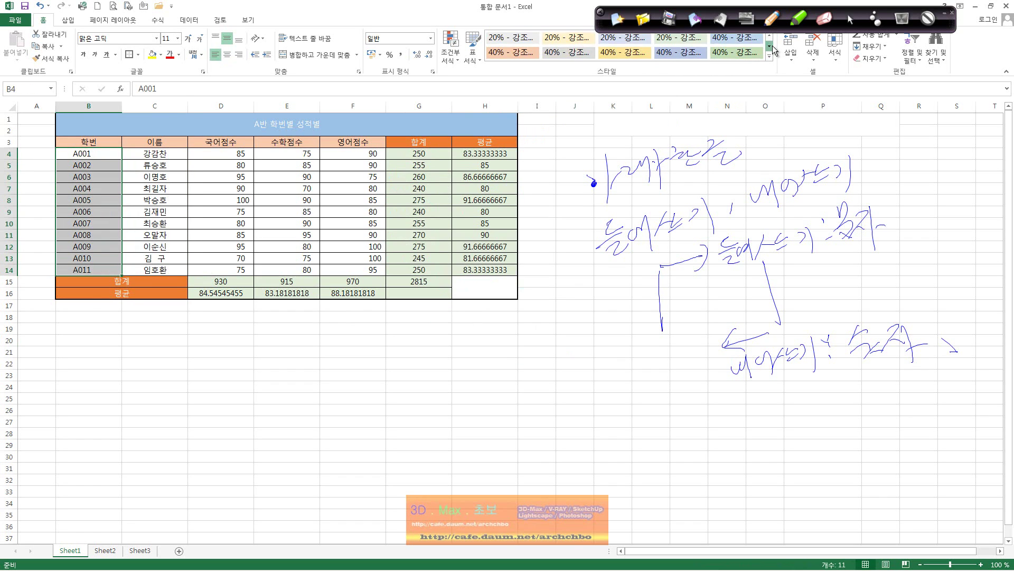
left_click(769, 47)
left_click(769, 46)
left_click(769, 47)
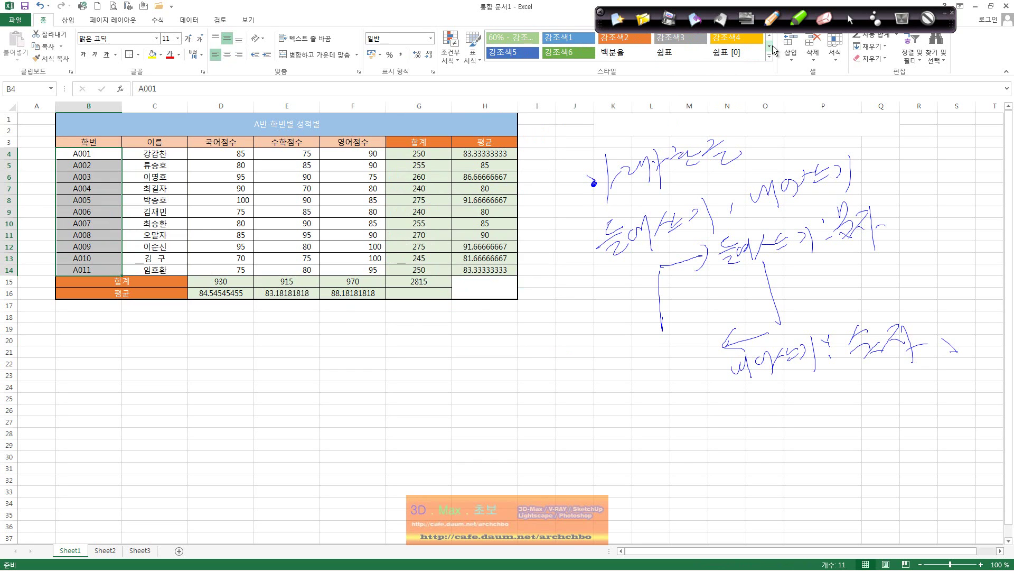
left_click(568, 52)
left_click(504, 302)
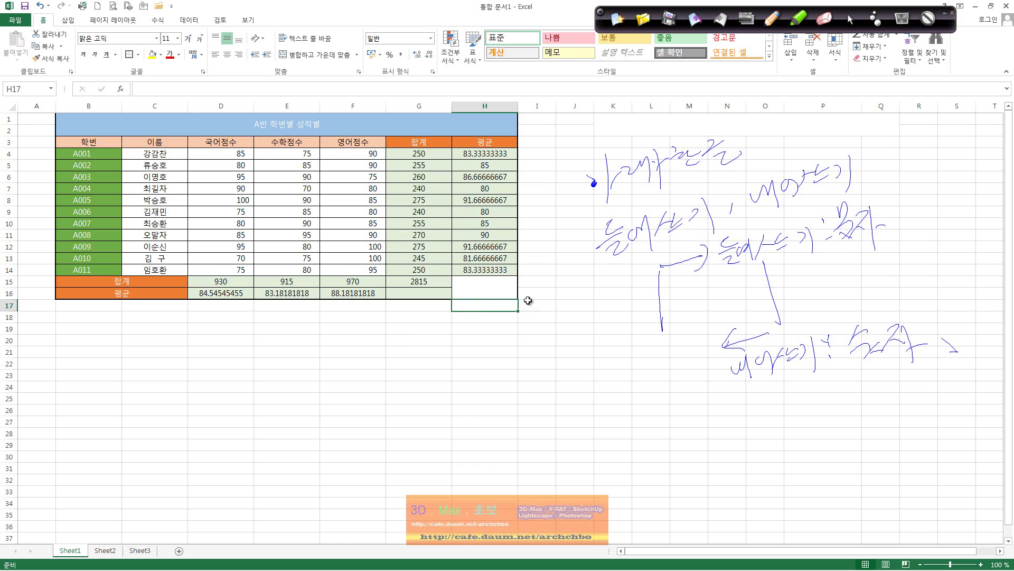
key("Up")
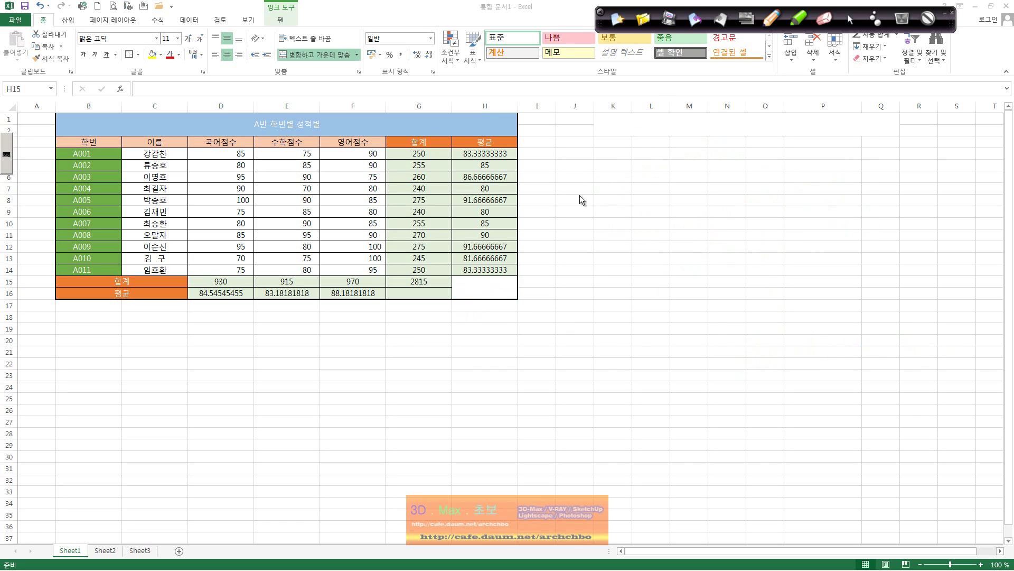
left_click_drag(453, 297, 521, 273)
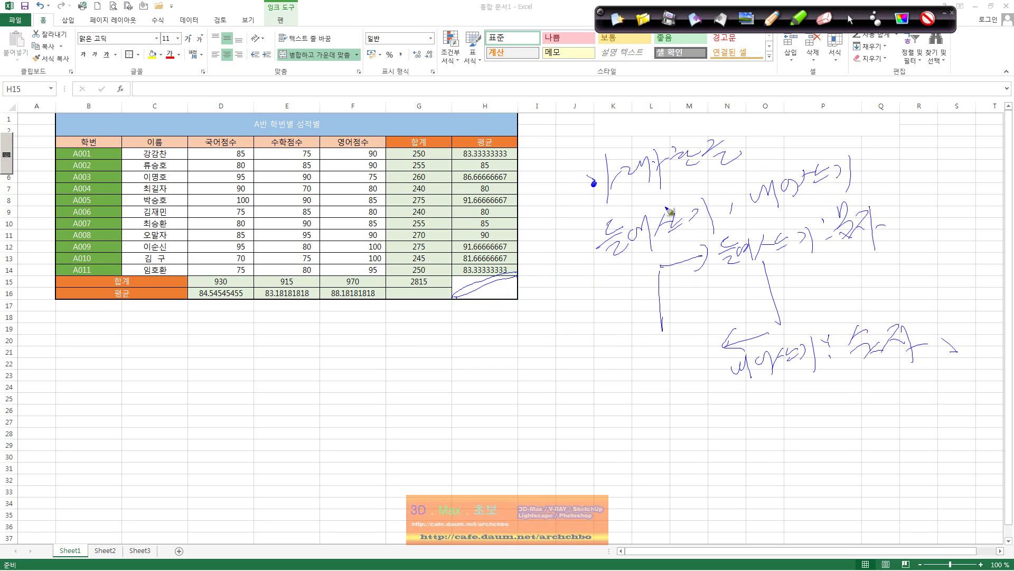
left_click(616, 19)
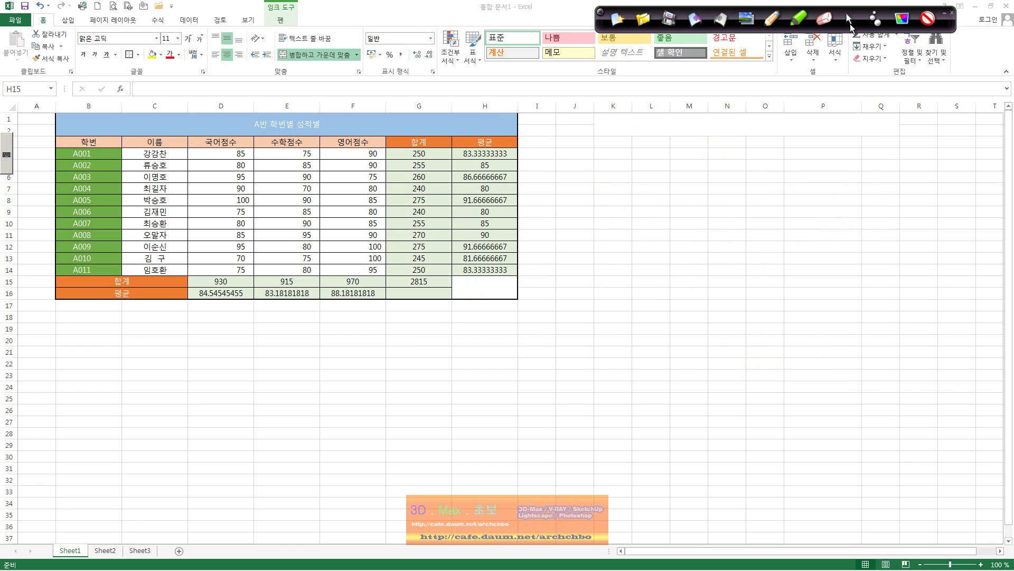
left_click(850, 19)
left_click(493, 291)
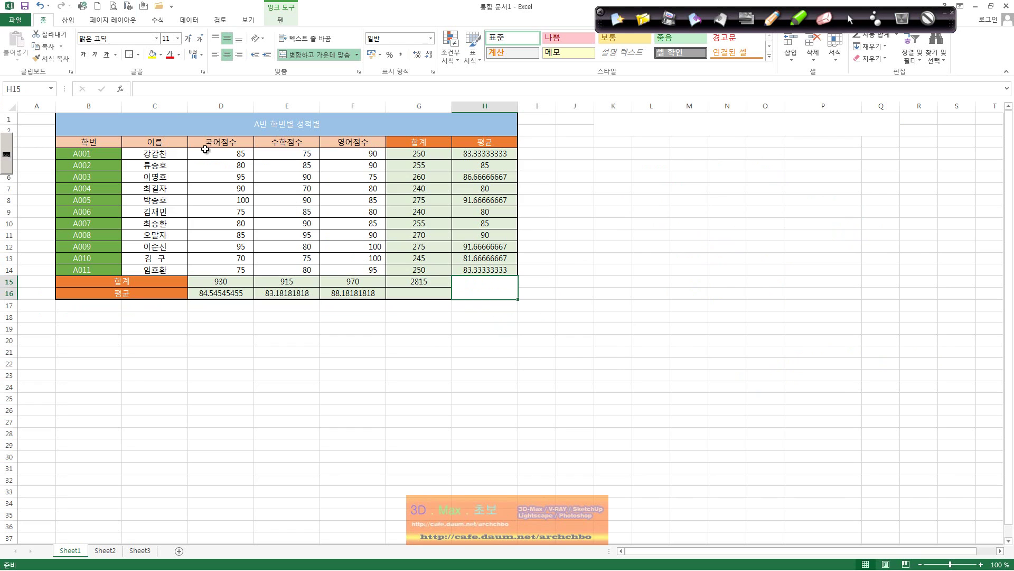
- Add a '/' diagonal border to merged cell H15:H16 through Format Cells
left_click(137, 55)
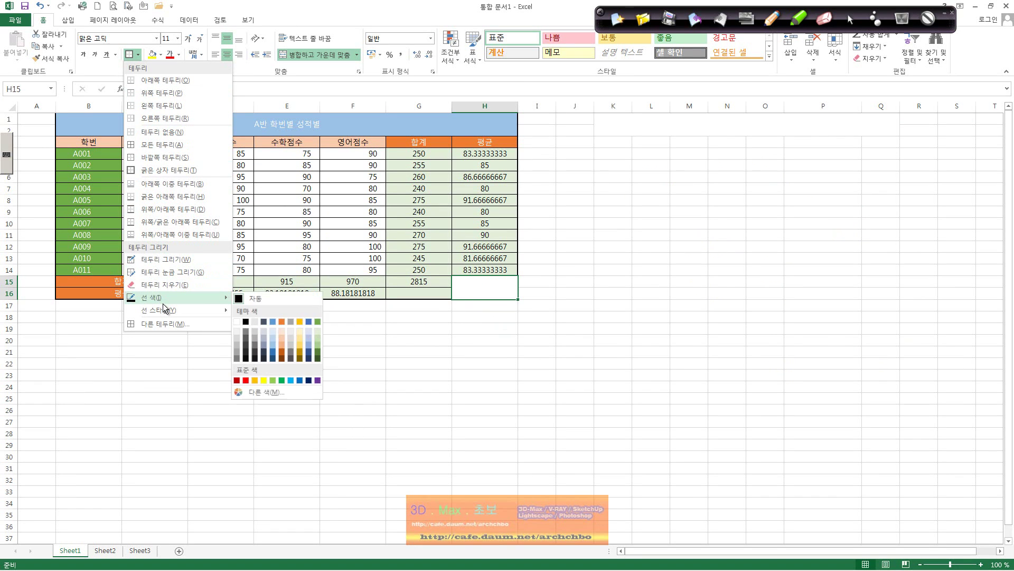
mouse_move(174, 297)
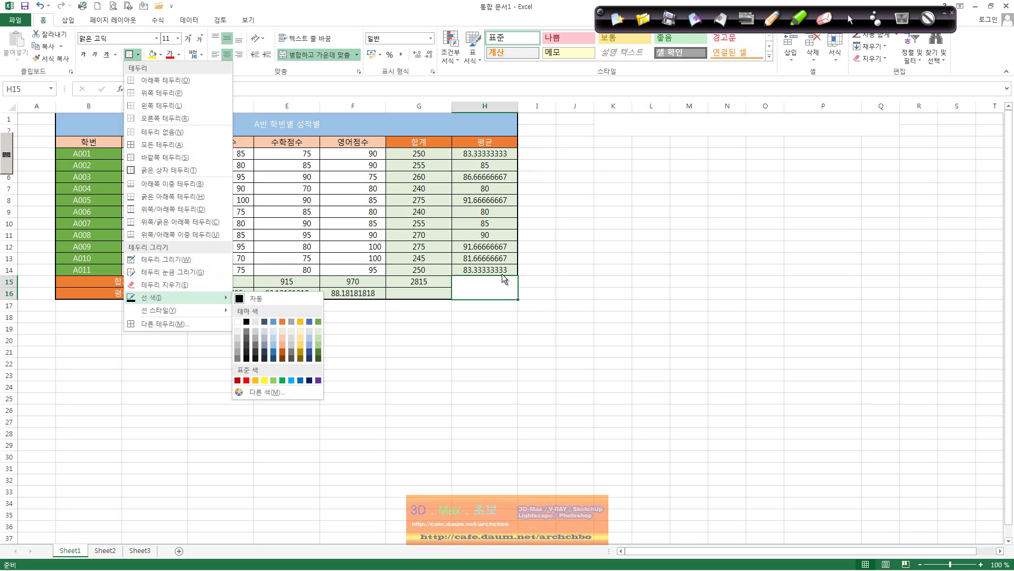
left_click(501, 288)
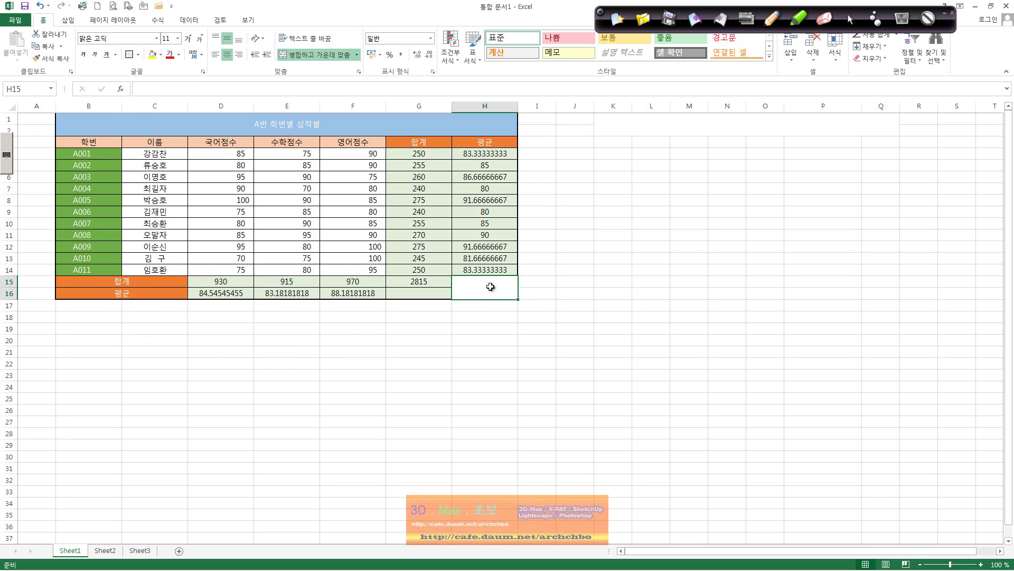
right_click(490, 287)
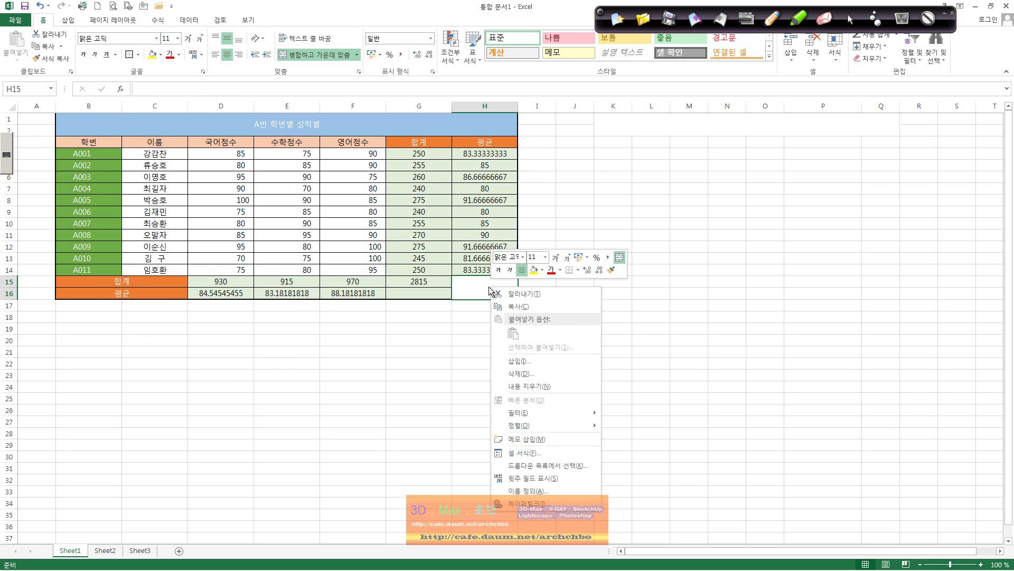
left_click(555, 453)
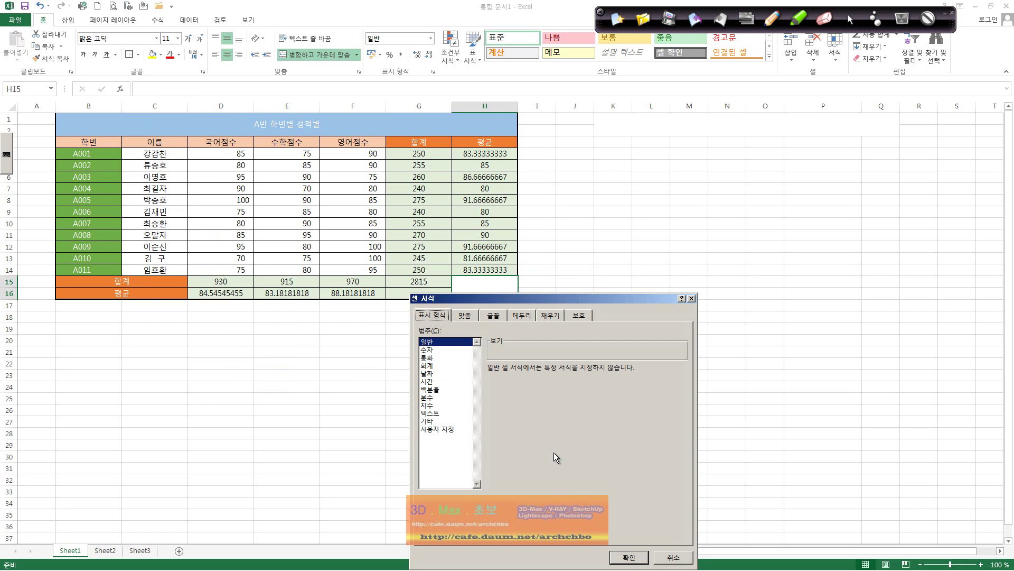
left_click_drag(556, 299, 654, 142)
left_click(621, 158)
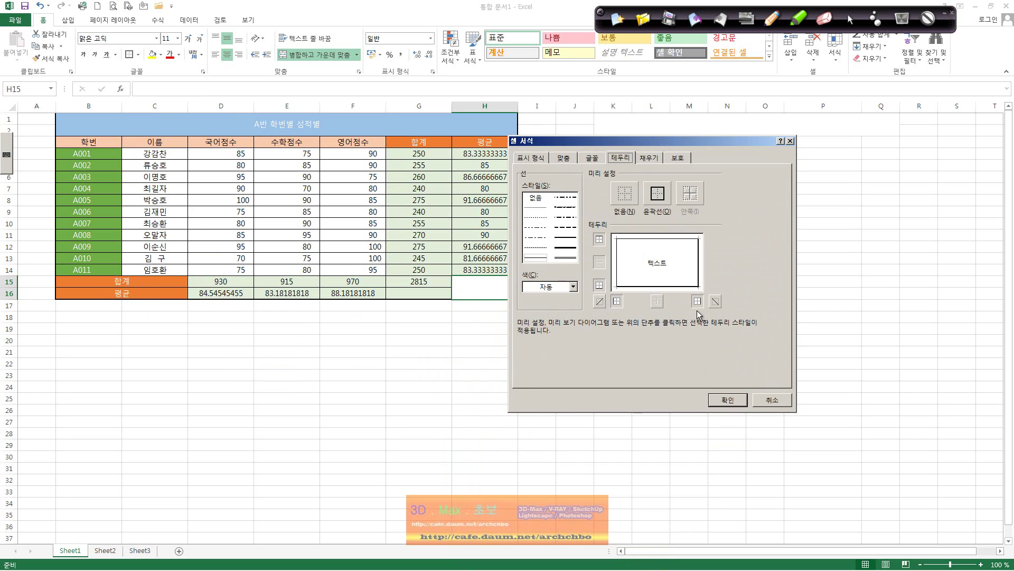
left_click(715, 302)
left_click(717, 303)
left_click(600, 301)
left_click(715, 399)
left_click(513, 352)
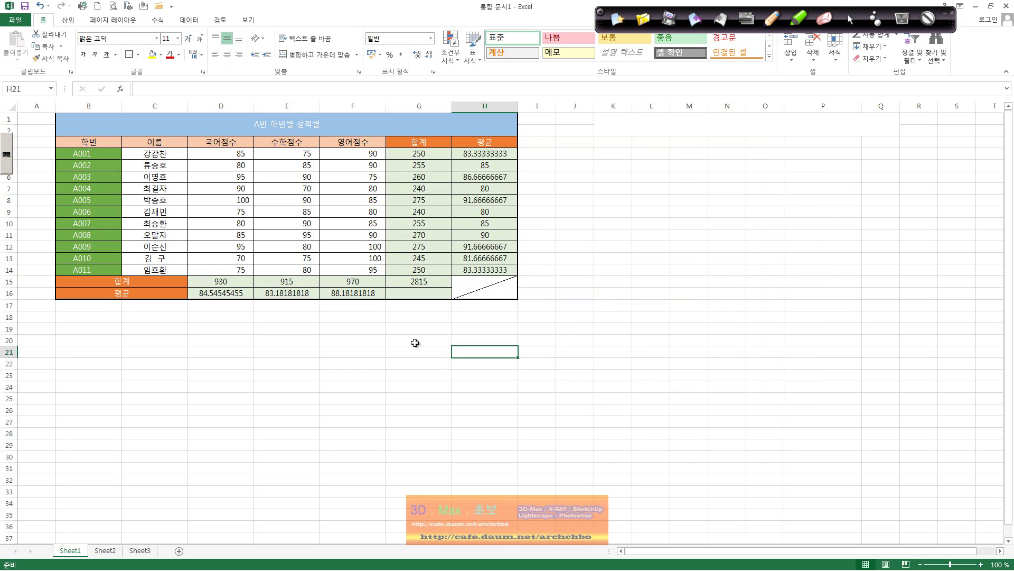
- Check the G11 total formula, then select the 국어점수, 수학점수 and 영어점수 headers
left_click(449, 236)
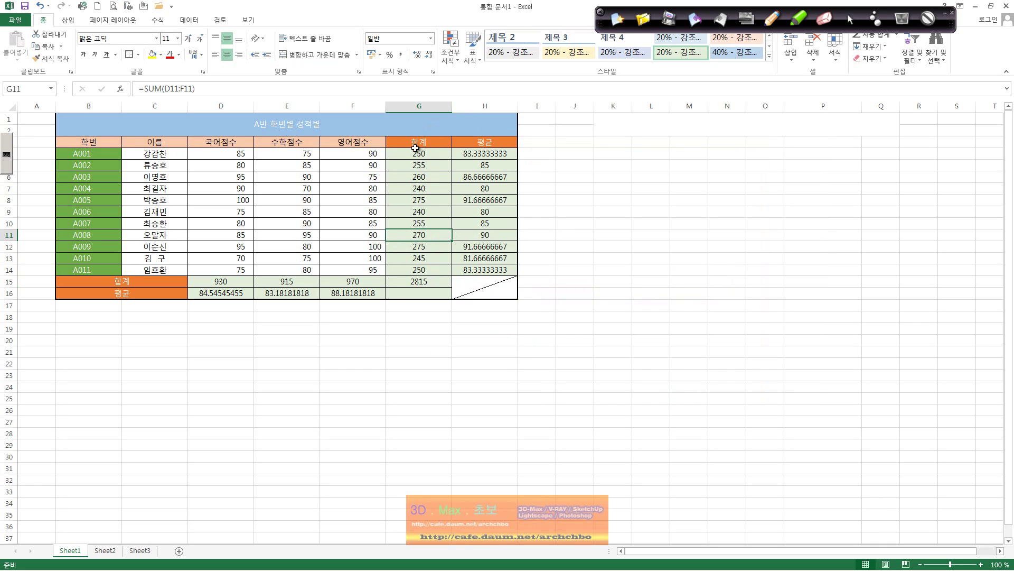
left_click(210, 147)
left_click(273, 147)
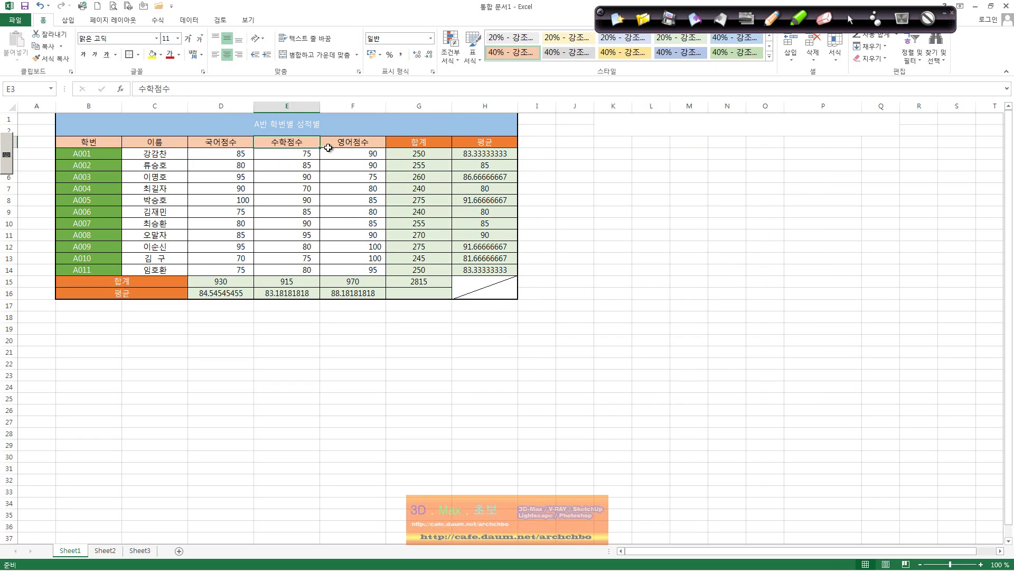
left_click(328, 147)
- Handwrite a slash-separated subject list beside the table in pen ink, circling one subject
left_click(776, 18)
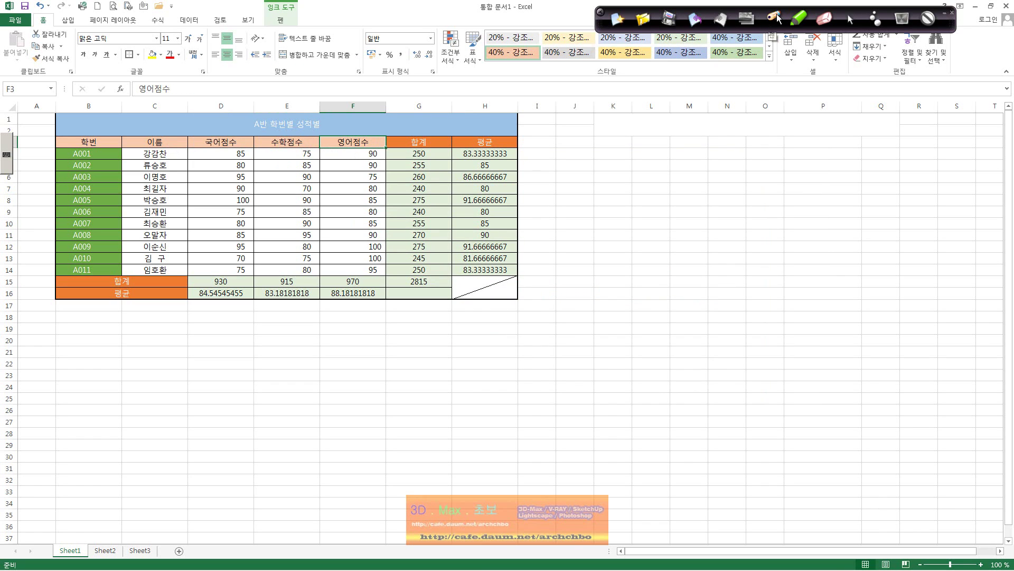
mouse_move(646, 153)
left_mouse_down()
mouse_move(656, 184)
mouse_move(675, 187)
left_mouse_up()
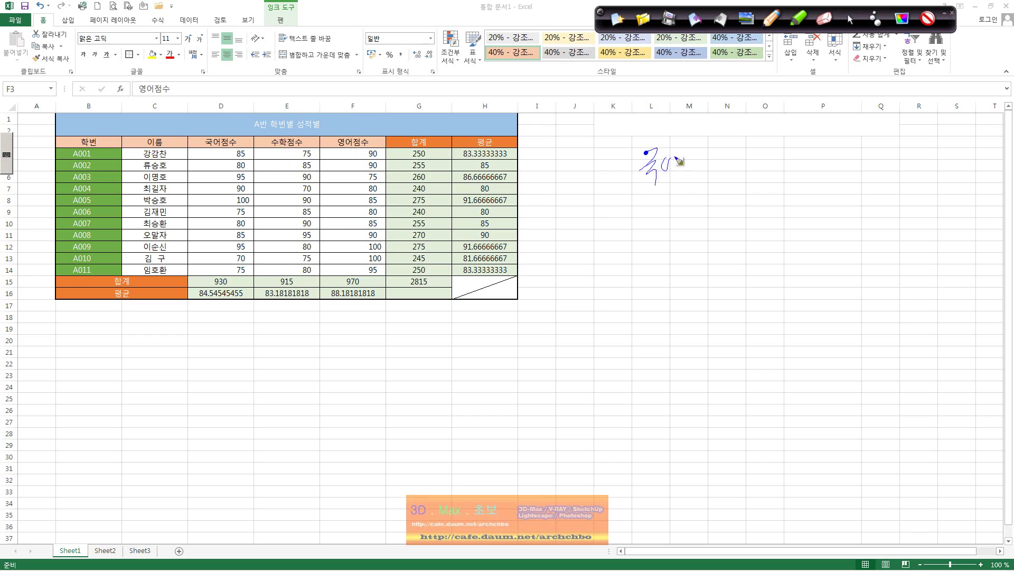
mouse_move(722, 149)
left_mouse_down()
mouse_move(709, 183)
mouse_move(765, 154)
mouse_move(779, 156)
mouse_move(778, 180)
mouse_move(804, 168)
mouse_move(841, 180)
left_mouse_up()
left_click_drag(805, 141, 788, 182)
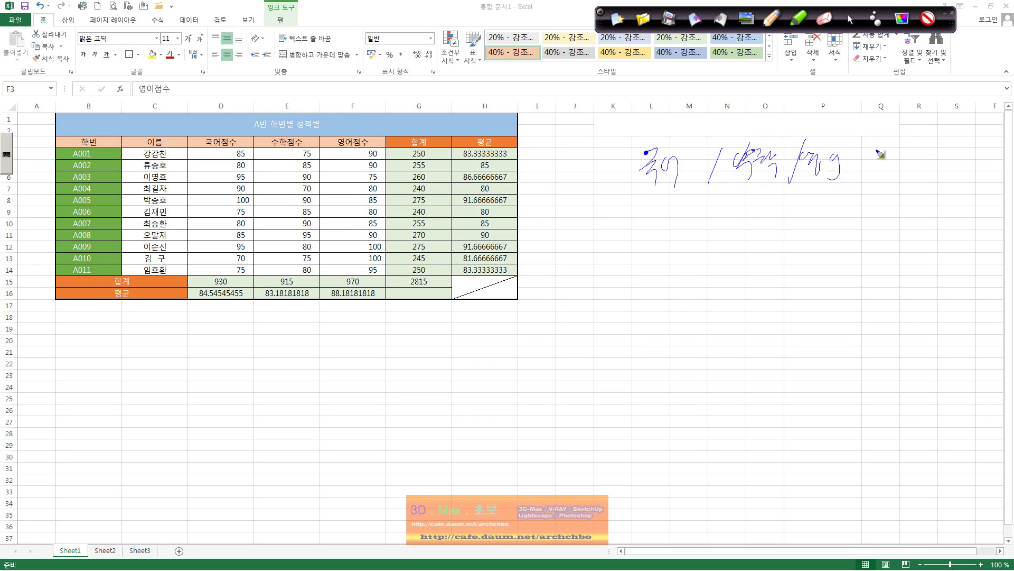
mouse_move(866, 160)
left_mouse_down()
mouse_move(860, 178)
mouse_move(919, 171)
left_mouse_up()
left_click_drag(944, 158, 933, 184)
mouse_move(948, 159)
left_mouse_down()
mouse_move(990, 179)
mouse_move(970, 180)
left_mouse_up()
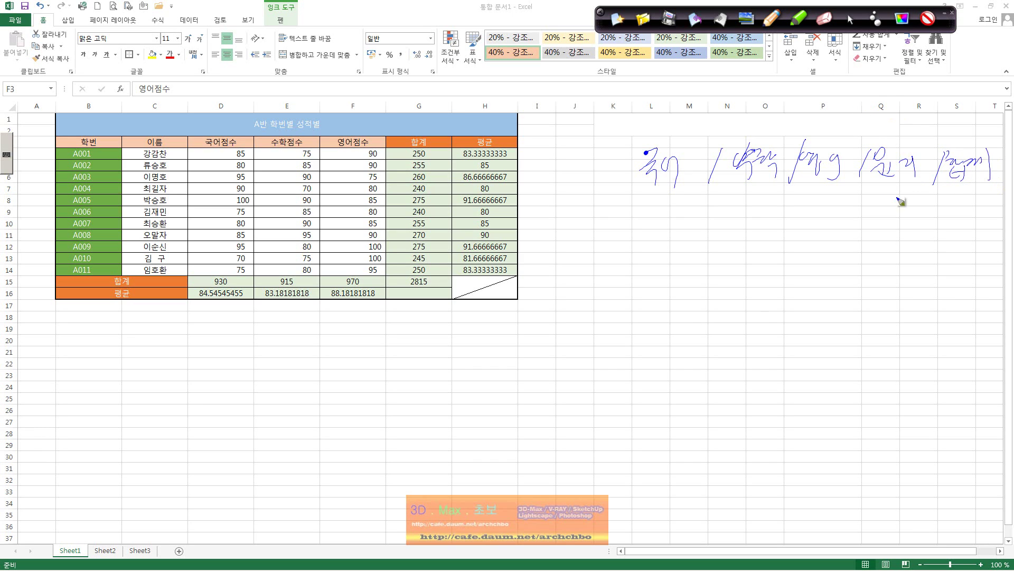
mouse_move(919, 182)
left_mouse_down()
mouse_move(850, 172)
mouse_move(914, 185)
left_mouse_up()
left_click(849, 21)
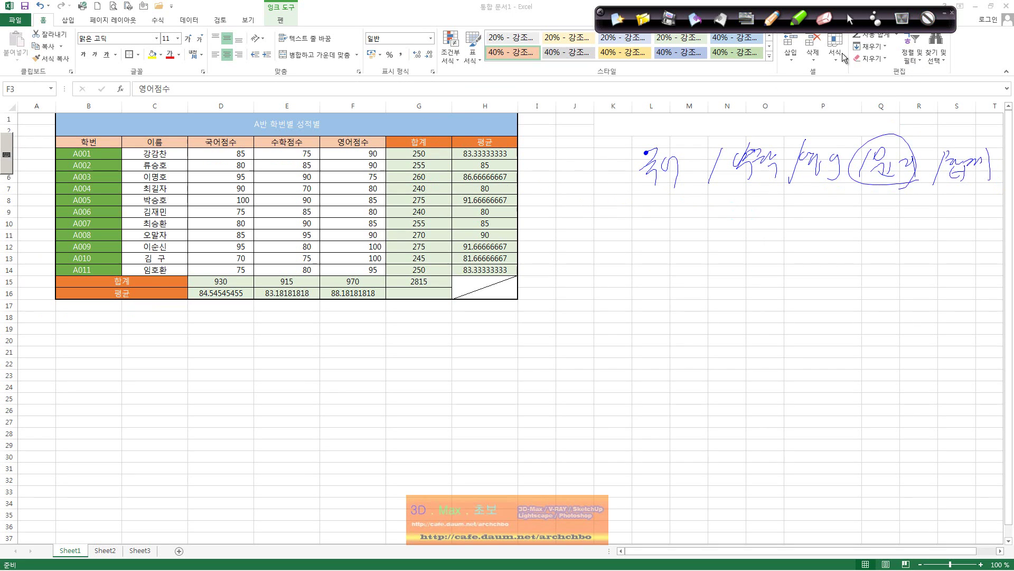
left_click(426, 106)
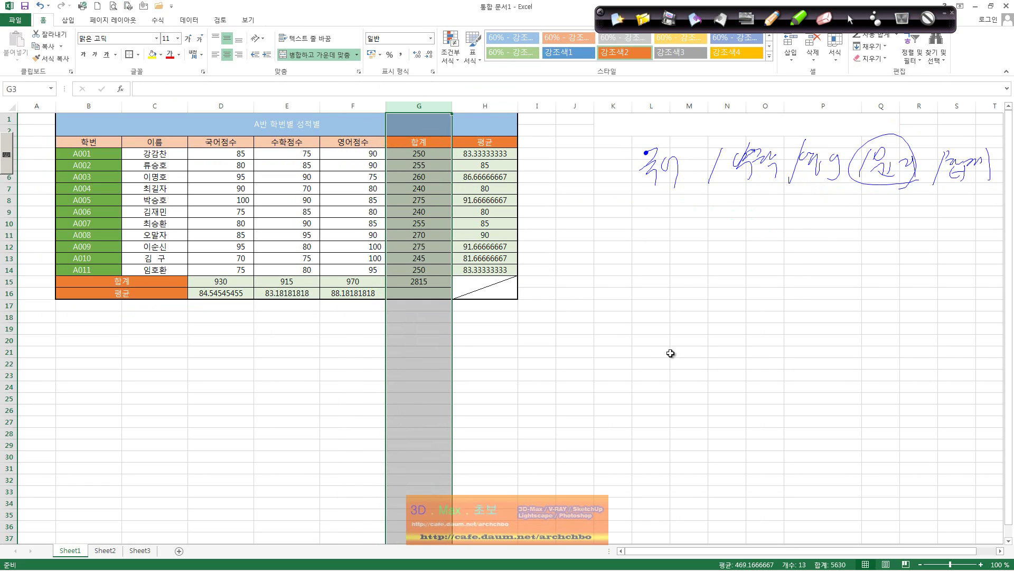
- Insert a blank column G before 합계, shifting 합계 and 평균 to columns H and I
left_click(447, 185)
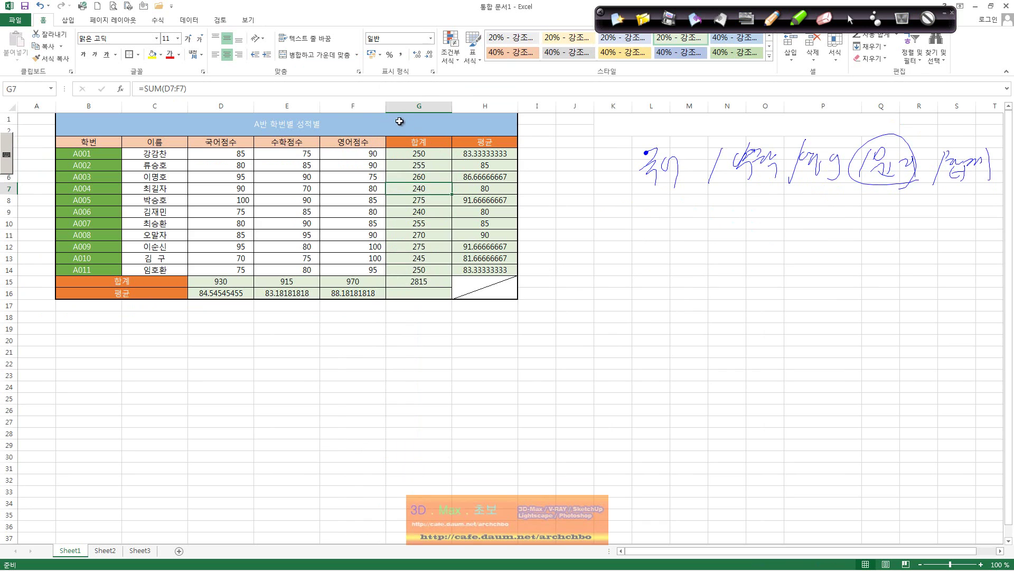
left_click(355, 107)
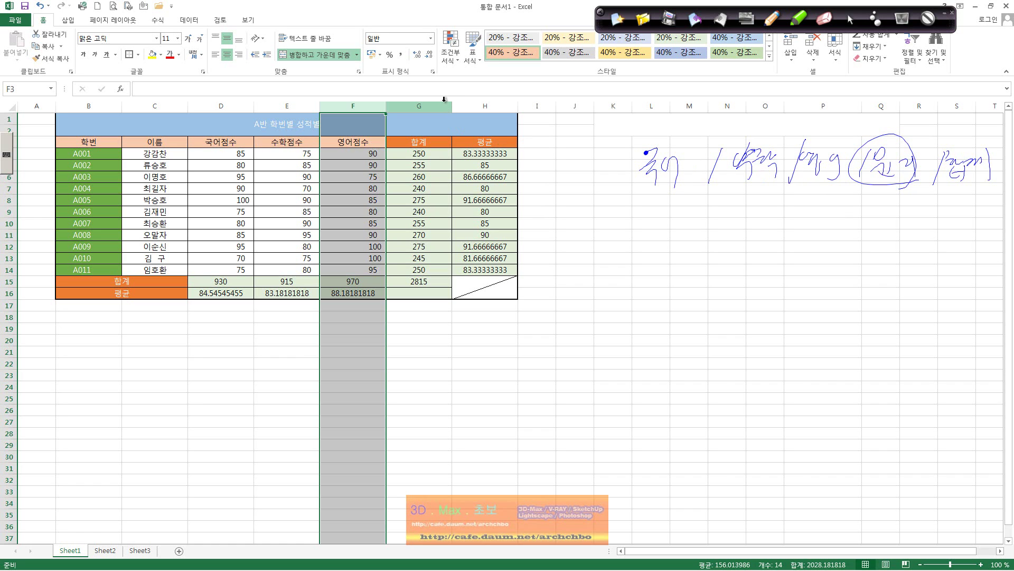
left_click_drag(429, 106, 442, 105)
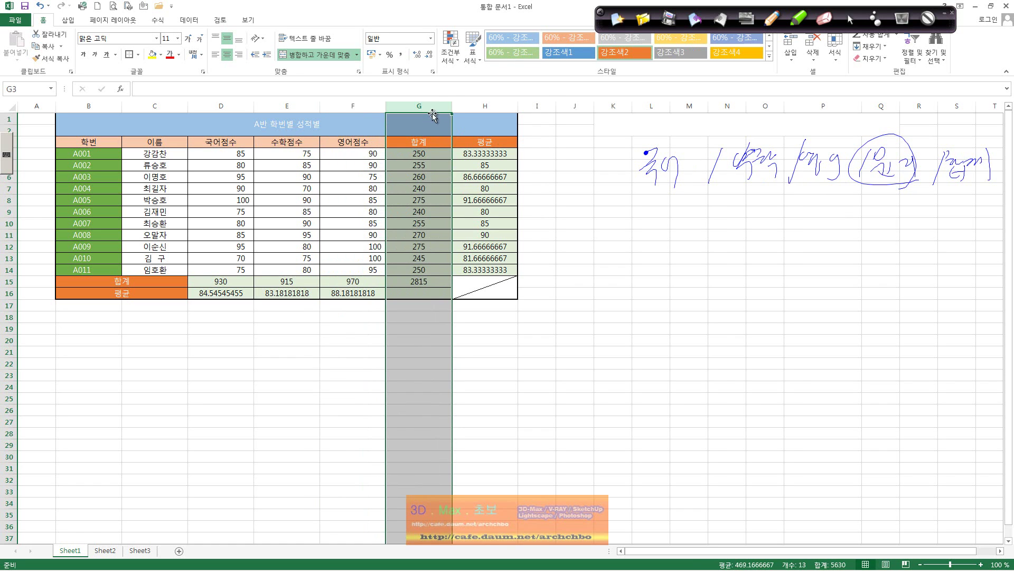
right_click(435, 108)
left_click(483, 180)
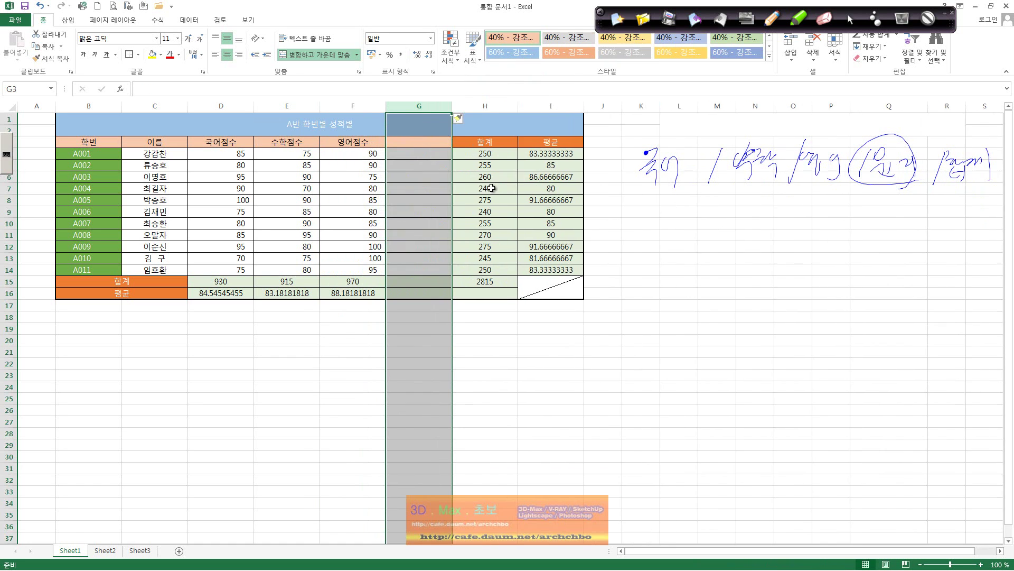
left_click(360, 168)
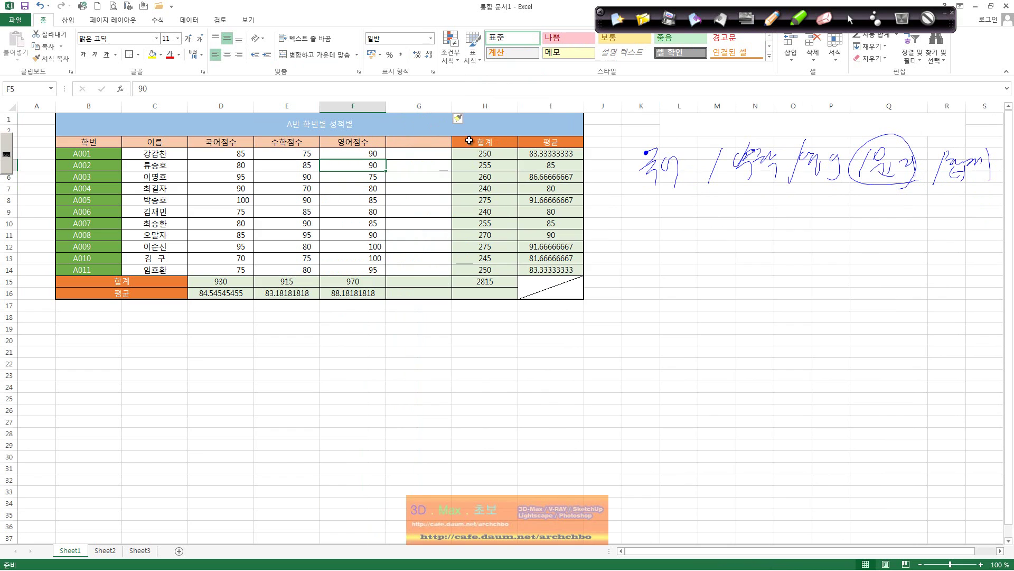
left_click(433, 146)
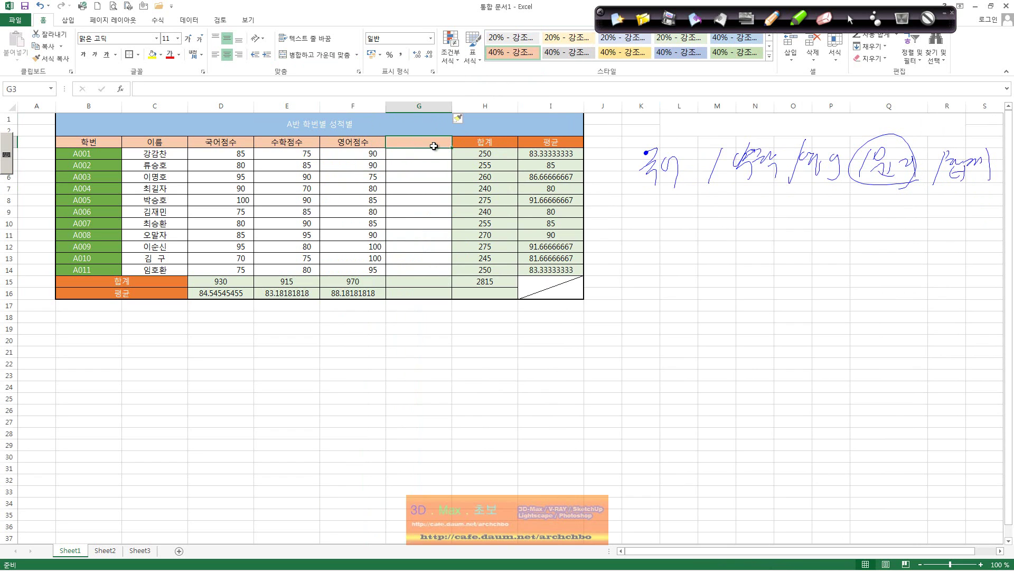
- Enter the 윤리점수 header and ethics scores 90, 80, 75 and 95 for A001–A004
type("윤리점수")
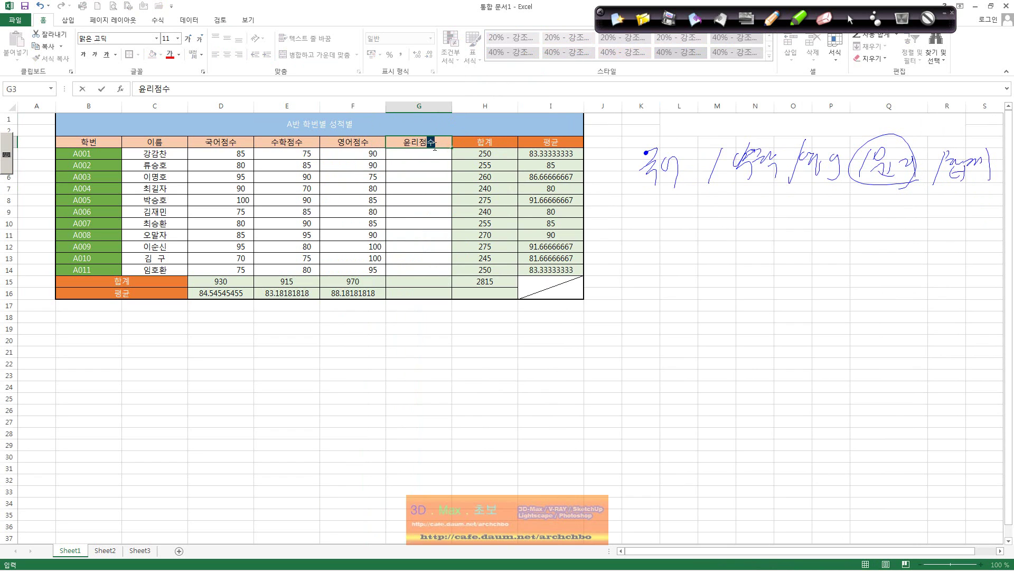
key("Return")
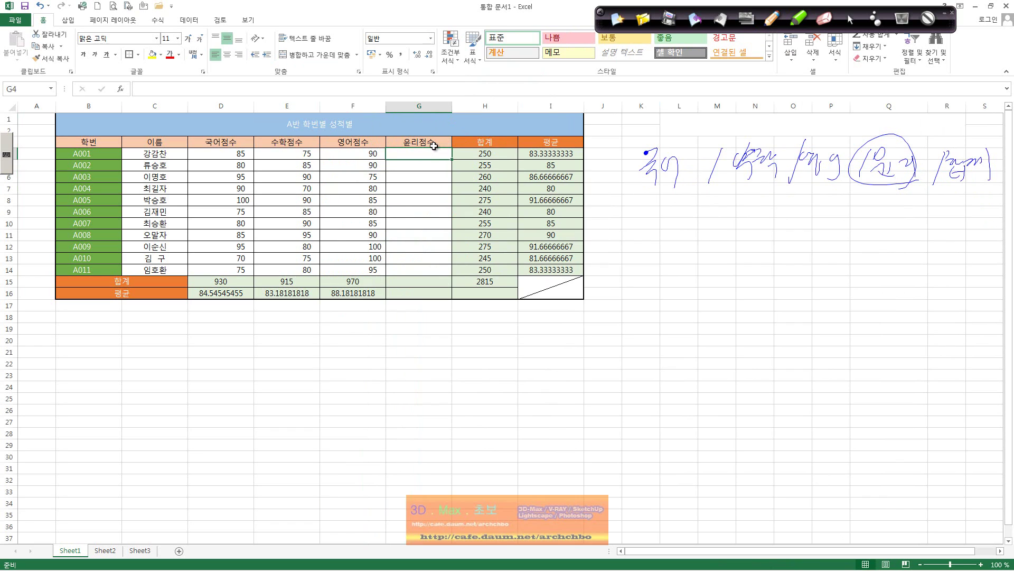
type("9")
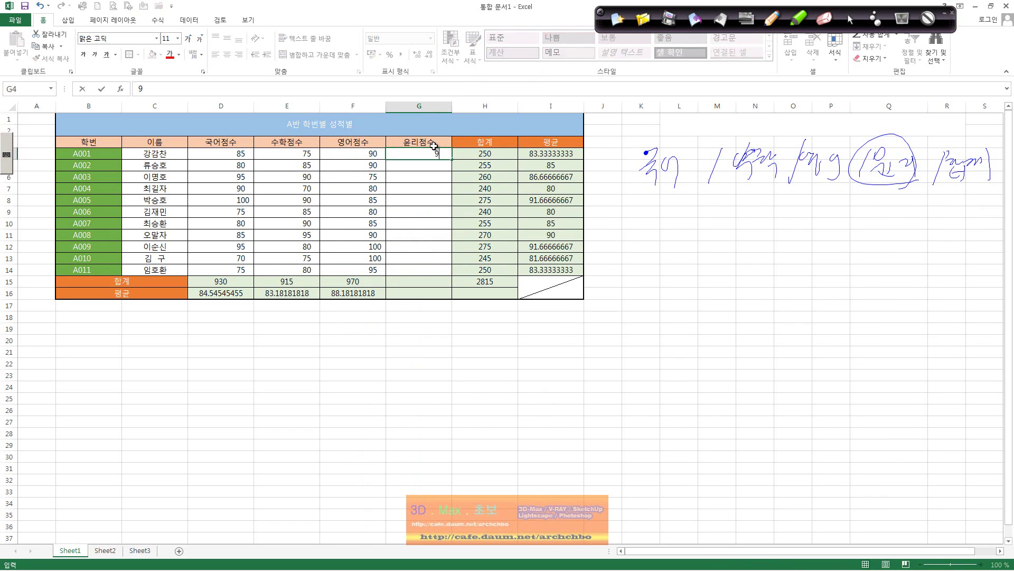
type("0")
key("Return")
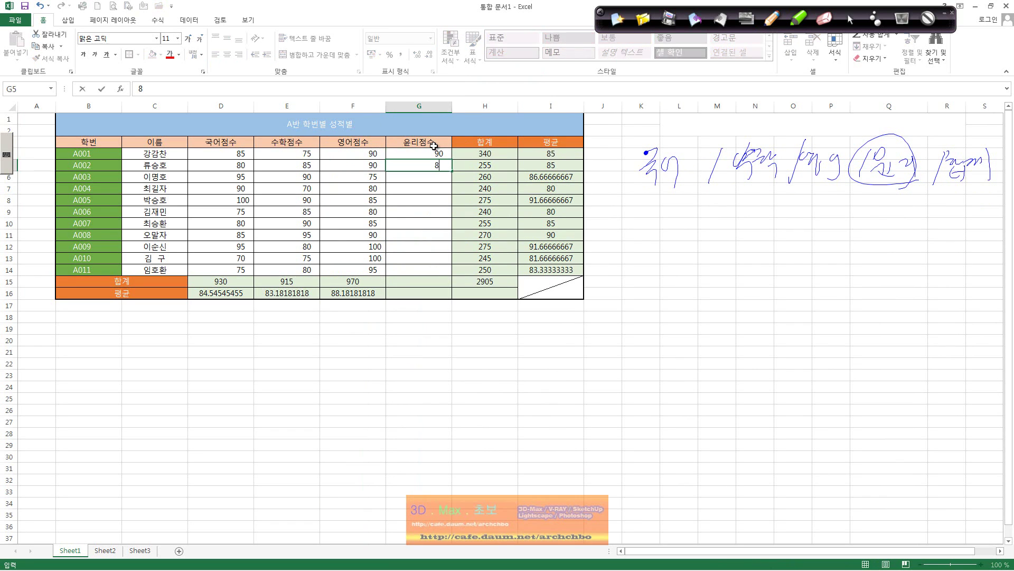
type("80")
key("ctrl+Return")
key("Return")
type("75")
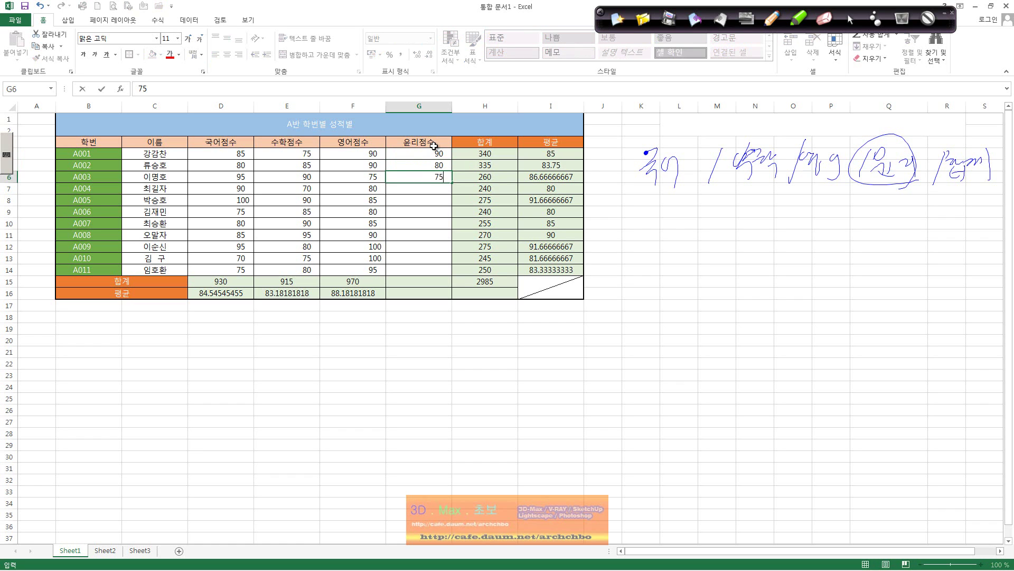
key("Return")
type("95")
key("Return")
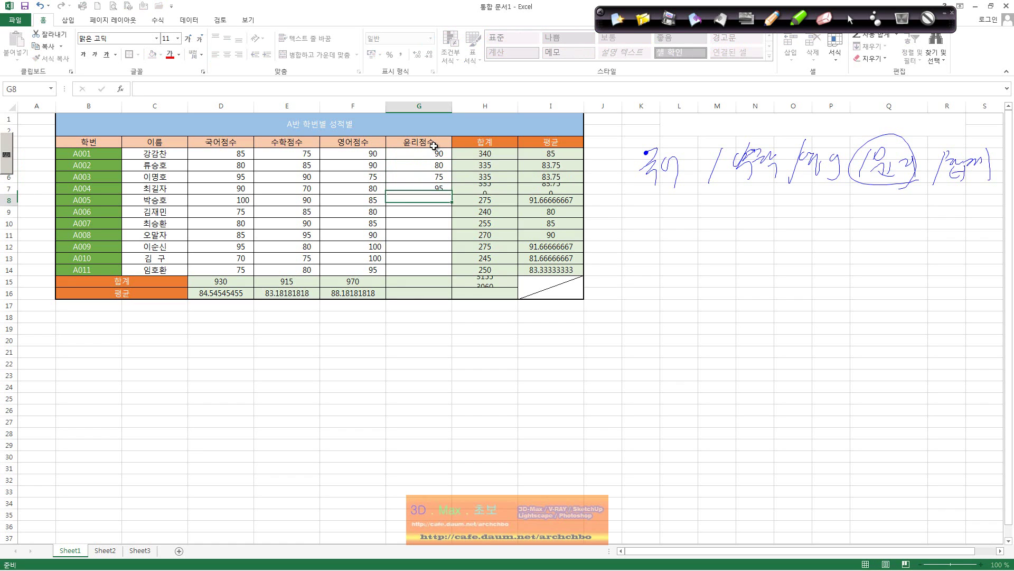
- Enter ethics scores 90, 100, 100, 95, 90, 80 and 60 for A005 through A011
type("90")
key("Return")
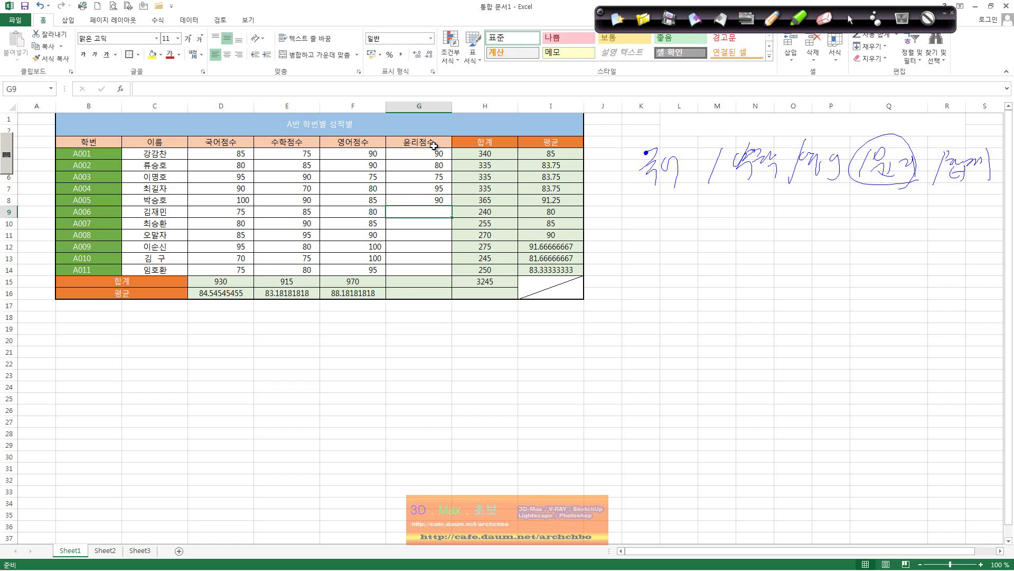
type("100")
key("Return")
type("100")
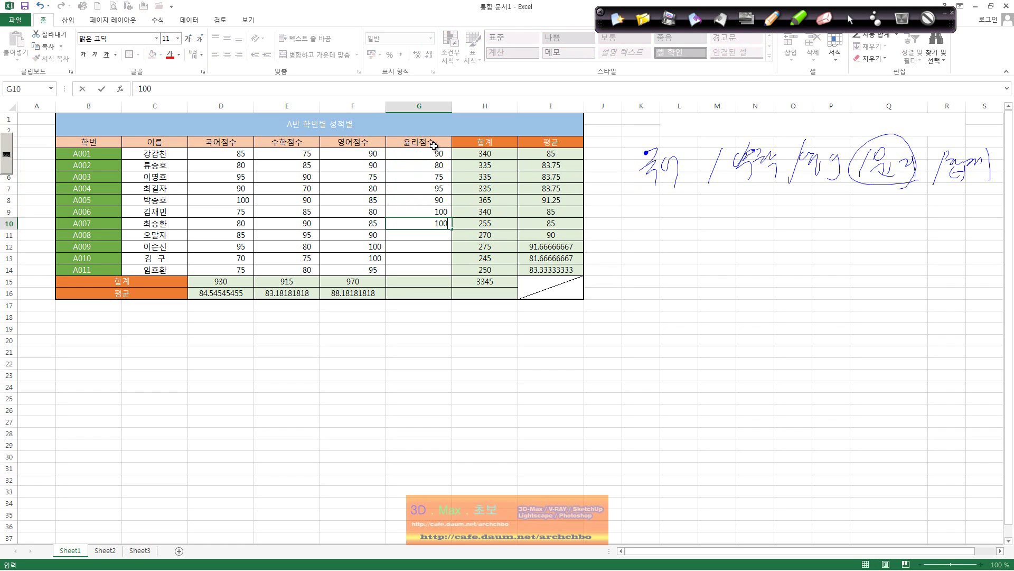
key("Return")
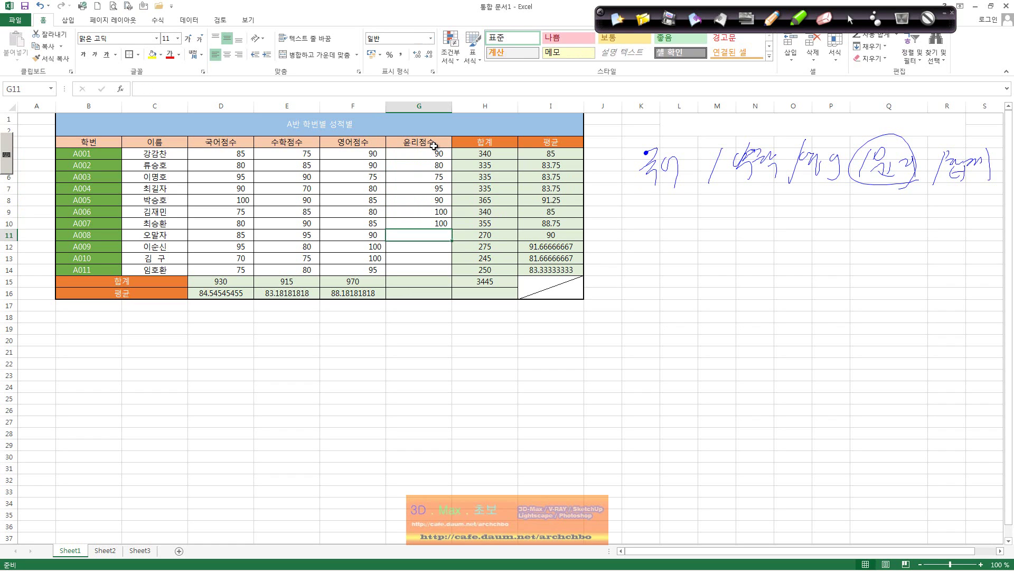
type("95")
key("Return")
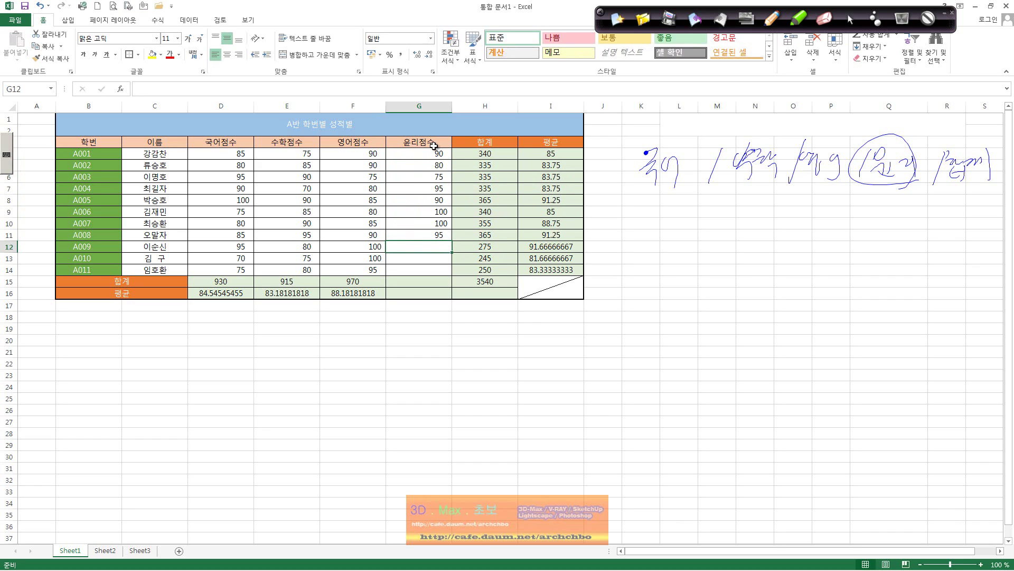
type("90")
key("Return")
type("82")
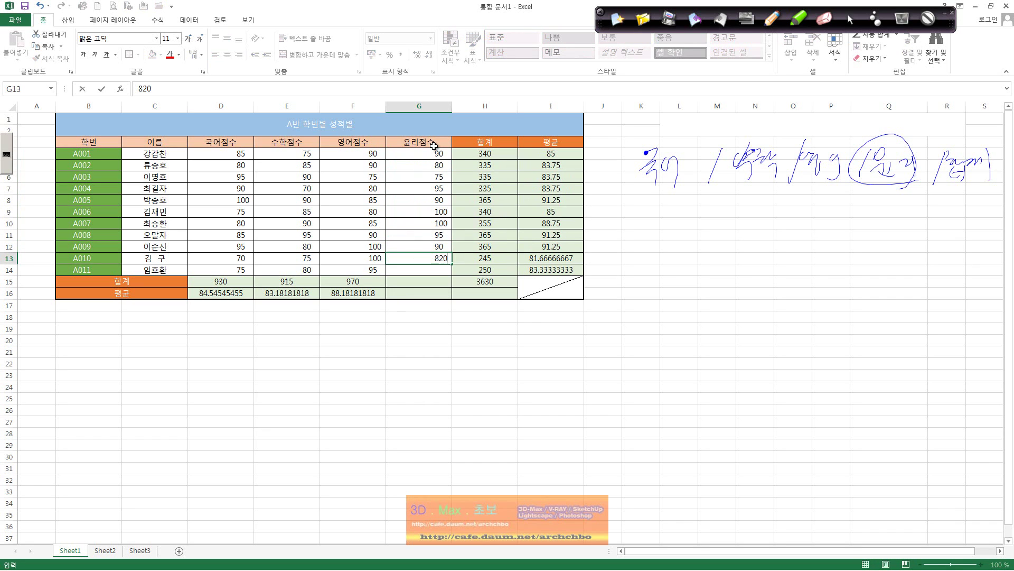
type("0")
key("Return")
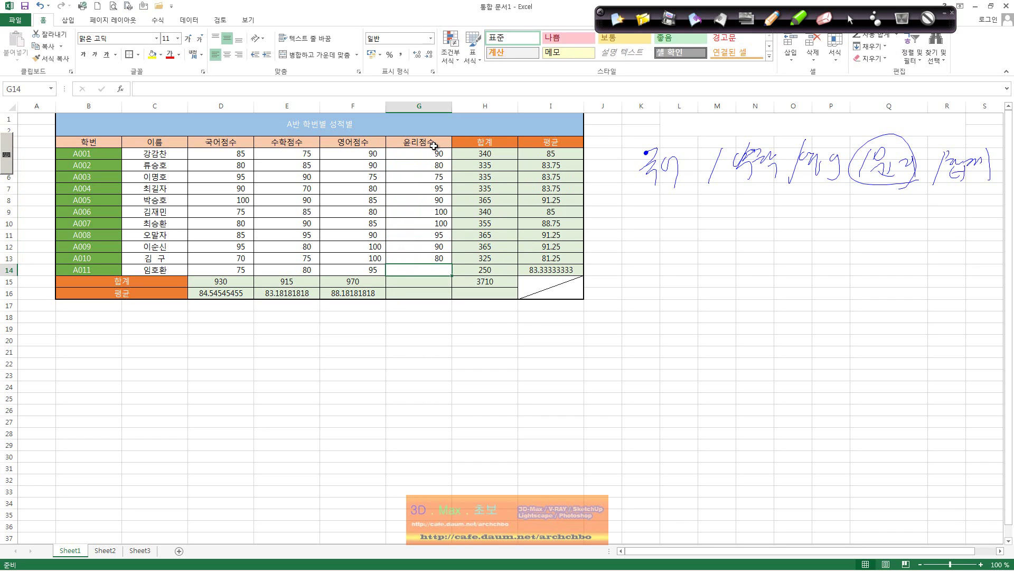
type("60")
key("Return")
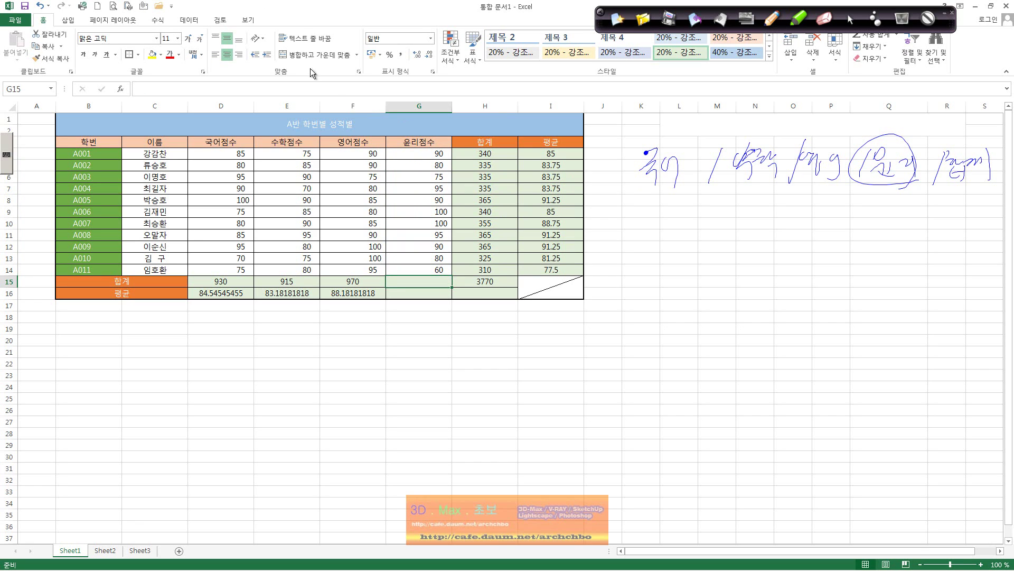
left_click(494, 153)
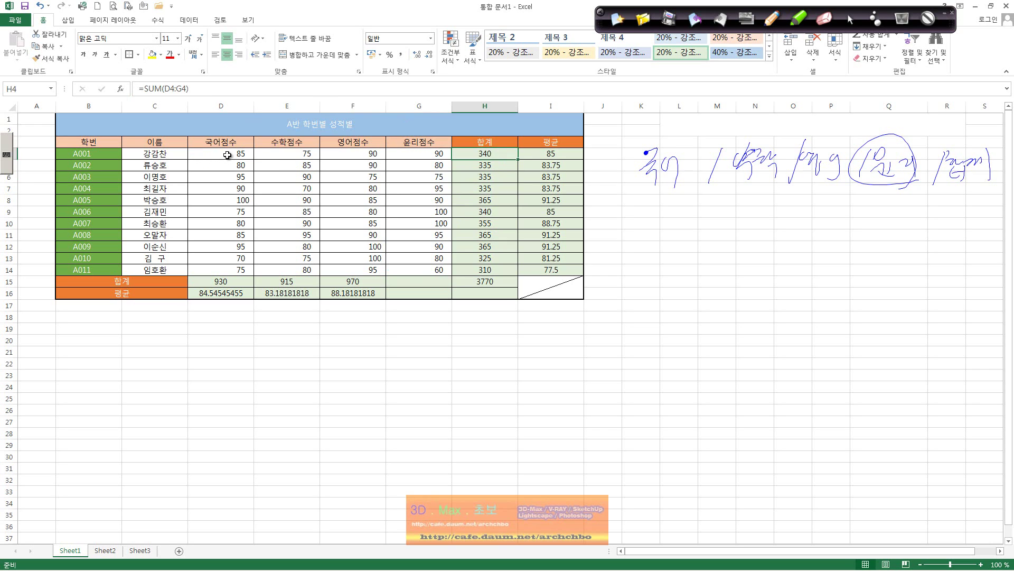
left_click_drag(227, 155, 398, 155)
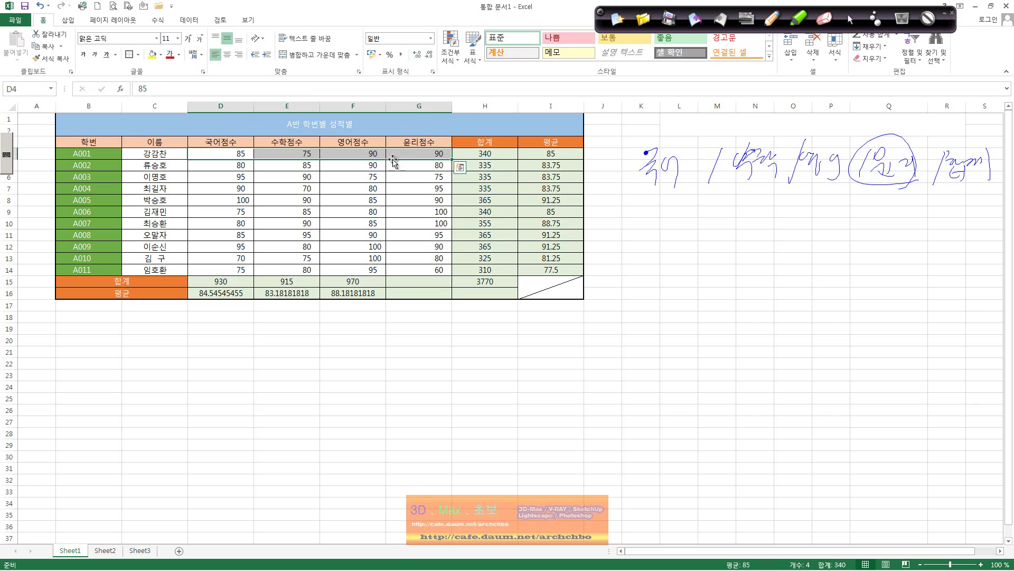
left_click(477, 157)
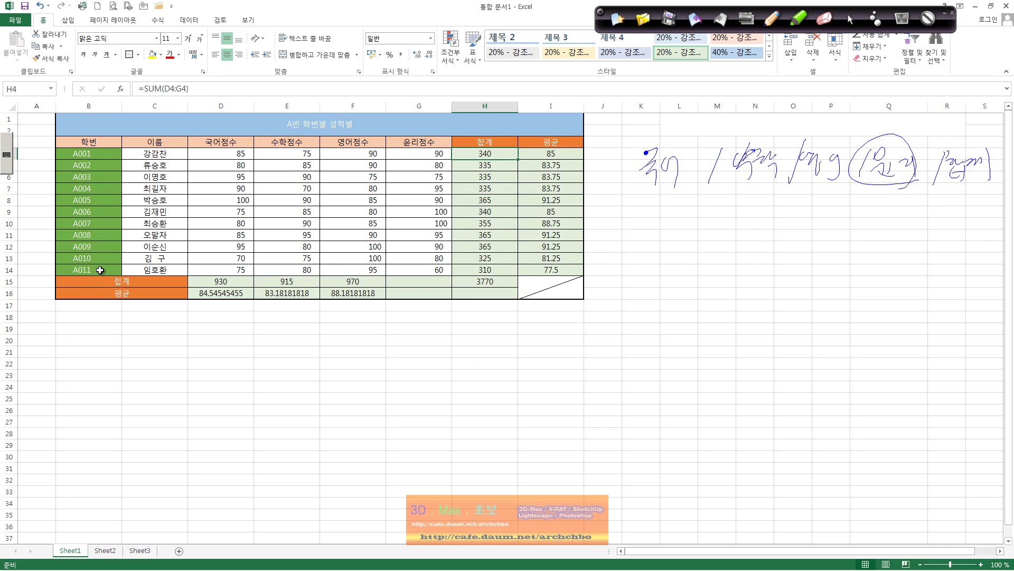
left_click(12, 269)
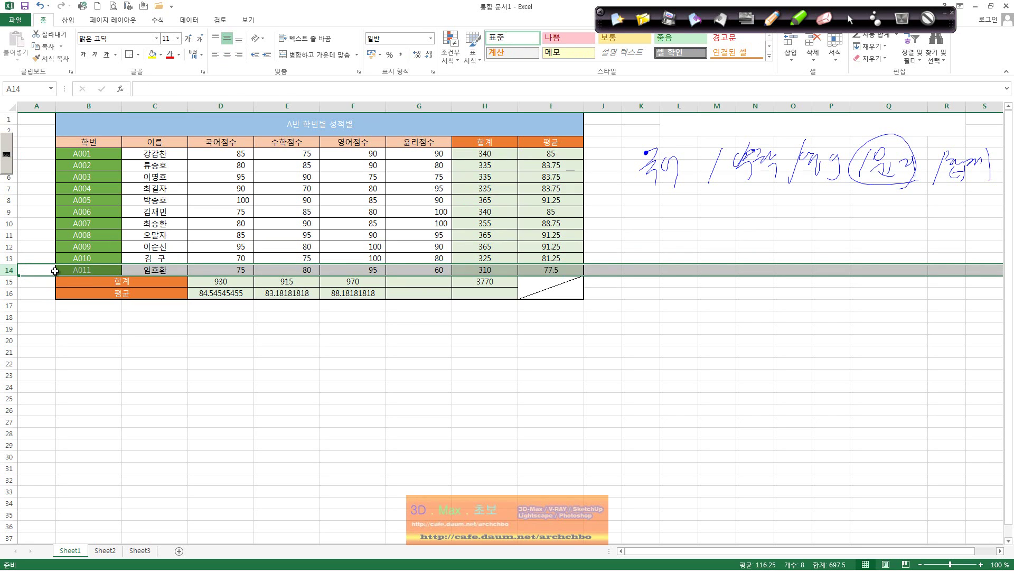
- Insert a row above the last student, extend the IDs to A012, and enter the new student's name
right_click(15, 271)
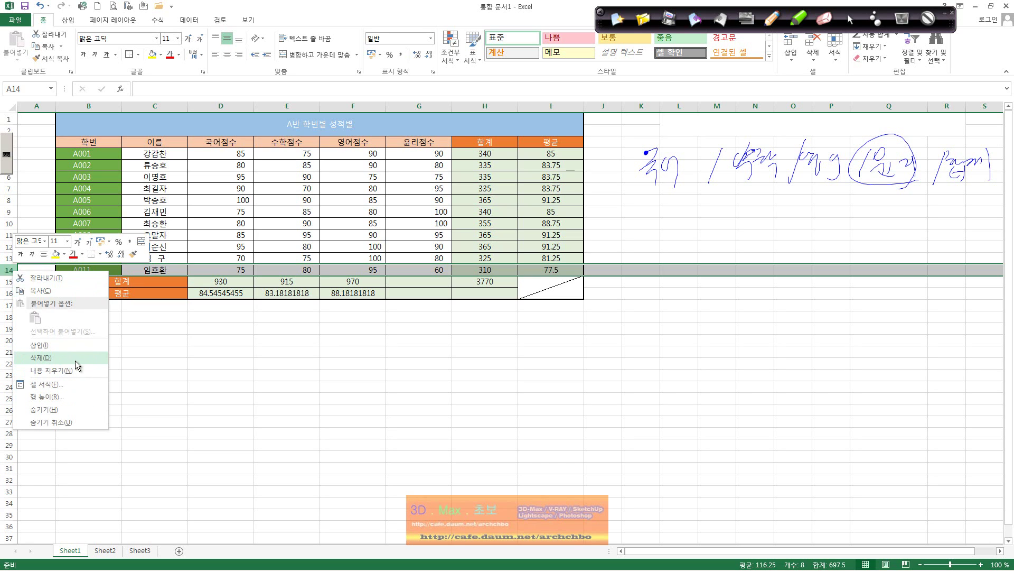
left_click(76, 346)
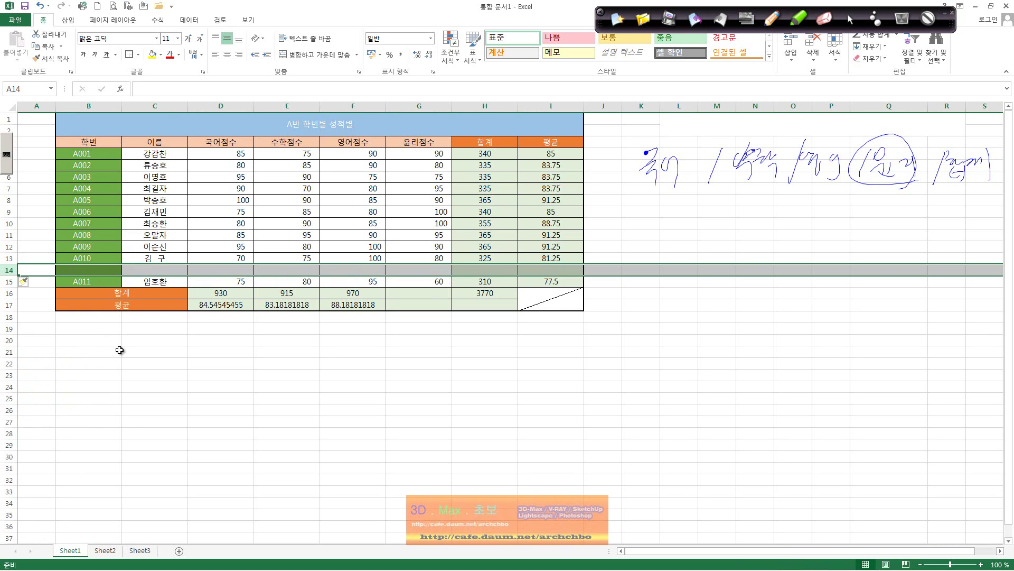
left_click(87, 271)
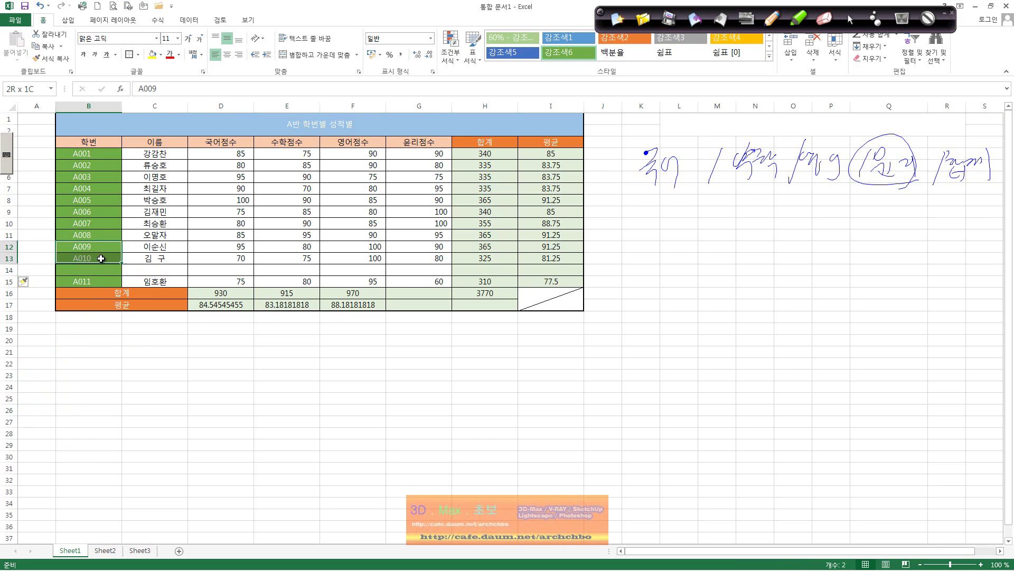
left_click_drag(103, 250, 121, 286)
left_click(159, 271)
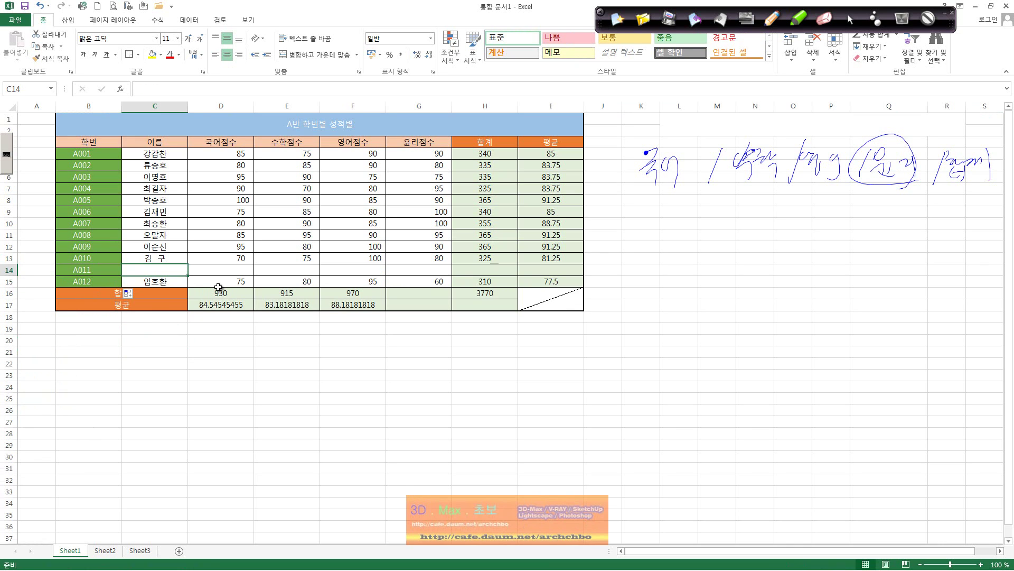
type("김완ㅅ")
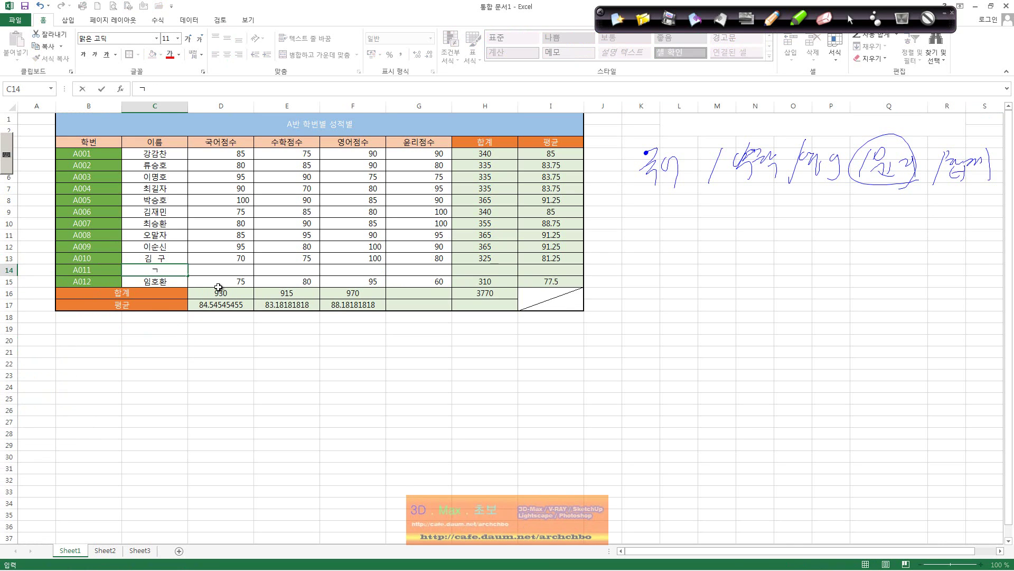
type("ㅓㄴ")
key("Return")
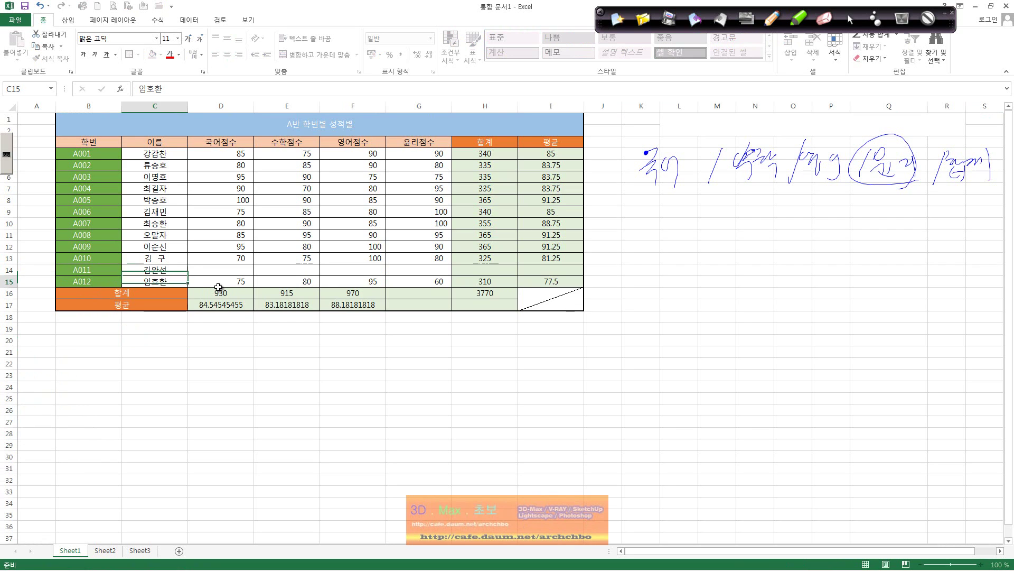
- Fill in the new student's scores: 85, 65, 75 and 85 for 윤리점수
left_click(231, 272)
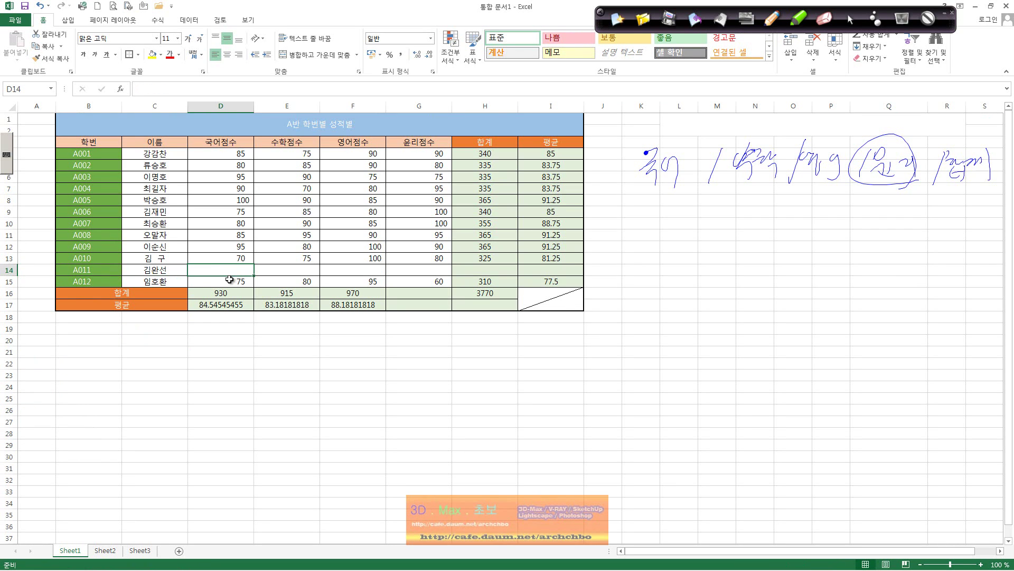
type("85")
key("Tab")
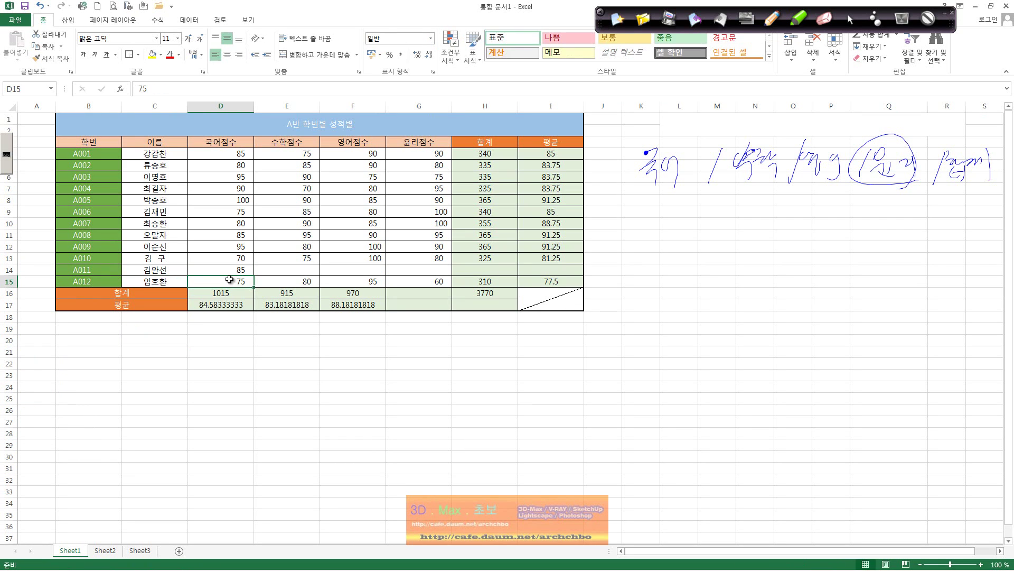
type("65")
key("Down")
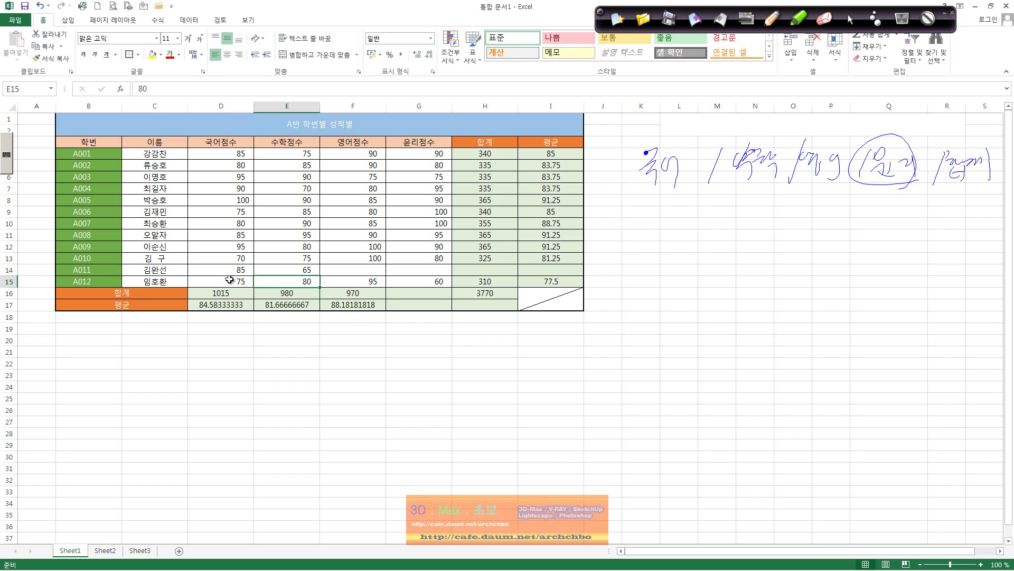
key("Down")
key("Down")
key("Right")
key("Up")
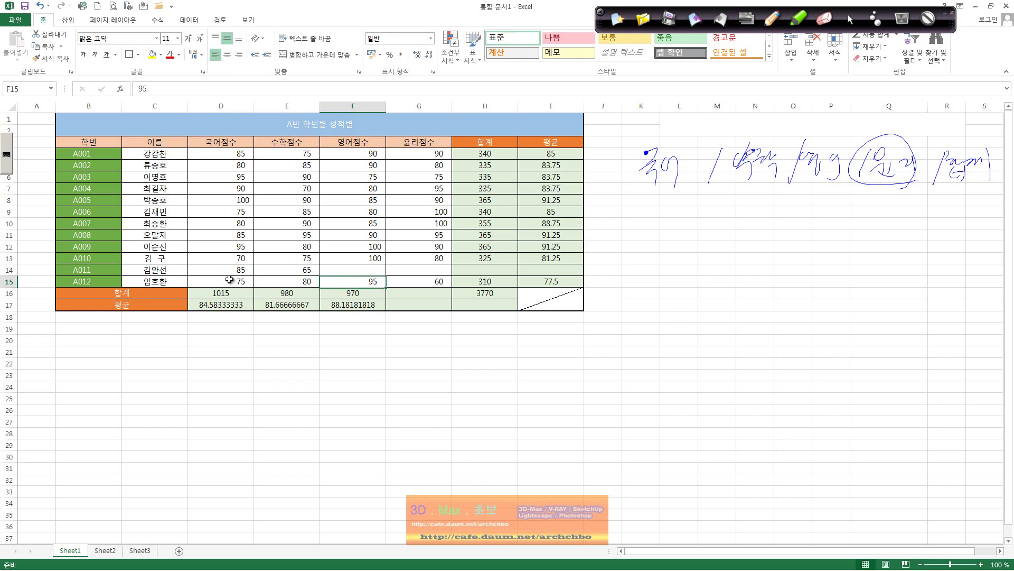
key("Up")
key("Up")
type("75")
key("Return")
key("Right")
key("Right")
key("Up")
key("Left")
type("85")
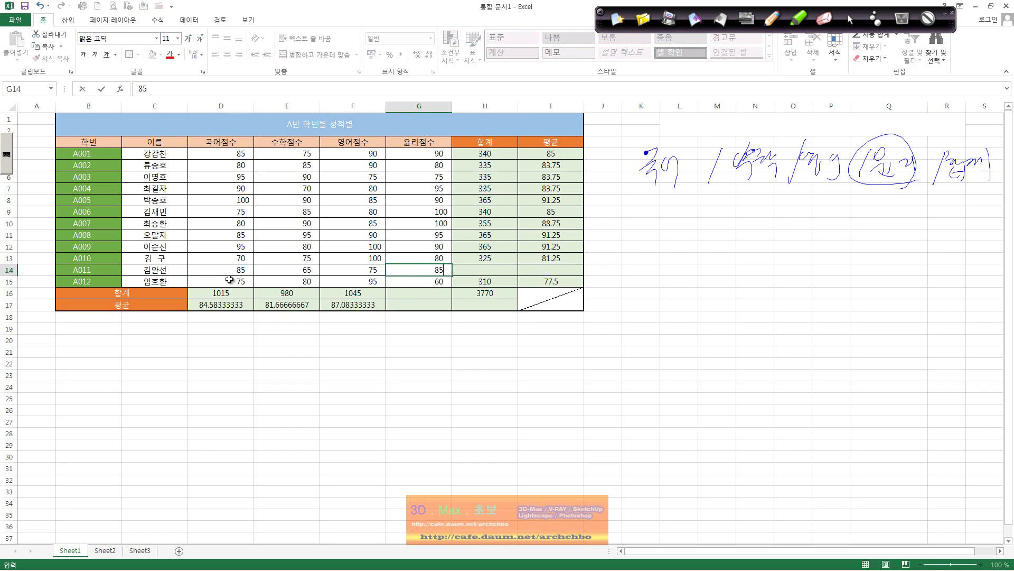
key("Return")
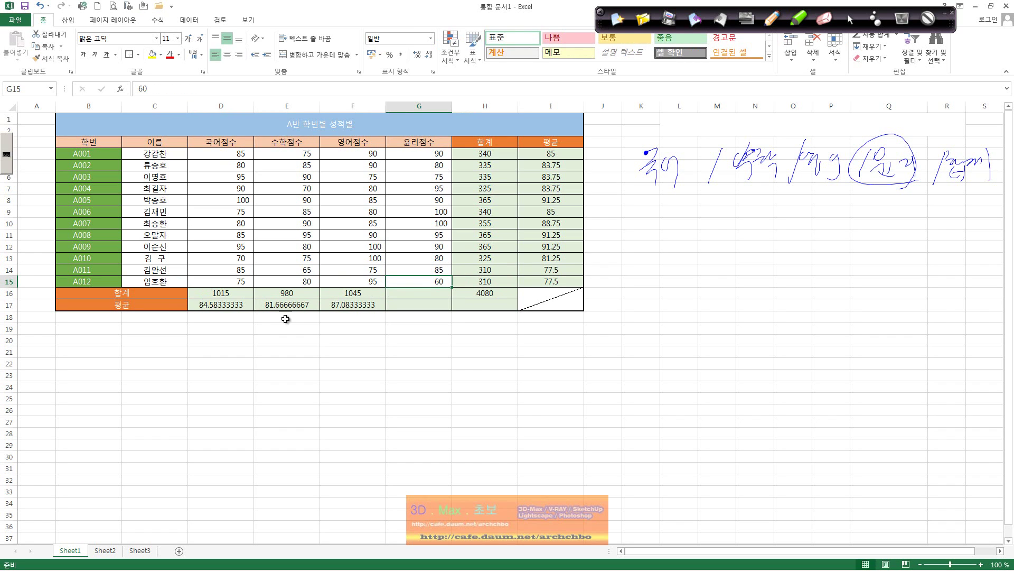
left_click(285, 319)
left_click(233, 352)
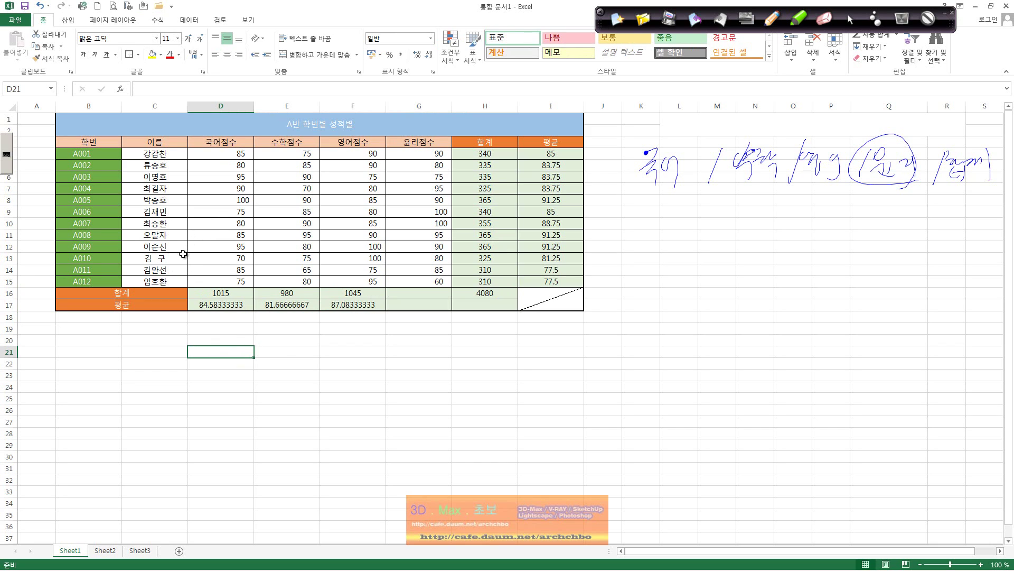
- Delete the added student row 14 from the grade table
left_click(183, 273)
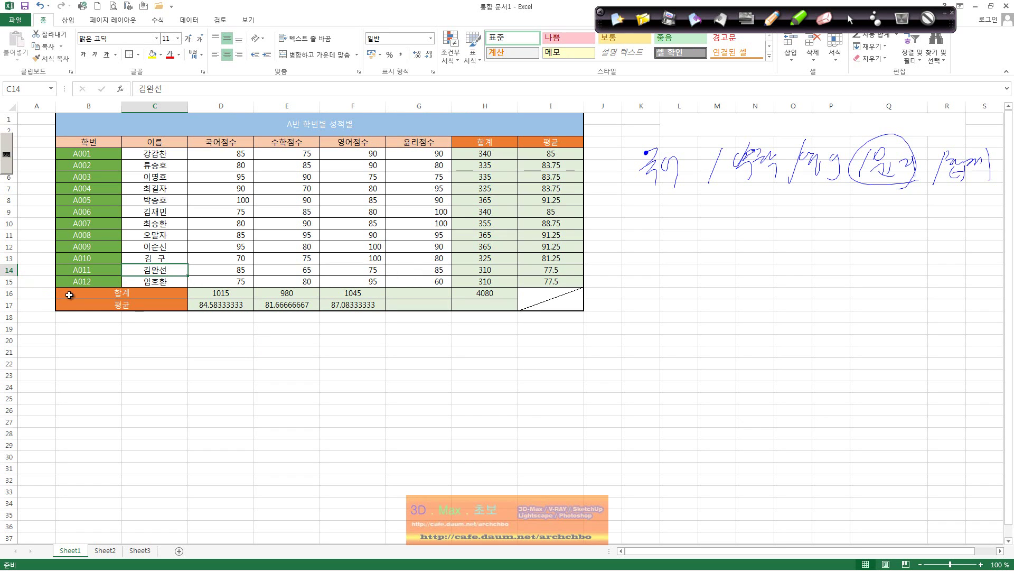
left_click(11, 270)
right_click(10, 270)
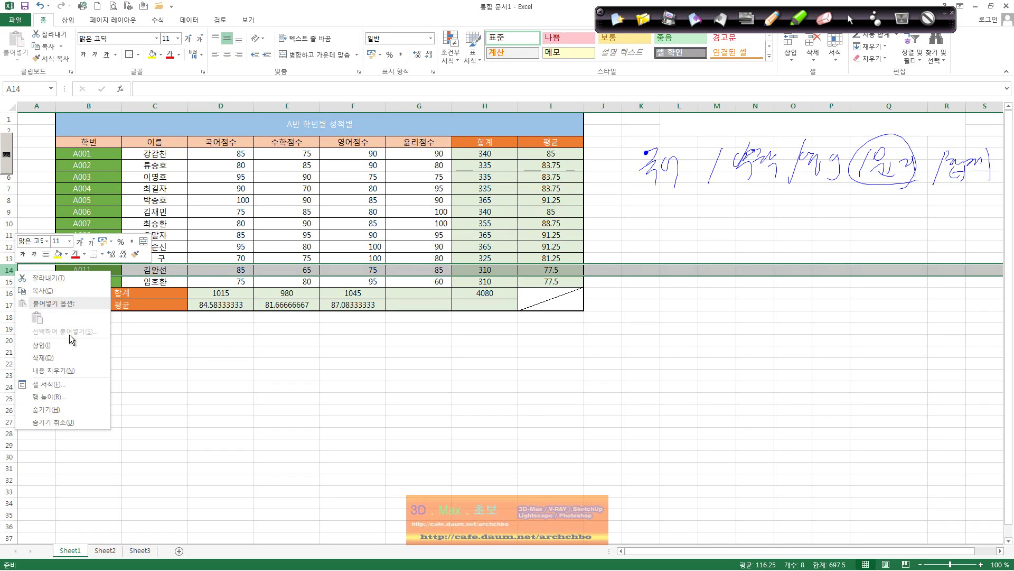
left_click(68, 359)
left_click(243, 375)
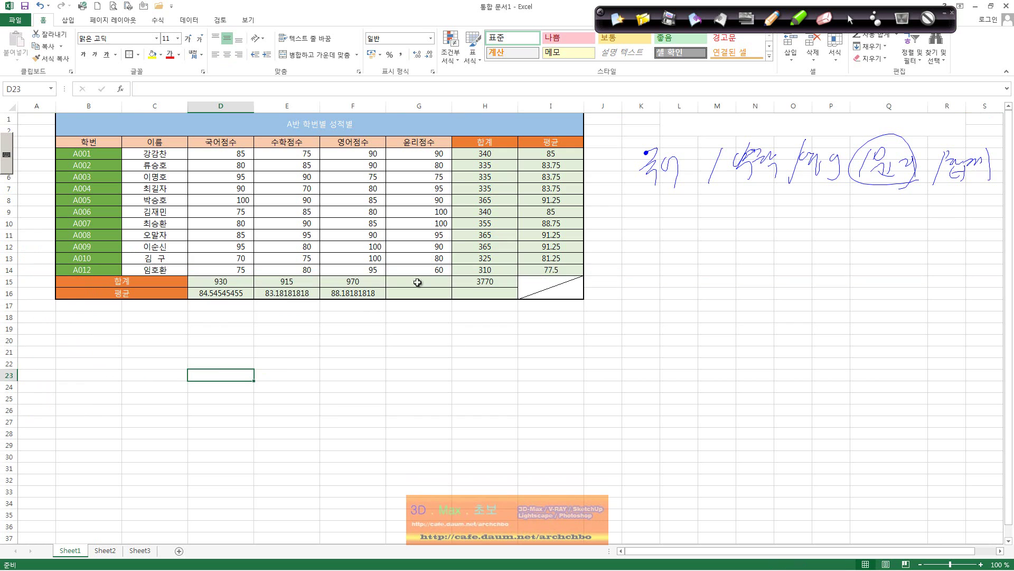
- Delete the 윤리점수 column and check the recalculated average formula
left_click(430, 146)
left_click(430, 108)
right_click(430, 108)
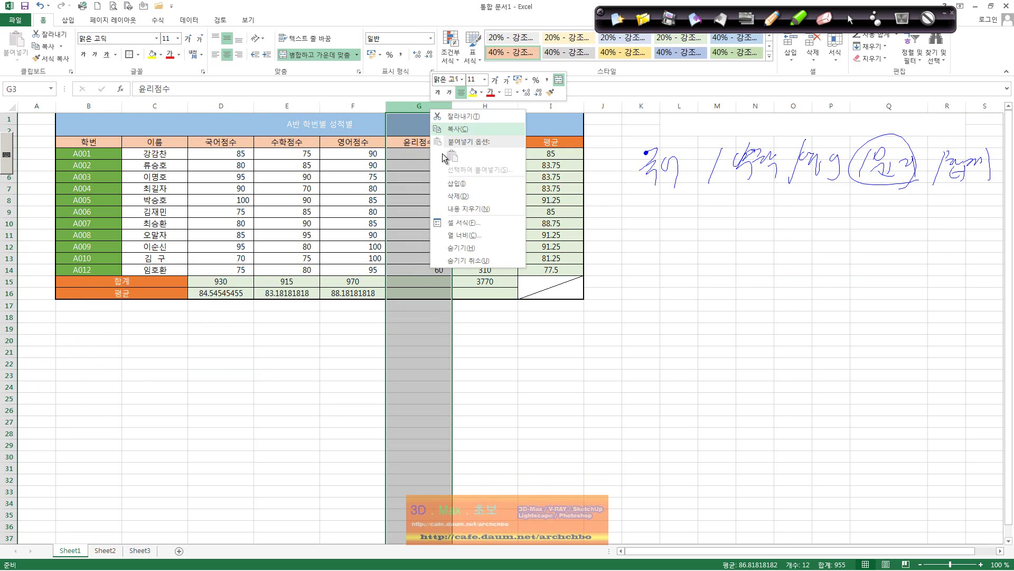
left_click(458, 196)
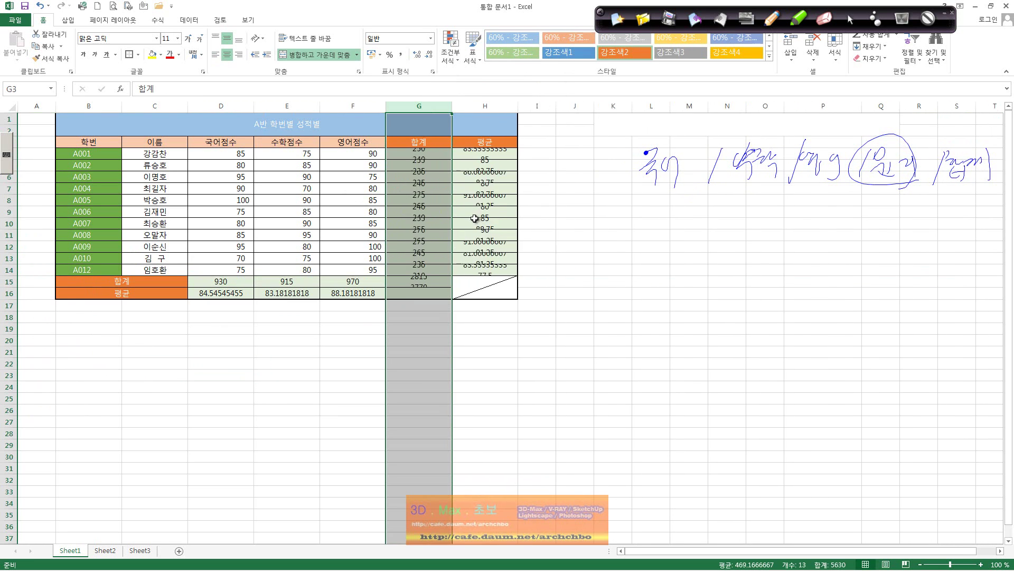
left_click(506, 265)
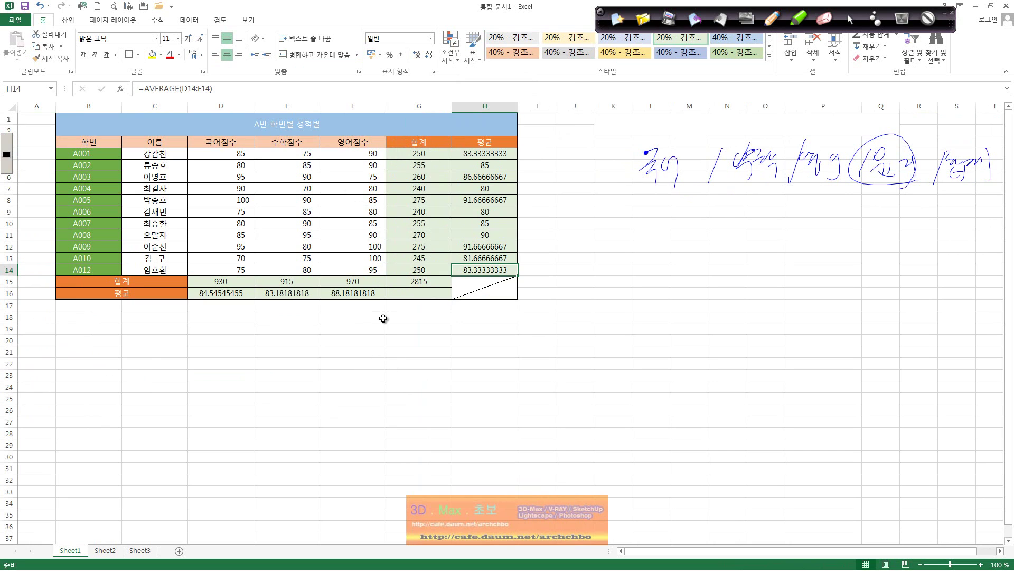
left_click(358, 344)
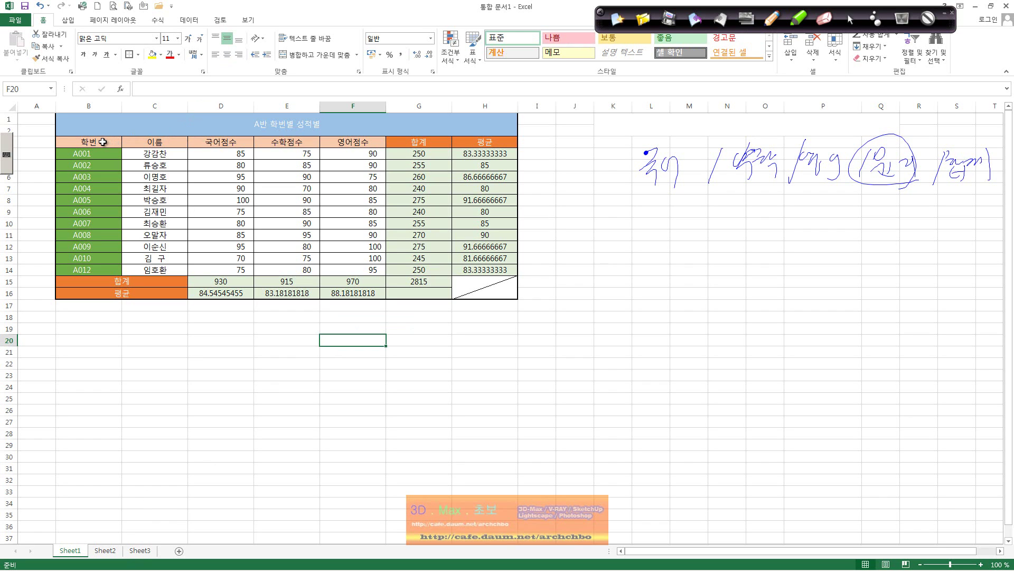
- Handwrite a vertical ink list of headings (학번, 이름 and others) beside the table
left_click_drag(102, 142, 372, 265)
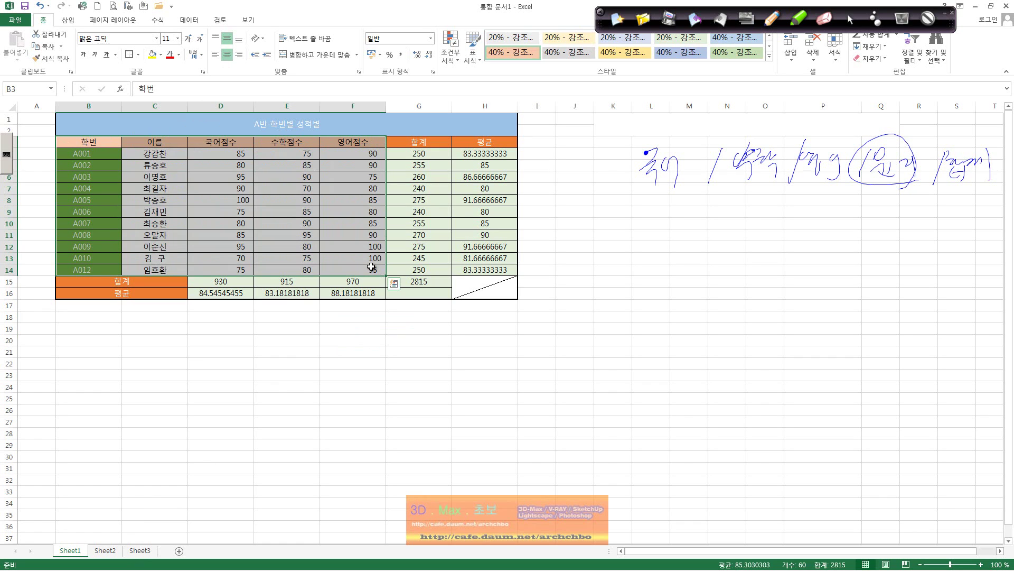
left_click(771, 18)
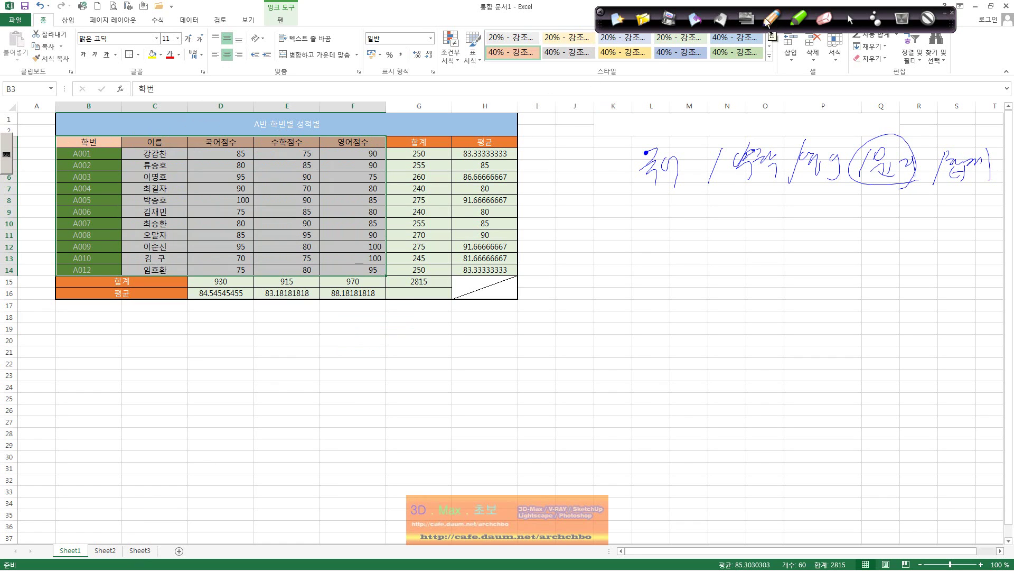
left_click(105, 115)
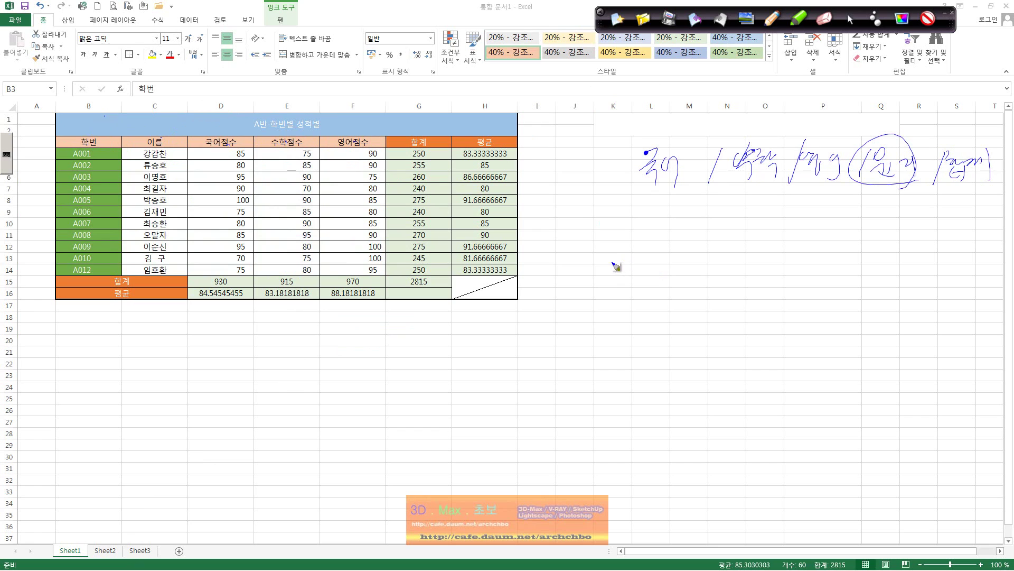
mouse_move(598, 257)
left_mouse_down()
mouse_move(614, 288)
mouse_move(634, 275)
mouse_move(639, 285)
left_mouse_up()
mouse_move(608, 320)
left_mouse_down()
mouse_move(603, 329)
mouse_move(640, 323)
mouse_move(640, 335)
left_mouse_up()
mouse_move(595, 361)
left_mouse_down()
mouse_move(610, 370)
mouse_move(603, 376)
mouse_move(638, 379)
mouse_move(611, 429)
mouse_move(634, 418)
mouse_move(637, 425)
mouse_move(613, 450)
mouse_move(641, 446)
mouse_move(621, 481)
mouse_move(636, 475)
mouse_move(626, 518)
mouse_move(646, 526)
mouse_move(676, 505)
left_mouse_up()
mouse_move(583, 220)
left_mouse_down()
mouse_move(602, 243)
mouse_move(626, 221)
mouse_move(632, 235)
mouse_move(651, 233)
left_mouse_up()
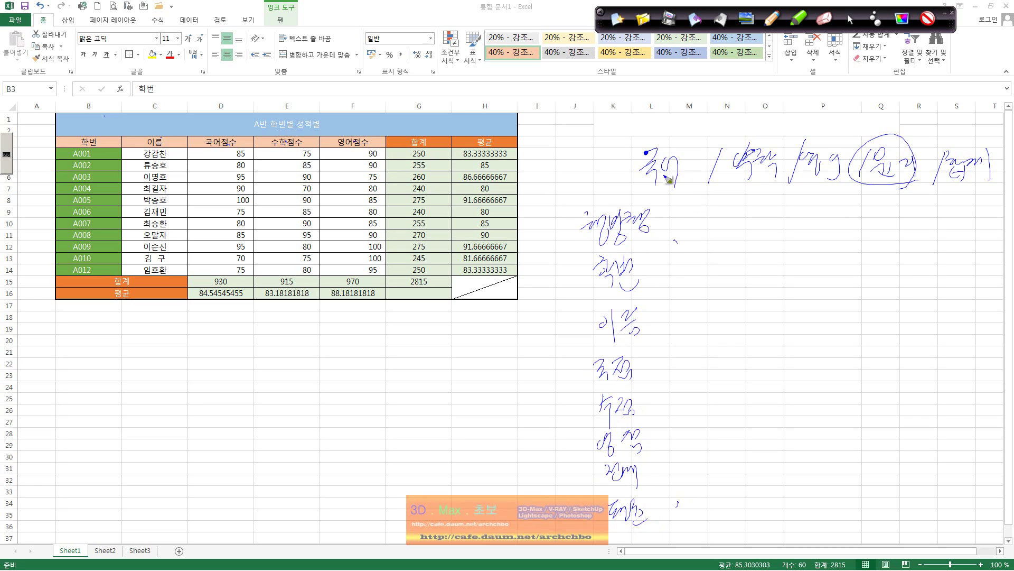
left_click(850, 19)
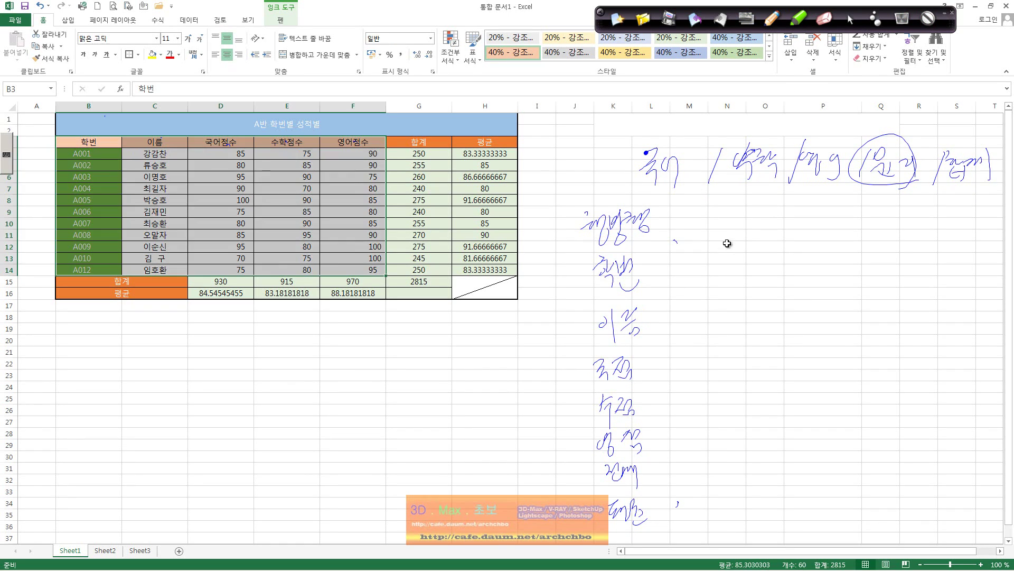
- Select the grade table B3:H14, including the 합계 and 평균 columns
left_click(642, 225)
left_click_drag(84, 141, 358, 268)
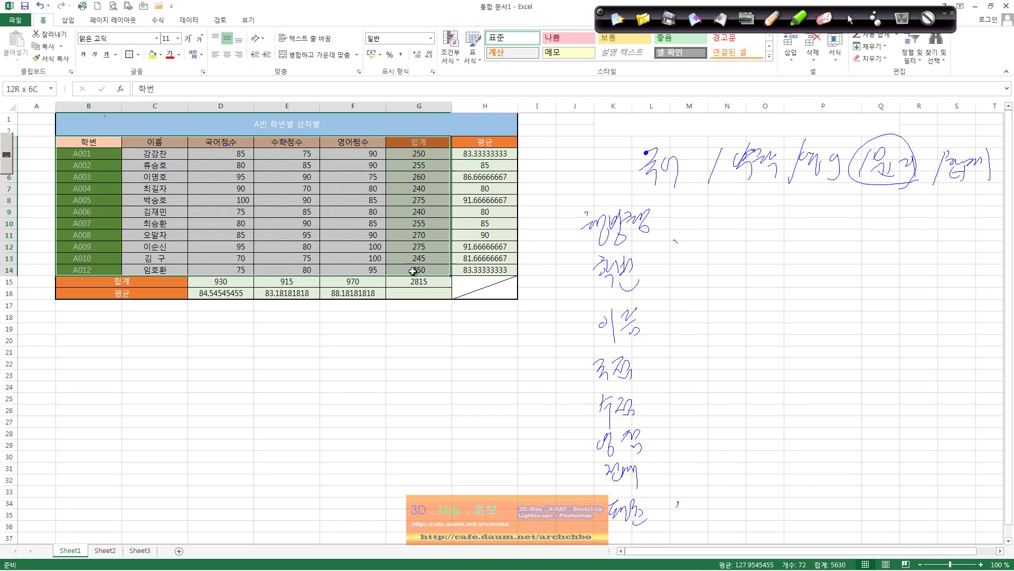
left_click_drag(359, 267, 480, 268)
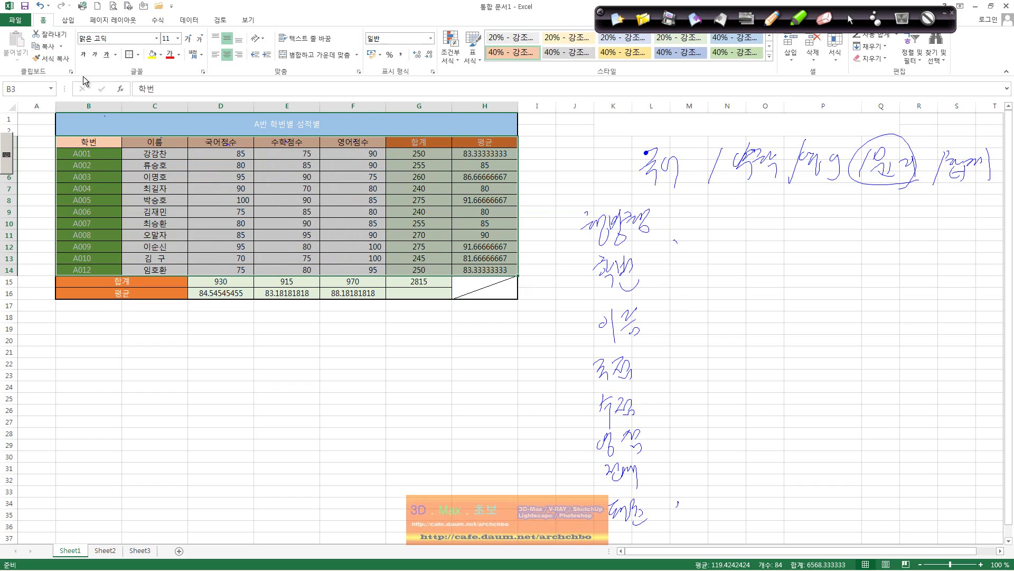
- Copy the grade table and paste it transposed starting at B21
left_click(48, 46)
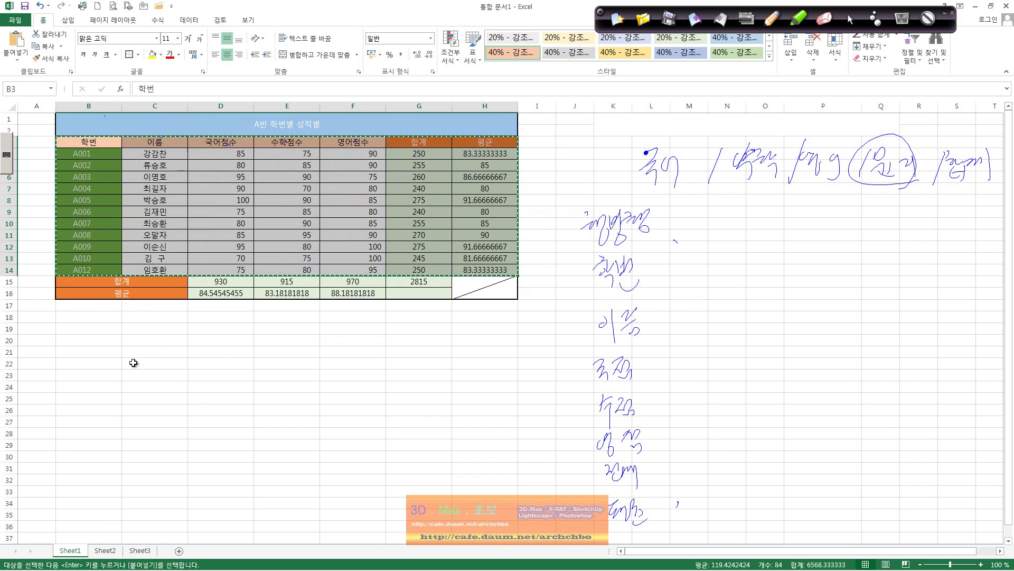
left_click(106, 352)
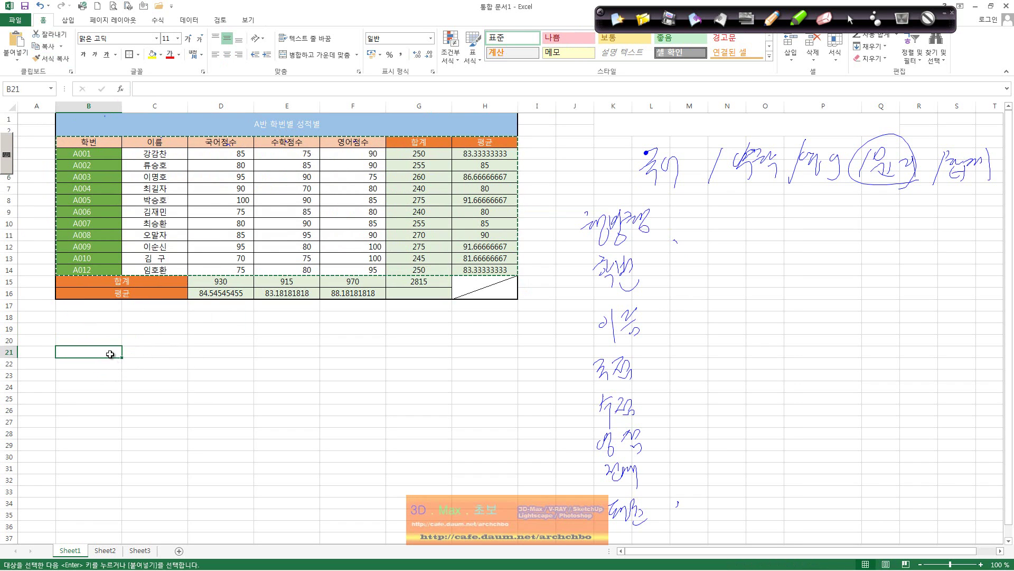
left_click(20, 63)
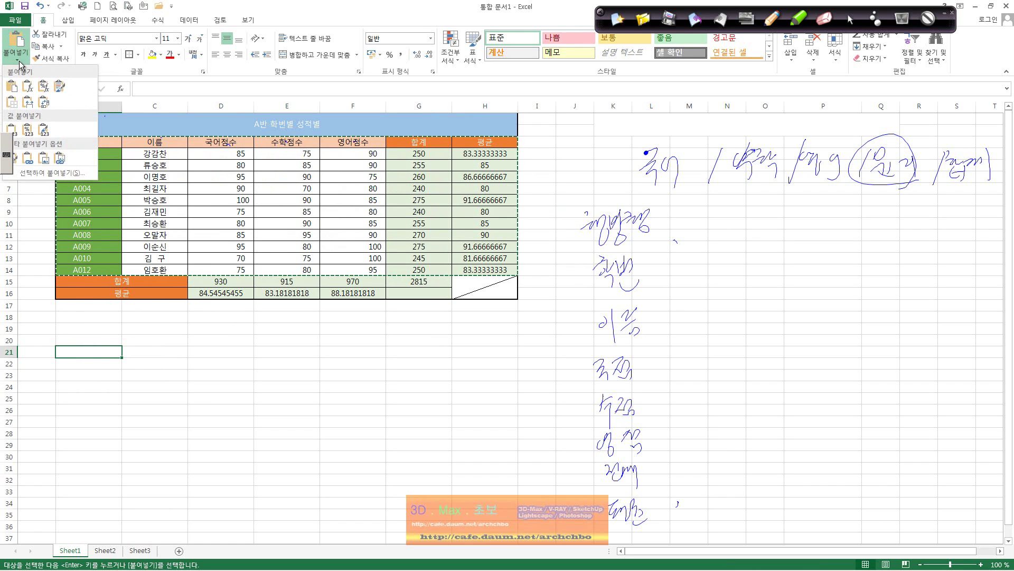
left_click(45, 103)
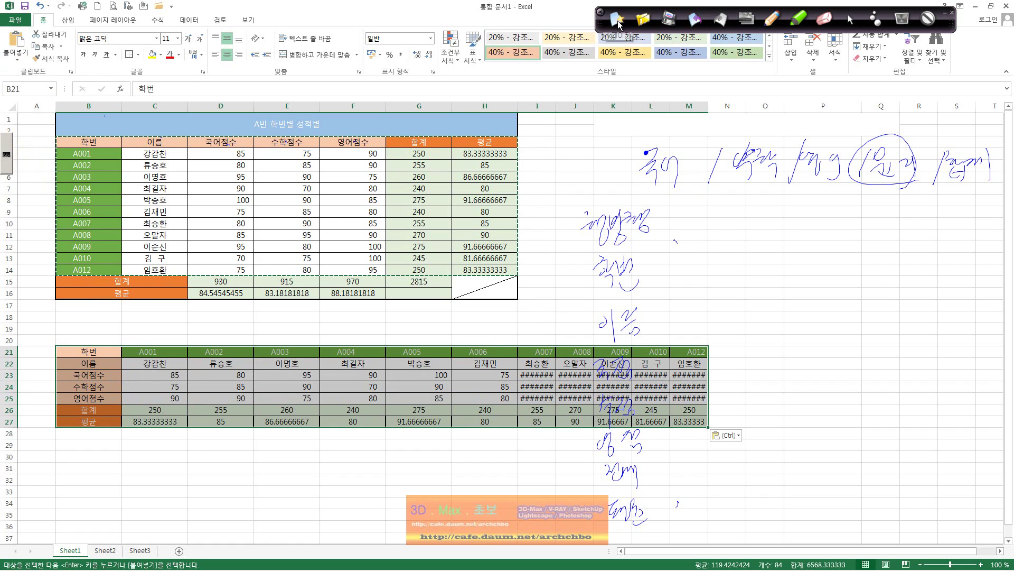
- Erase all the handwritten ink notes and end copy mode
left_click(648, 21)
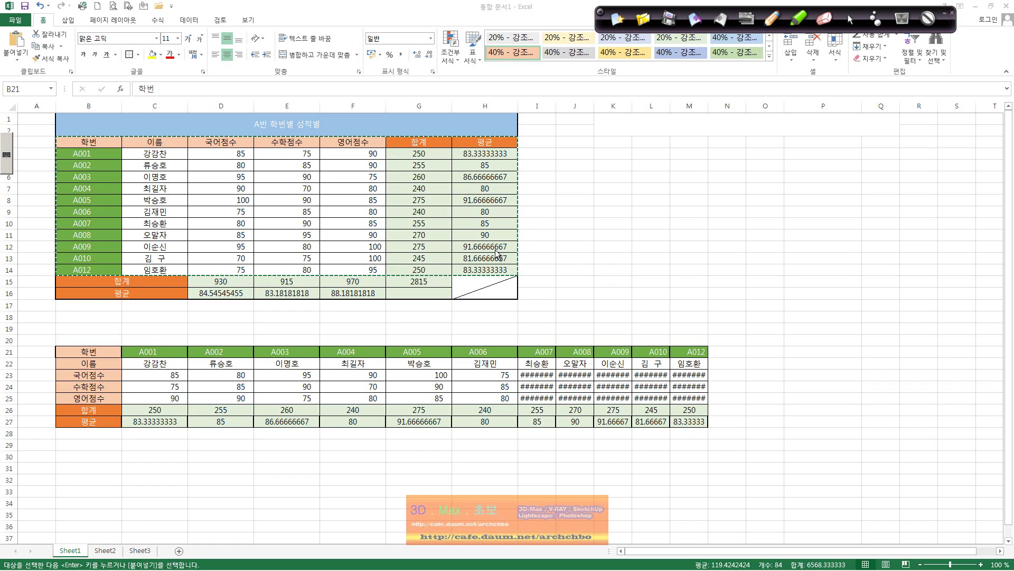
key("ctrl+v")
key("Escape")
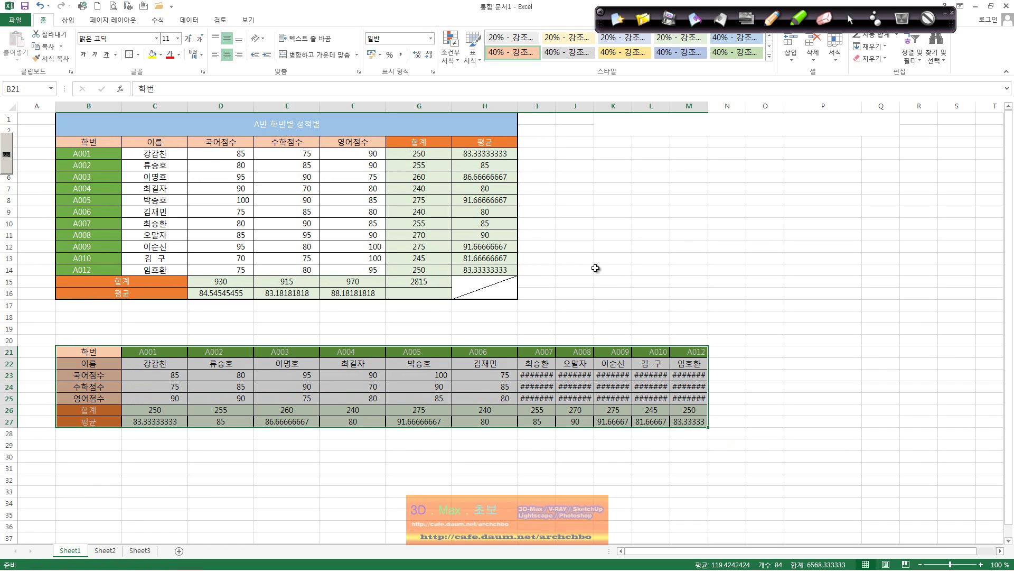
- Widen column I and AutoFit columns L and M so A010 and A012 values display fully
left_click(596, 268)
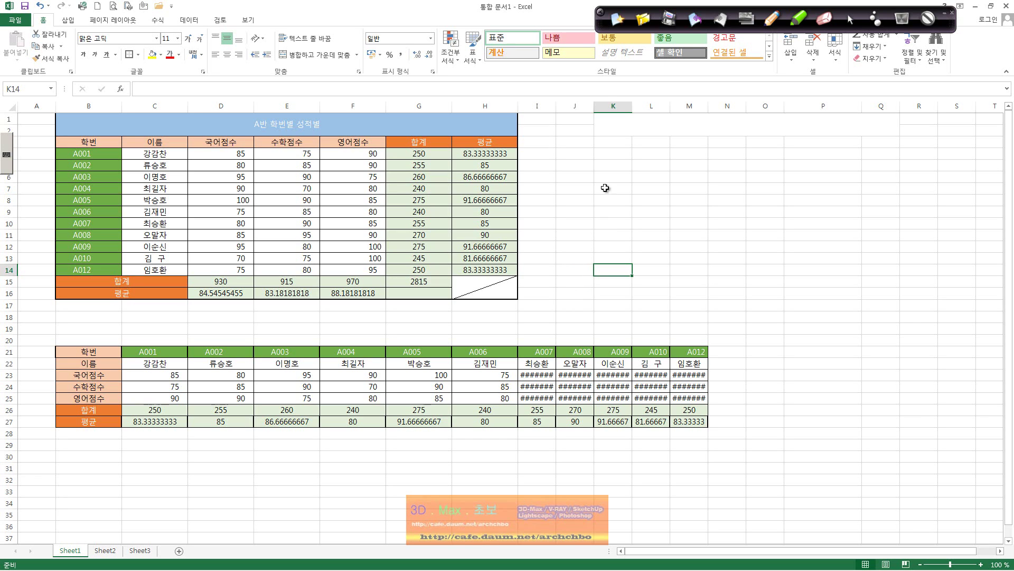
left_click_drag(556, 106, 716, 107)
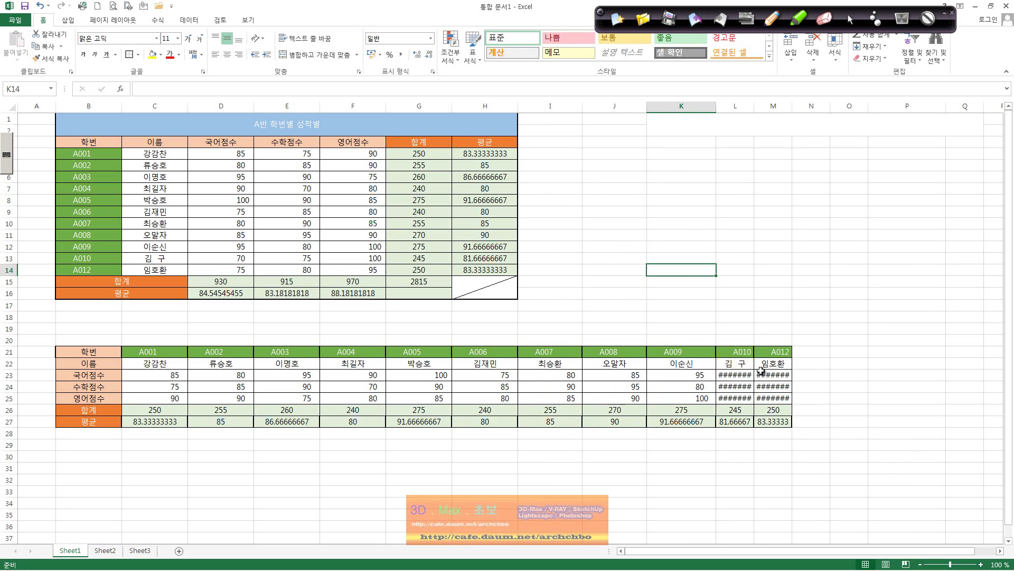
double_click(753, 105)
double_click(824, 105)
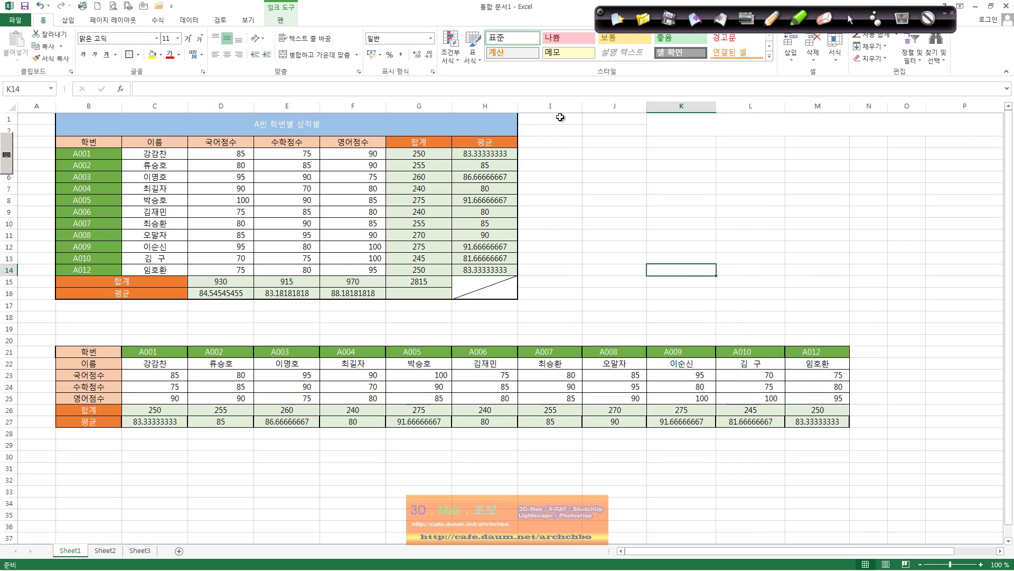
left_click(771, 19)
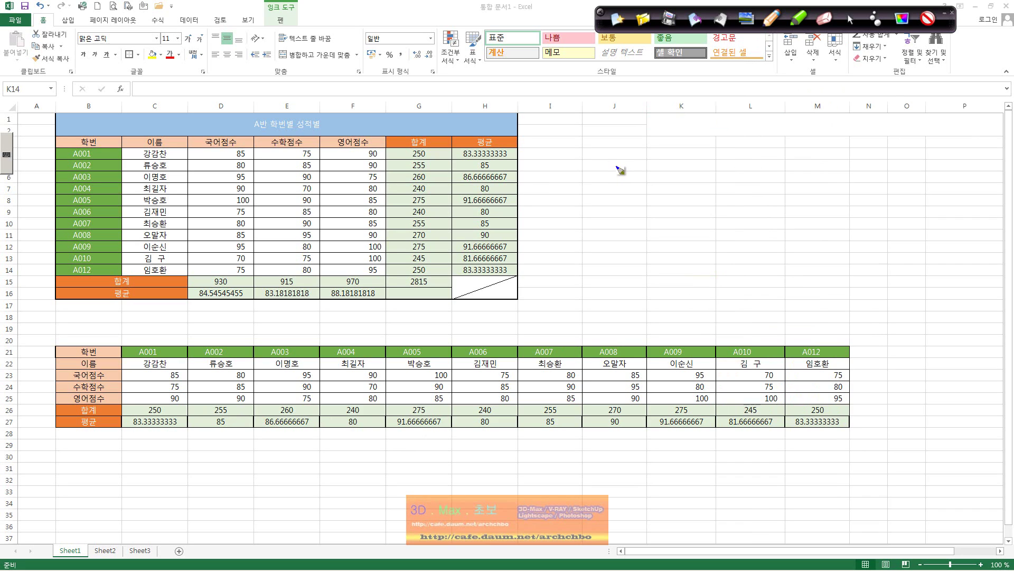
- Handwrite the note '특정열/행 숨기기' beside the upper table in ink
mouse_move(617, 159)
left_mouse_down()
mouse_move(630, 158)
mouse_move(628, 191)
mouse_move(649, 165)
mouse_move(653, 181)
mouse_move(678, 168)
mouse_move(681, 180)
mouse_move(721, 148)
mouse_move(750, 165)
mouse_move(771, 133)
mouse_move(799, 132)
mouse_move(797, 155)
left_mouse_up()
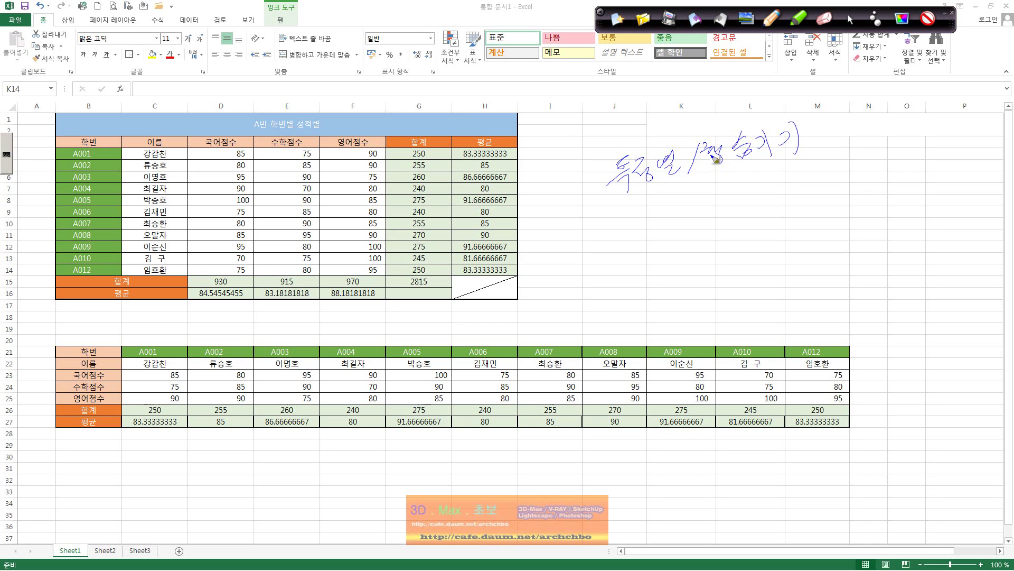
left_click(851, 20)
left_click(202, 379)
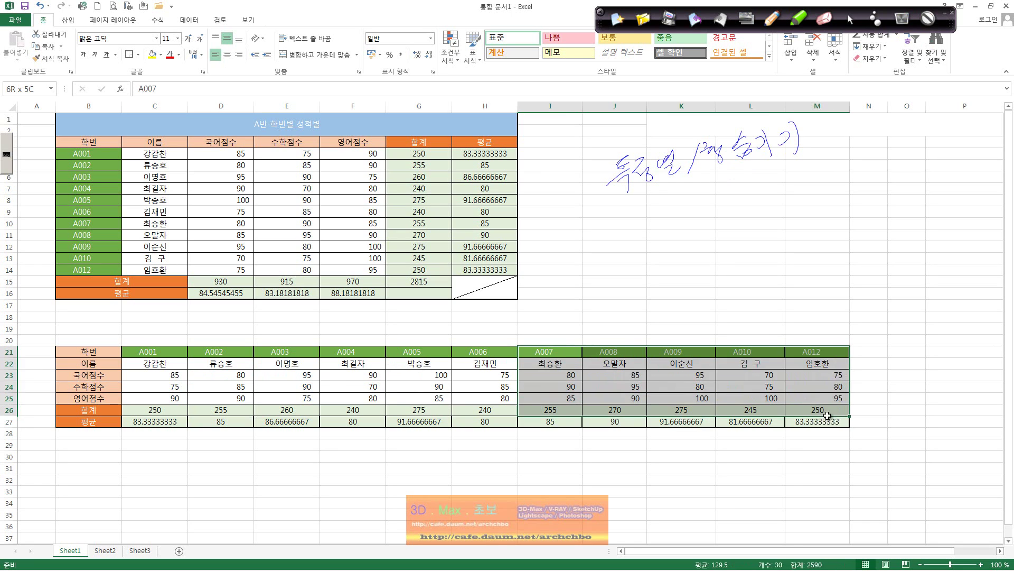
- Copy the A007–A012 block I21:M27 to N21 and AutoFit columns N and O
left_click_drag(544, 352, 831, 422)
key("ctrl+c")
left_click(869, 352)
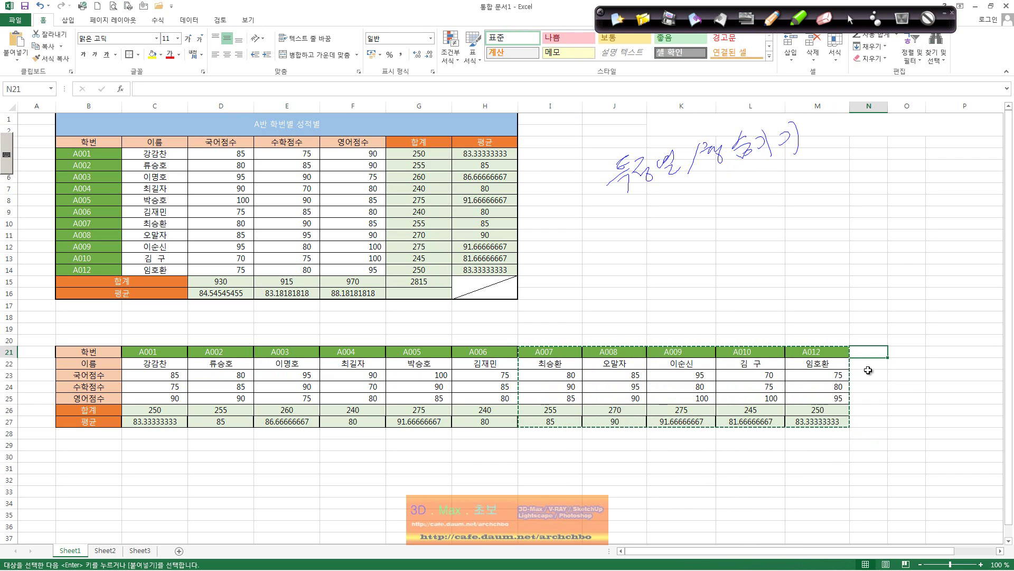
key("ctrl+v")
key("Escape")
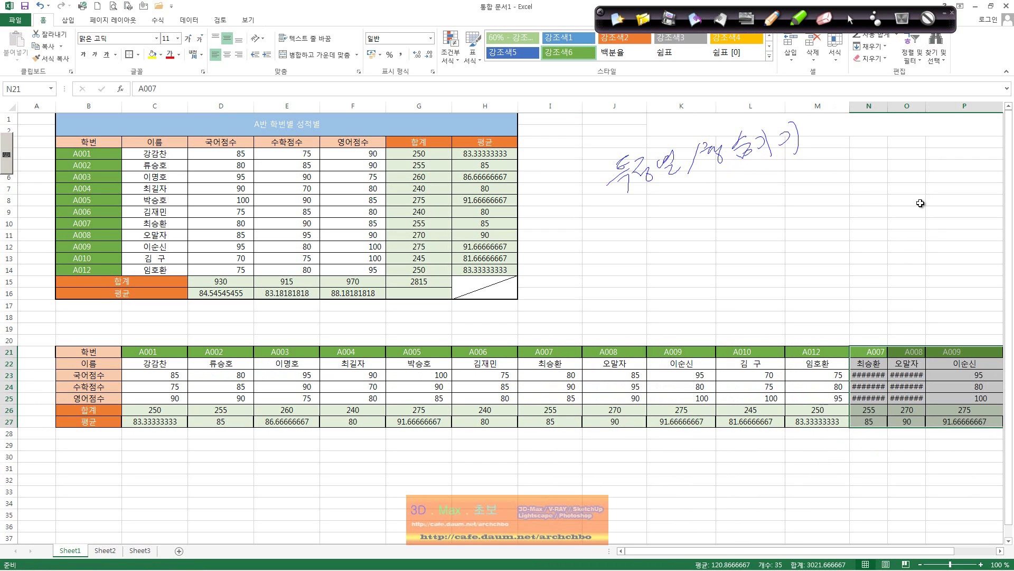
double_click(888, 106)
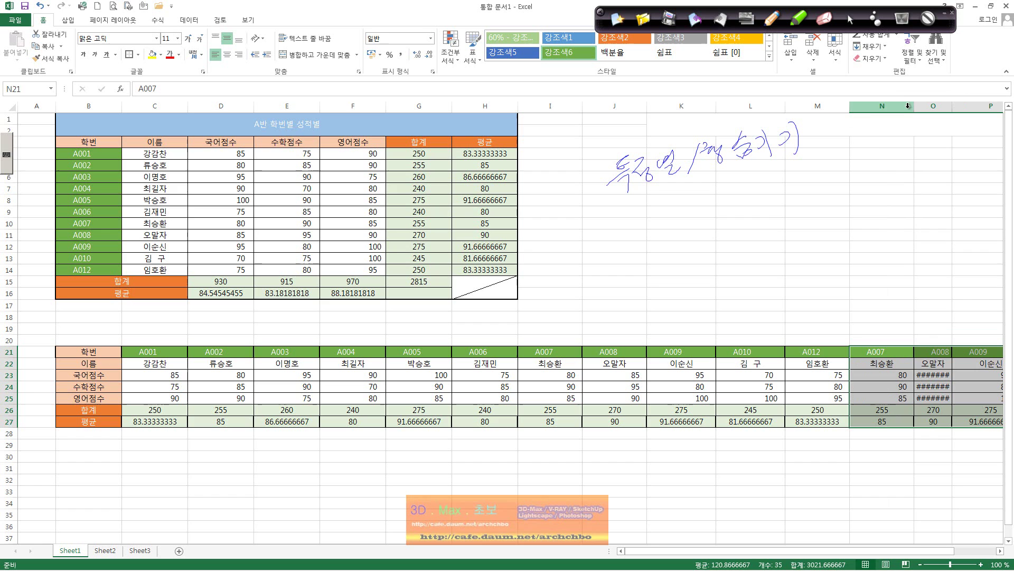
double_click(952, 106)
- AutoFit columns Q and R so the copied values show in full
left_click(668, 446)
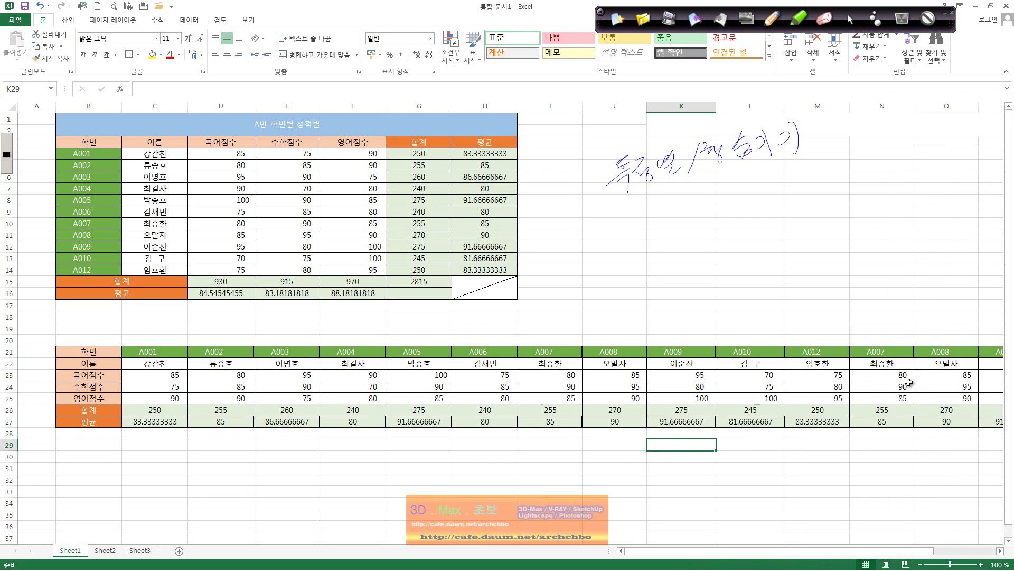
left_click_drag(929, 550, 972, 553)
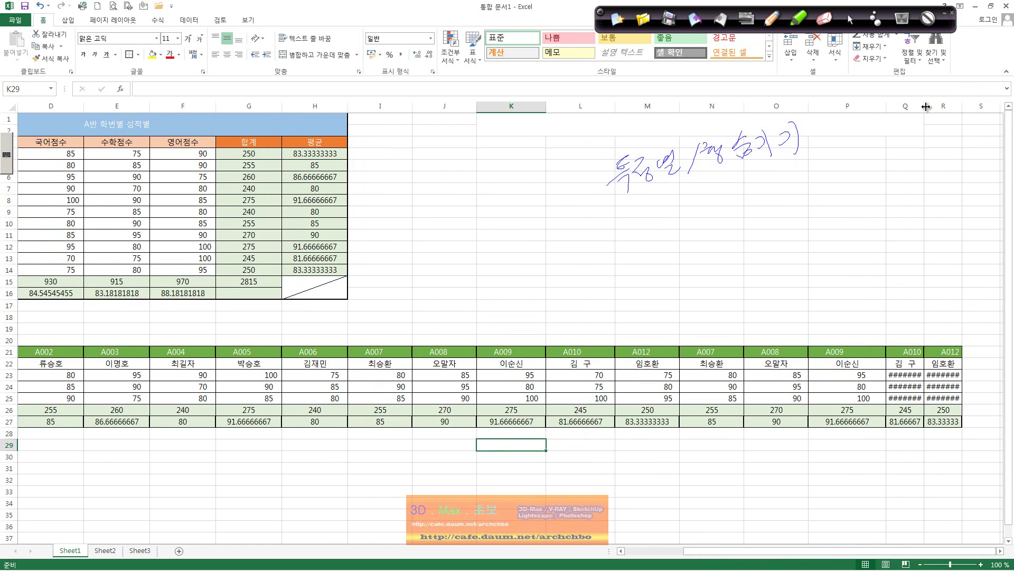
double_click(955, 105)
double_click(993, 107)
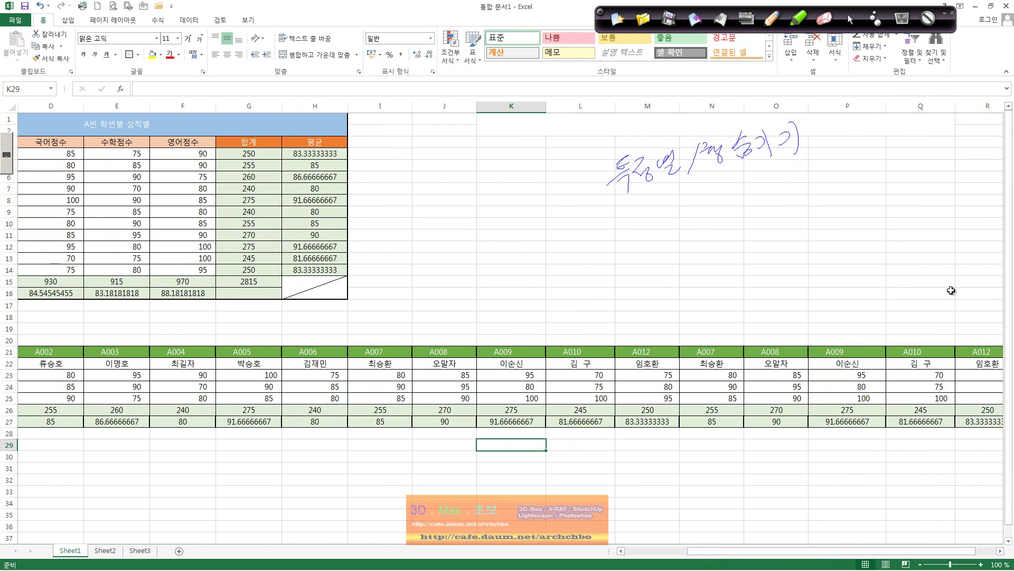
left_click_drag(902, 552, 770, 553)
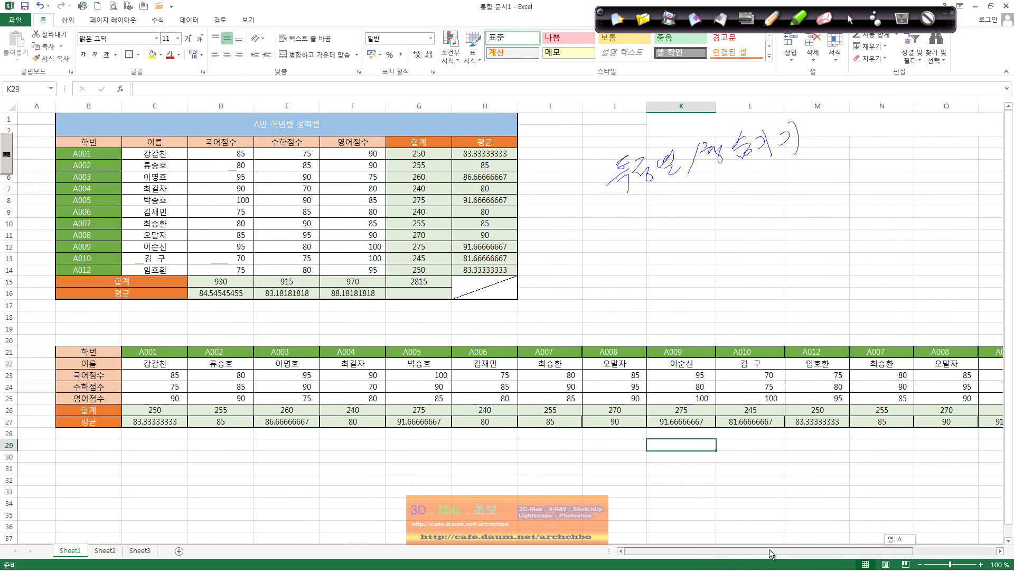
left_click(660, 493)
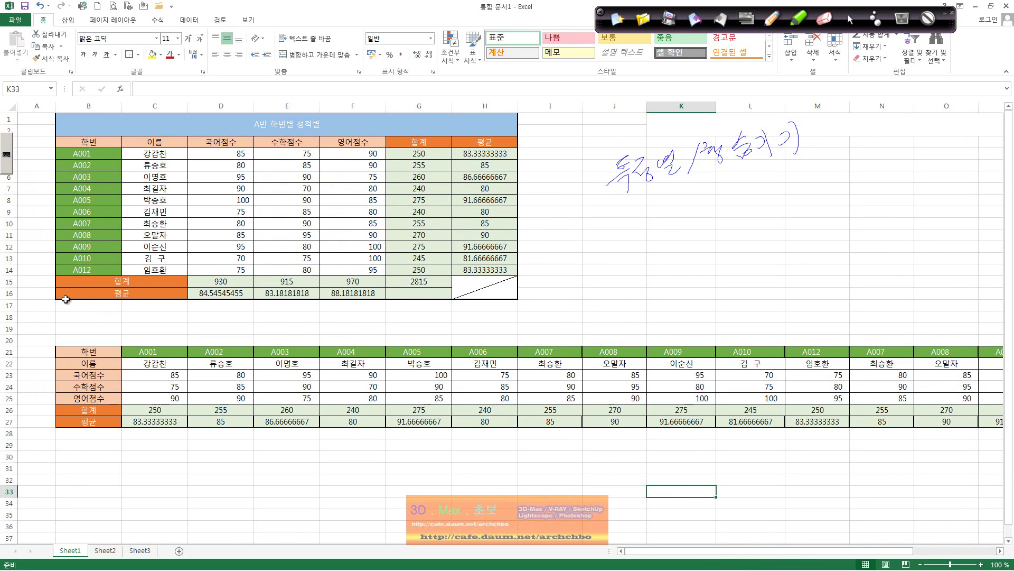
- Hide rows 1–17 so only the transposed score table remains visible
mouse_move(10, 305)
left_mouse_down()
mouse_move(17, 112)
mouse_move(10, 118)
left_mouse_up()
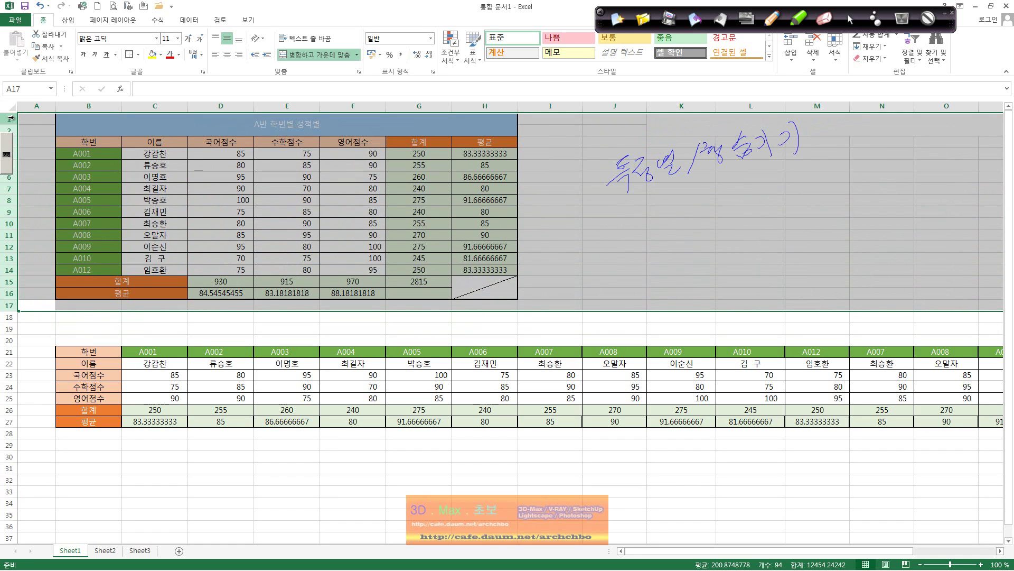
right_click(41, 126)
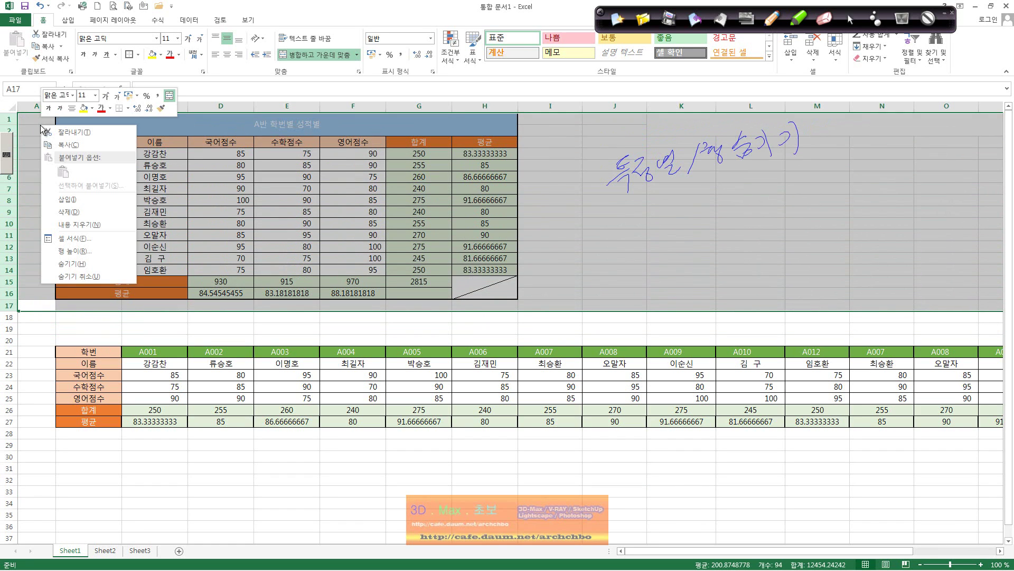
left_click(84, 264)
left_click(482, 361)
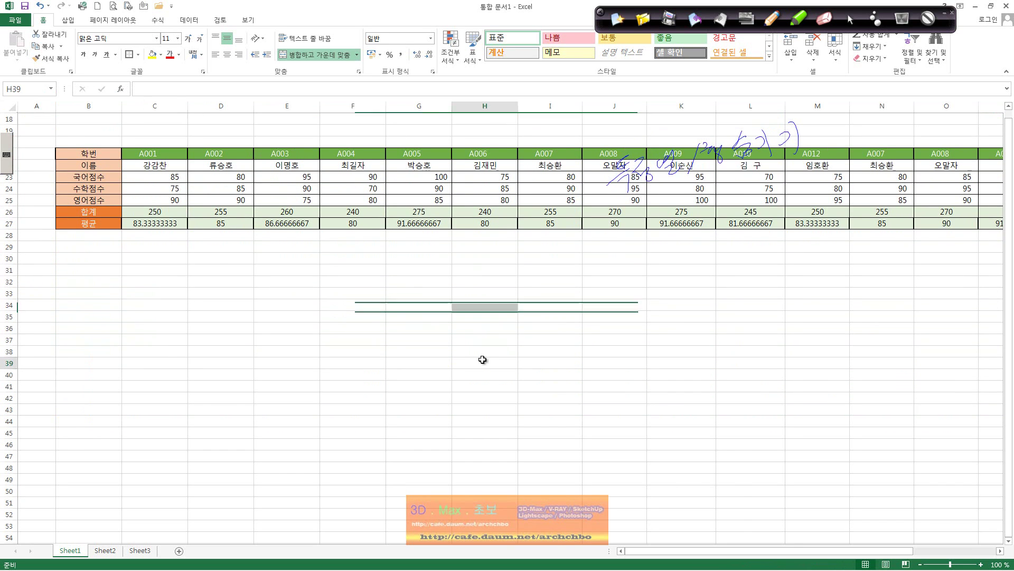
left_click(437, 371)
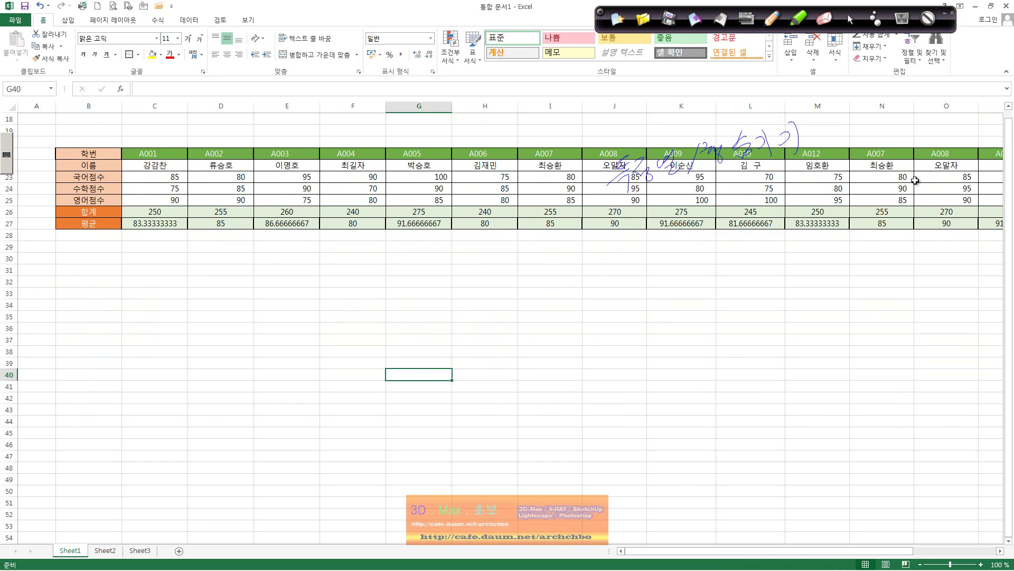
left_click_drag(882, 105, 964, 114)
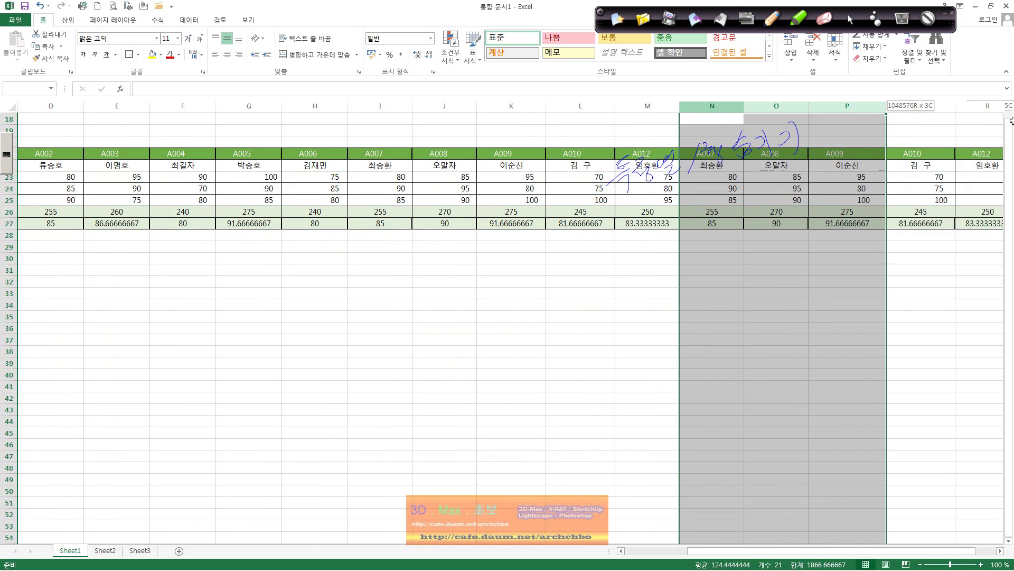
- Hide columns N–R so the transposed table ends at A012 in column M
mouse_move(965, 114)
left_mouse_down()
mouse_move(997, 117)
mouse_move(989, 160)
left_mouse_up()
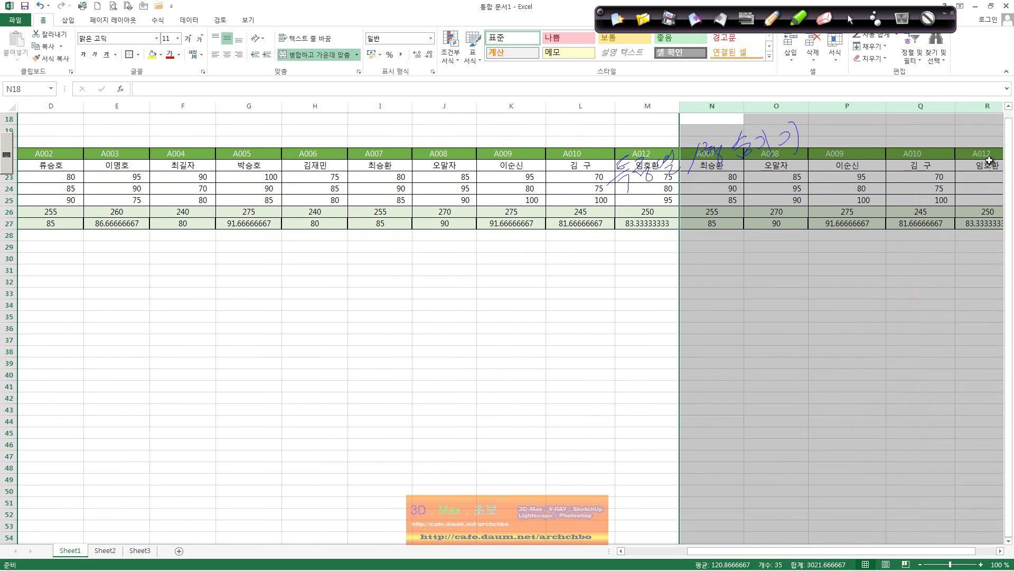
left_click(1000, 551)
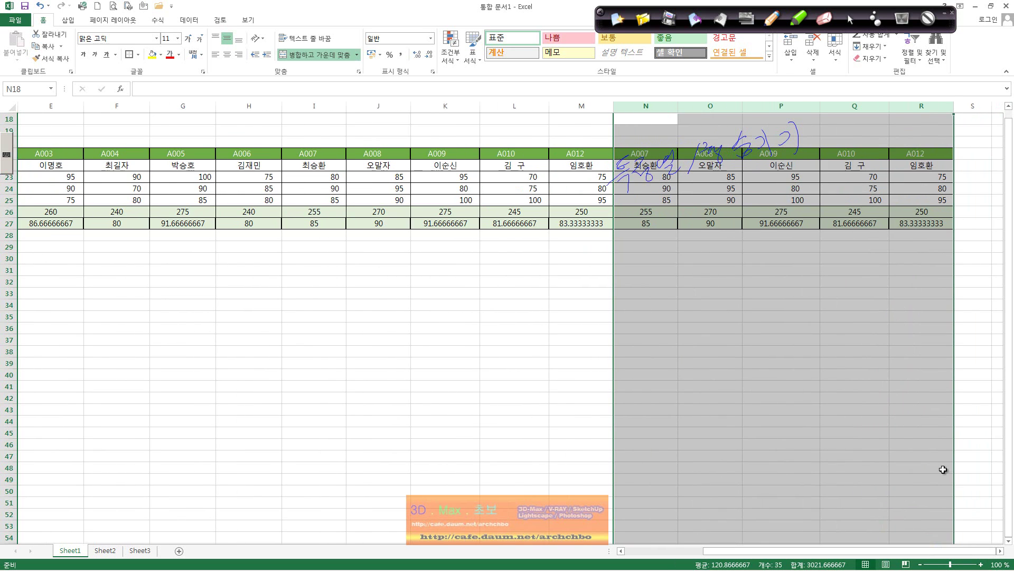
right_click(730, 117)
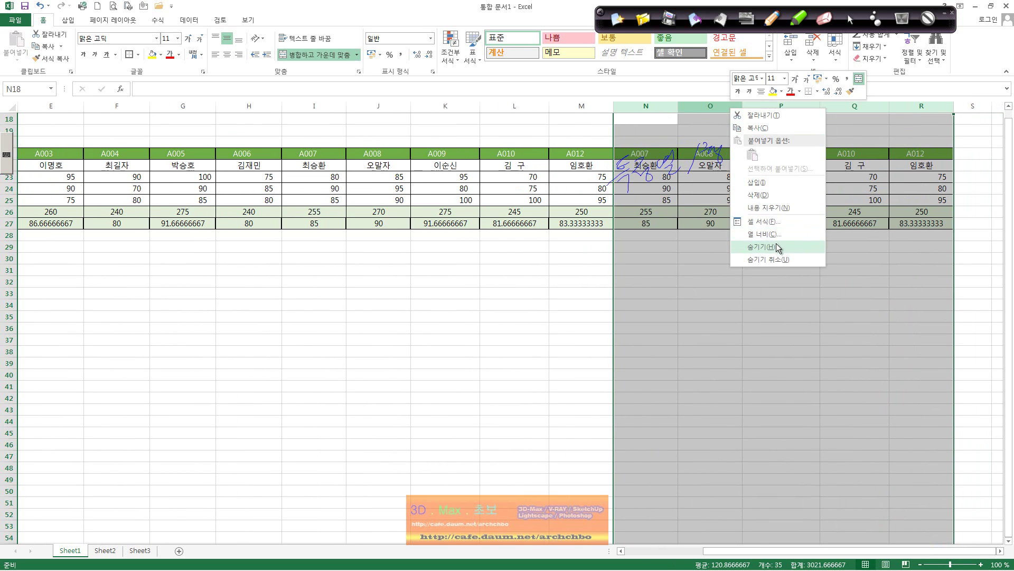
left_click(750, 249)
left_click(523, 317)
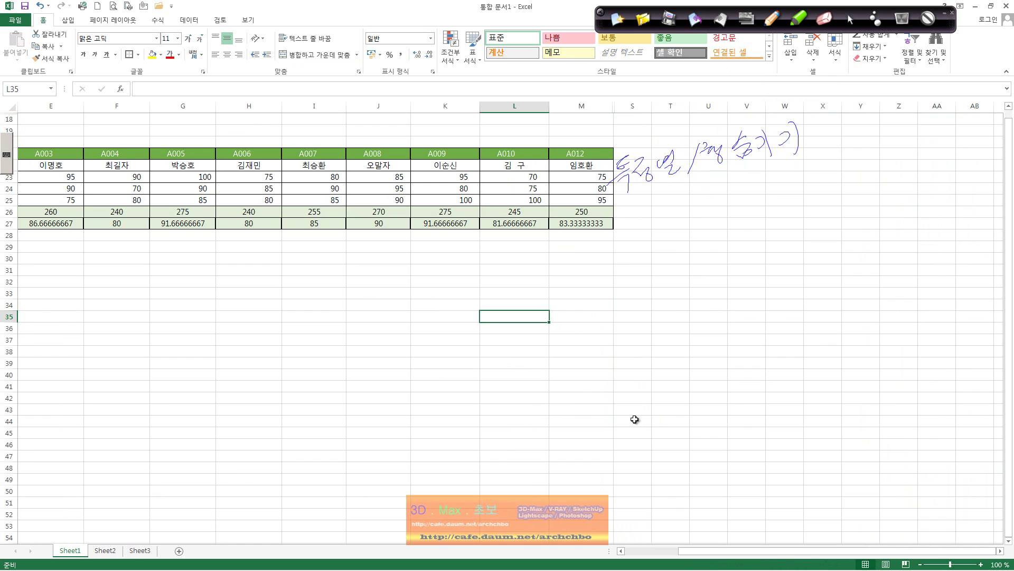
left_click_drag(766, 551, 740, 551)
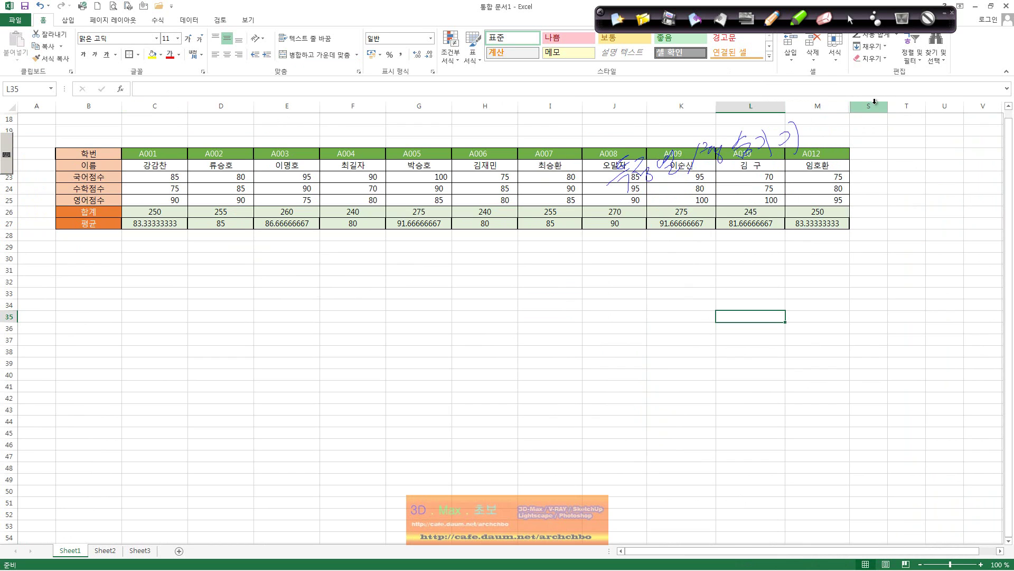
left_click_drag(872, 106, 826, 109)
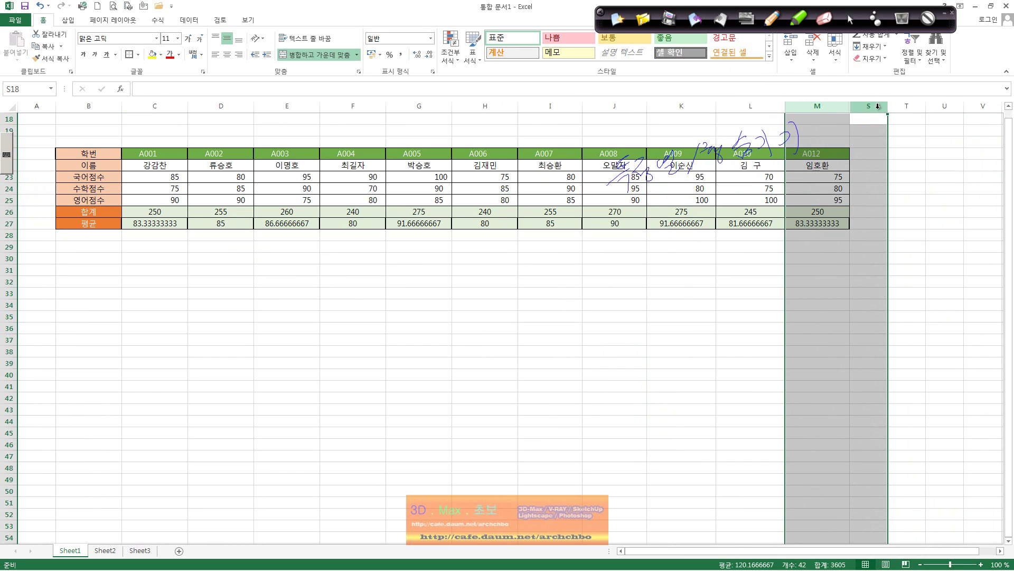
left_click(905, 165)
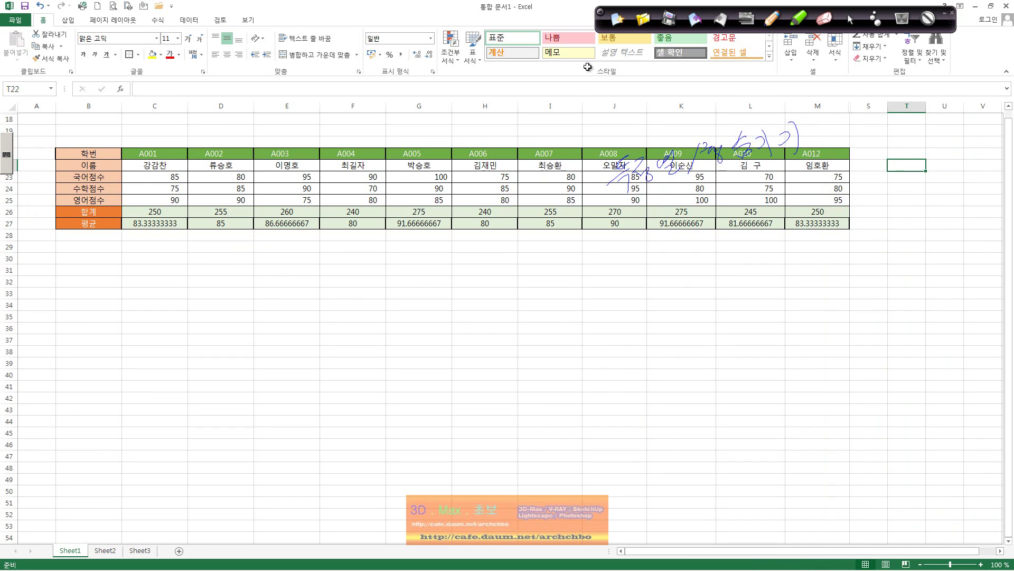
- Ink a note marking the hidden columns beside column S, then erase all annotations
left_click(772, 18)
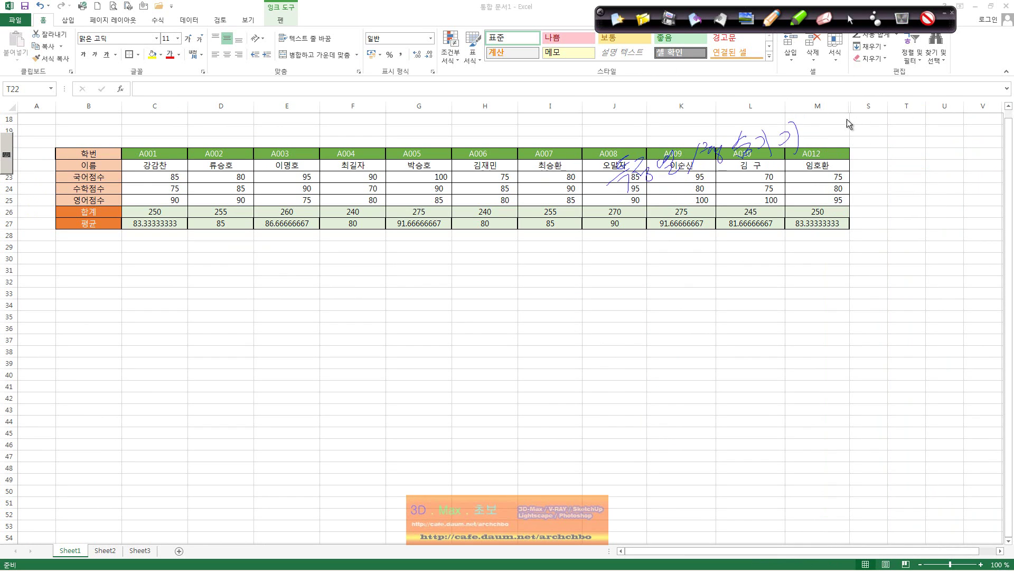
left_click_drag(866, 122, 871, 124)
mouse_move(890, 102)
left_mouse_down()
mouse_move(889, 115)
mouse_move(927, 112)
left_mouse_up()
left_click_drag(877, 135, 889, 147)
mouse_move(858, 118)
left_mouse_down()
mouse_move(905, 208)
mouse_move(942, 207)
mouse_move(899, 238)
mouse_move(907, 239)
left_mouse_up()
left_click_drag(898, 235, 923, 237)
mouse_move(928, 221)
left_mouse_down()
mouse_move(929, 238)
mouse_move(974, 227)
left_mouse_up()
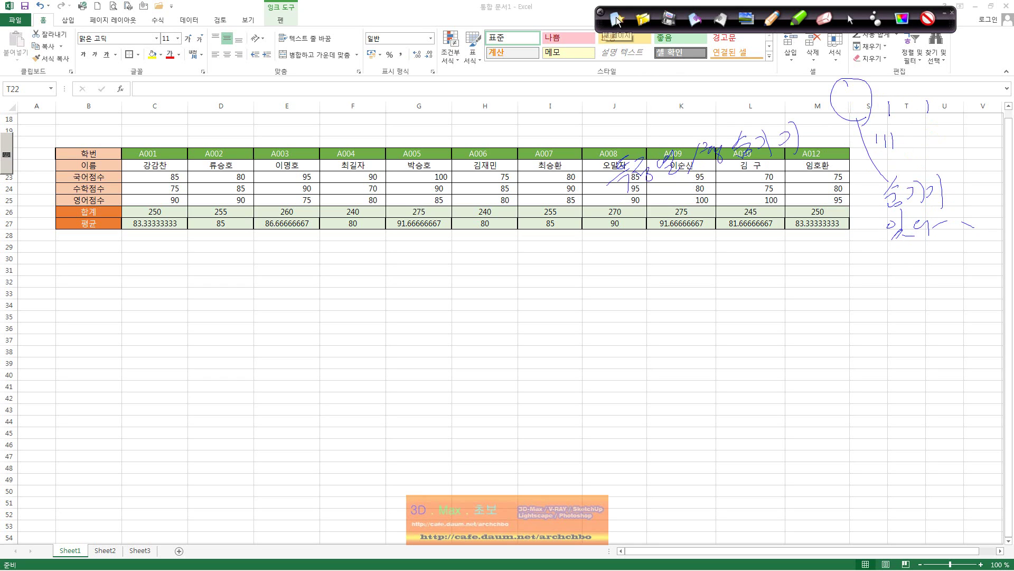
left_click(849, 26)
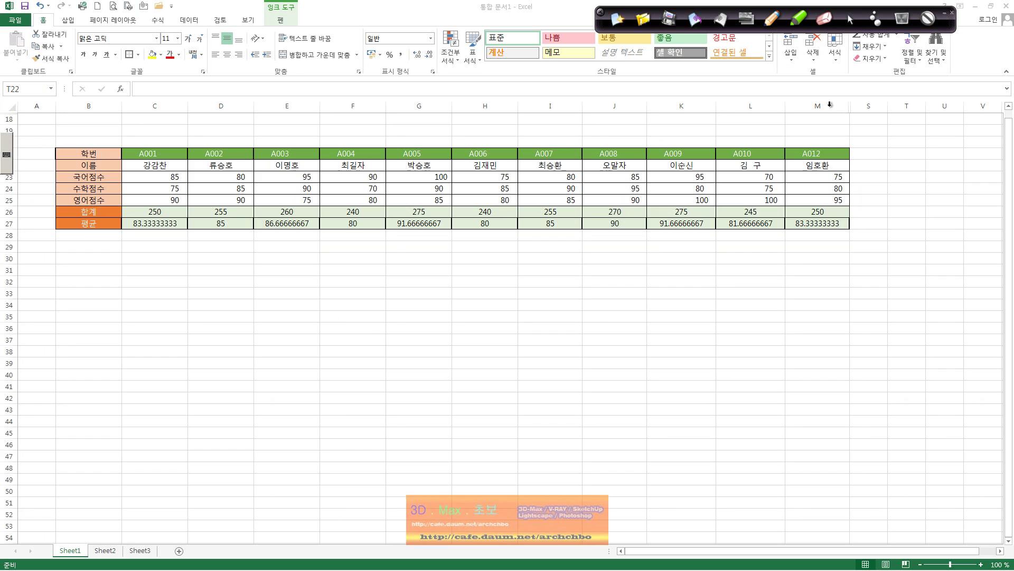
- Unhide columns N–R between M and S, then select cell A18
left_click(898, 130)
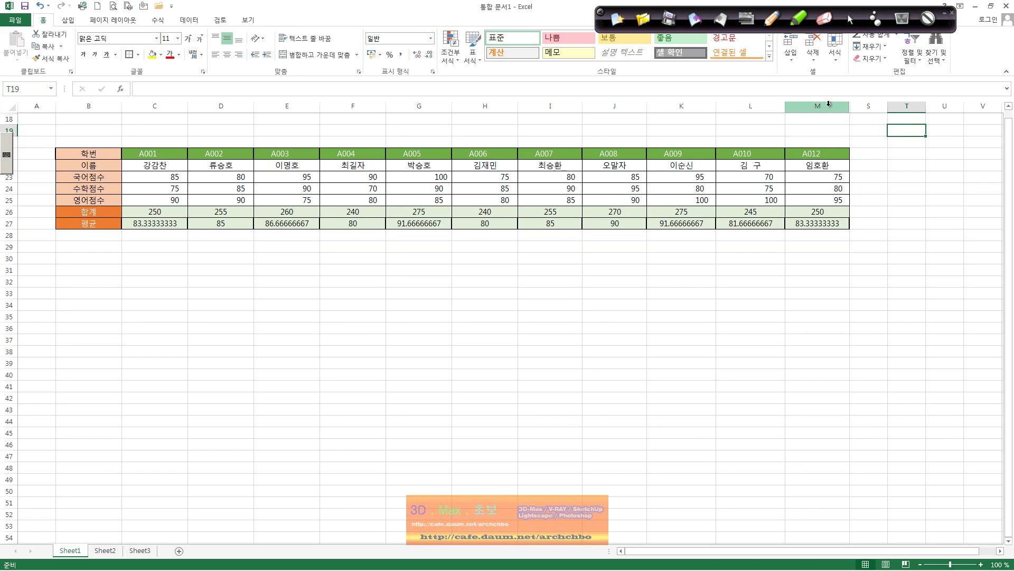
left_click_drag(829, 105, 869, 107)
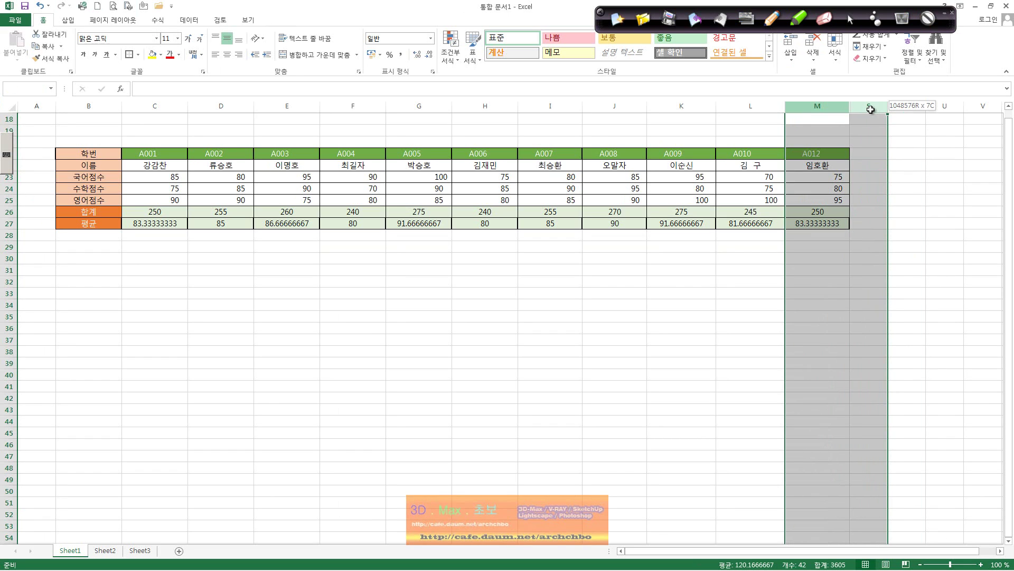
right_click(862, 157)
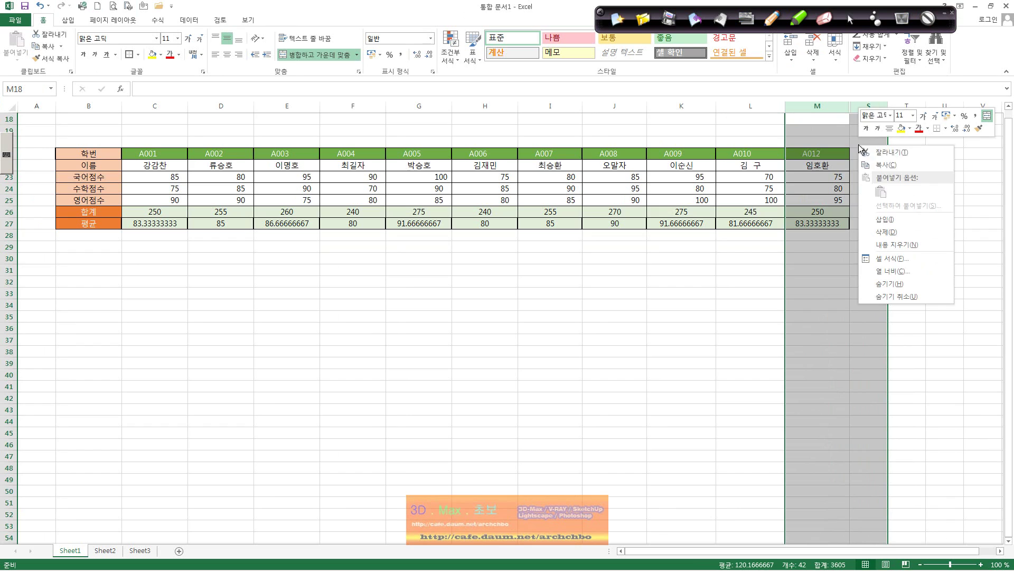
left_click(919, 297)
left_click(856, 276)
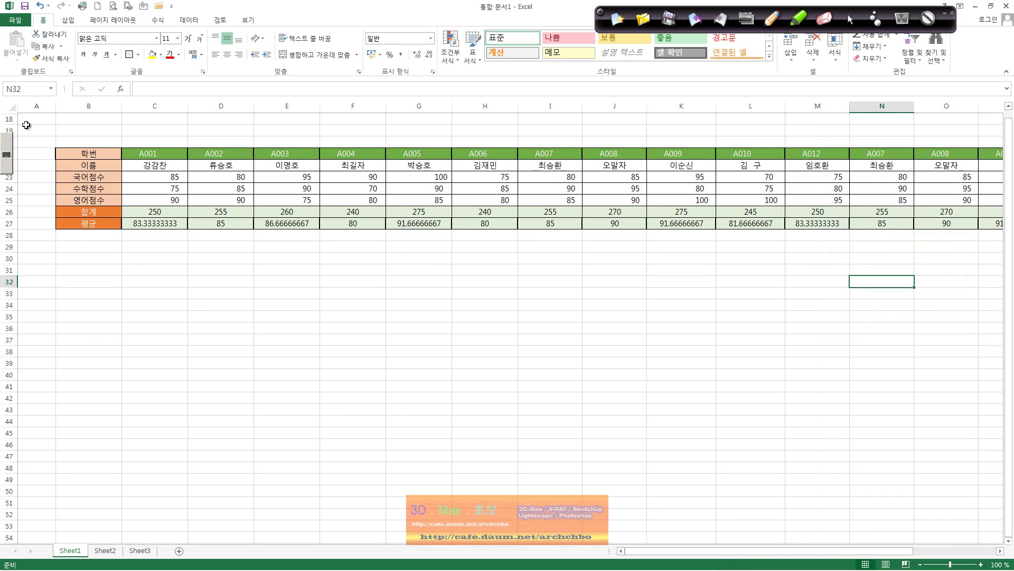
left_click(29, 124)
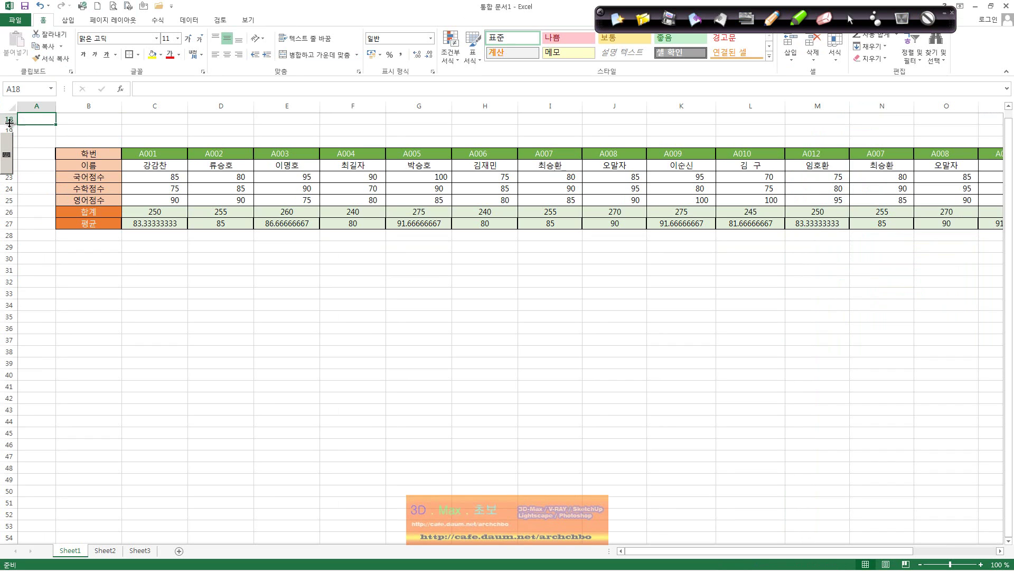
left_click(9, 119)
right_click(9, 119)
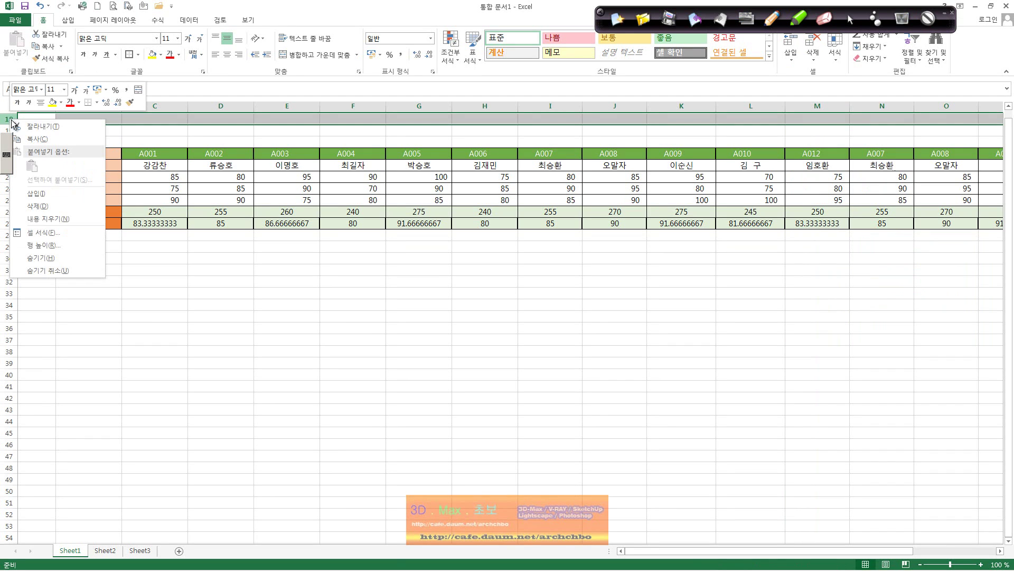
left_click(68, 268)
left_click(75, 270)
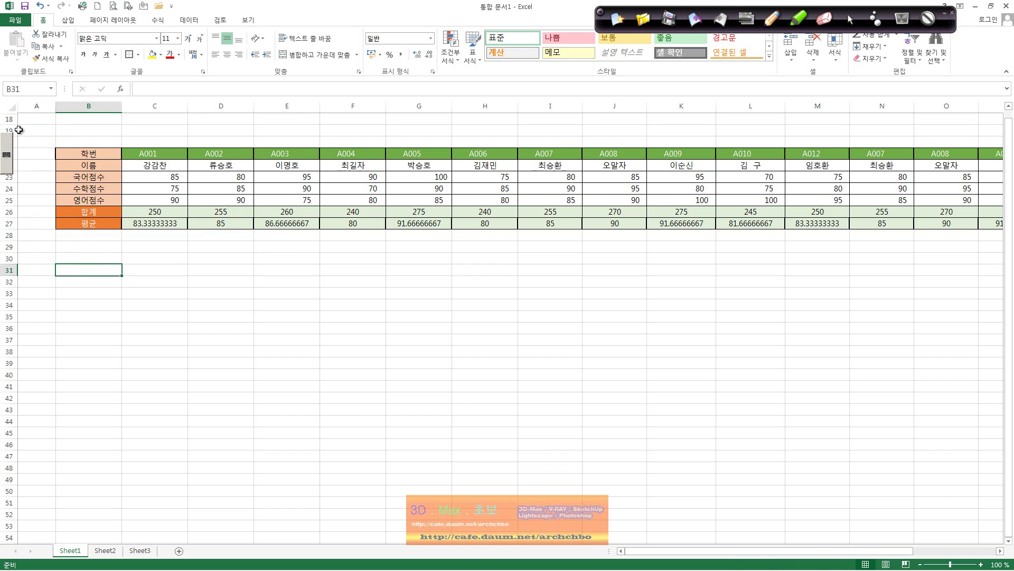
left_click(11, 107)
right_click(11, 108)
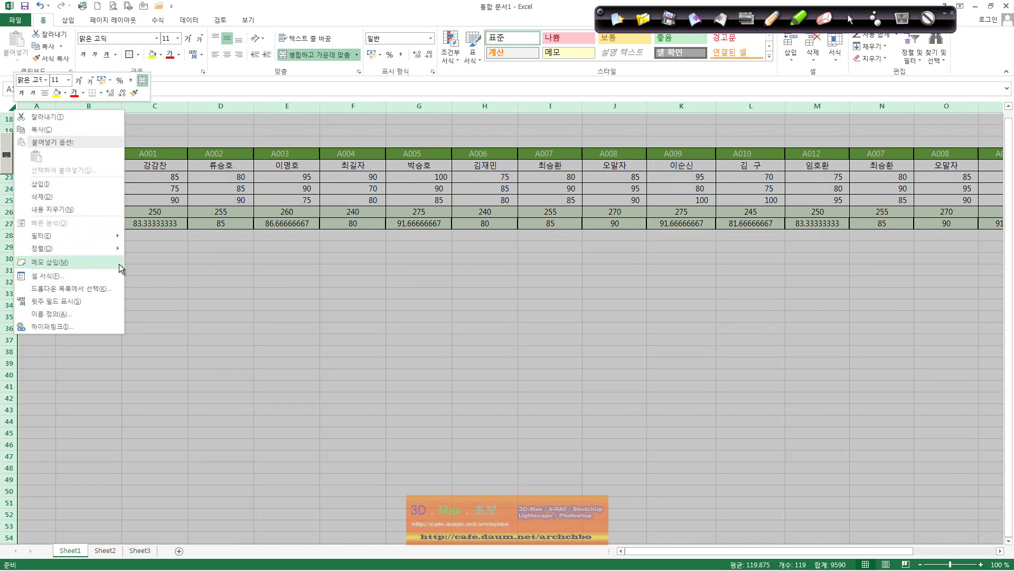
key("Escape")
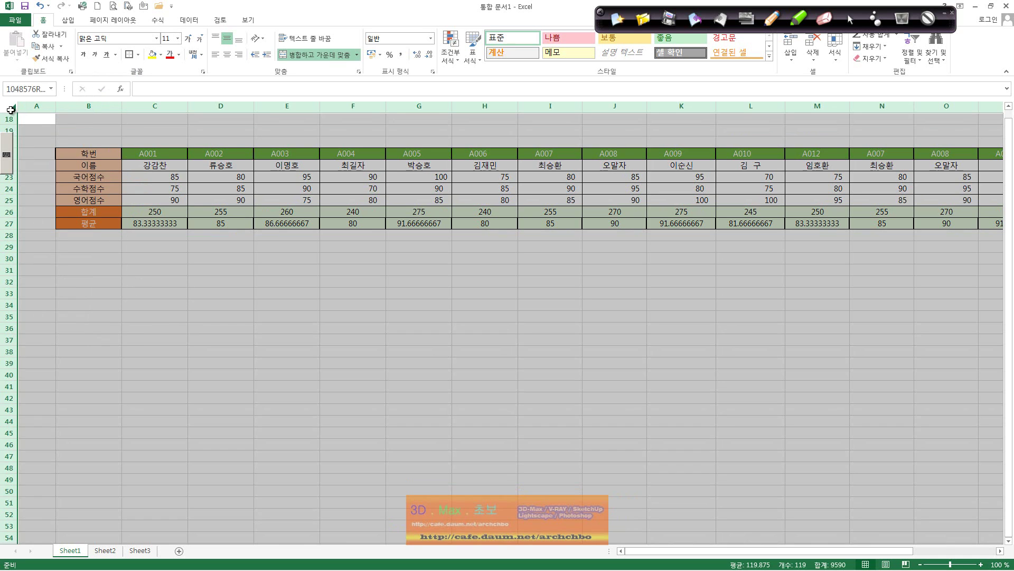
right_click(11, 108)
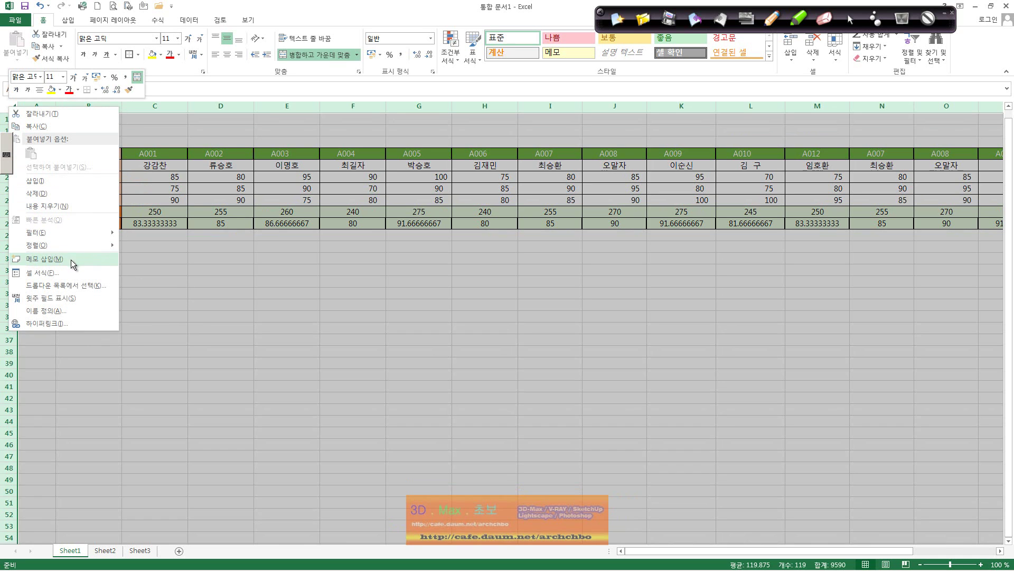
key("Escape")
left_click_drag(9, 119, 9, 131)
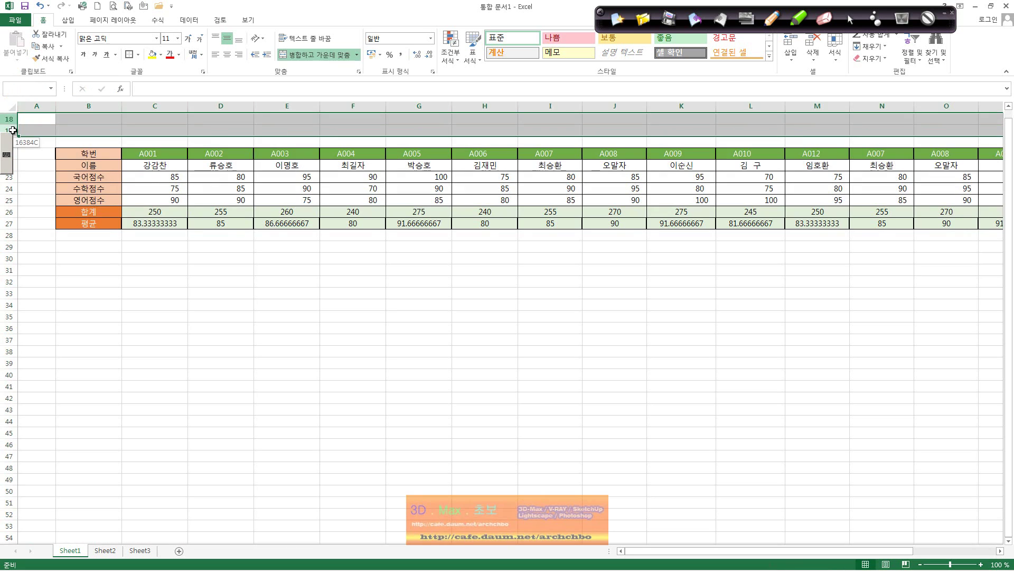
right_click(13, 132)
left_click(79, 279)
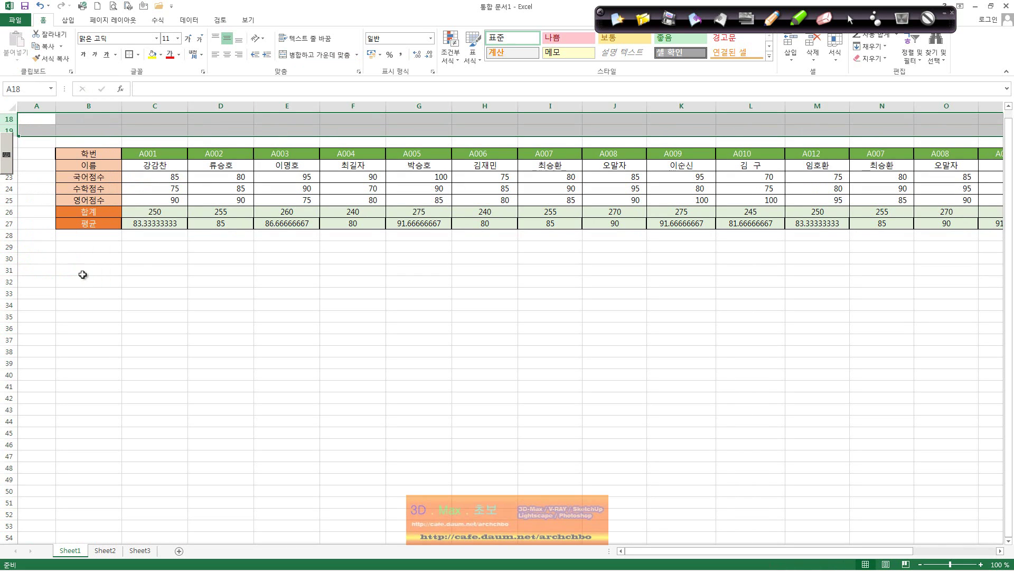
left_click(82, 273)
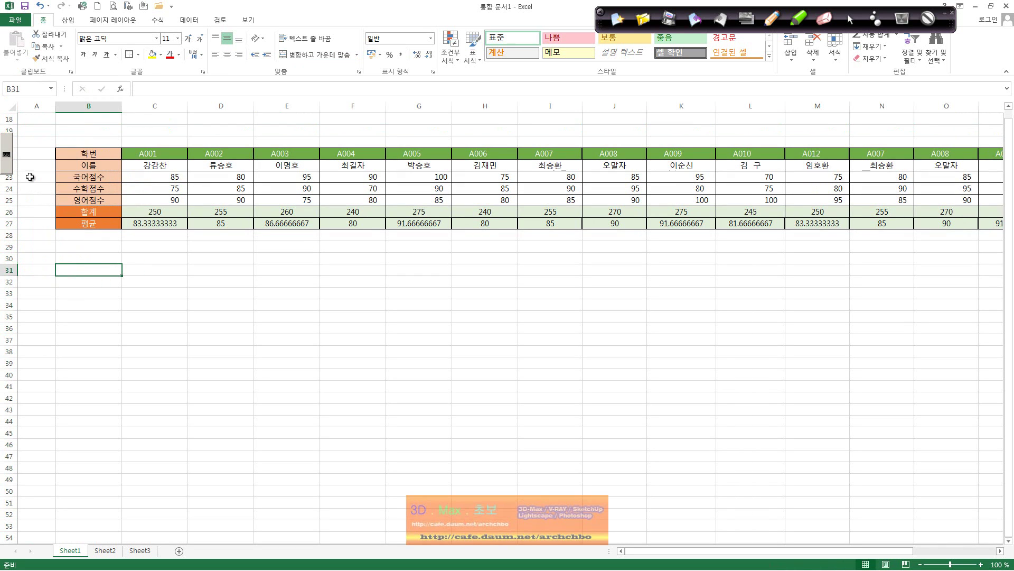
double_click(241, 10)
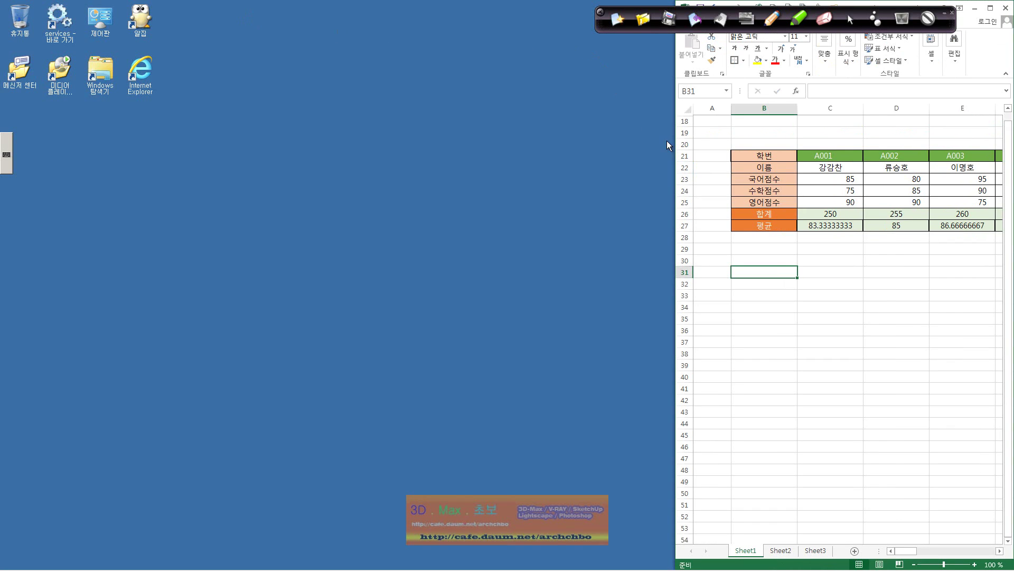
- Widen the workbook window to the left and try unhiding rows from row 18's menu
left_click_drag(674, 145, 228, 153)
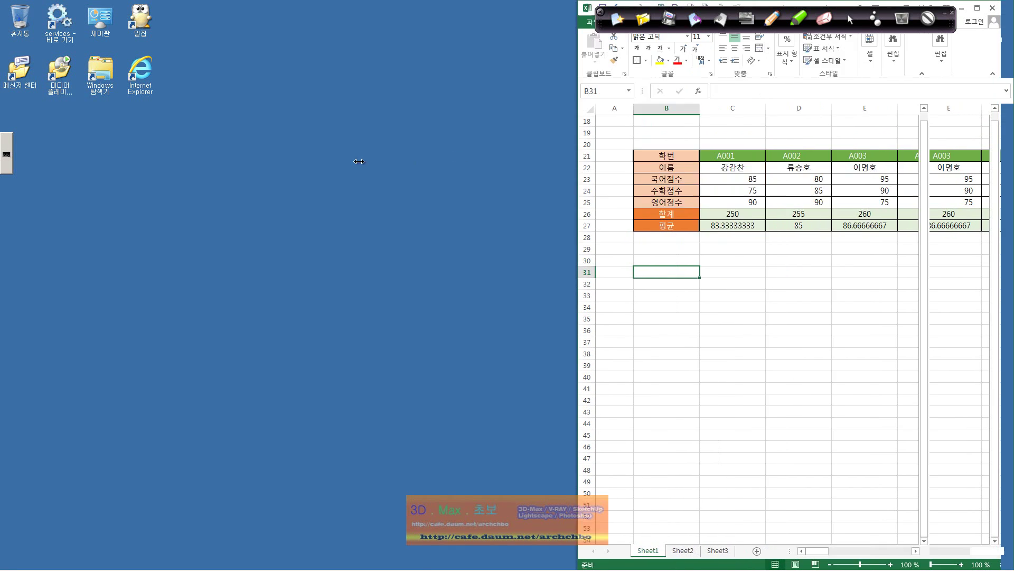
left_click(342, 285)
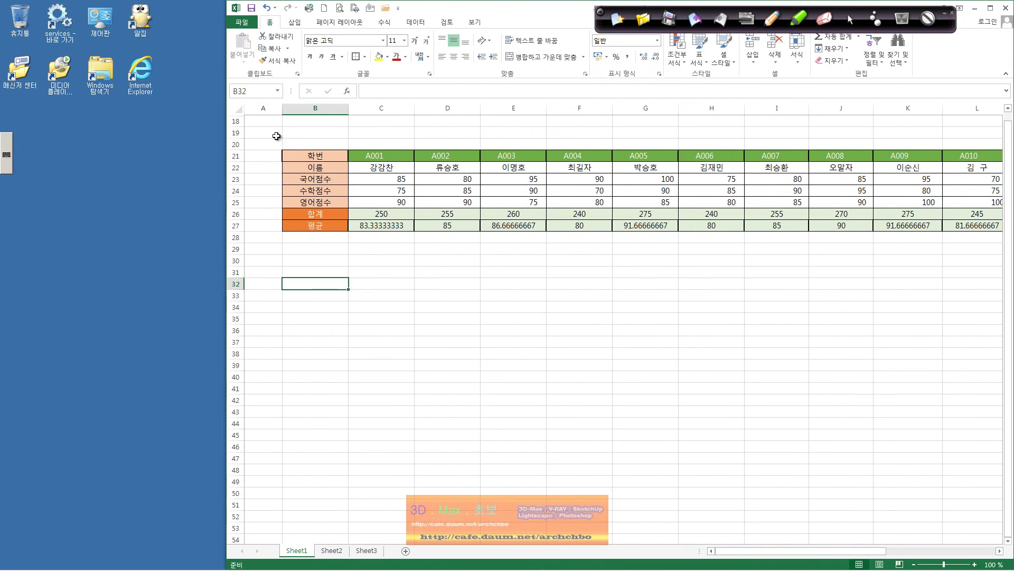
left_click(236, 121)
right_click(236, 122)
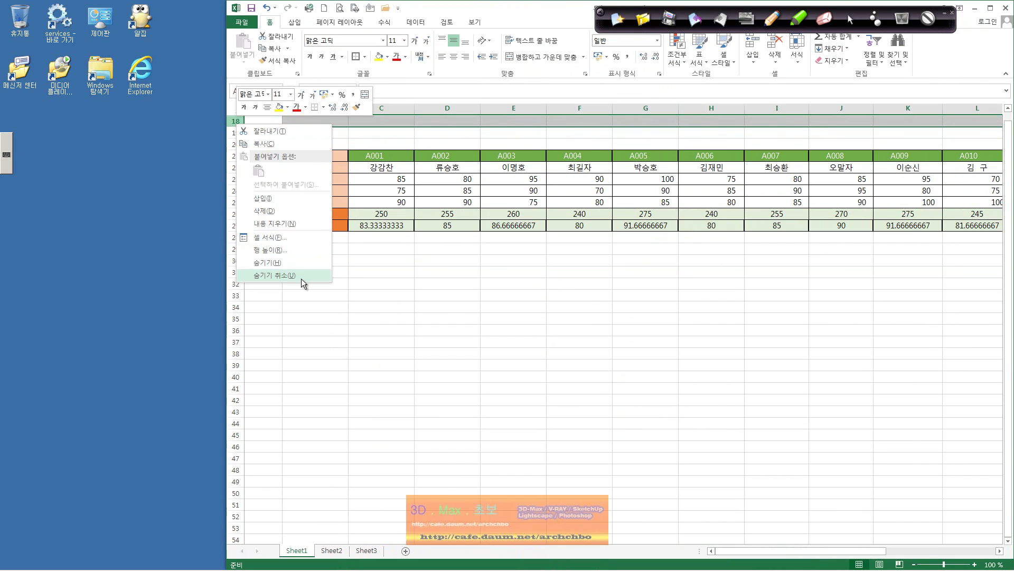
left_click(301, 278)
left_click(234, 108)
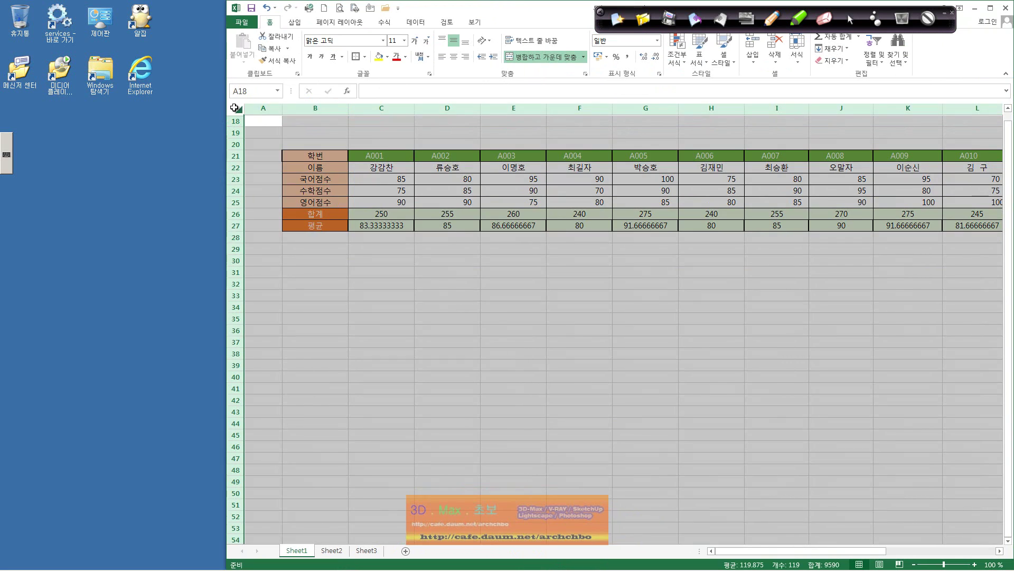
right_click(234, 108)
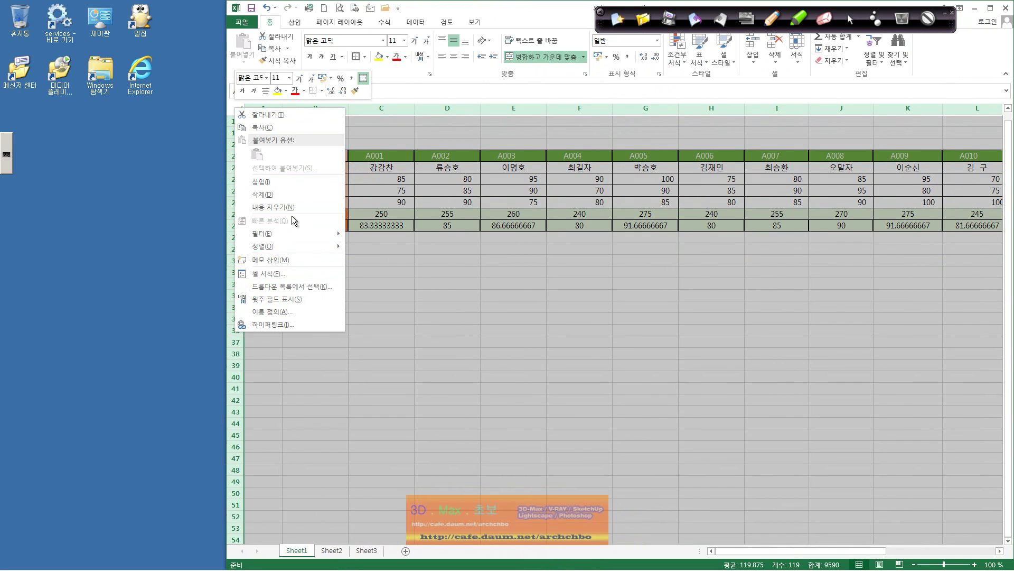
left_click(425, 300)
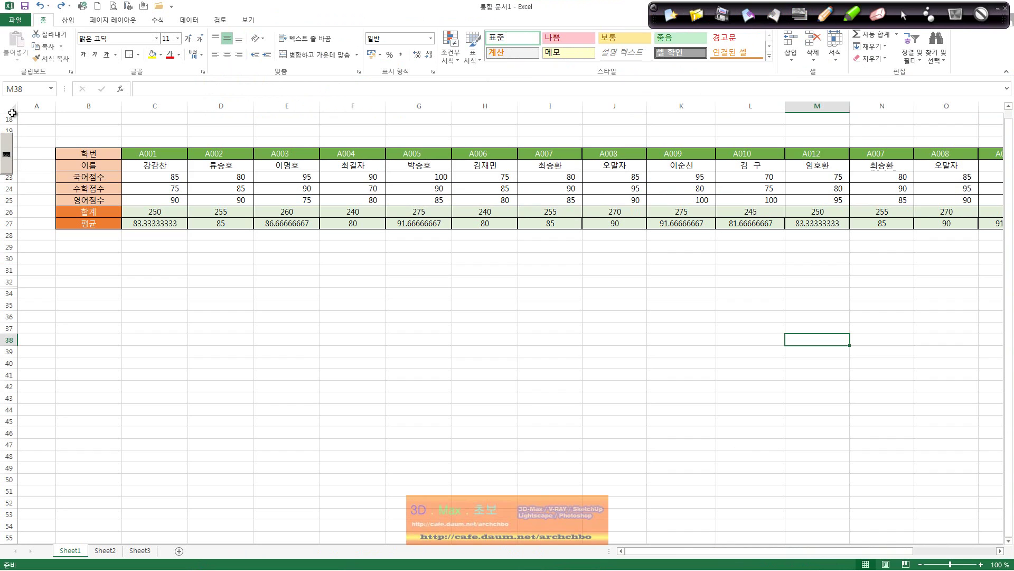
- Select the whole sheet and unhide rows 1–17 via Format > Hide & Unhide
left_click(11, 111)
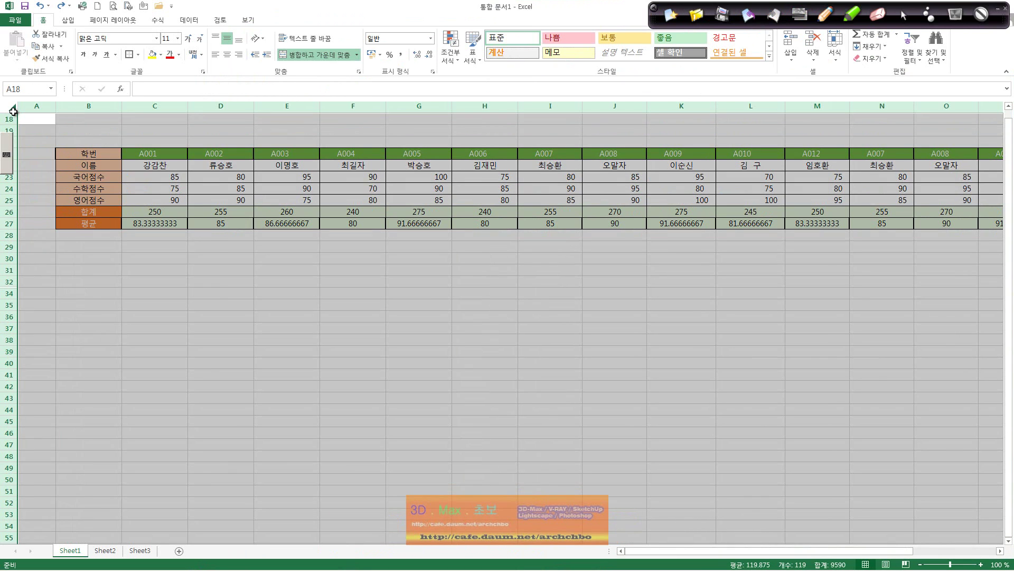
right_click(120, 161)
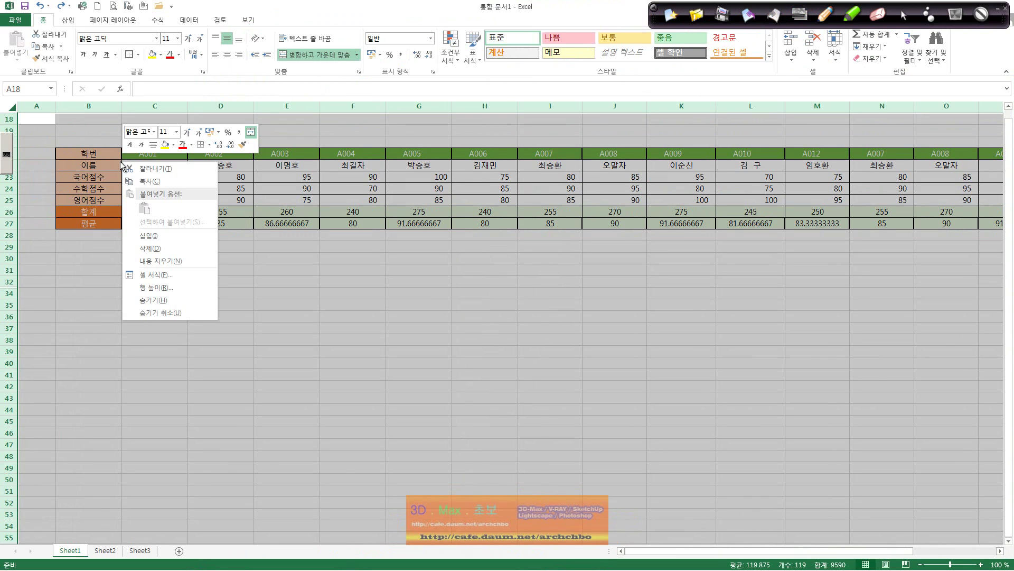
left_click(181, 312)
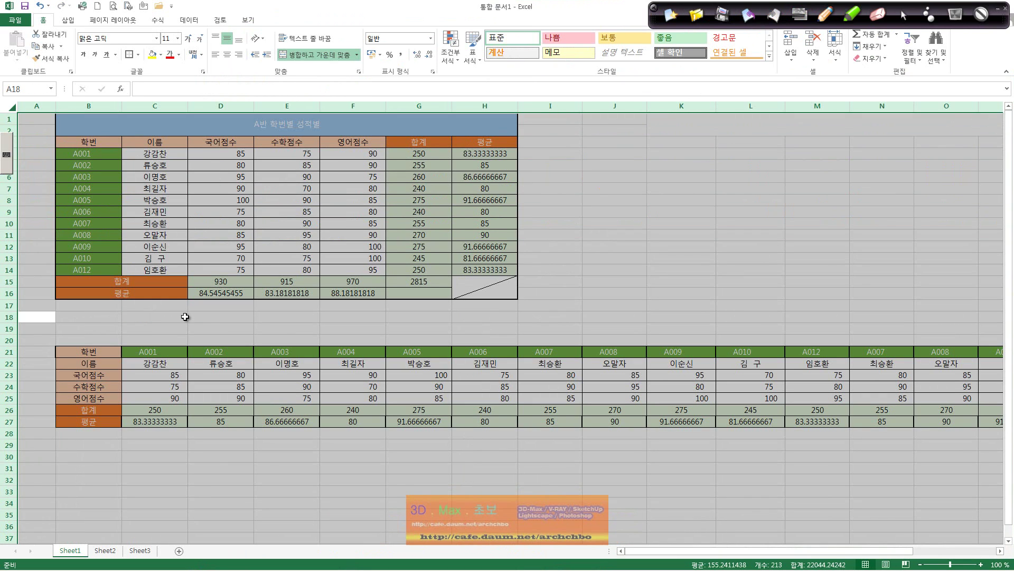
scroll(187, 317, "down", 6)
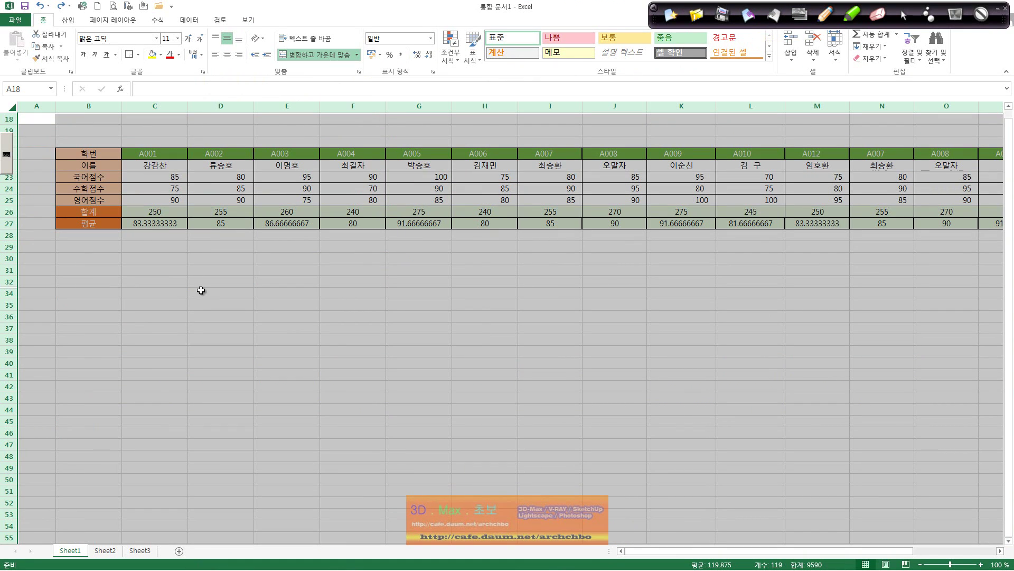
left_click(836, 64)
mouse_move(870, 160)
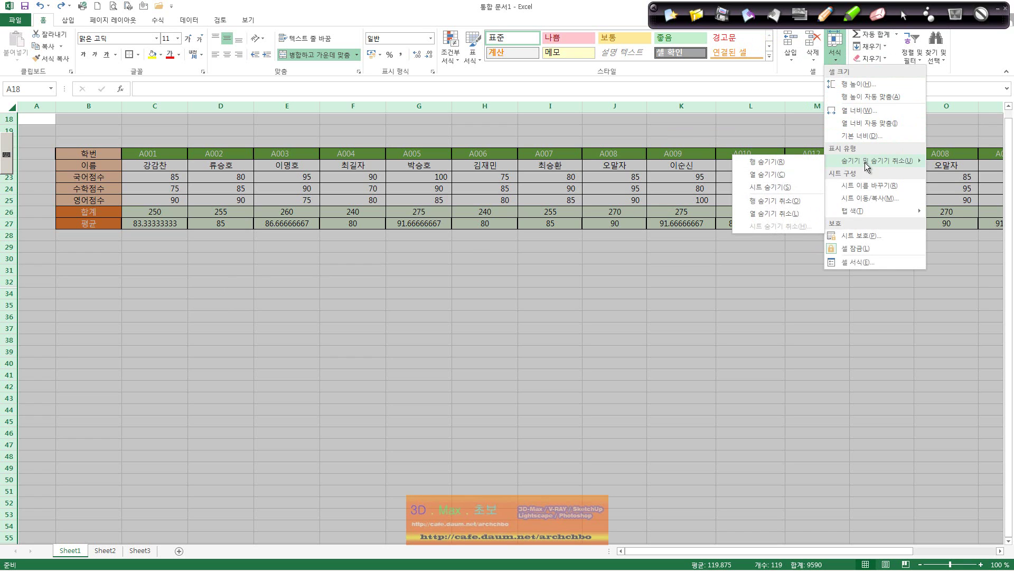
left_click(786, 202)
left_click(588, 278)
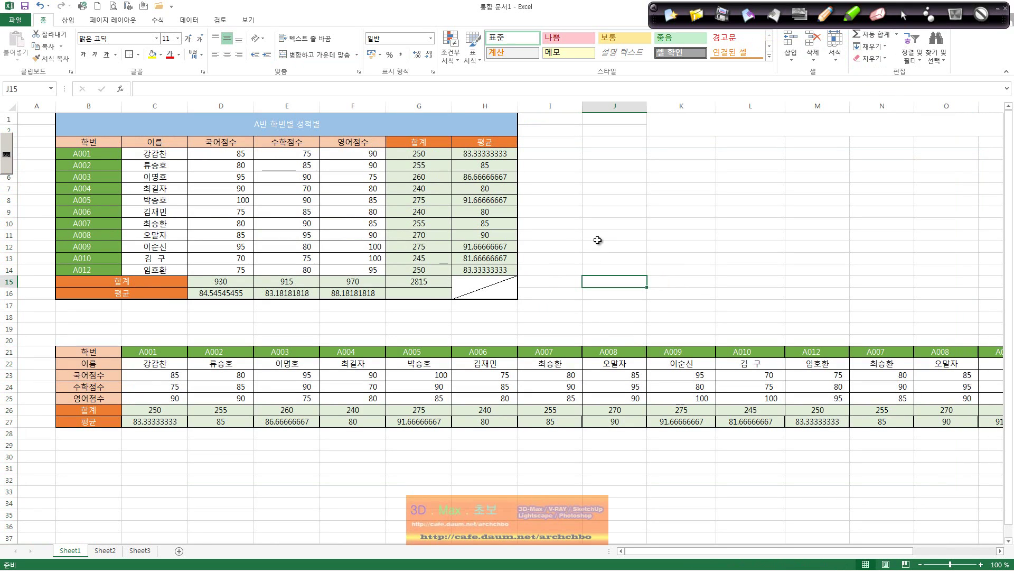
- Delete rows 20–29 holding the transposed table, then select the score table B1:H16
left_click_drag(596, 244, 595, 223)
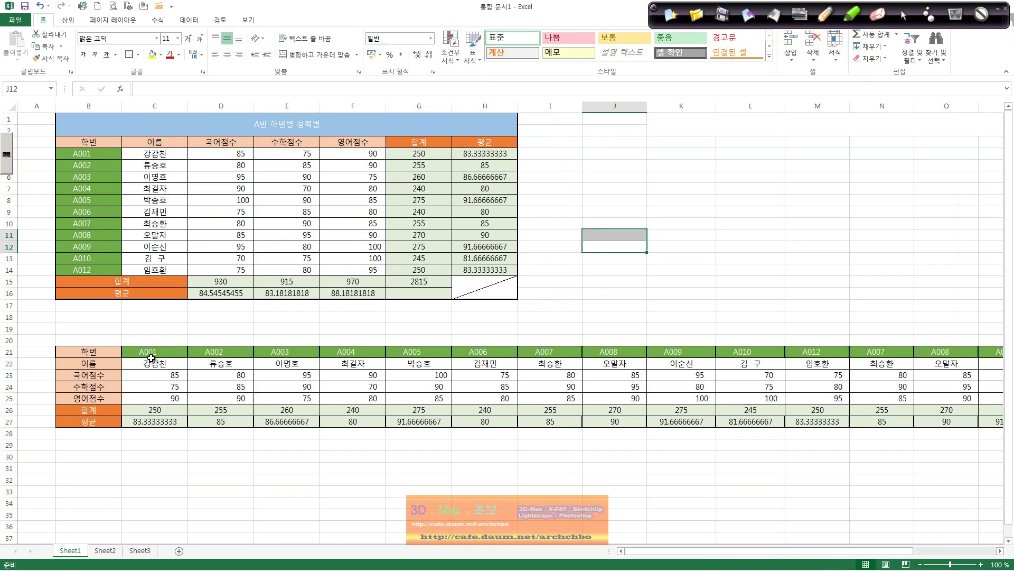
left_click_drag(8, 340, 8, 444)
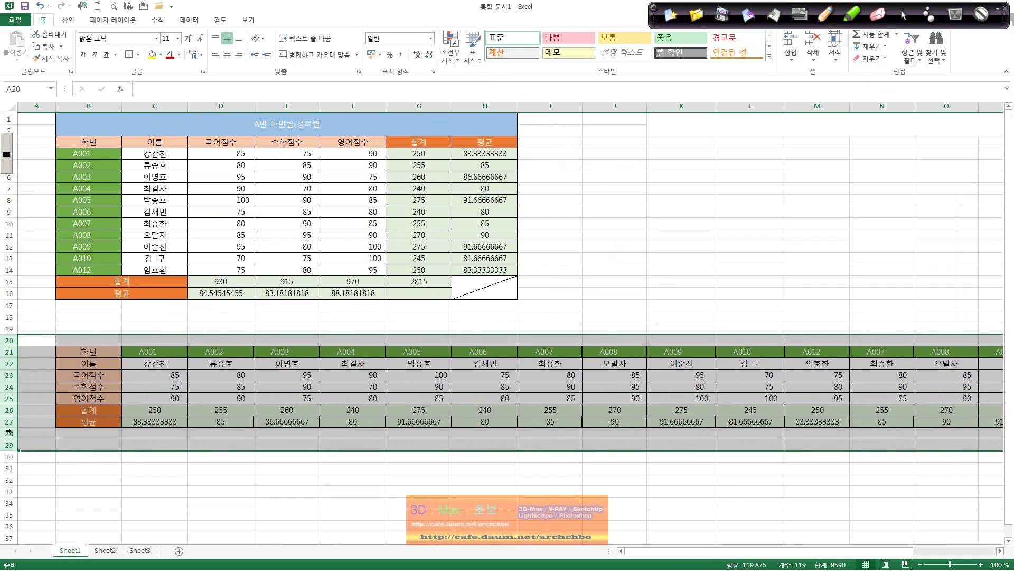
right_click(14, 422)
left_click(77, 349)
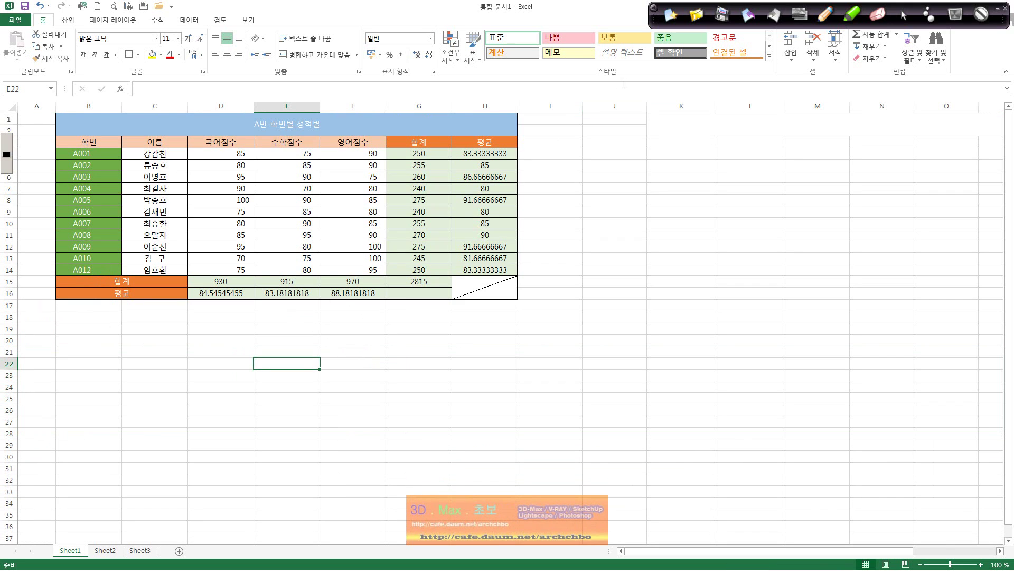
left_click_drag(168, 125, 285, 307)
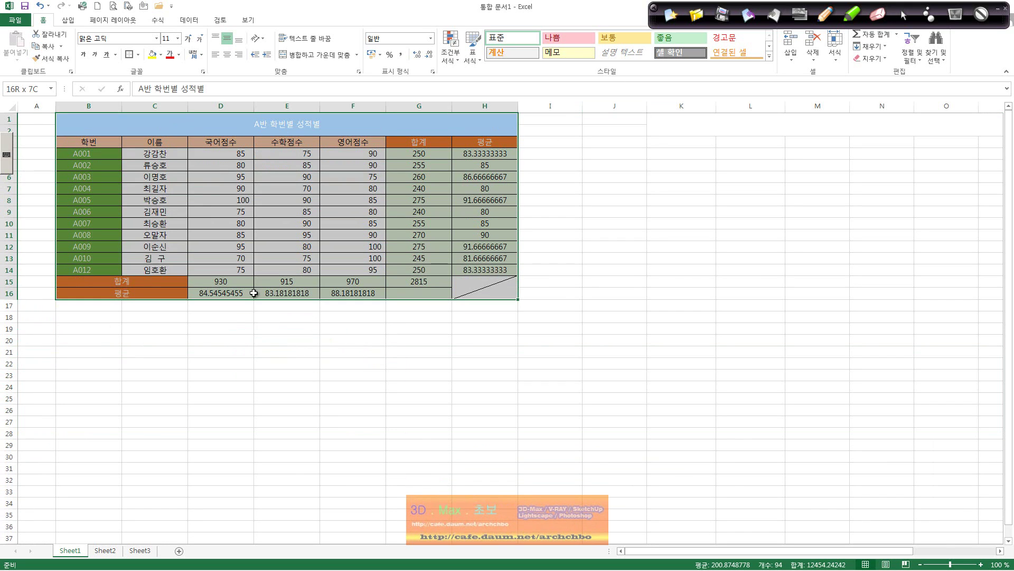
left_click(480, 60)
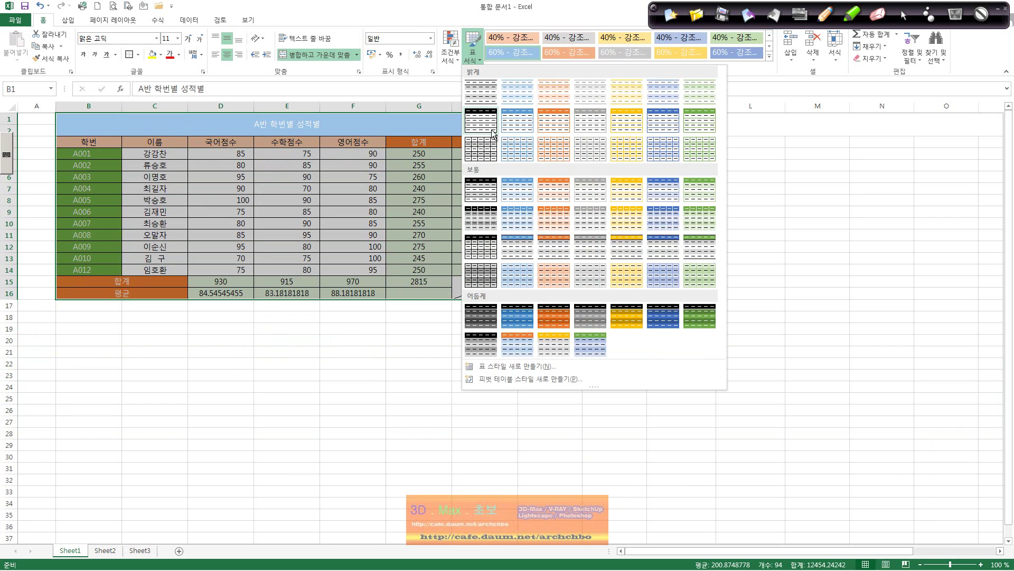
left_click(554, 190)
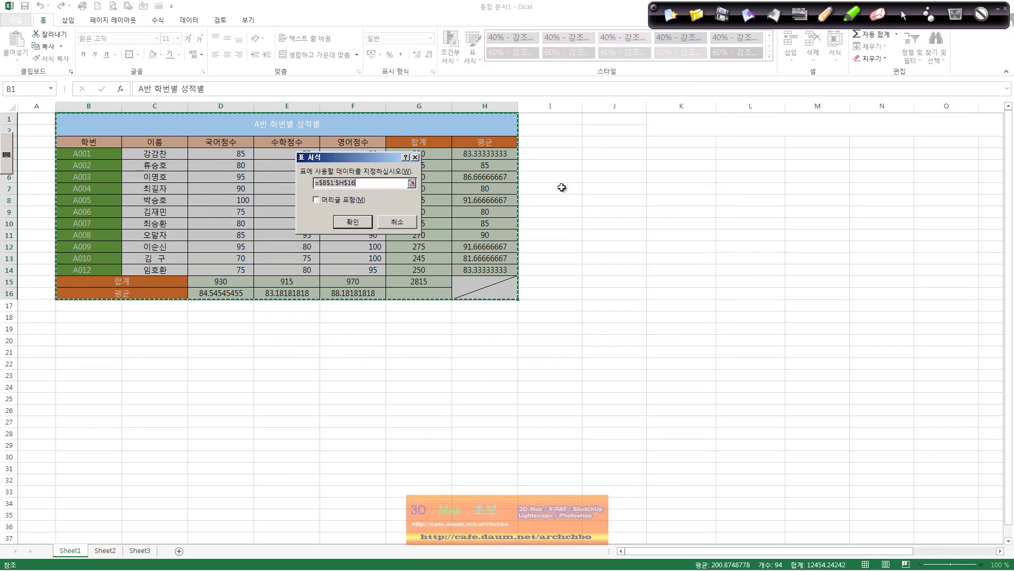
left_click(353, 222)
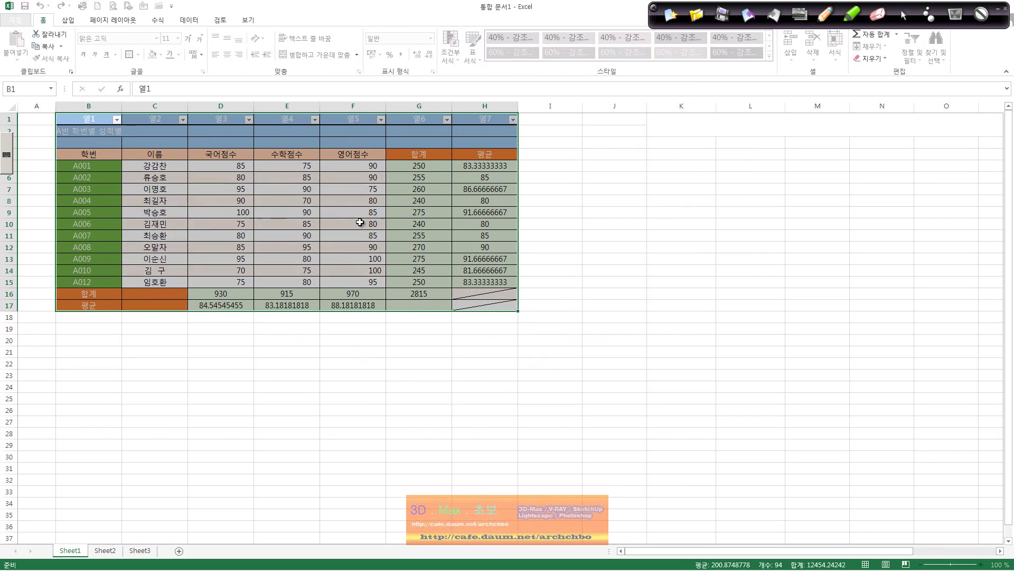
left_click(617, 270)
key("ctrl+z")
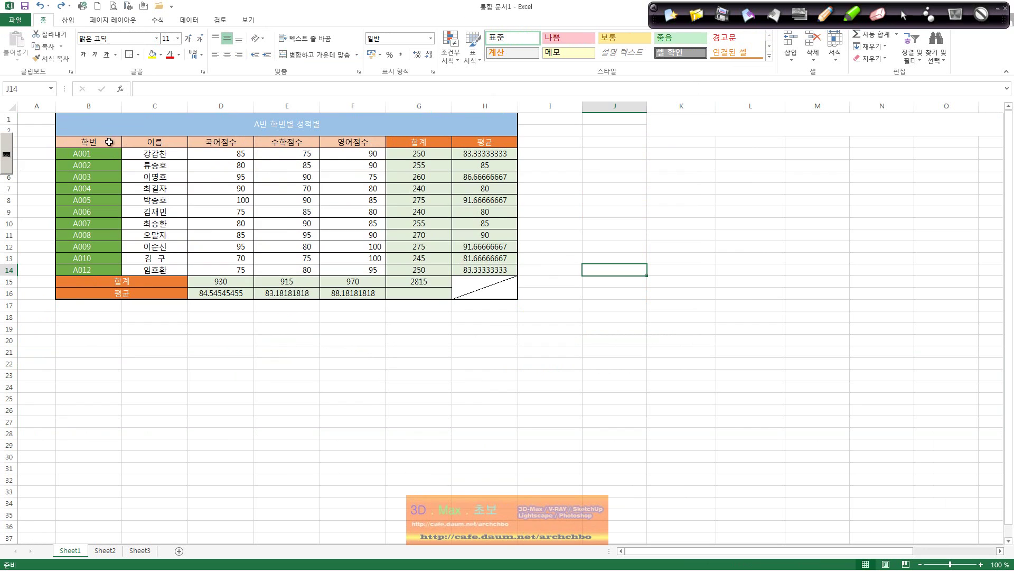
left_click_drag(109, 141, 493, 268)
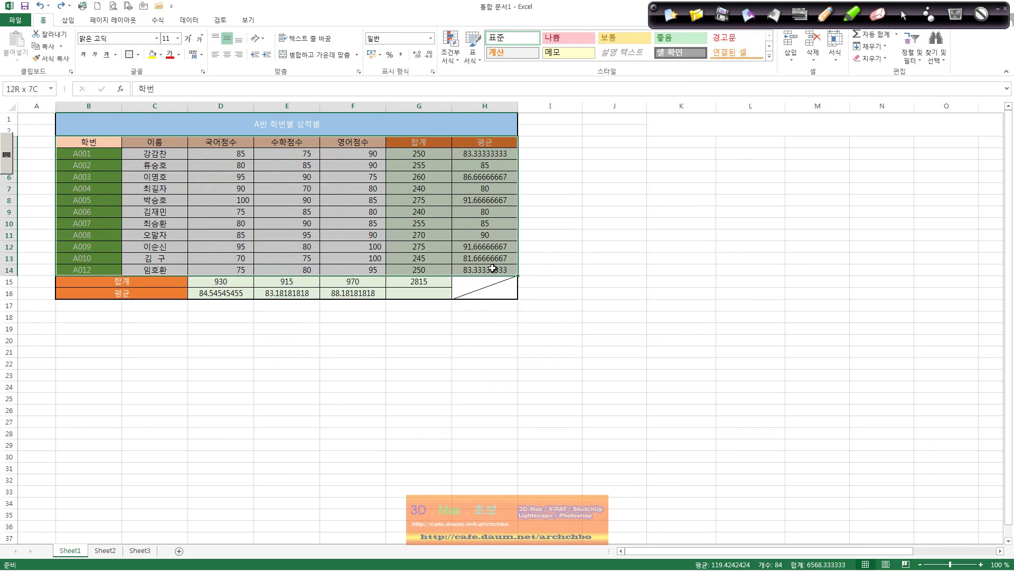
left_click(480, 60)
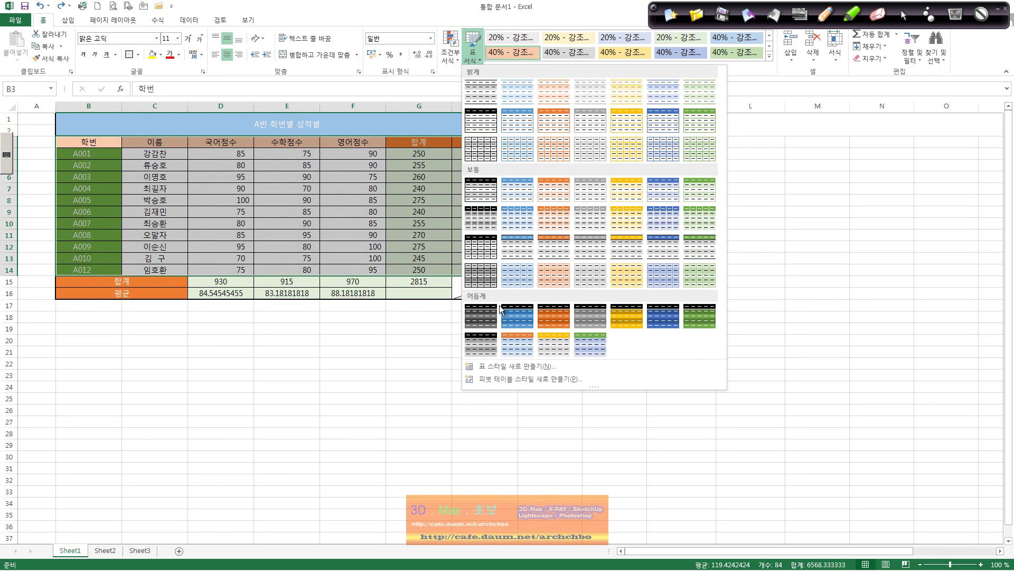
left_click(493, 319)
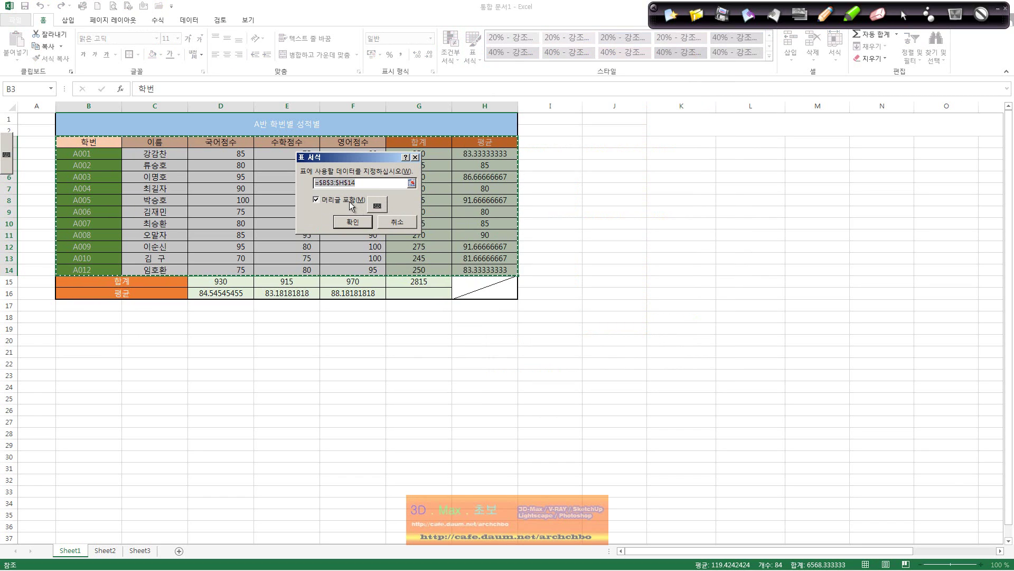
left_click(351, 200)
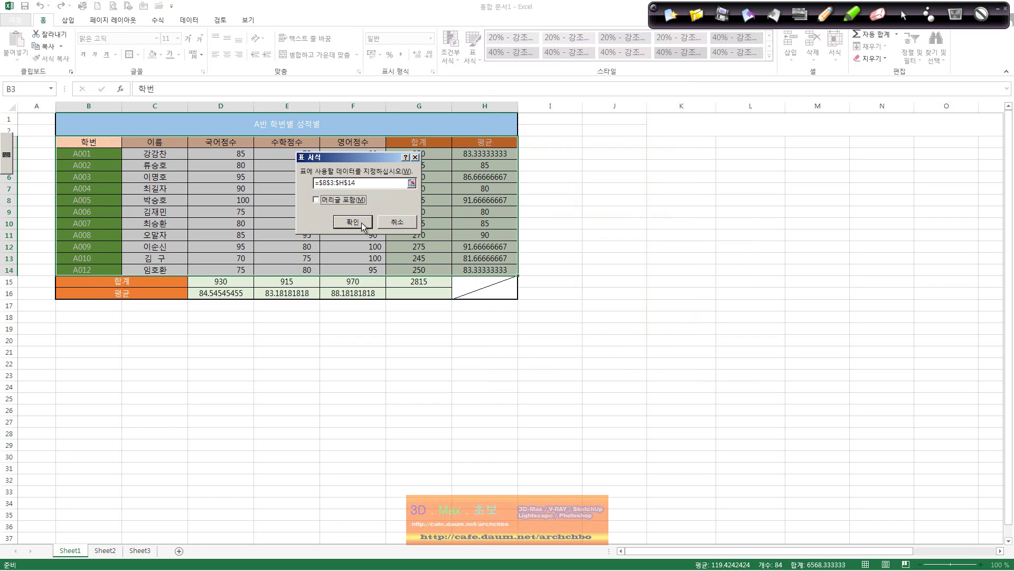
left_click(353, 222)
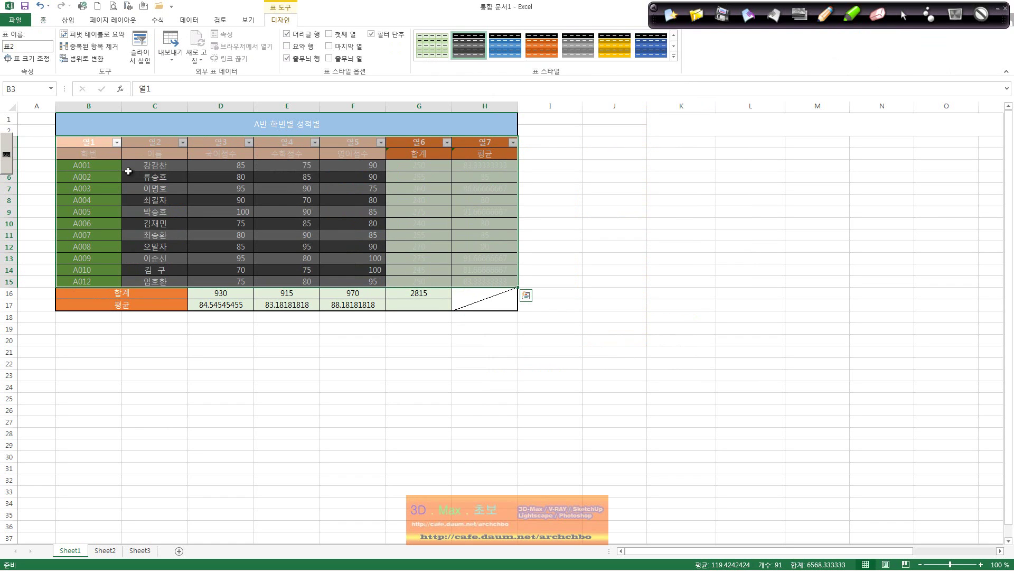
key("ctrl+z")
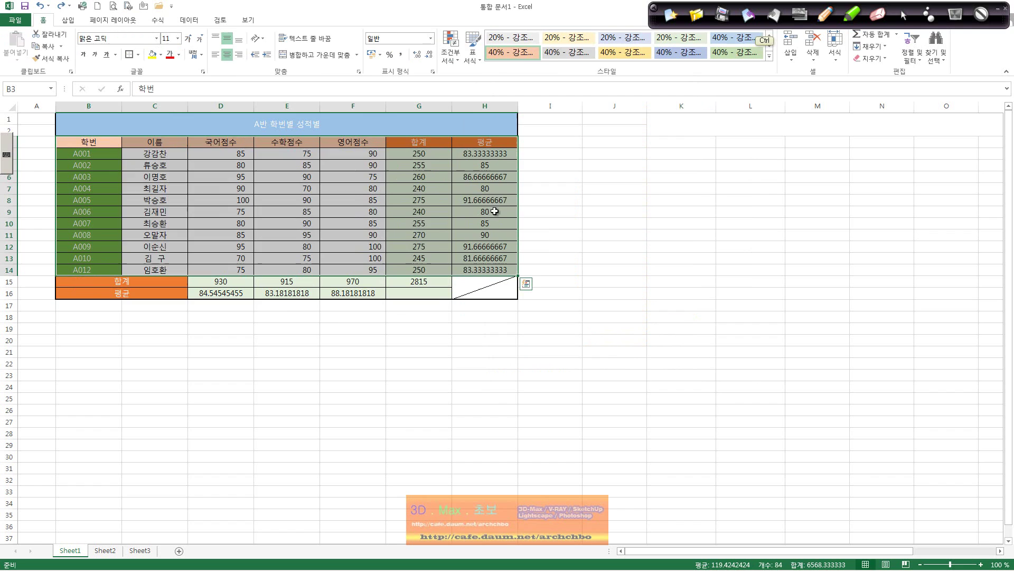
- Convert B3:H14 into a table using a style from the Table Styles gallery
left_click(473, 53)
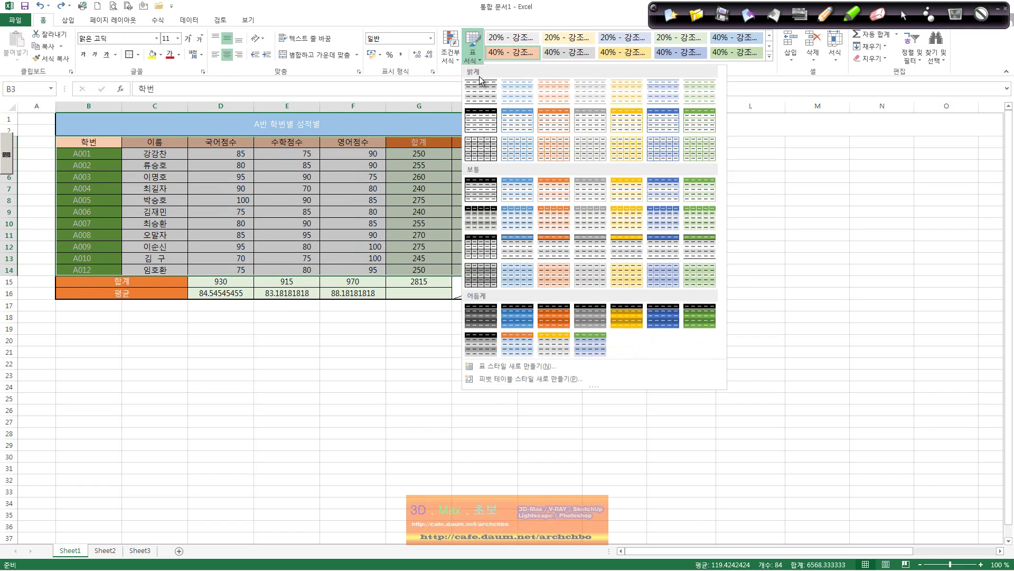
left_click(481, 189)
left_click(353, 222)
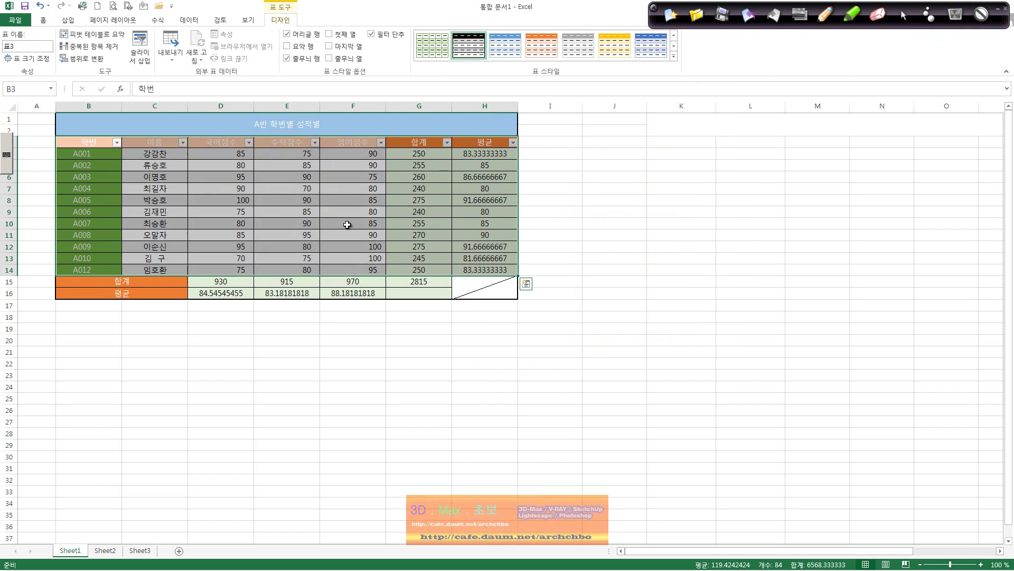
left_click(482, 143)
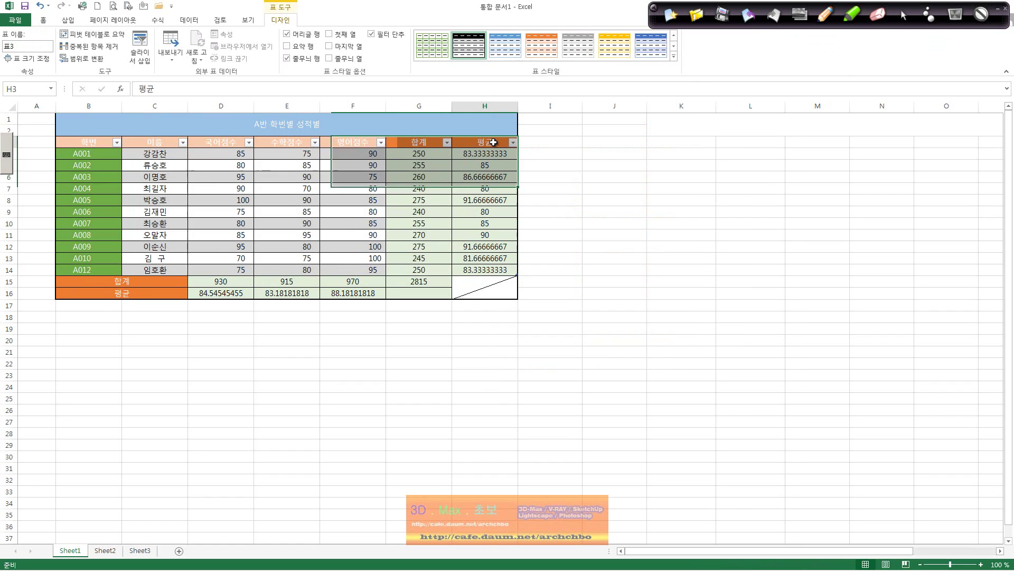
- Check the 학번 and 이름 filter lists, then apply the light yellow banded table style
left_click(117, 142)
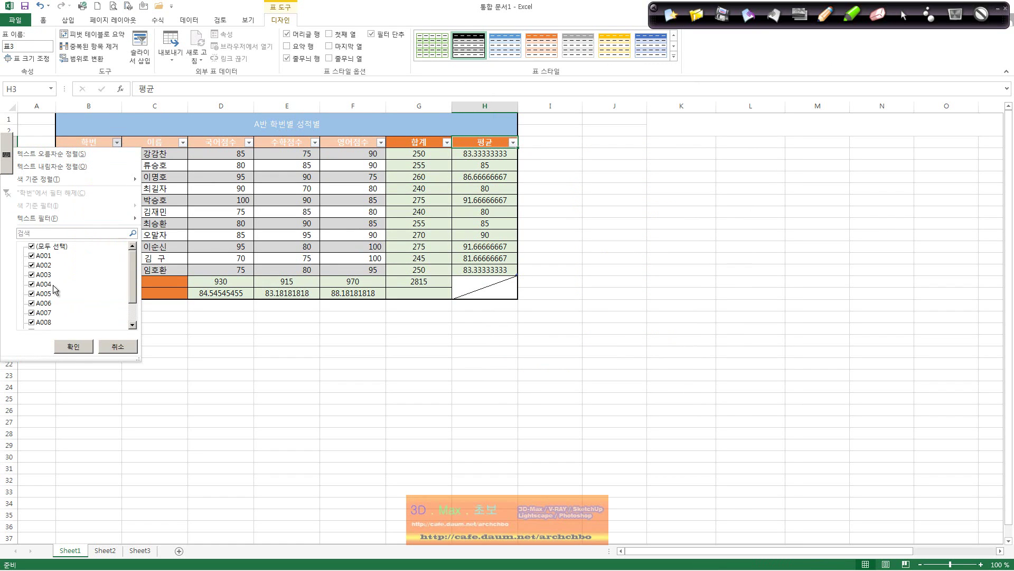
left_click(116, 346)
left_click(182, 142)
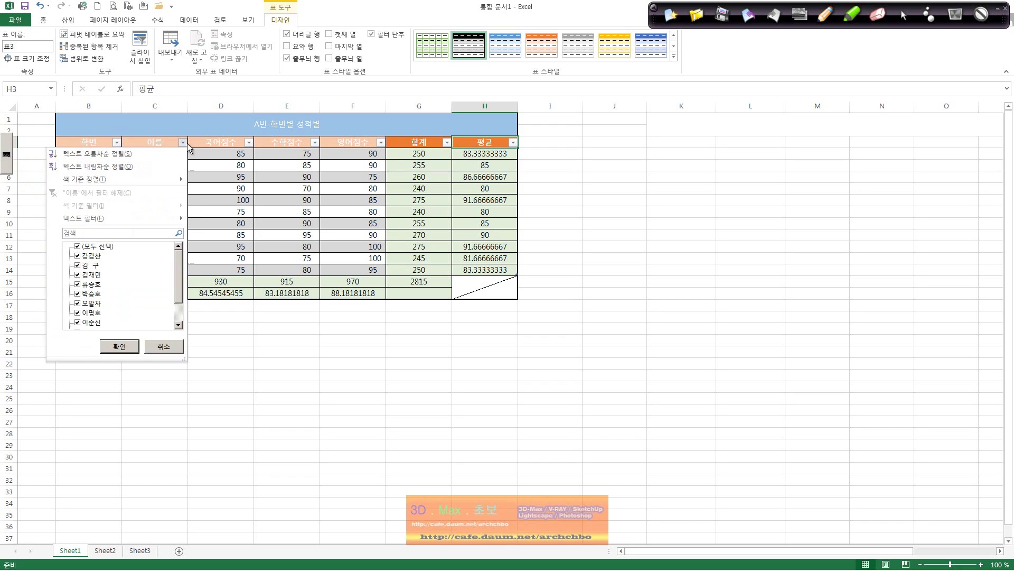
left_click(168, 344)
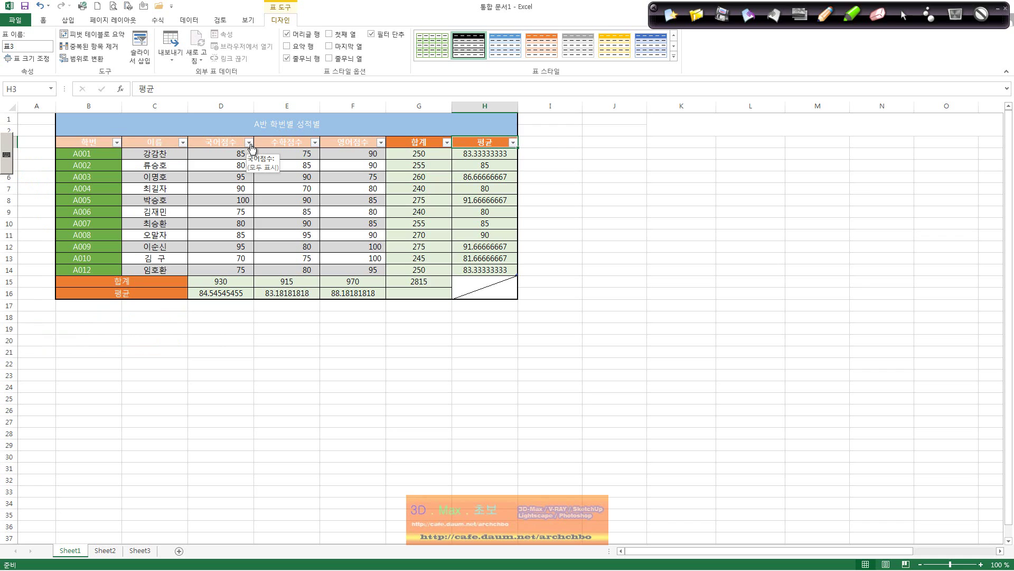
left_click(265, 174)
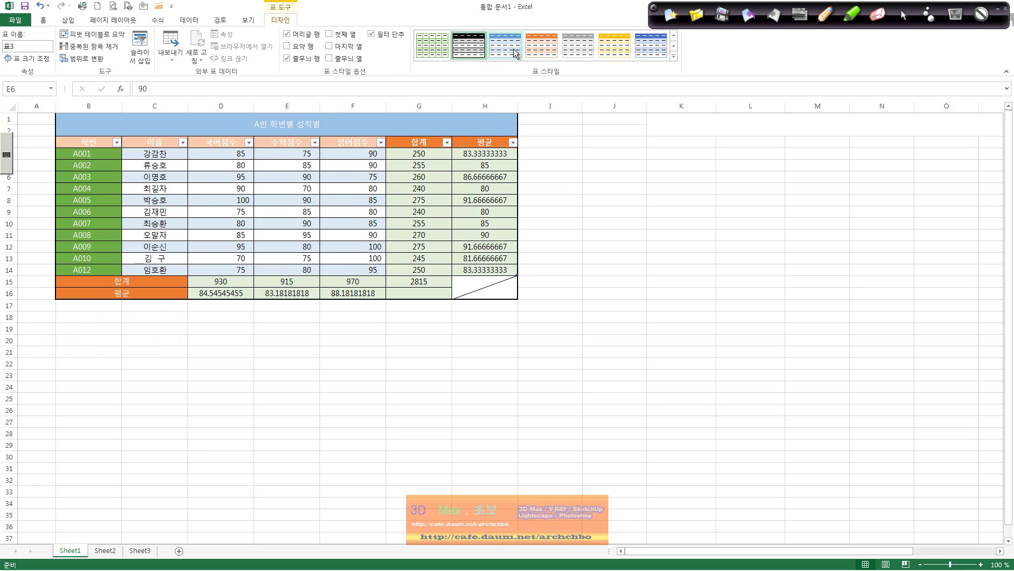
left_click(613, 49)
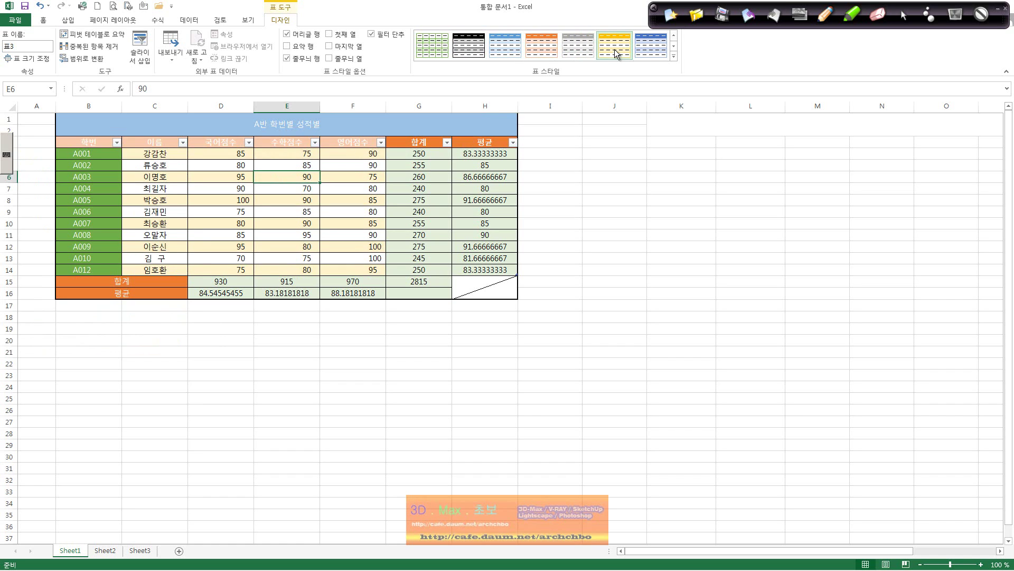
left_click_drag(607, 200, 578, 200)
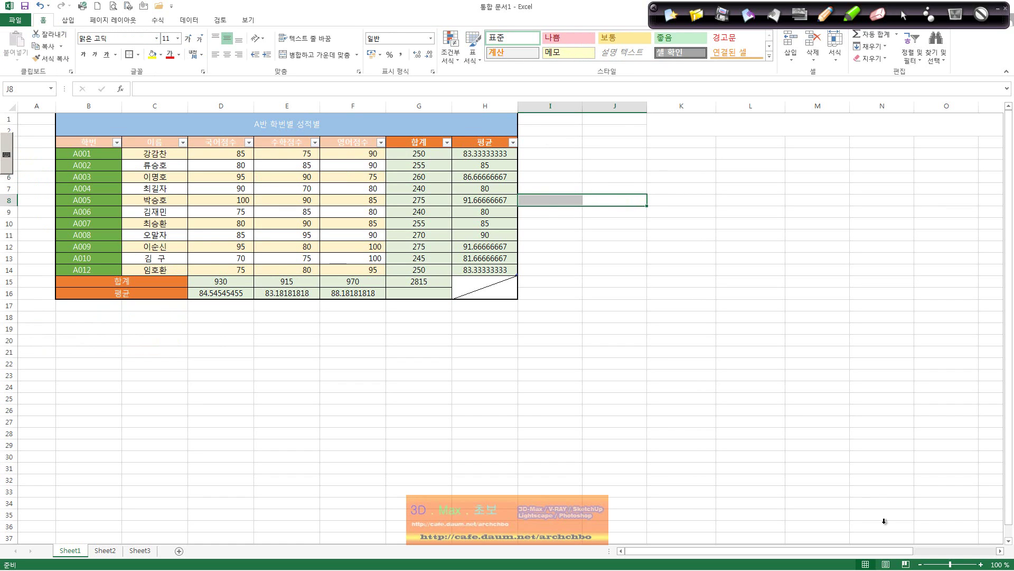
- Select K17, write a blue ink note near column K, and circle the K17 cell address
left_click(680, 301)
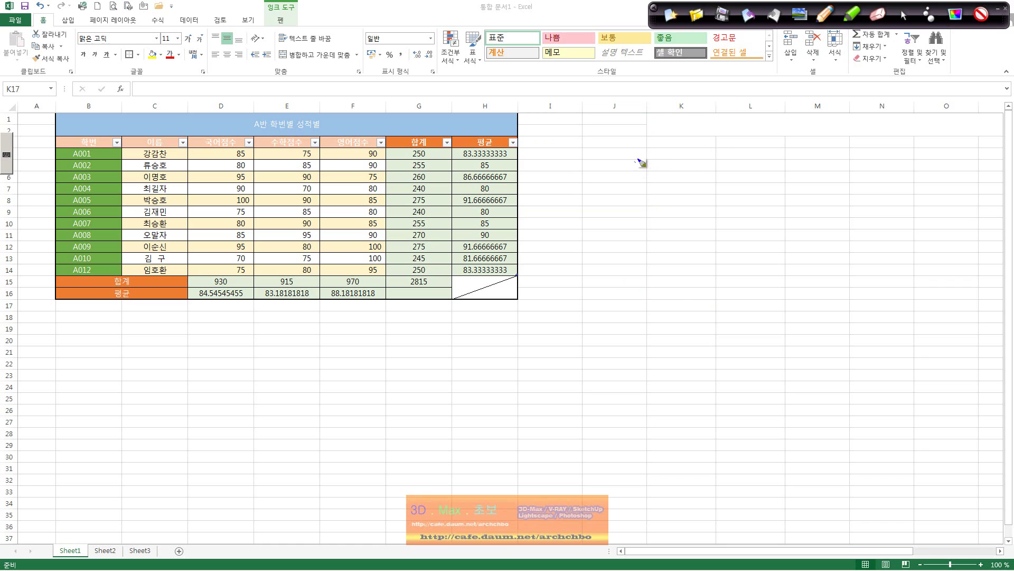
mouse_move(639, 161)
left_mouse_down()
mouse_move(645, 175)
mouse_move(675, 143)
mouse_move(733, 162)
mouse_move(777, 142)
mouse_move(778, 164)
mouse_move(811, 153)
mouse_move(825, 135)
mouse_move(828, 174)
left_mouse_up()
left_click_drag(844, 158, 848, 156)
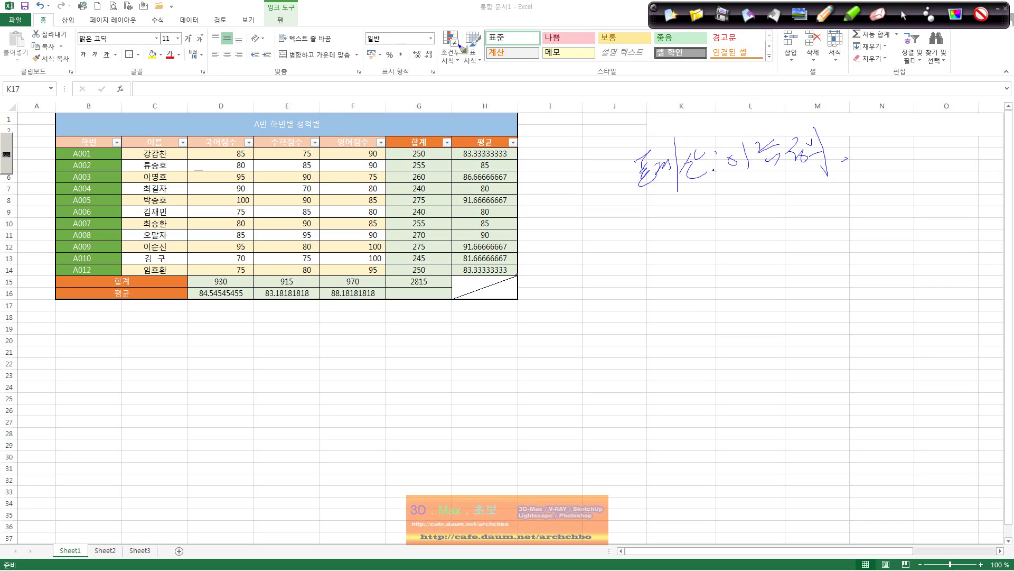
mouse_move(24, 97)
left_mouse_down()
mouse_move(9, 82)
mouse_move(33, 91)
left_mouse_up()
left_click(903, 15)
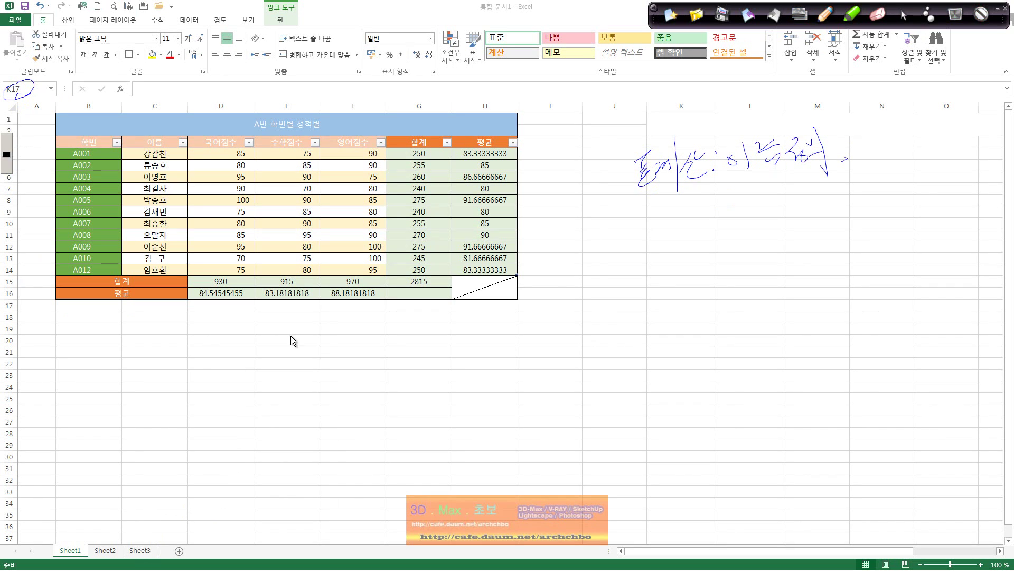
- Enter 50 in cell C5 of Sheet3, then go back to Sheet1
left_click(140, 550)
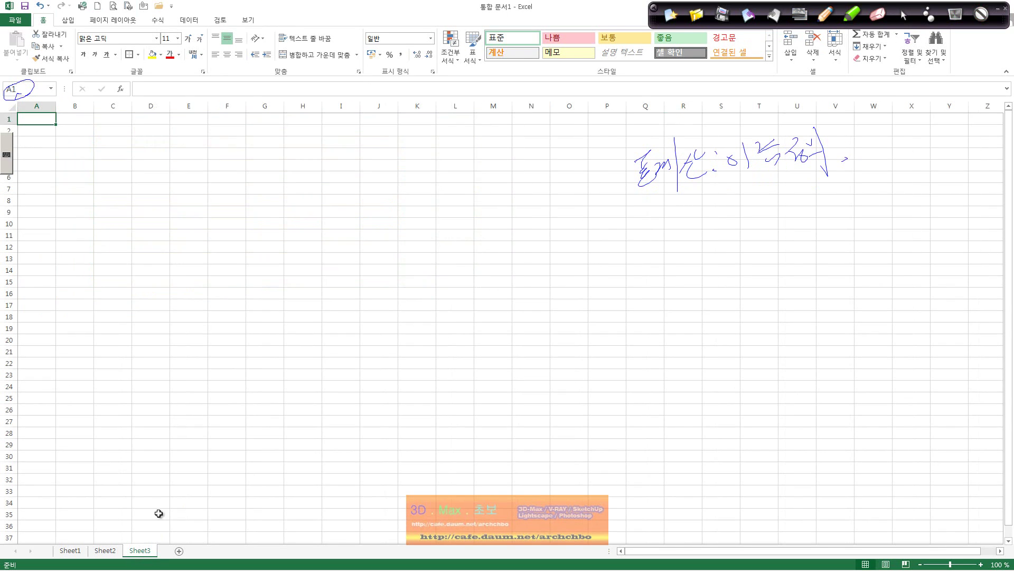
left_click(125, 166)
type("50")
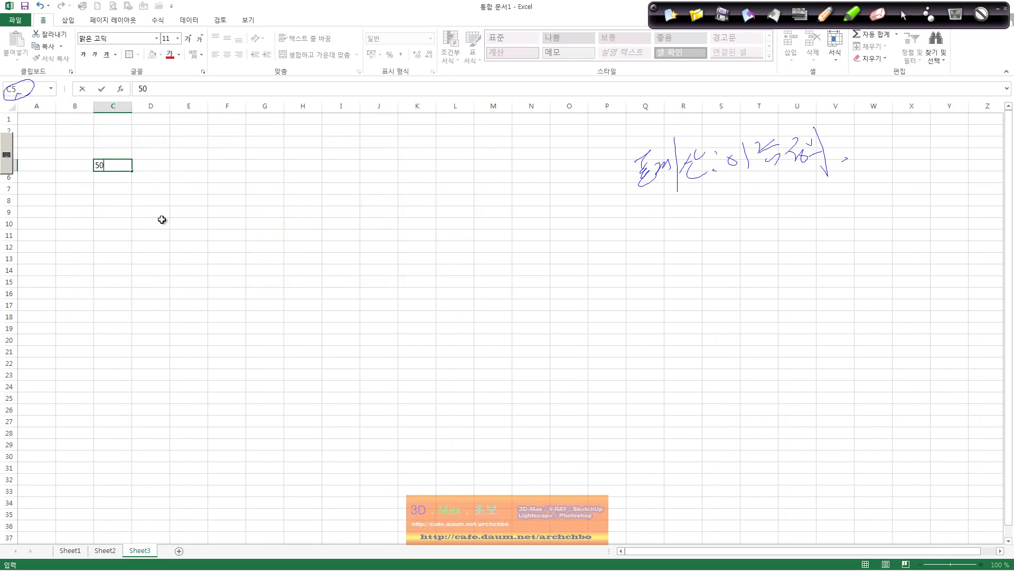
key("Return")
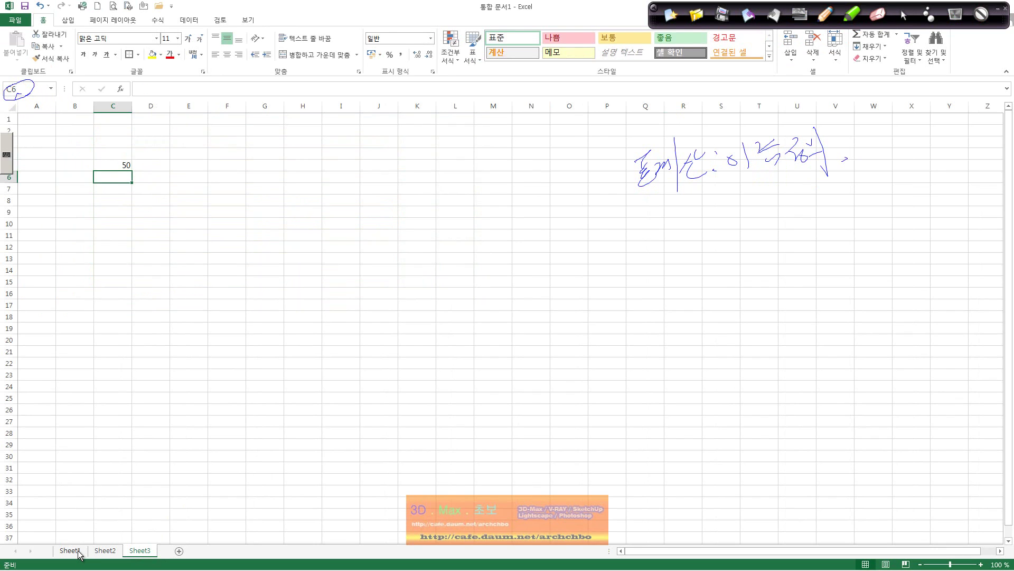
left_click(79, 552)
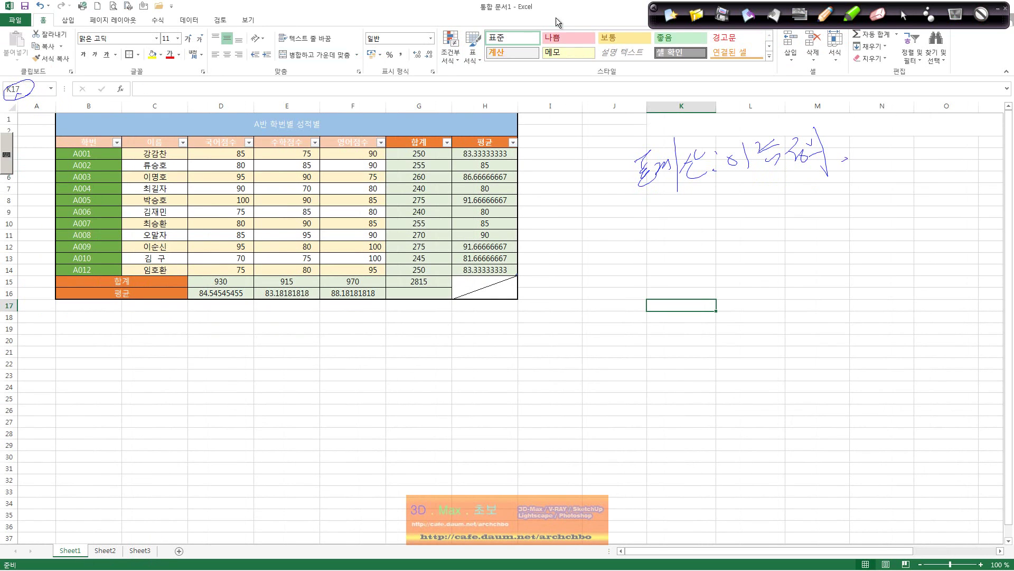
- Erase the ink notes, jump to Sheet3!C5 through the Name Box, and return to Sheet1
left_click(903, 19)
left_click(908, 17)
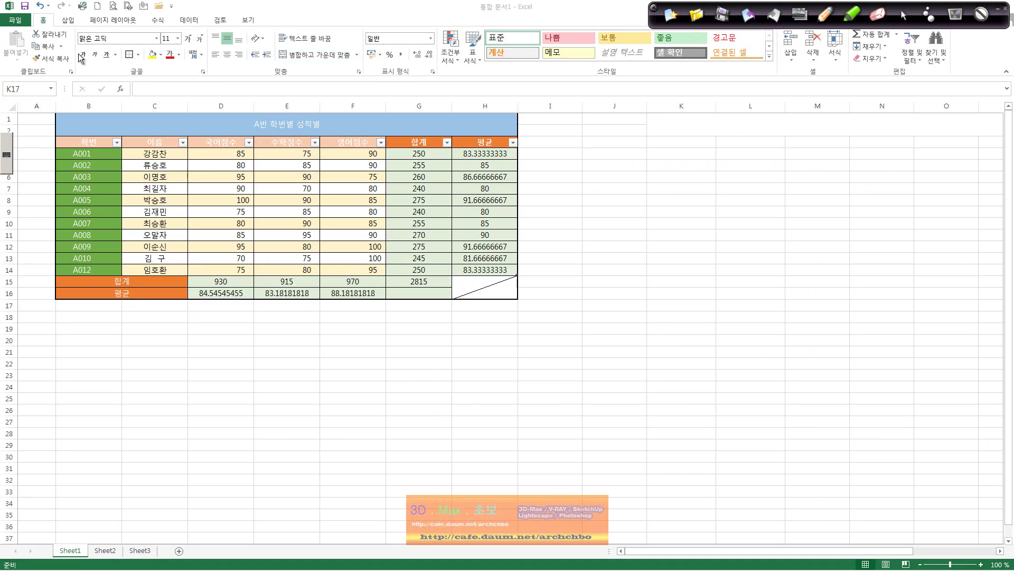
left_click(34, 89)
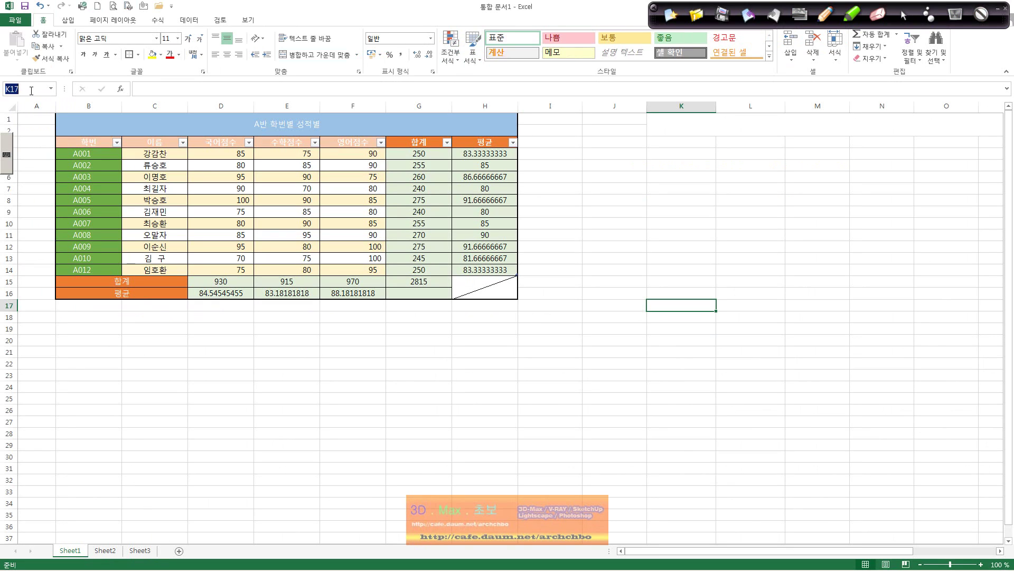
key("BackSpace")
key("Return")
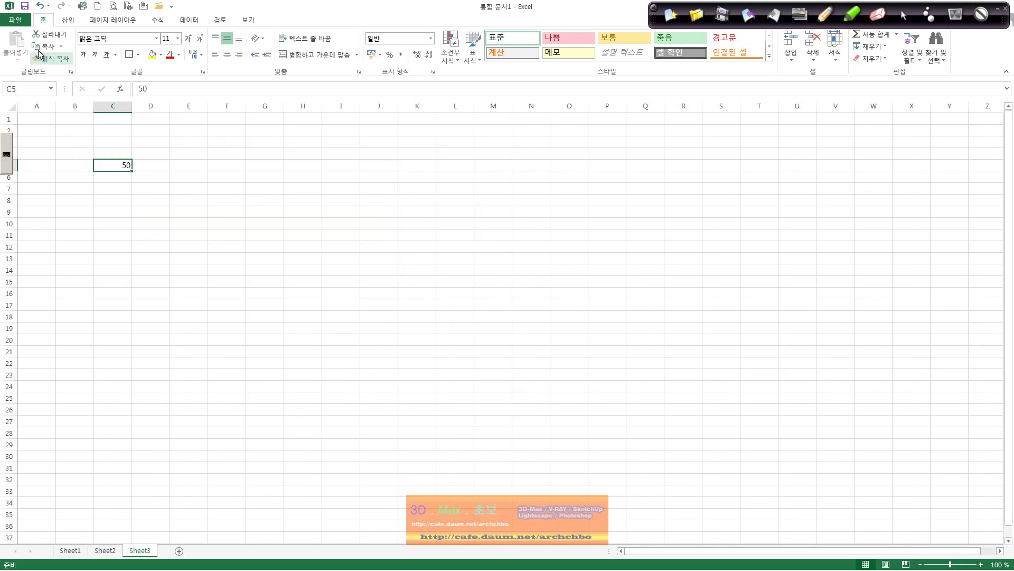
left_click(69, 551)
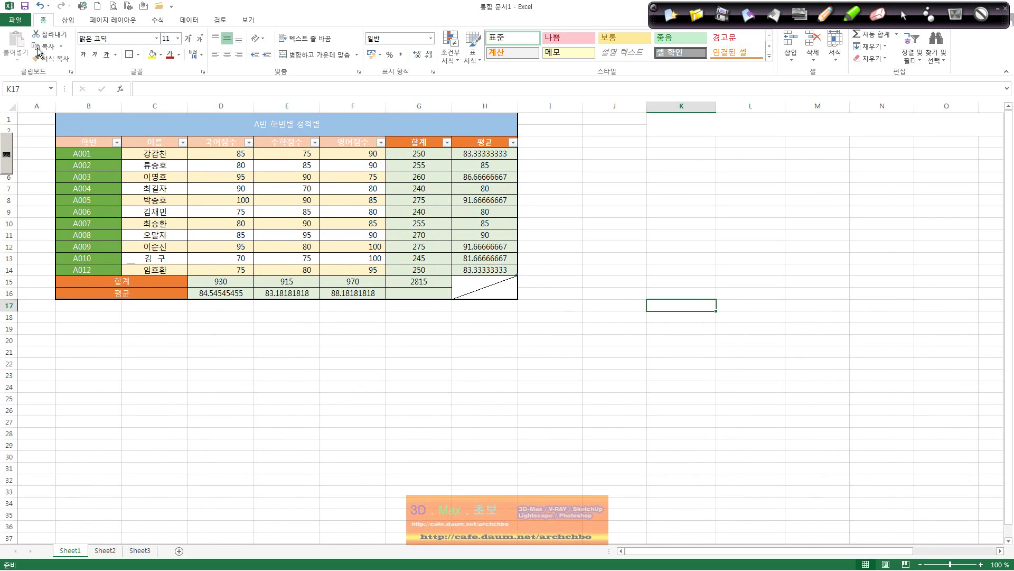
- Select several score table cells in turn, including B5, C7, D6 and E5
left_click(118, 391)
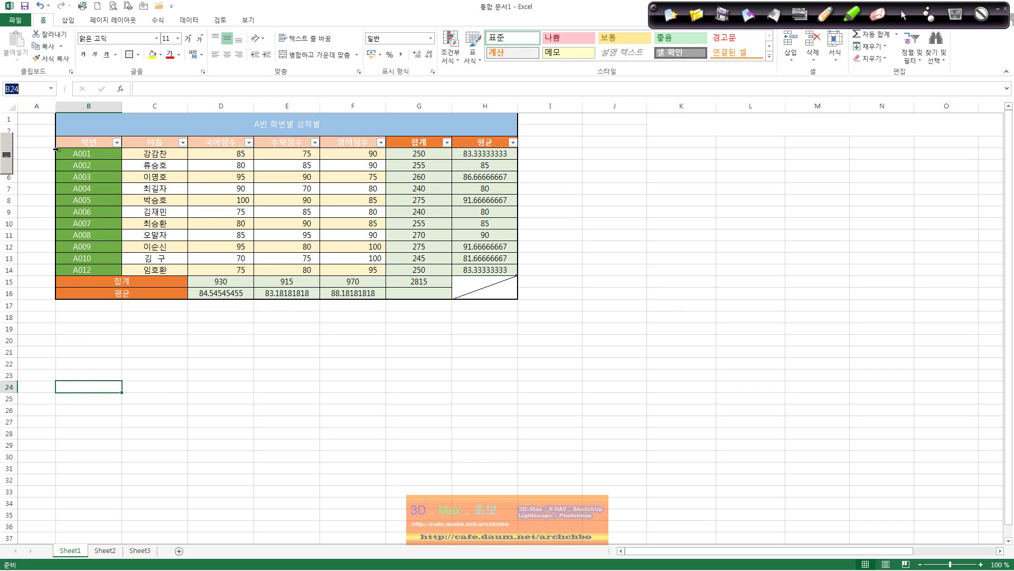
left_click(201, 376)
left_click(104, 159)
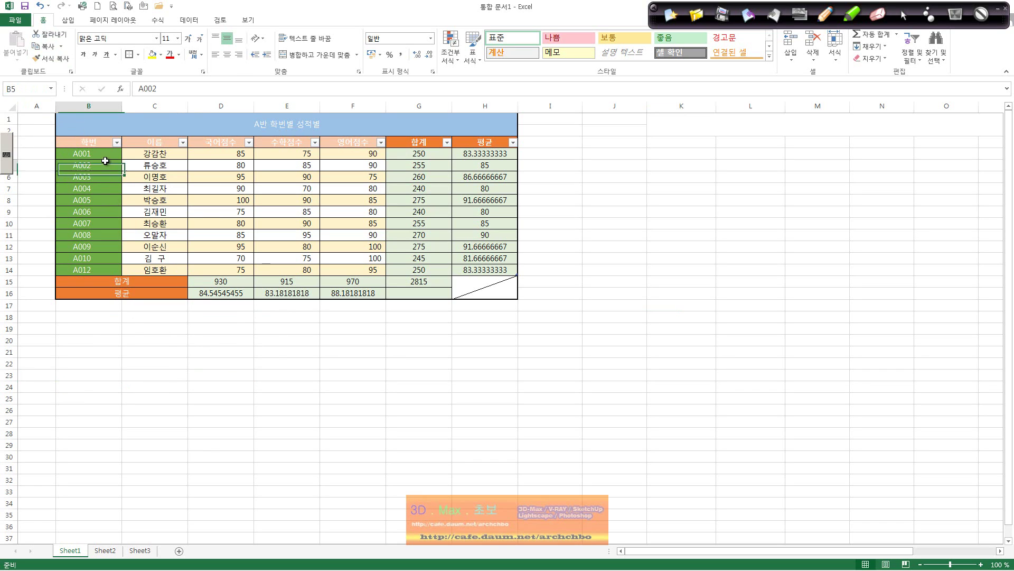
left_click(151, 191)
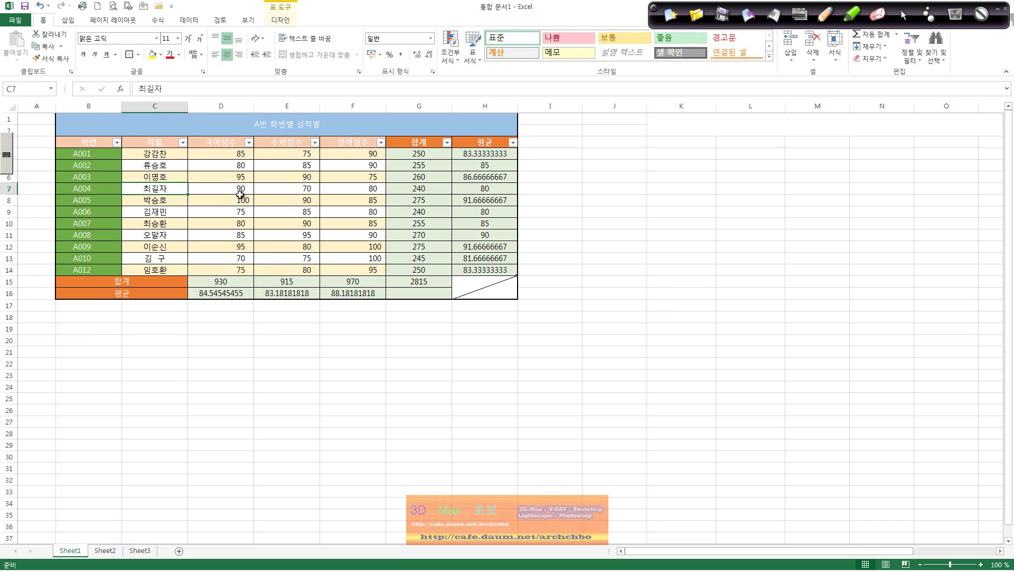
left_click(241, 191)
left_click(238, 177)
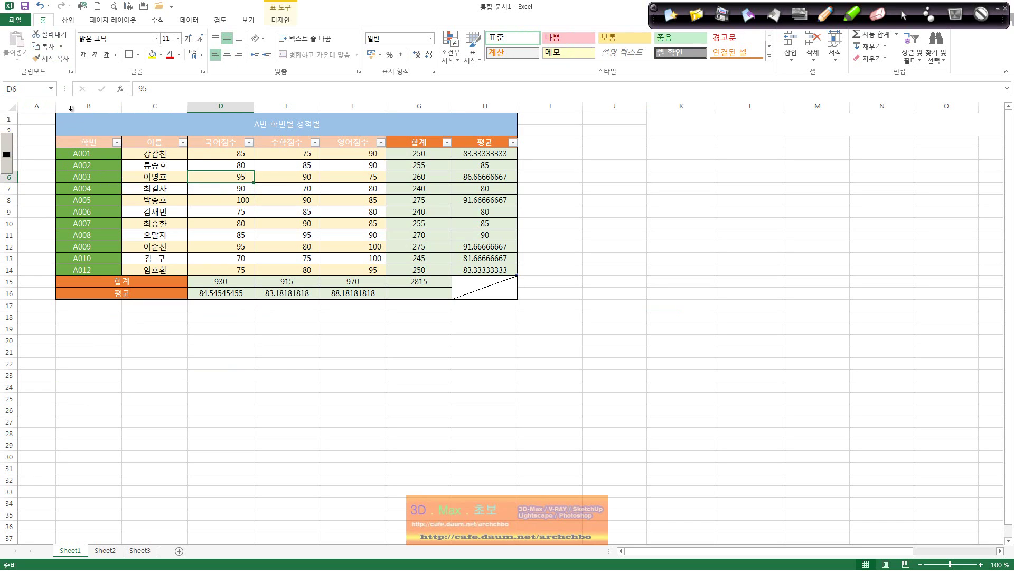
left_click(274, 177)
left_click(301, 166)
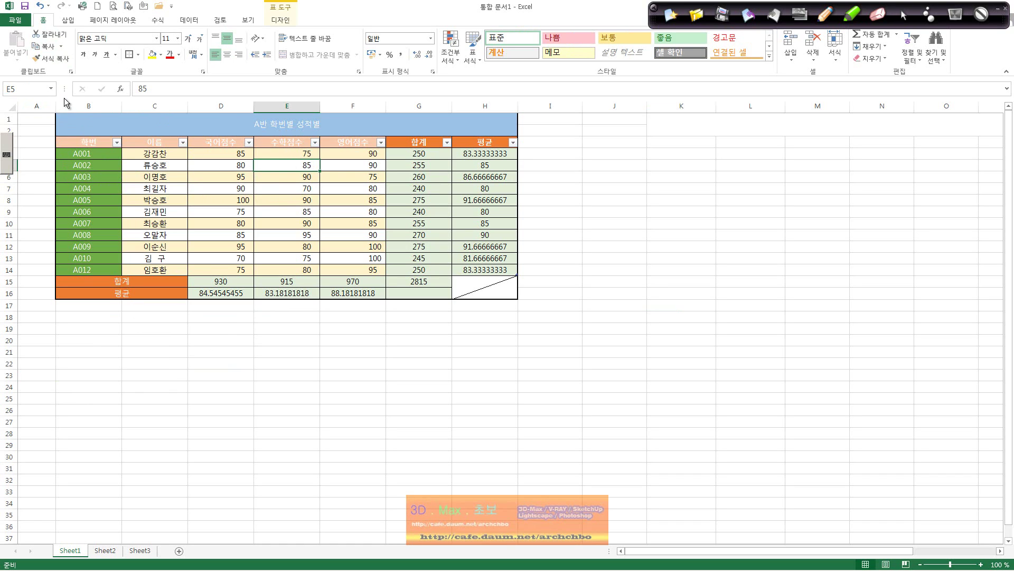
- Check the G4 total formula, then clear the totals and averages in G4:H13
left_click(348, 222)
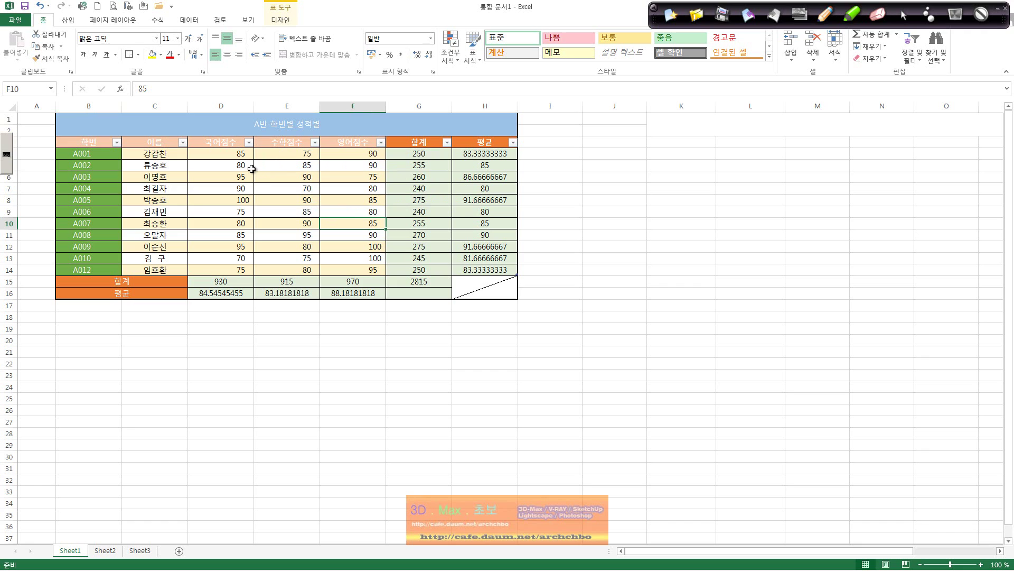
left_click_drag(230, 154, 356, 154)
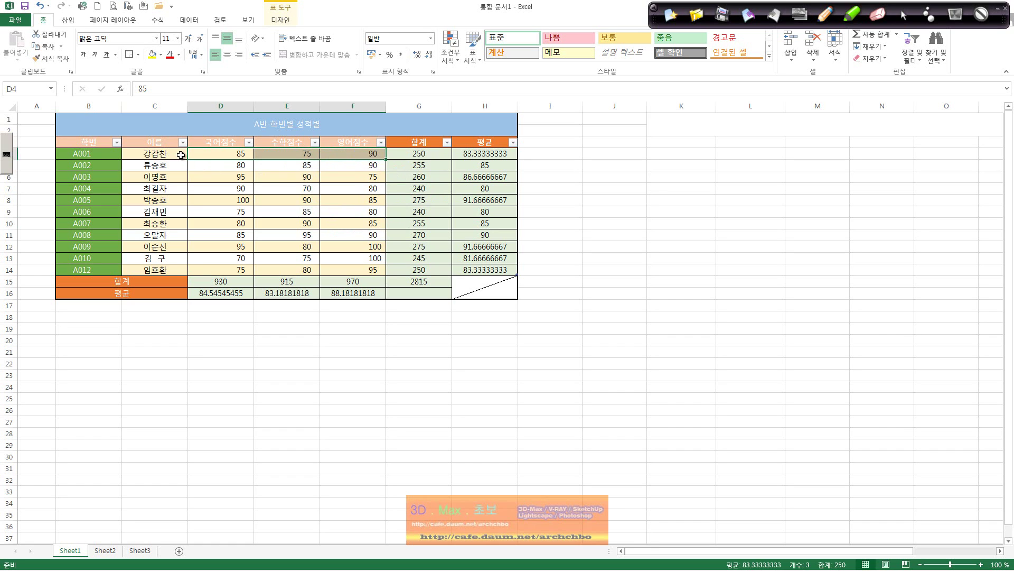
left_click(418, 153)
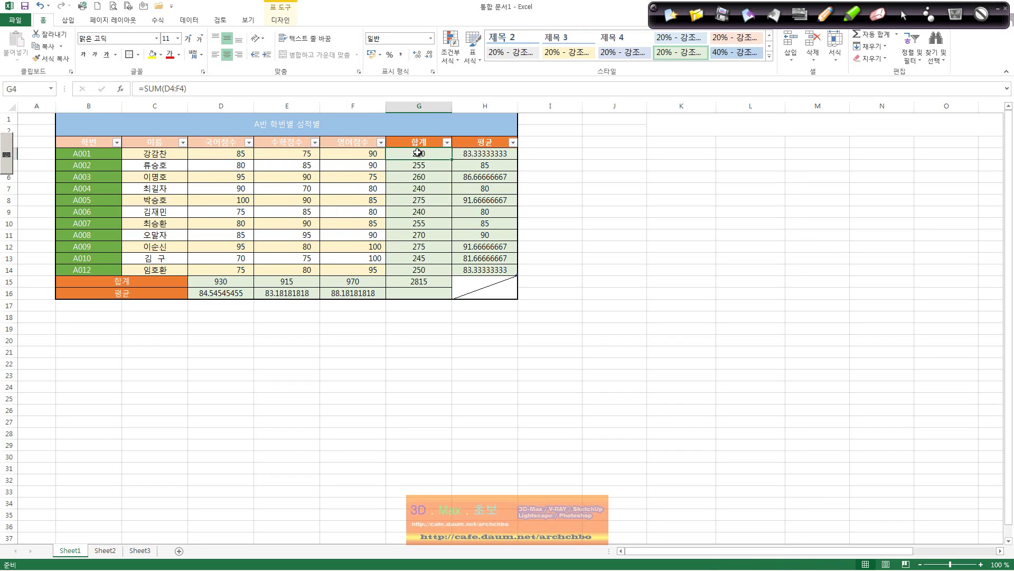
left_click_drag(418, 153, 508, 259)
key("Delete")
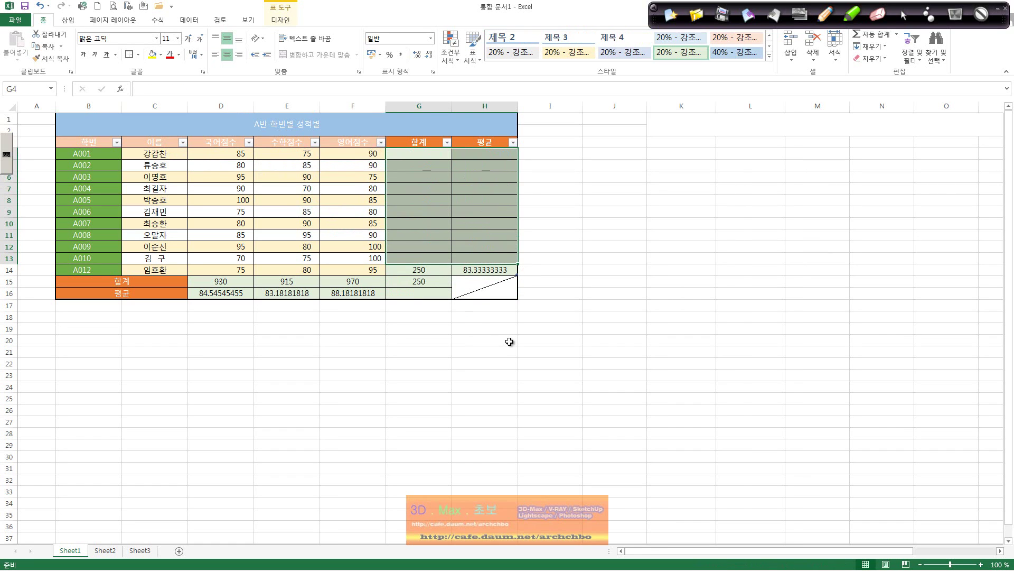
- Delete the last student's total and average and the subject total and average rows 15–16
left_click_drag(509, 342, 426, 269)
key("Delete")
left_click_drag(414, 323, 224, 281)
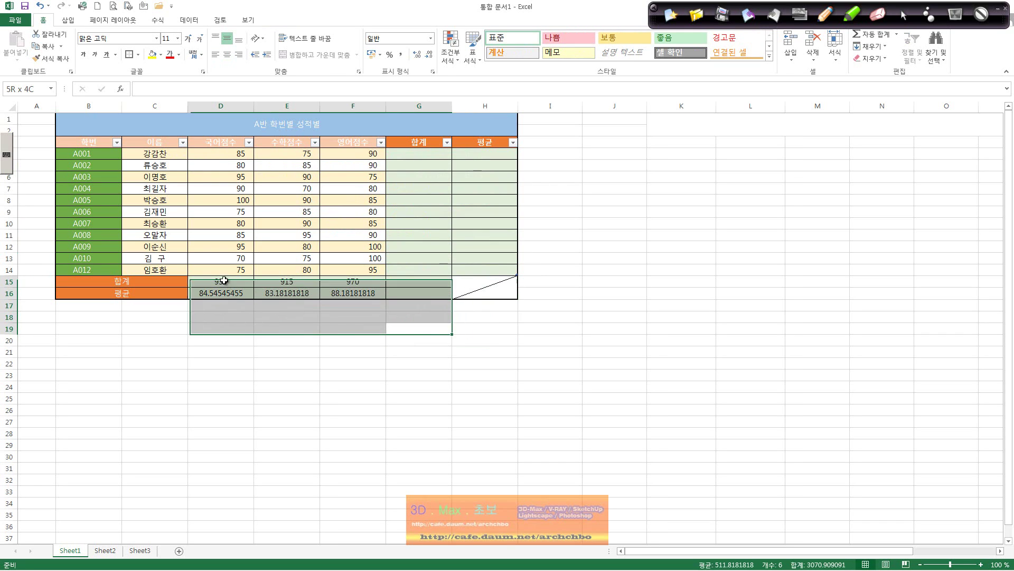
key("Delete")
left_click(336, 340)
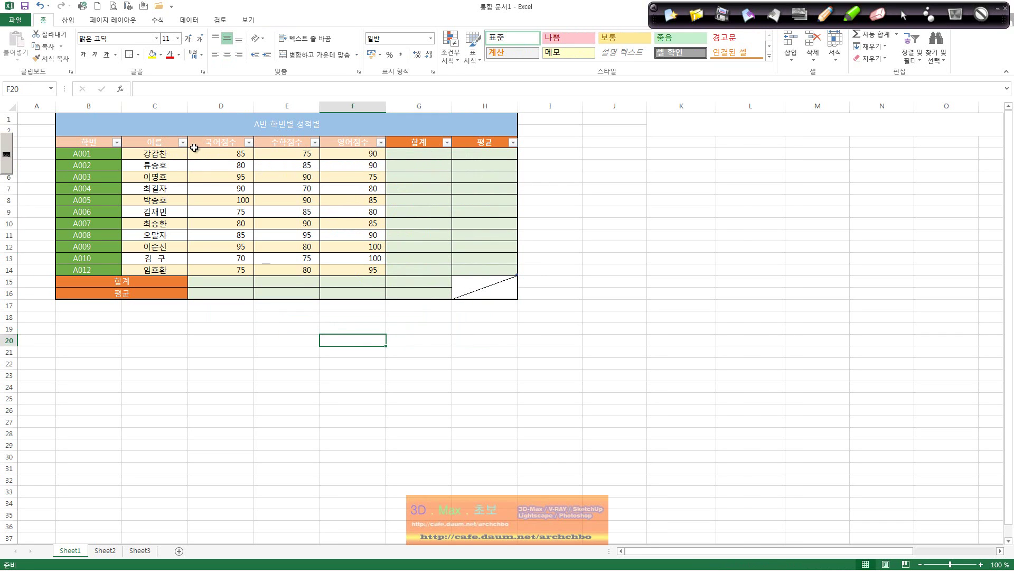
left_click_drag(216, 154, 339, 157)
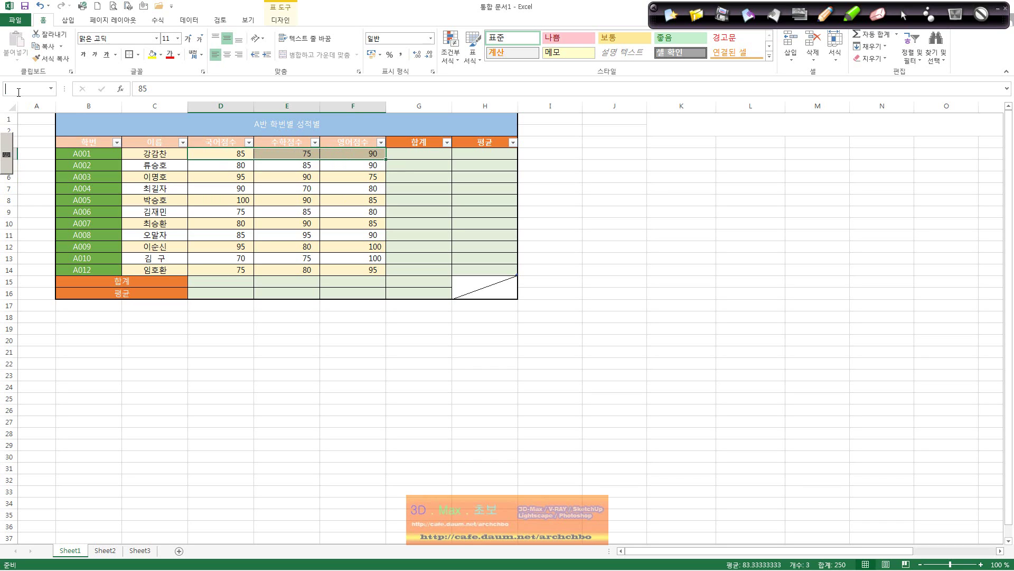
type("ㅇㄱ")
type("ㅏㄴ")
left_click_drag(240, 166, 344, 164)
left_click(36, 86)
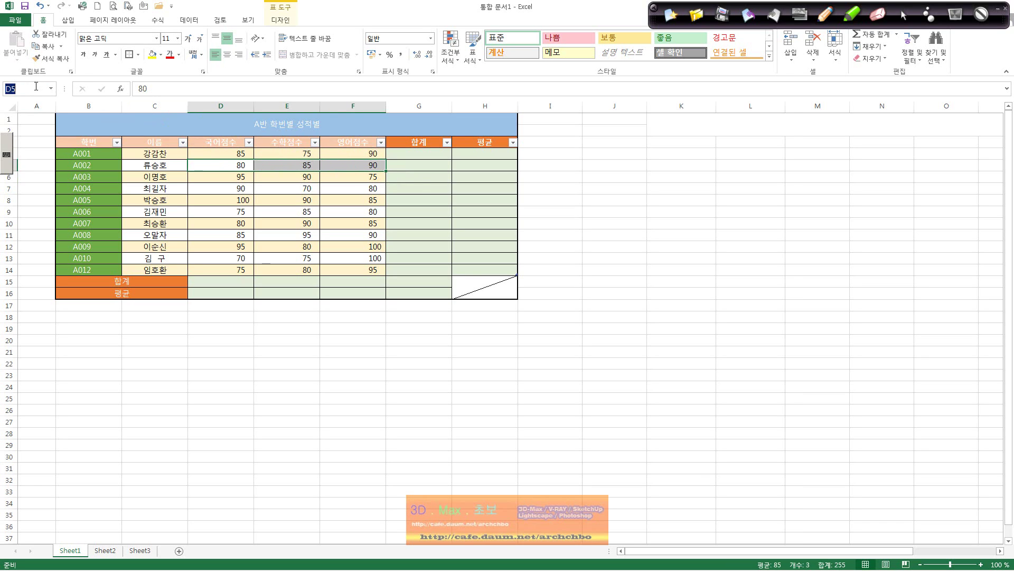
type("류승호")
left_click_drag(227, 178, 365, 178)
left_click(18, 89)
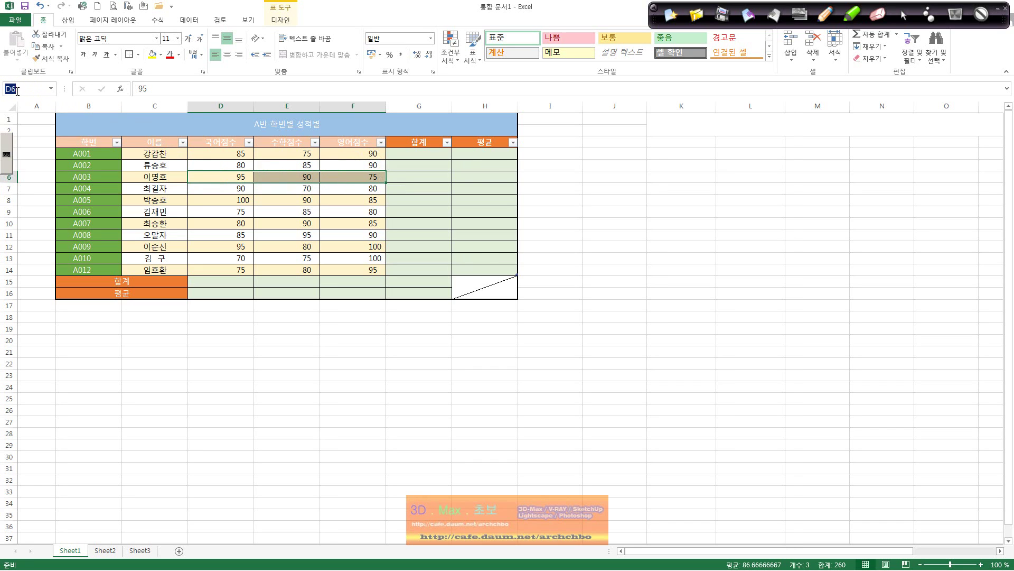
type("명호")
key("Return")
- Name the Korean score cells D4:D14 국어점수 and review the list of defined names
left_click_drag(242, 152, 221, 269)
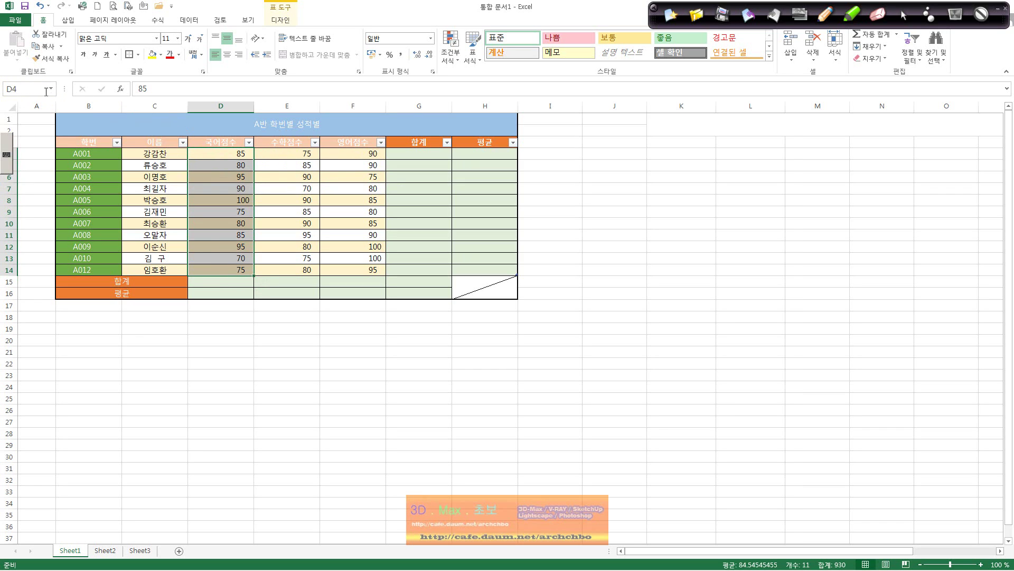
type("국어점ㅅ")
key("Return")
left_click_drag(241, 156, 226, 275)
left_click(37, 90)
type("어점수")
key("Return")
left_click(227, 176)
left_click(52, 89)
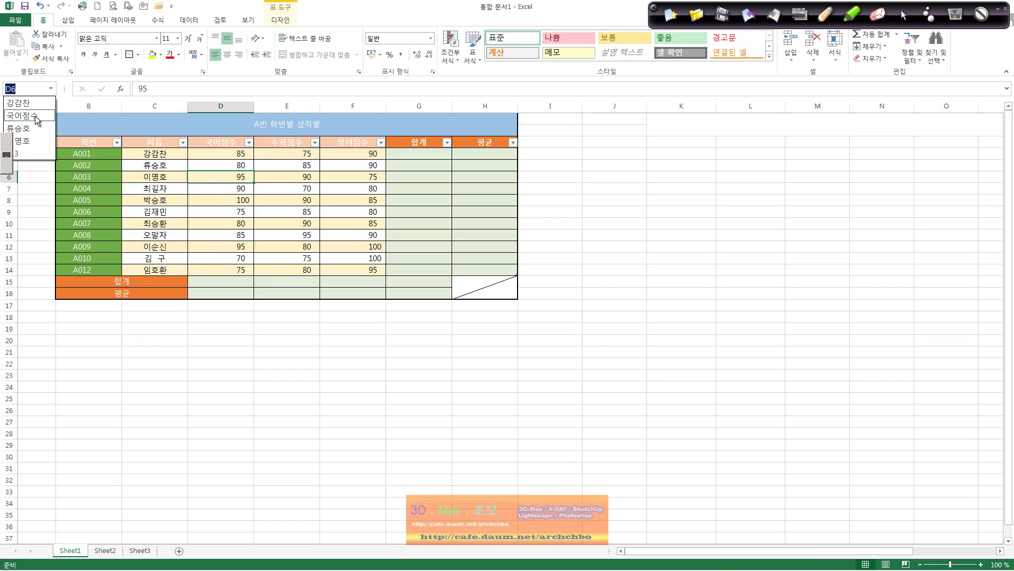
- Begin naming the math E4:E14 and English F4:F14 score columns, cancelling the unfinished names
left_click_drag(298, 153, 294, 269)
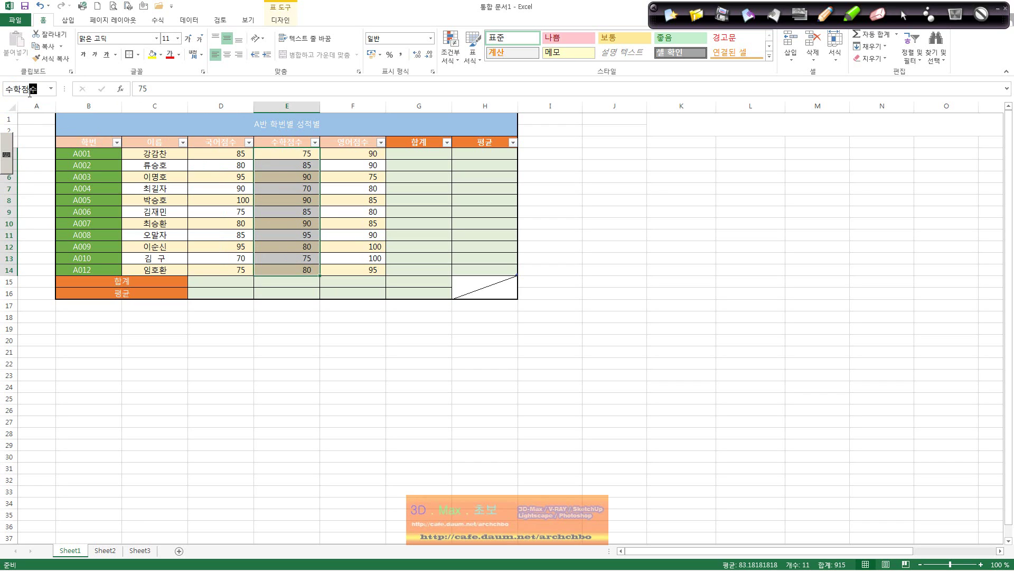
key("Escape")
left_click_drag(236, 154, 232, 270)
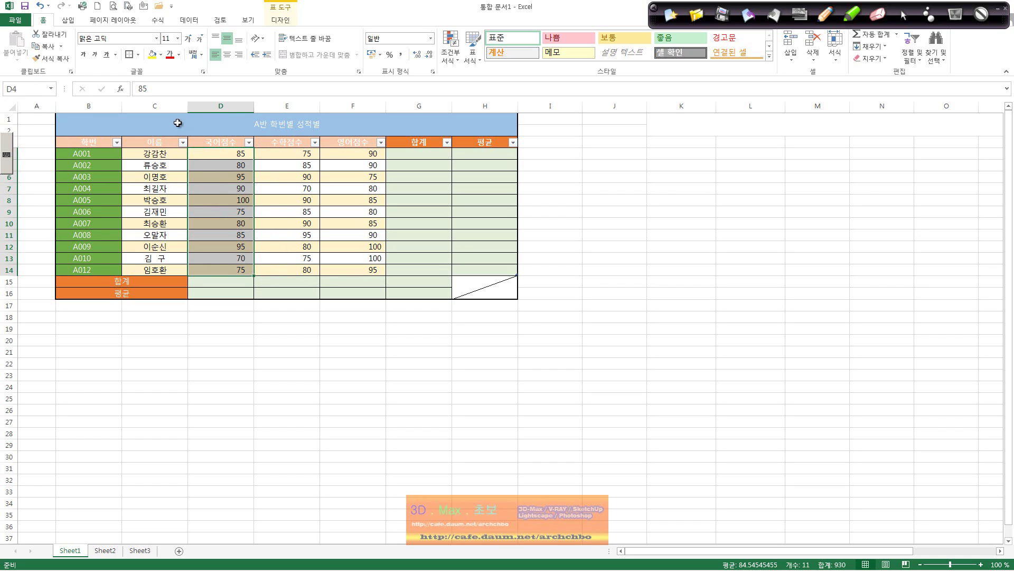
left_click_drag(291, 153, 298, 269)
left_click(22, 88)
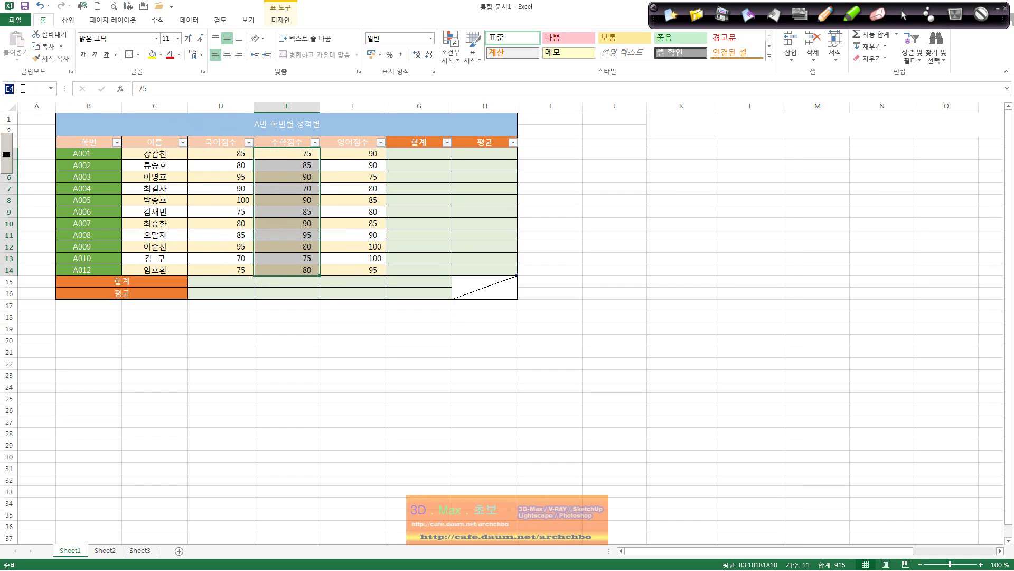
key("Escape")
left_click_drag(350, 153, 351, 268)
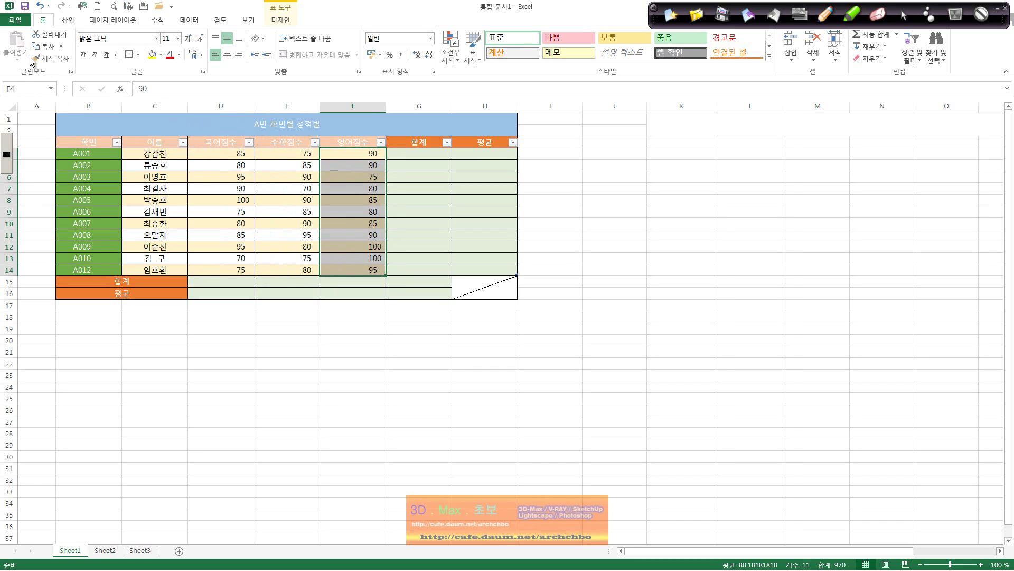
type("영ㅇ")
left_click(422, 154)
- Enter =SUM() over the first student's named score range in G4, giving 250
left_click(335, 85)
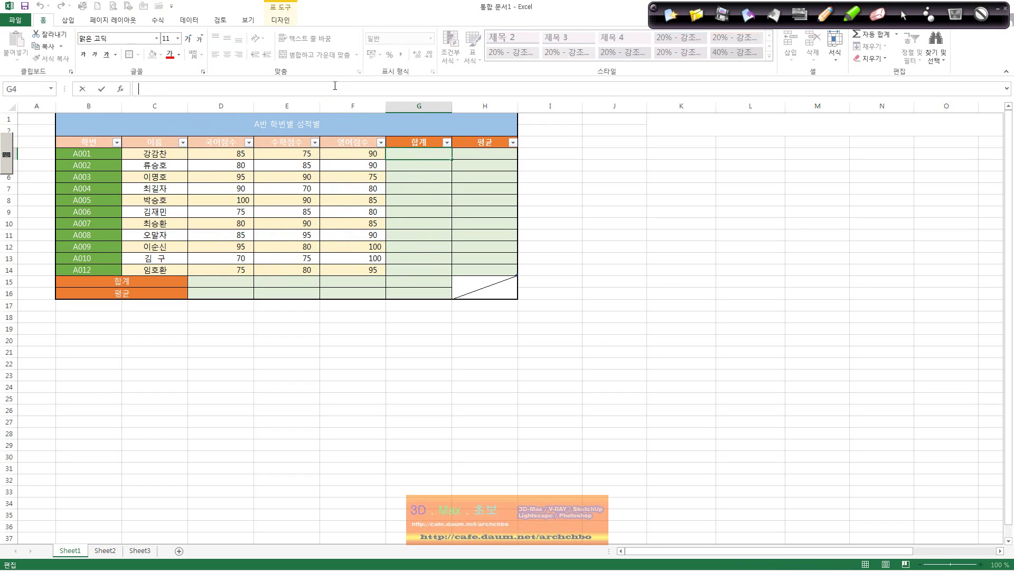
type("=녀")
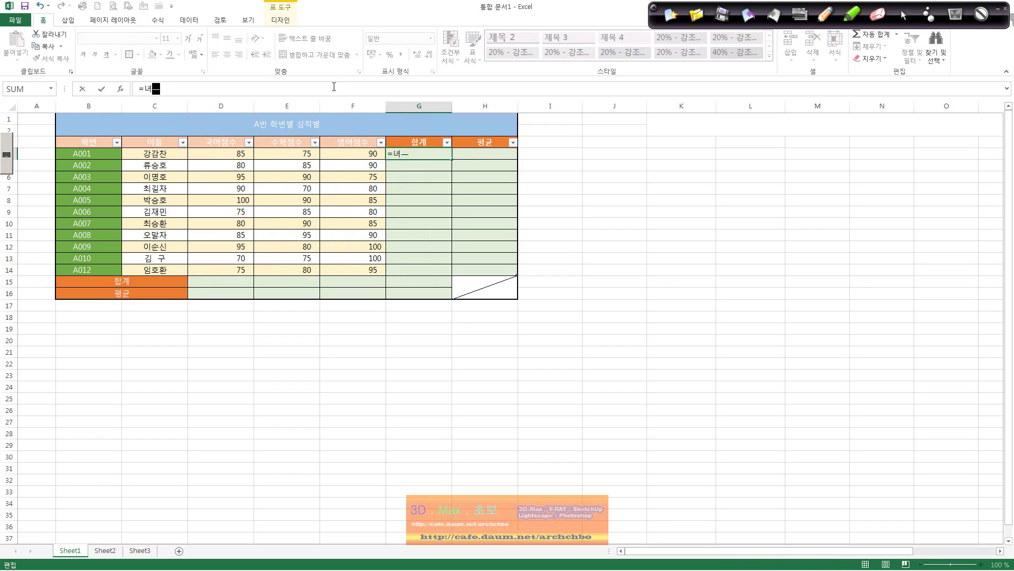
type("s")
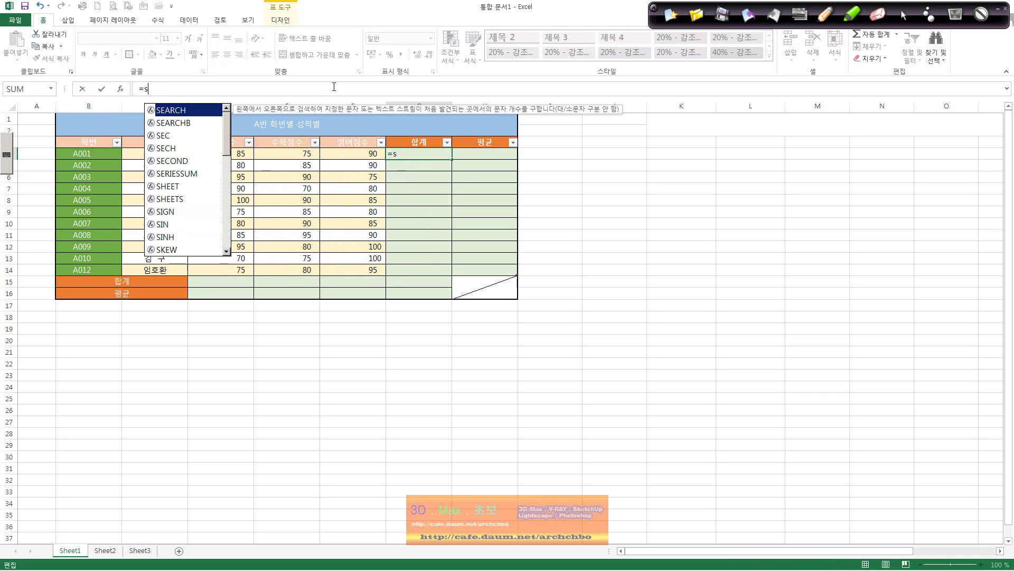
key("BackSpace")
key("BackSpace")
type("=")
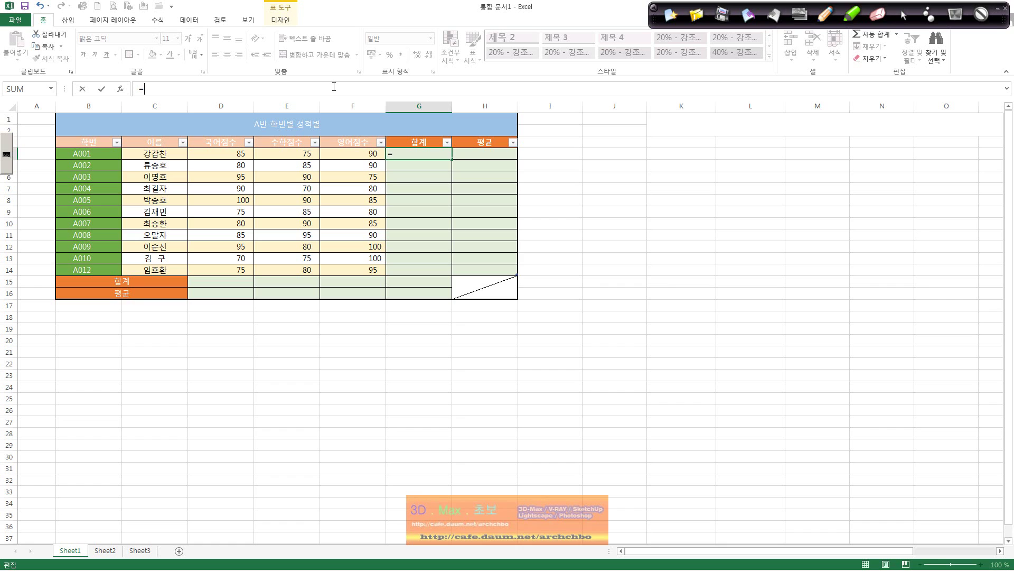
type("su")
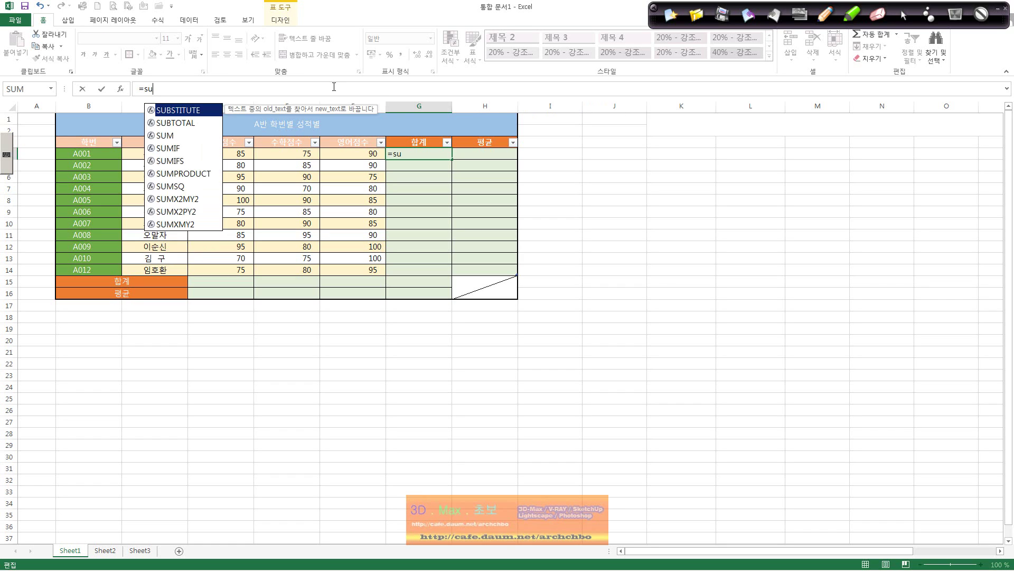
type("m")
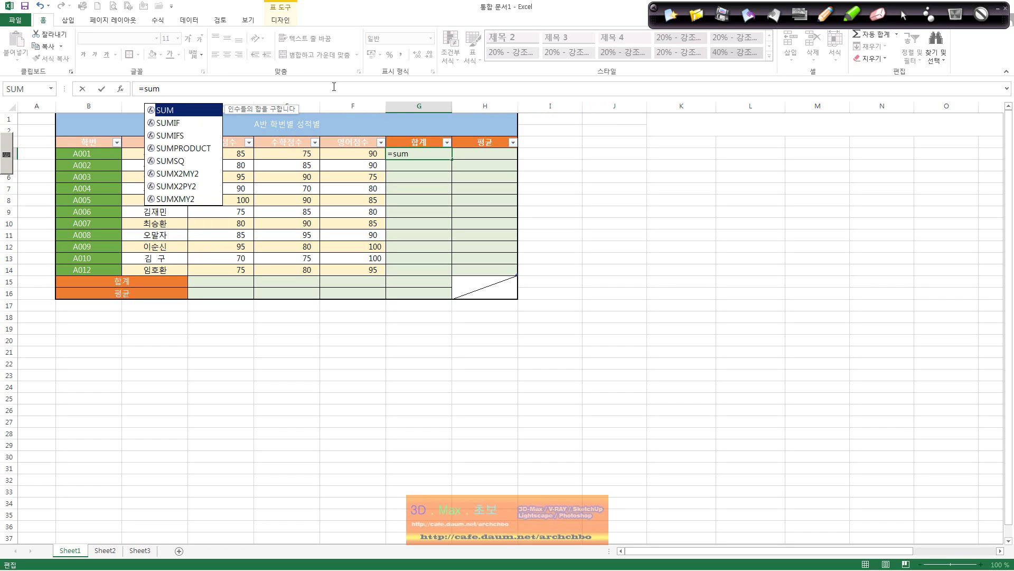
type("(rk")
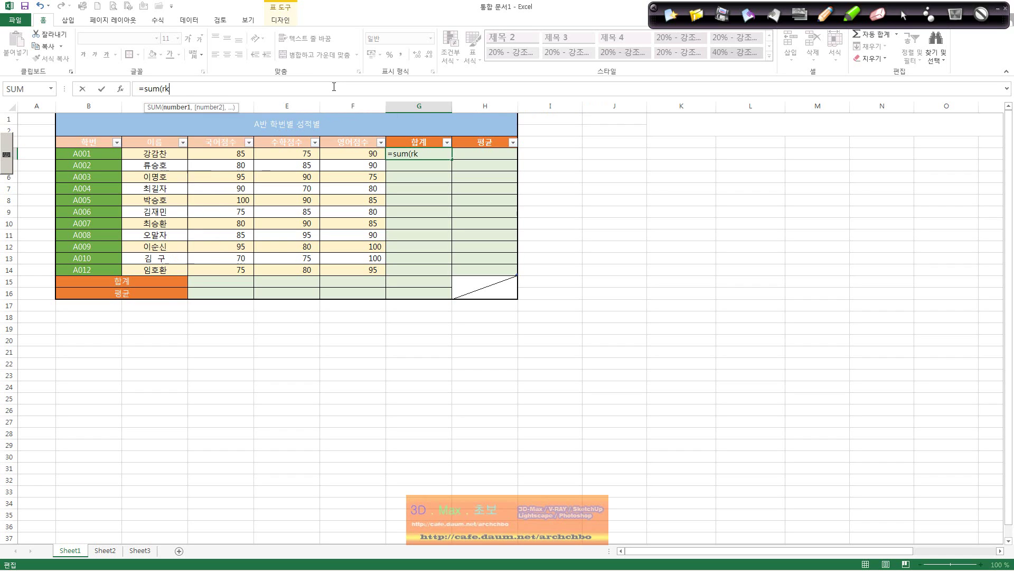
type("가")
type("강")
type("간ㅊ")
type("찬)")
key("Return")
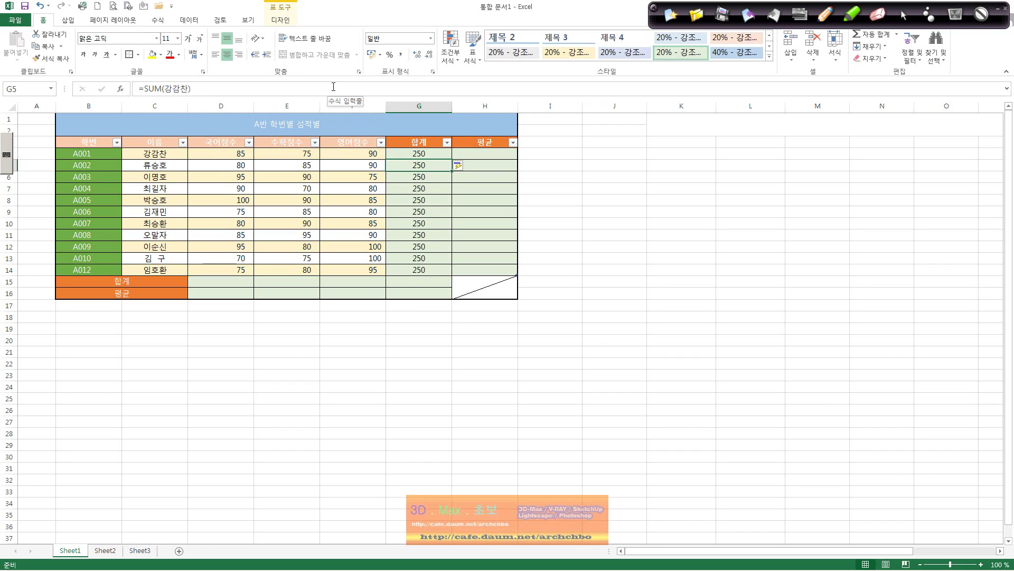
left_click(432, 154)
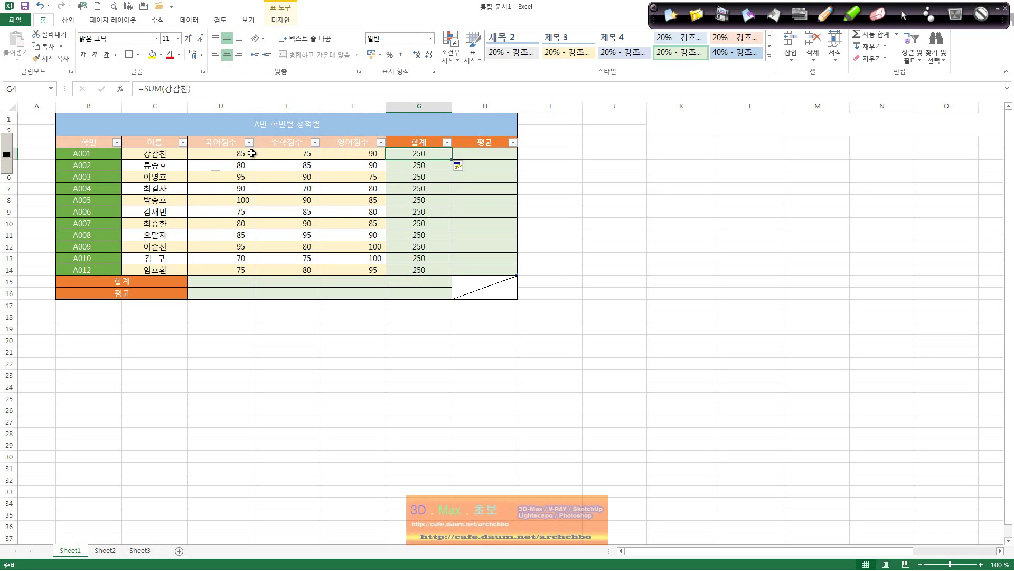
- Select the first student's scores D4:F4 to show their range name in the Name Box
left_click_drag(240, 154, 370, 154)
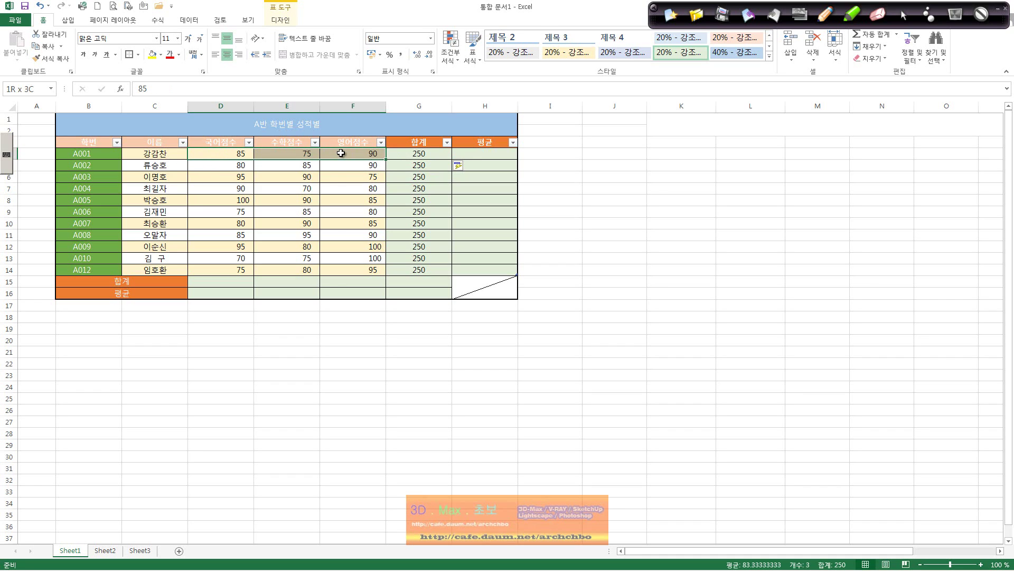
left_click(273, 157)
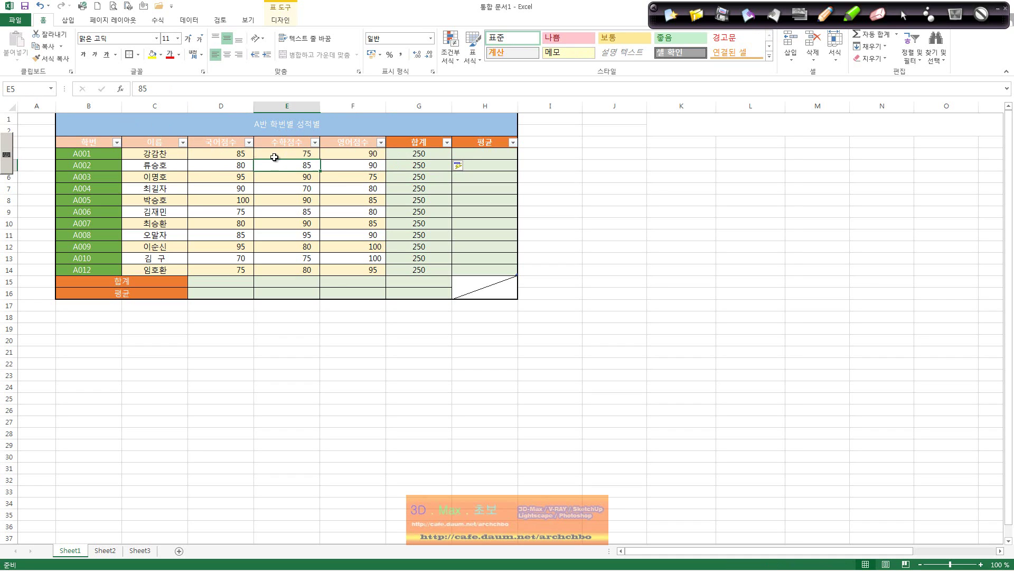
key("Left")
left_click_drag(260, 153, 333, 153)
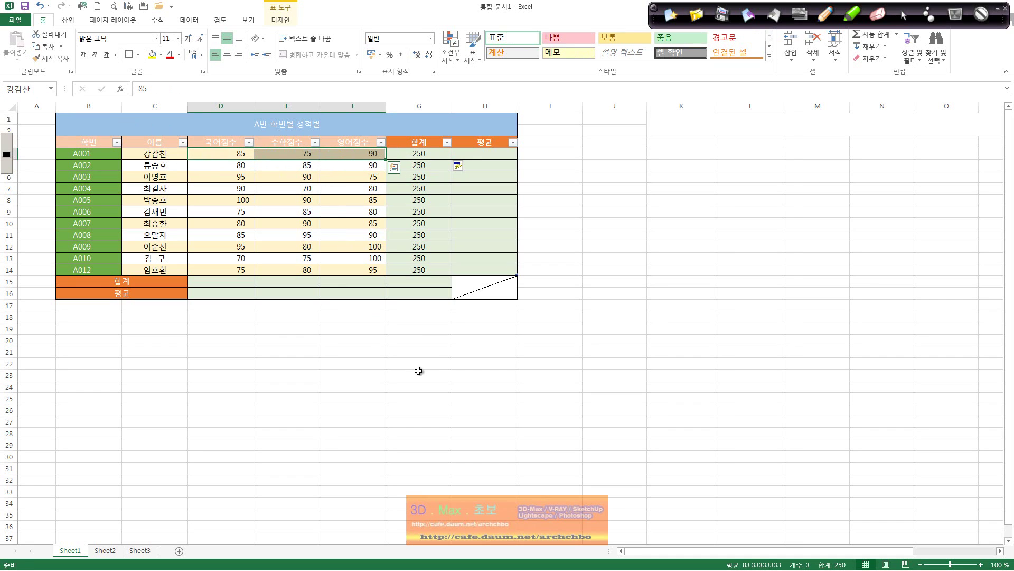
- Enter =SUM(D4,E4,F4) in G19 as a comparison total of 250
left_click(406, 327)
type("=")
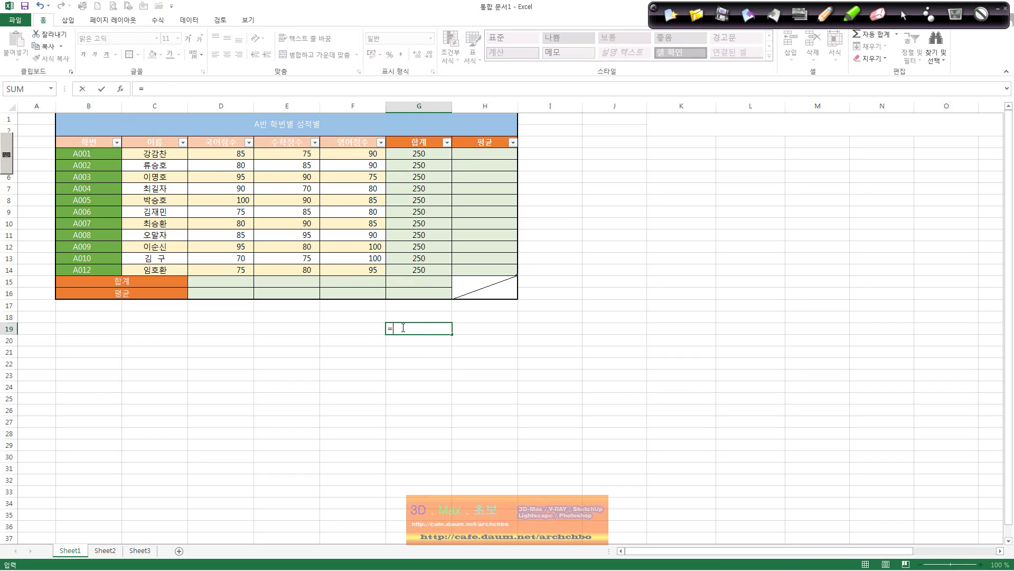
type("sum(")
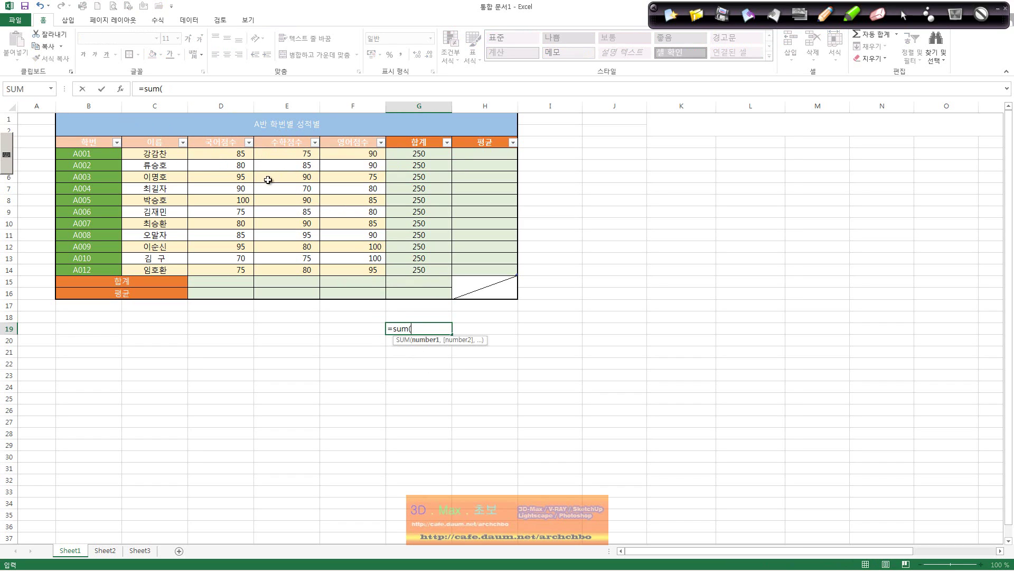
left_click(238, 158)
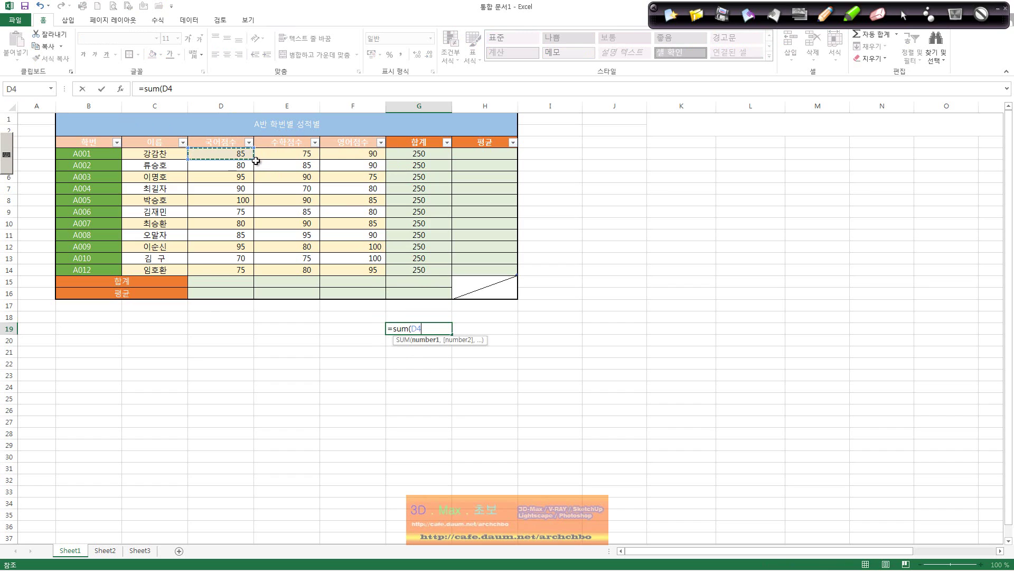
type(",")
left_click(299, 159)
type(",")
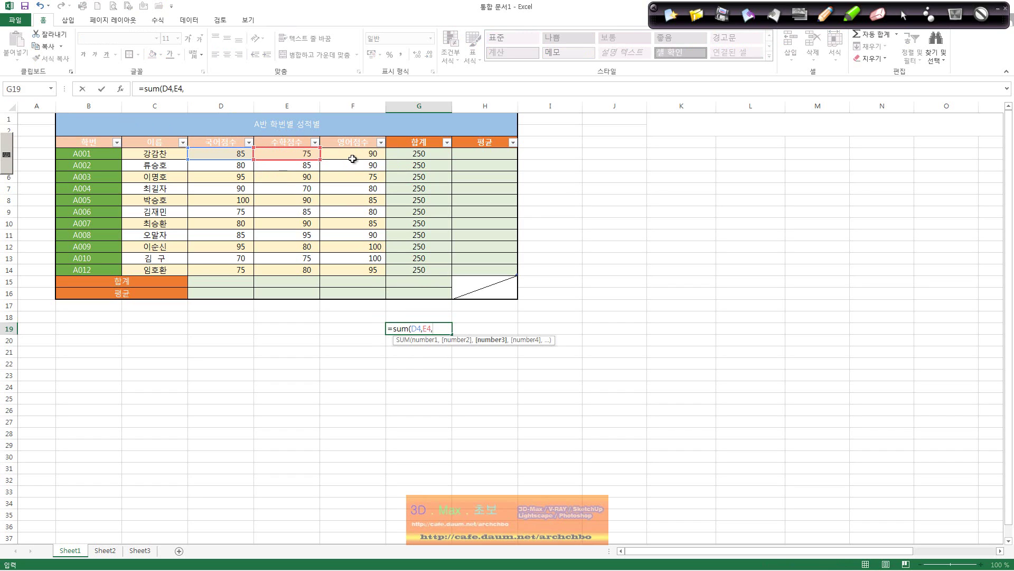
left_click(353, 159)
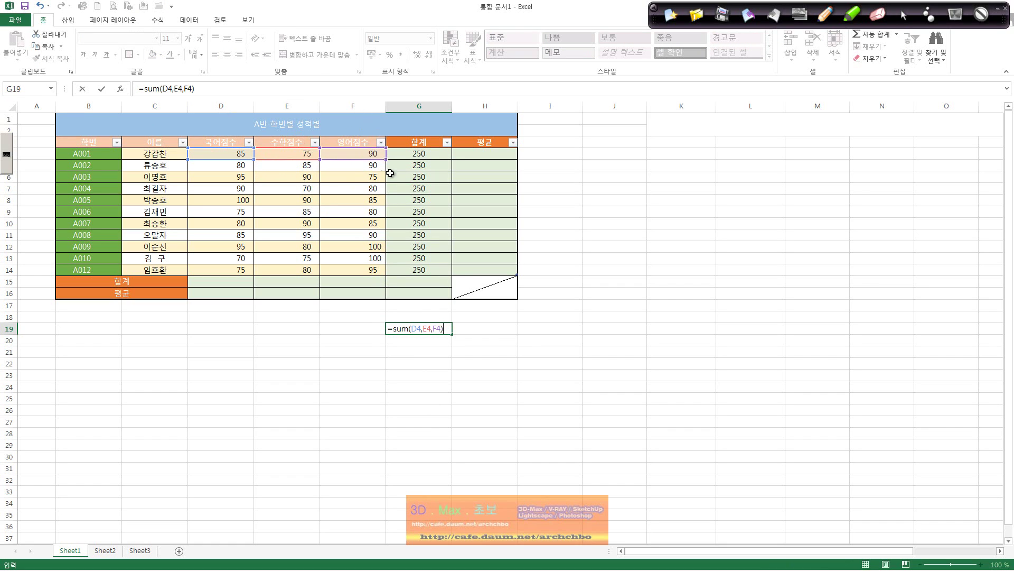
key("Return")
left_click(443, 328)
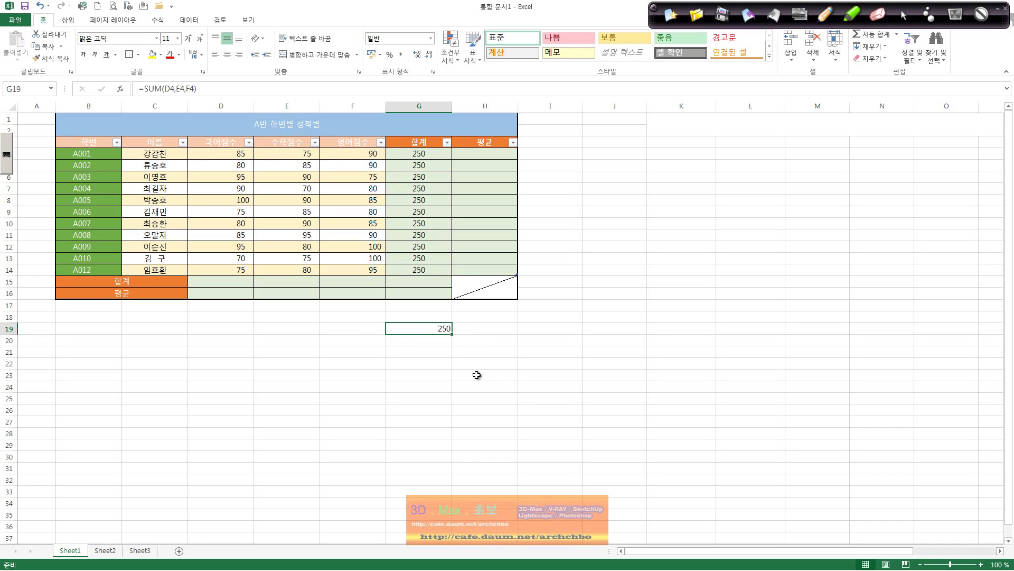
- Copy the G4 total down through G6 and check row 5's scores
left_click(448, 157)
left_click_drag(453, 158, 454, 182)
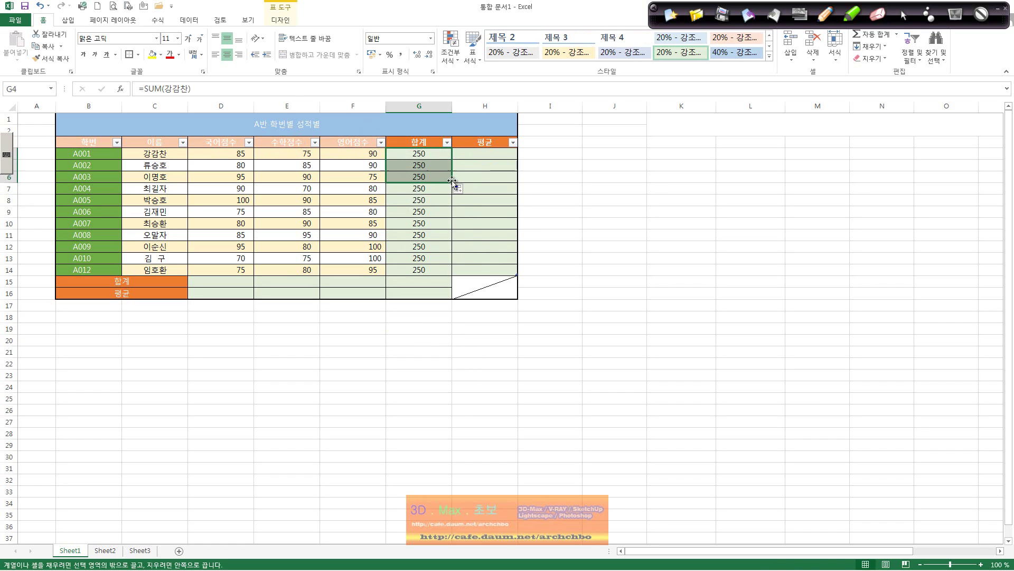
left_click(429, 169)
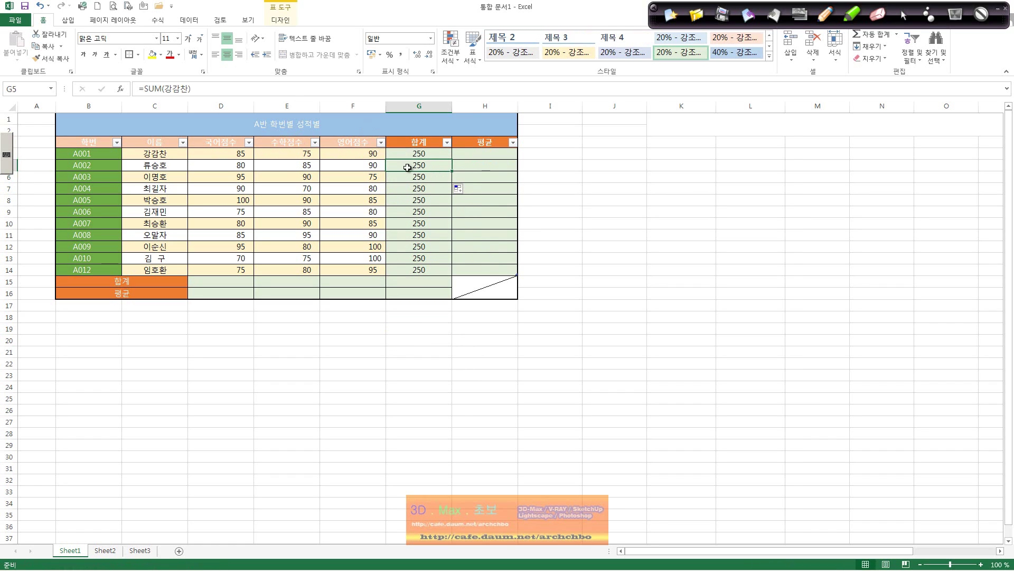
left_click_drag(230, 164, 348, 164)
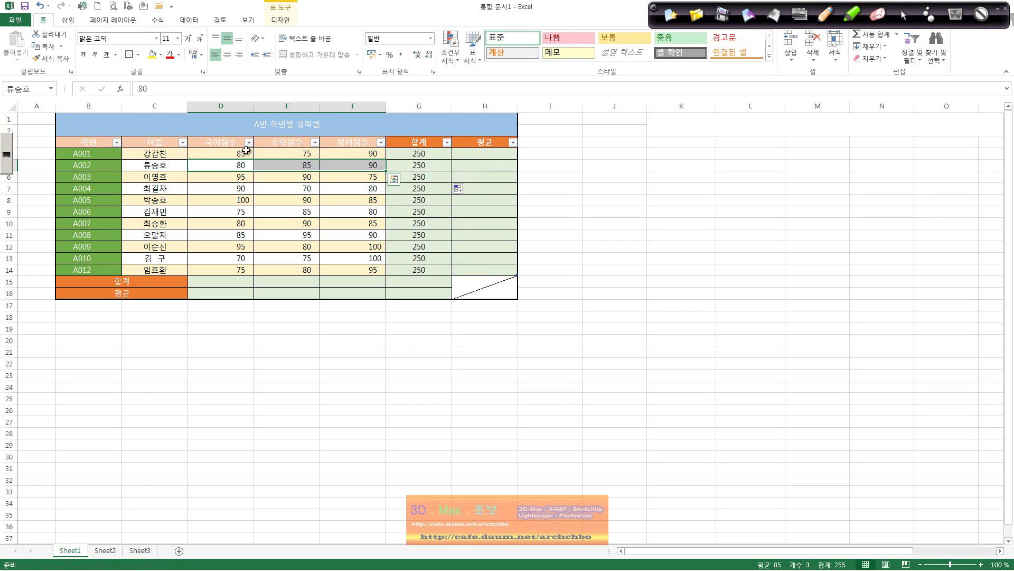
left_click(401, 165)
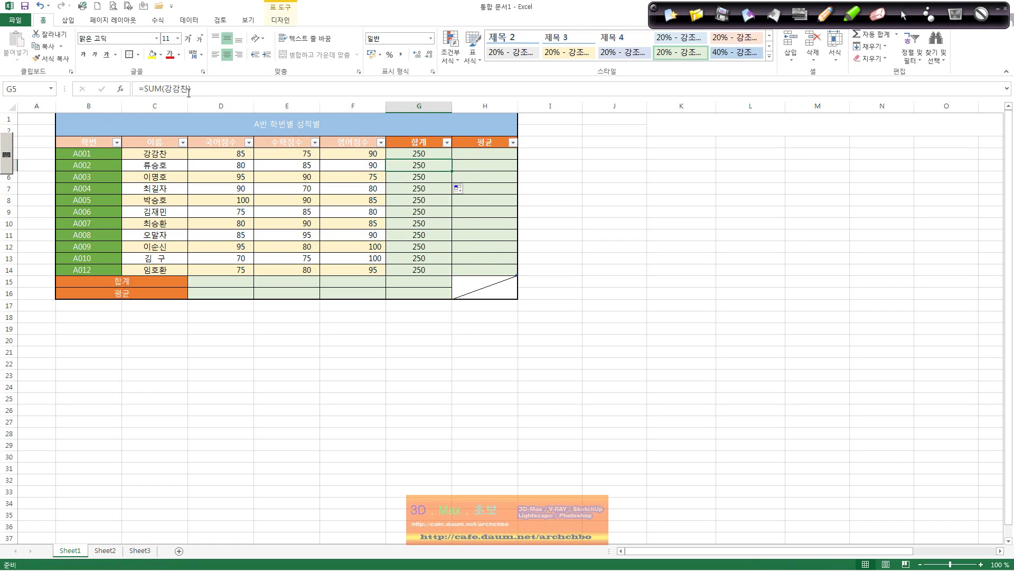
left_click(188, 89)
left_click_drag(189, 89, 163, 88)
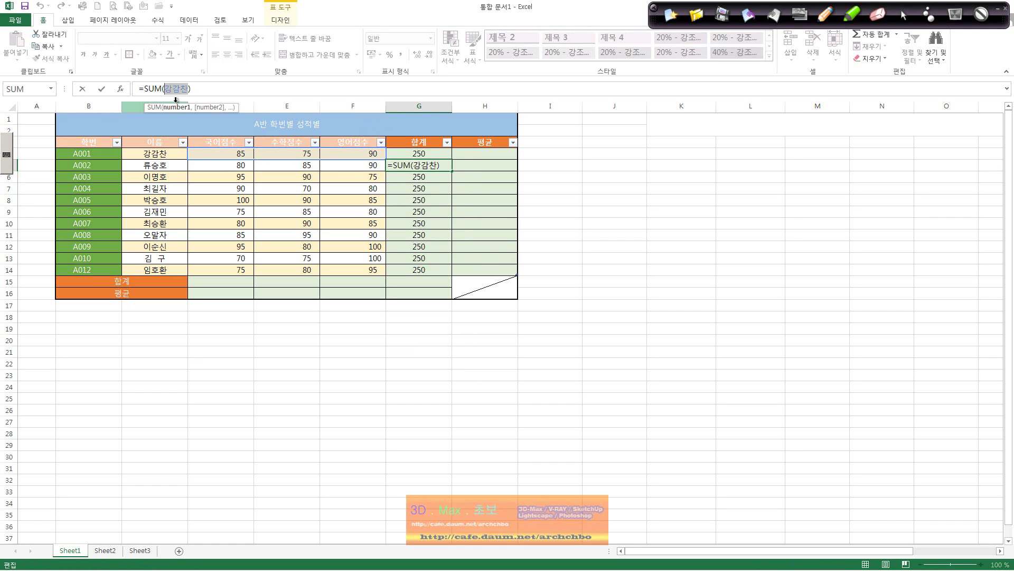
type("fbtm")
key("BackSpace")
key("BackSpace")
key("BackSpace")
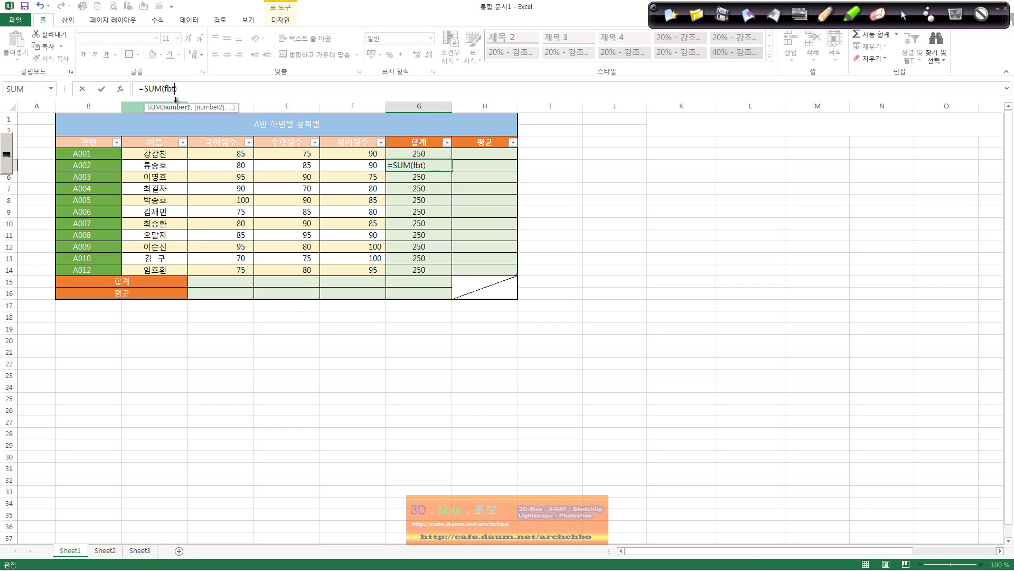
key("BackSpace")
key("BackSpace")
key("BackSpace")
type("류승호")
key("Return")
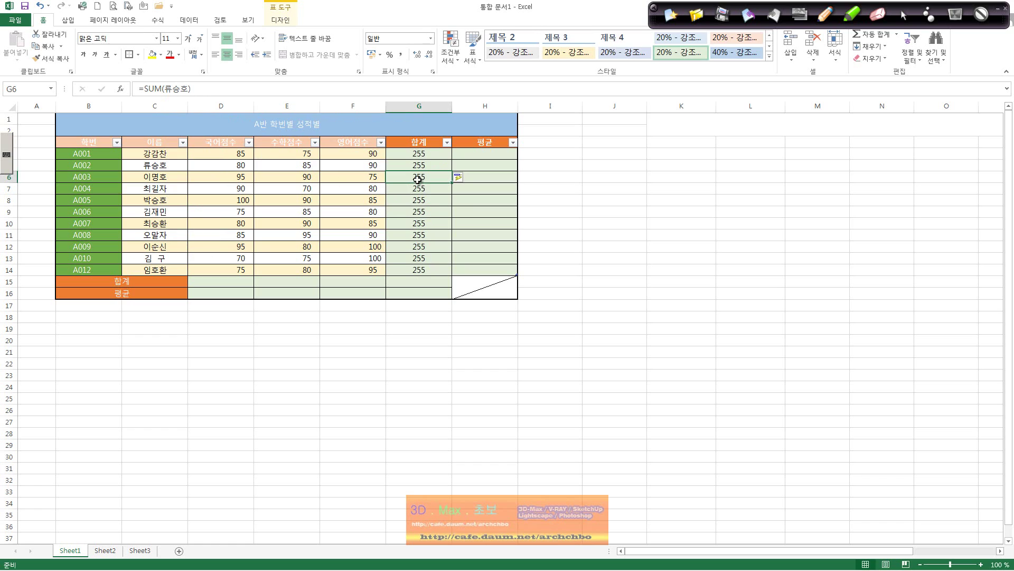
left_click_drag(188, 88, 167, 87)
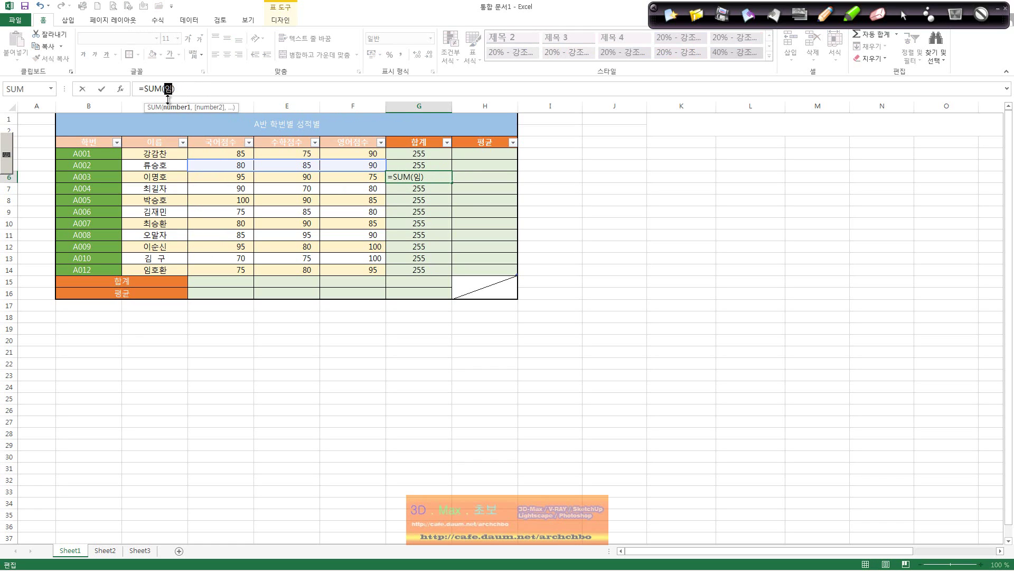
type("이명호")
key("Return")
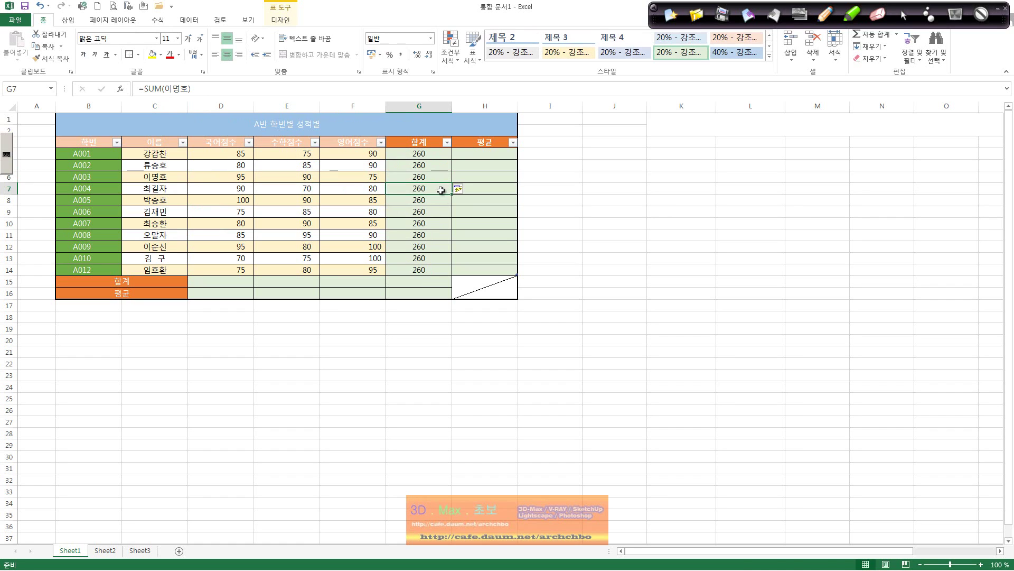
left_click_drag(441, 190, 441, 270)
key("Delete")
- Enter =SUM(D4:D14) in D15, displayed as =SUM(국어), totalling 930
left_click(419, 398)
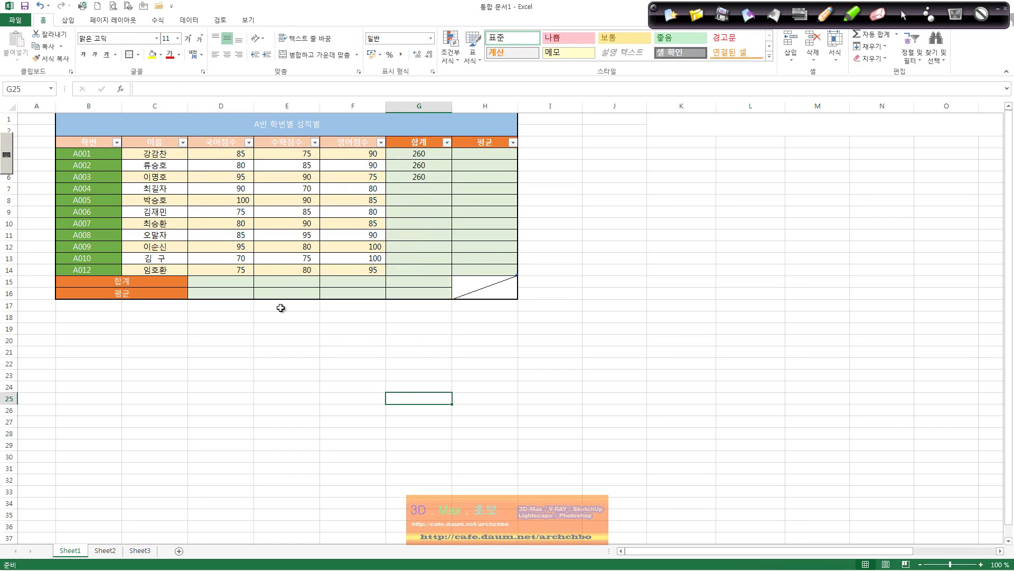
left_click(237, 281)
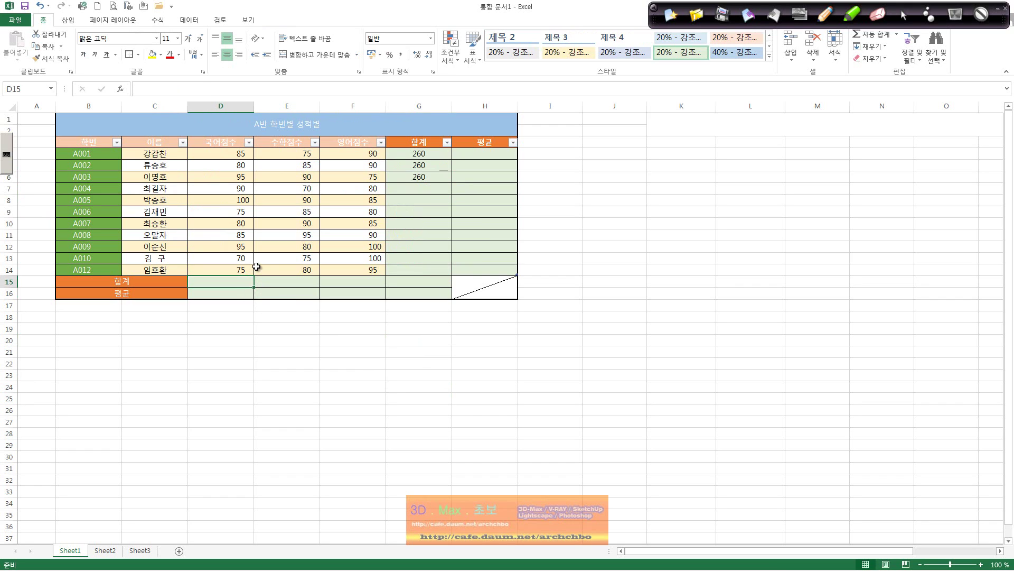
type("=sum(")
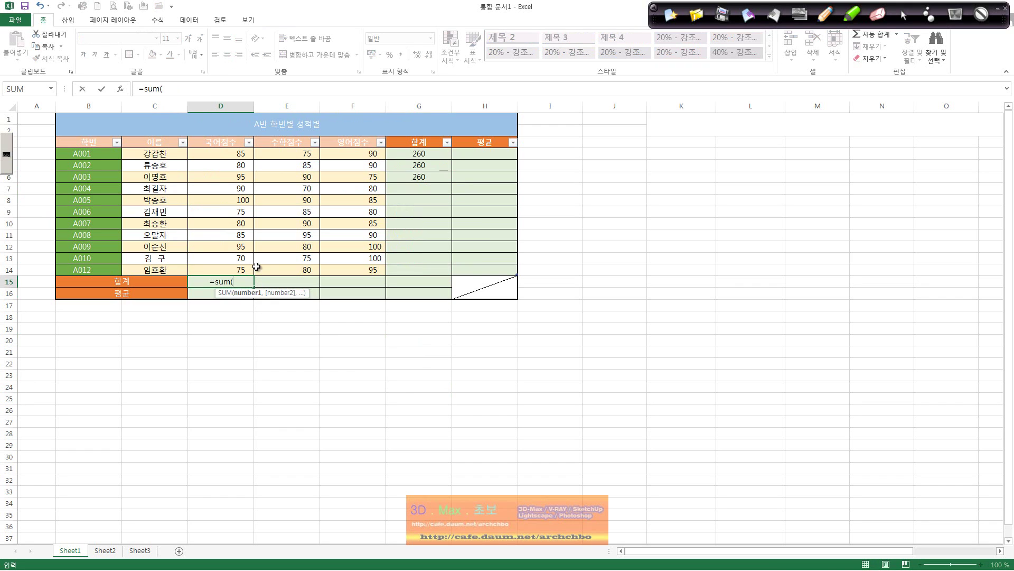
type("r")
key("BackSpace")
type("ㄱ")
key("BackSpace")
type("d4:d14)")
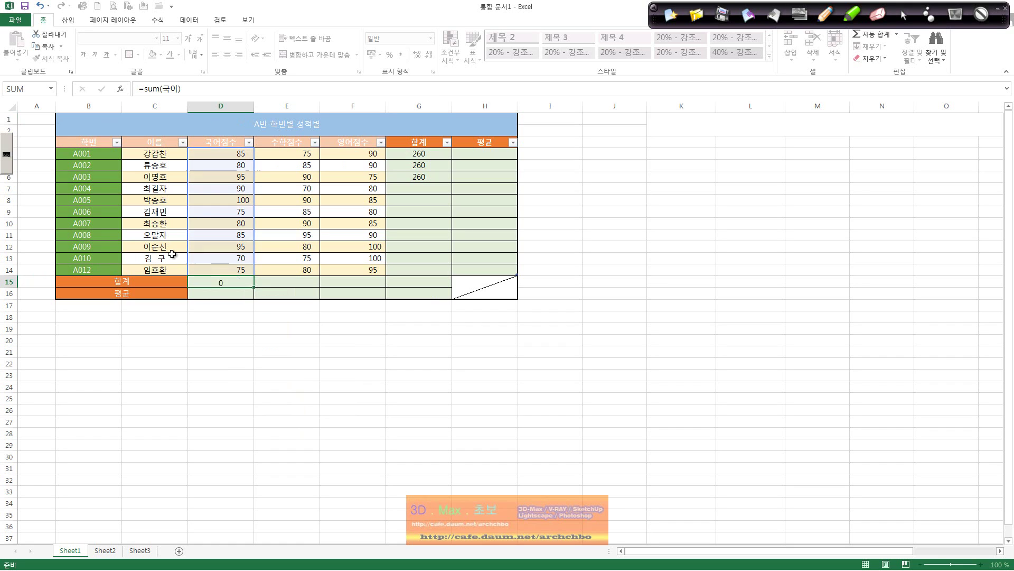
key("Return")
left_click(227, 274)
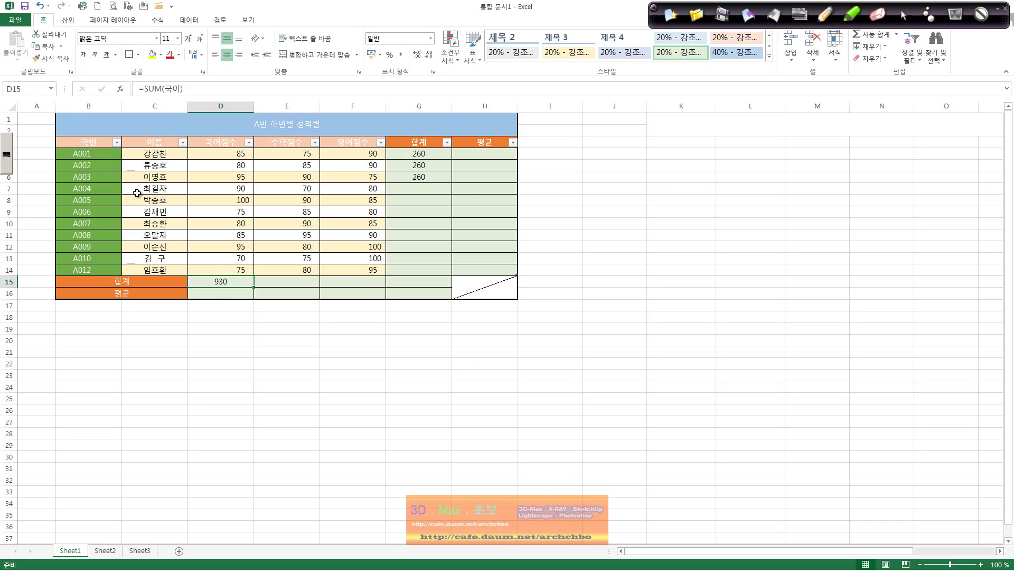
left_click(474, 153)
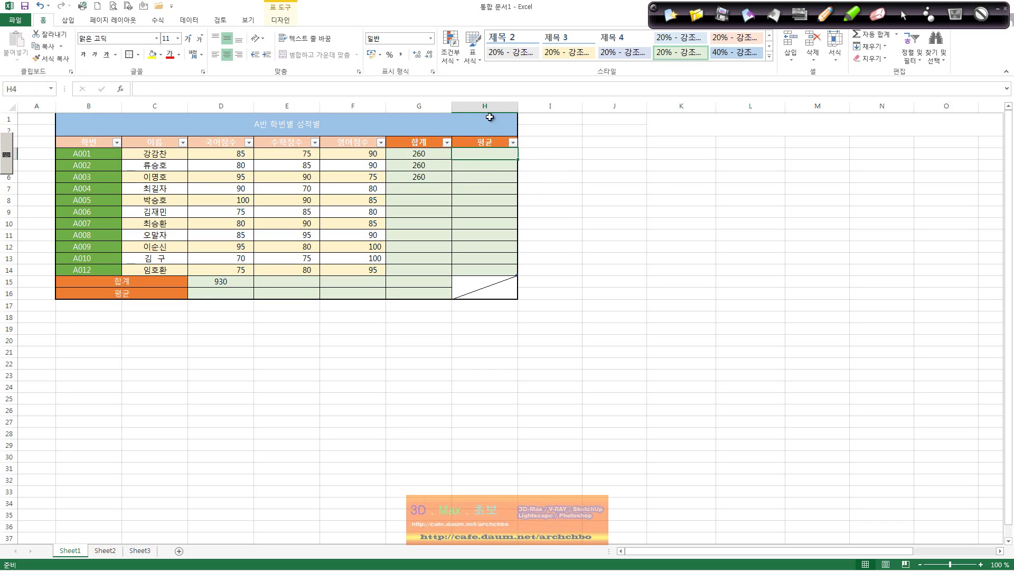
- Handwrite 합계 = SUM and 평균 = Average beside the table with the pen
left_click(488, 90)
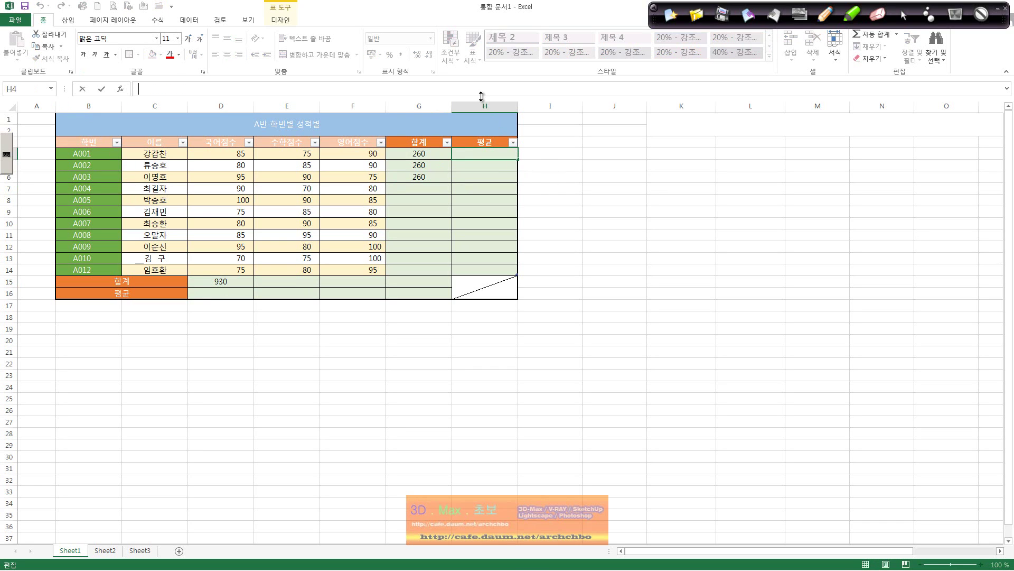
left_click(825, 15)
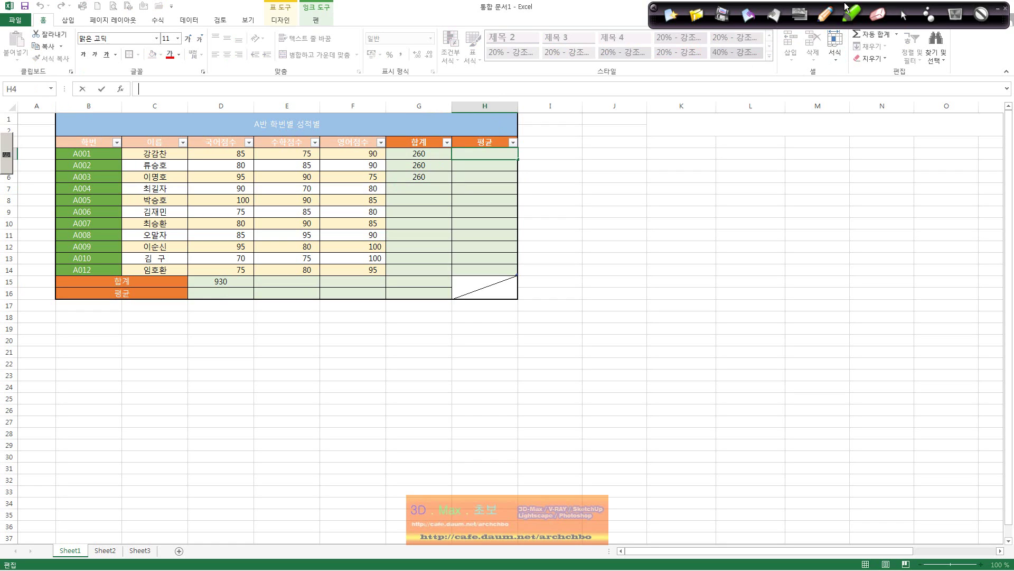
mouse_move(692, 139)
left_mouse_down()
mouse_move(729, 142)
mouse_move(741, 166)
left_mouse_up()
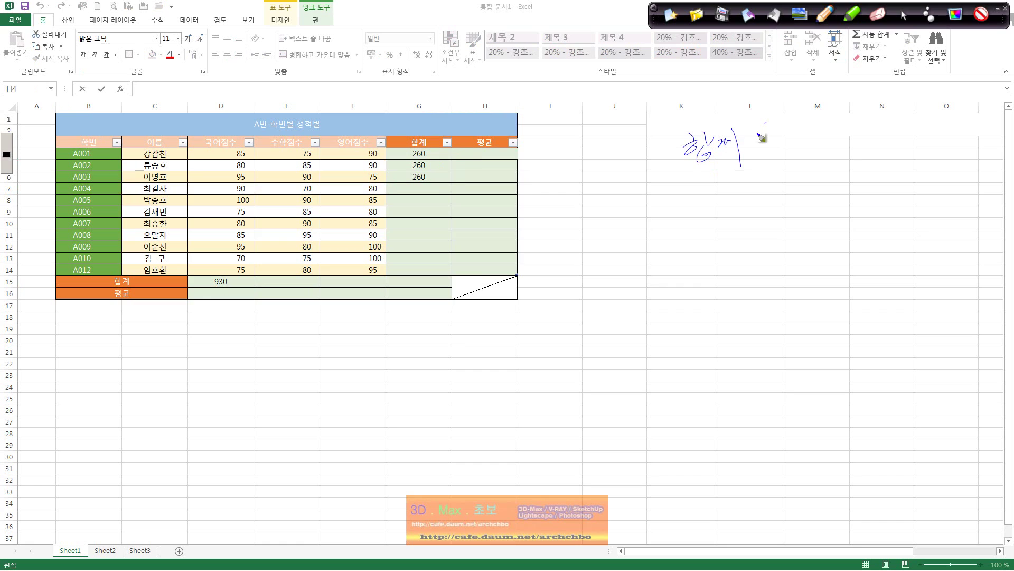
mouse_move(769, 125)
left_mouse_down()
mouse_move(808, 129)
mouse_move(818, 143)
left_mouse_up()
mouse_move(702, 196)
left_mouse_down()
mouse_move(736, 200)
mouse_move(773, 171)
mouse_move(808, 170)
mouse_move(877, 138)
mouse_move(905, 141)
left_mouse_up()
left_click(915, 142)
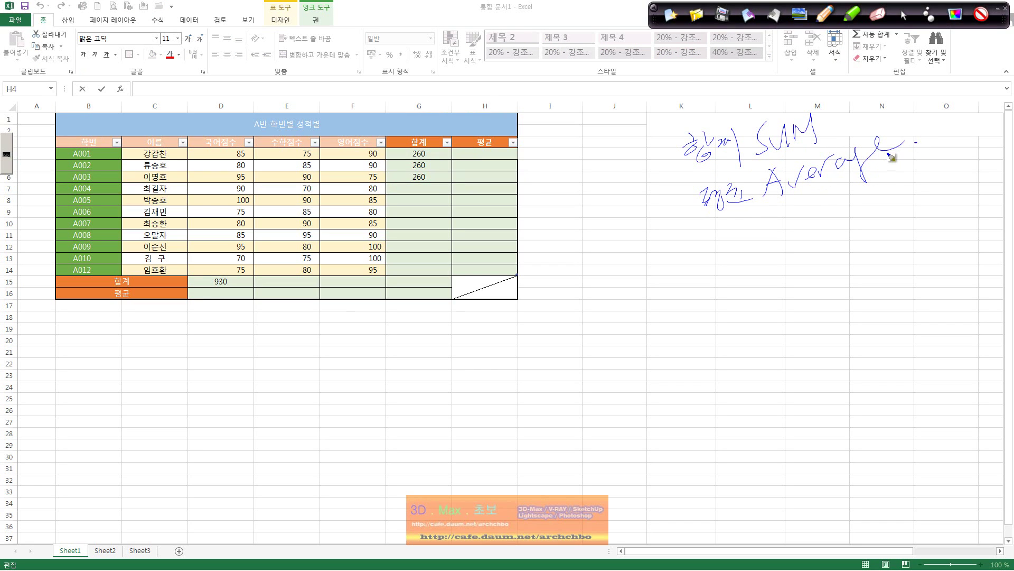
- Handwrite the =SUM(범위) pattern with an underlined explanatory note beneath it
left_click_drag(654, 263, 669, 272)
mouse_move(688, 235)
left_mouse_down()
mouse_move(682, 268)
mouse_move(710, 244)
mouse_move(760, 270)
mouse_move(789, 239)
mouse_move(790, 263)
mouse_move(811, 249)
mouse_move(814, 259)
left_mouse_up()
left_click_drag(822, 227, 822, 256)
left_click_drag(851, 225, 845, 259)
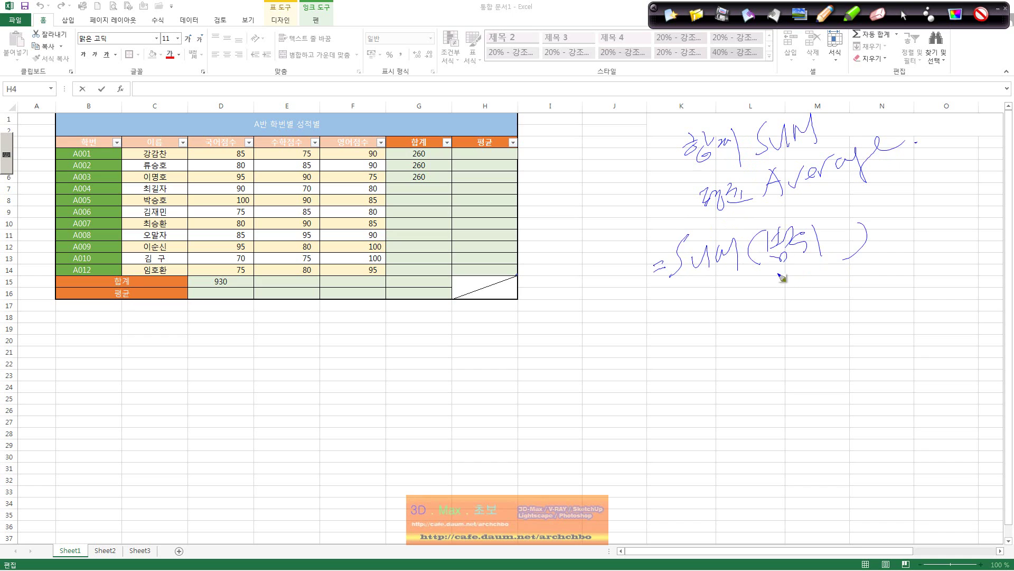
left_click_drag(776, 265, 833, 261)
left_click_drag(776, 285, 779, 302)
left_click_drag(786, 283, 787, 306)
left_click_drag(789, 296, 818, 286)
mouse_move(806, 293)
left_mouse_down()
mouse_move(822, 299)
mouse_move(837, 285)
left_mouse_up()
mouse_move(840, 275)
left_mouse_down()
mouse_move(851, 294)
mouse_move(928, 265)
mouse_move(934, 285)
left_mouse_up()
- Handwrite =Average(범위) below, box it with an arrowed underline, and exit pen mode
left_click_drag(650, 357, 663, 354)
left_click_drag(651, 364, 689, 371)
mouse_move(701, 355)
left_mouse_down()
mouse_move(749, 349)
mouse_move(745, 391)
left_mouse_up()
left_click_drag(761, 353, 787, 344)
mouse_move(800, 336)
left_mouse_down()
mouse_move(796, 359)
mouse_move(832, 364)
mouse_move(845, 348)
left_mouse_up()
left_click_drag(846, 328, 849, 359)
mouse_move(892, 326)
left_mouse_down()
mouse_move(848, 373)
mouse_move(791, 399)
mouse_move(909, 310)
mouse_move(777, 391)
mouse_move(943, 377)
left_mouse_up()
mouse_move(694, 390)
left_mouse_down()
mouse_move(725, 394)
mouse_move(721, 413)
mouse_move(735, 427)
left_mouse_up()
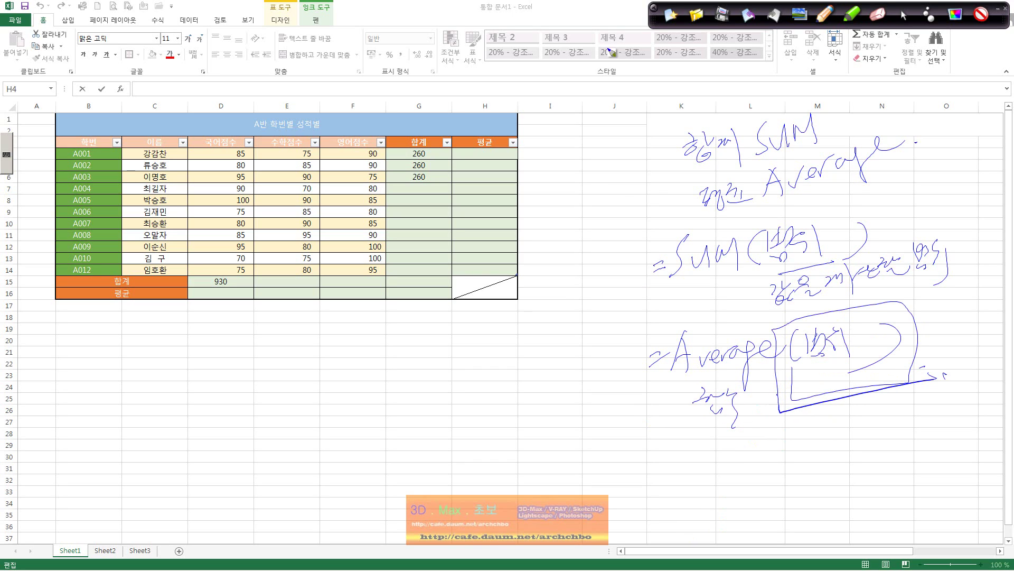
left_click(903, 15)
left_click(464, 151)
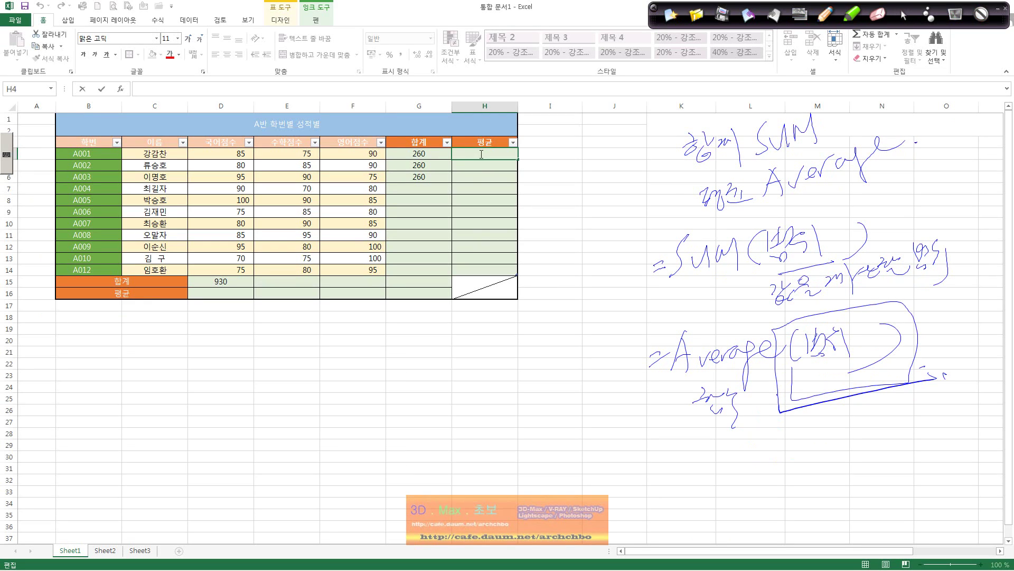
type("=")
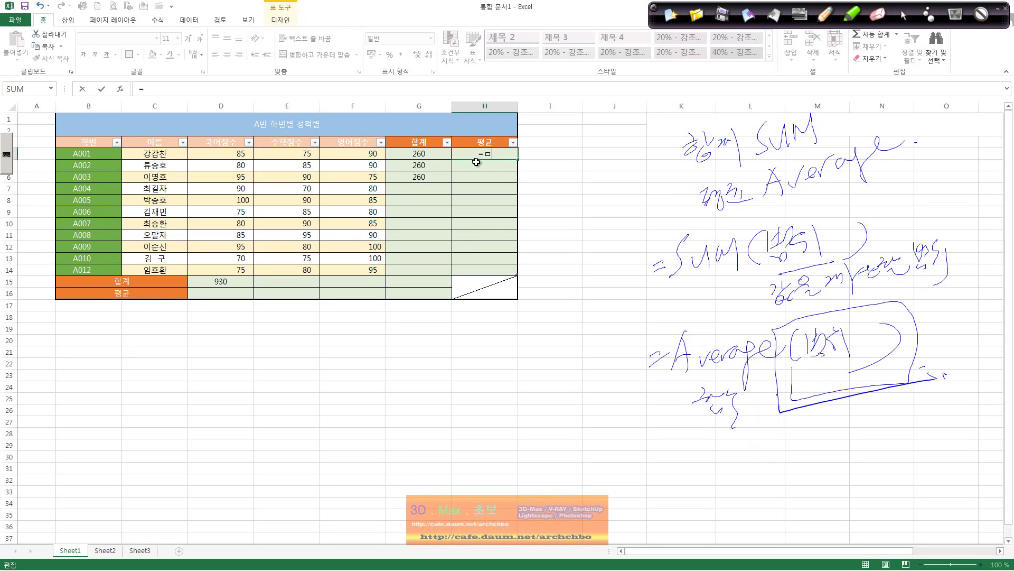
type("a")
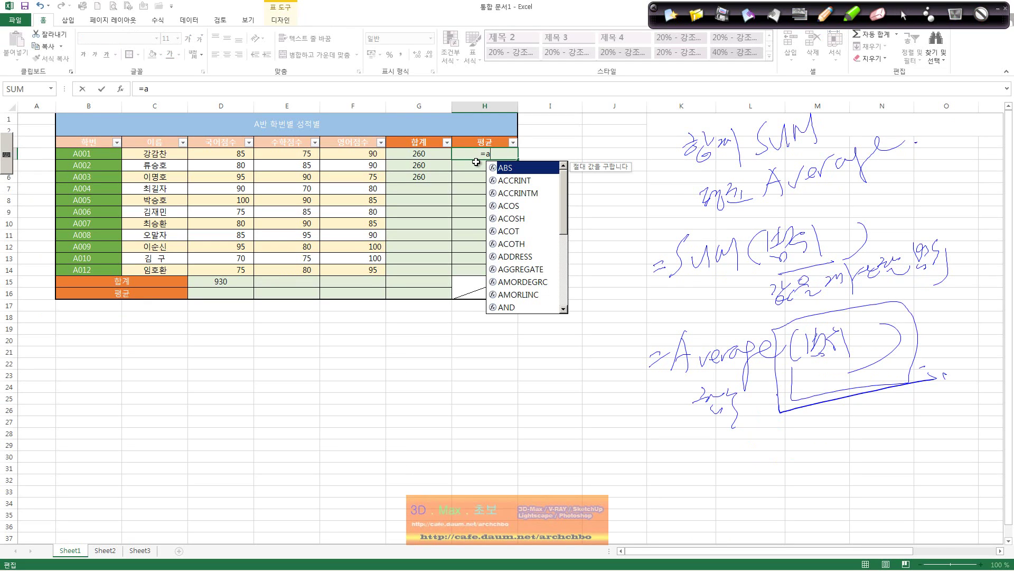
type("ver")
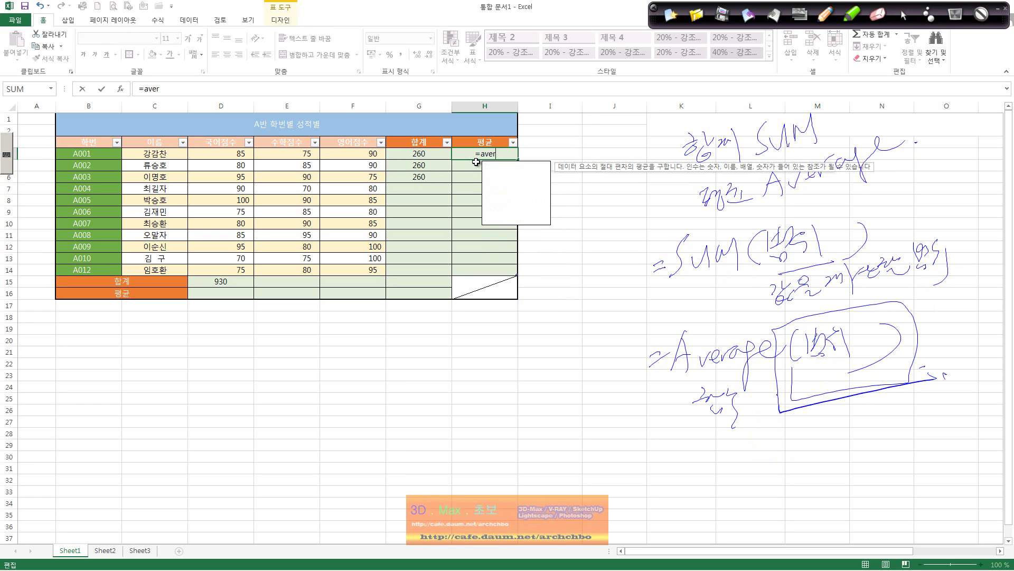
type("age(")
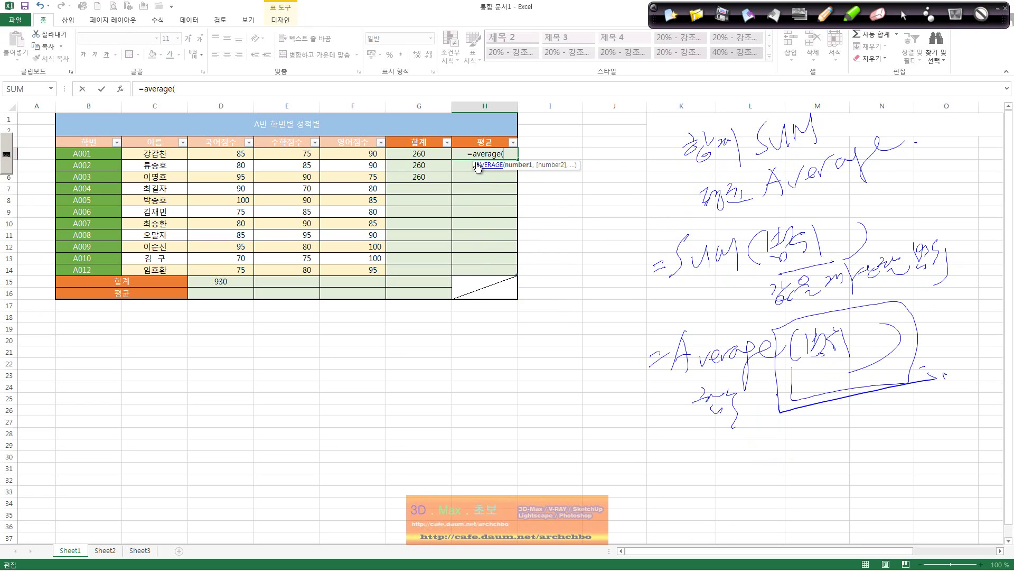
type("감")
type("찬)")
key("Return")
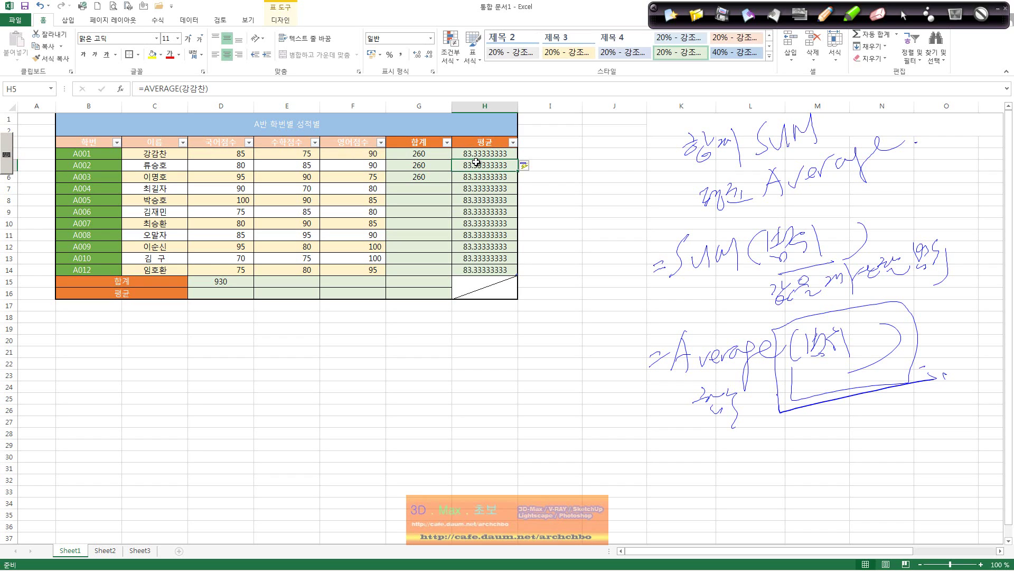
left_click(489, 157)
double_click(489, 164)
key("BackSpace")
key("BackSpace")
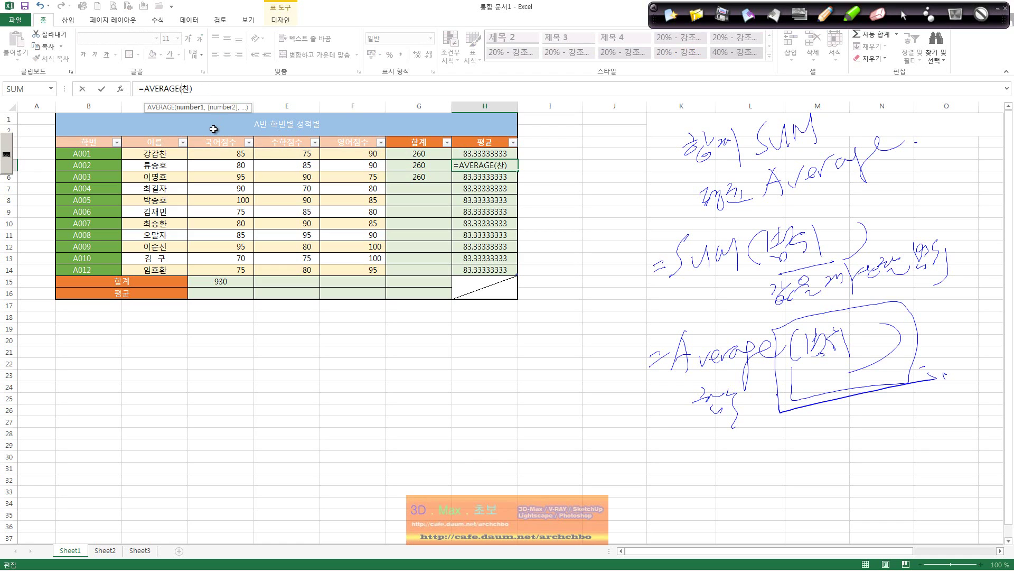
type("퓨")
type("류승호")
key("Return")
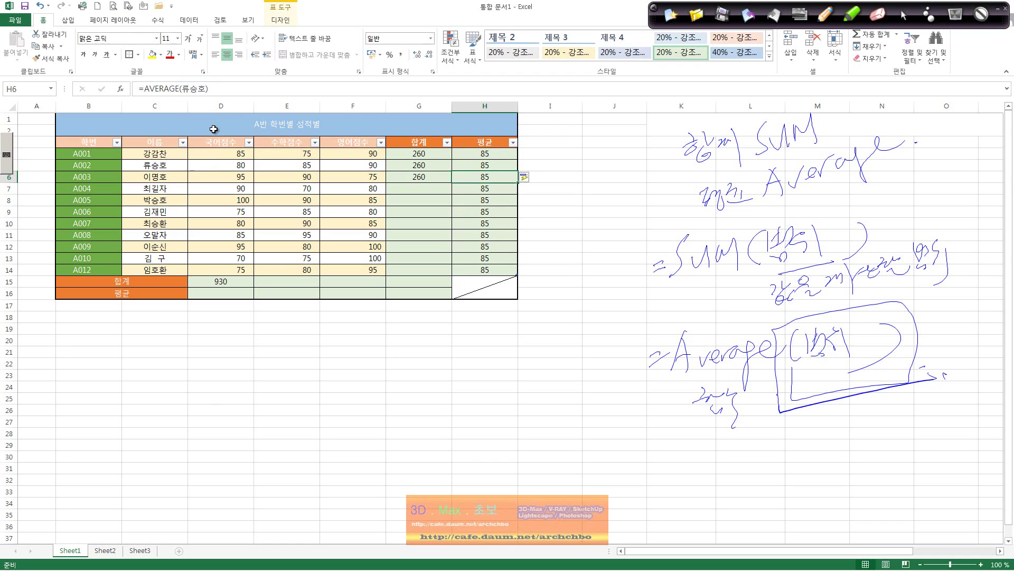
left_click(205, 88)
left_click_drag(205, 88, 182, 89)
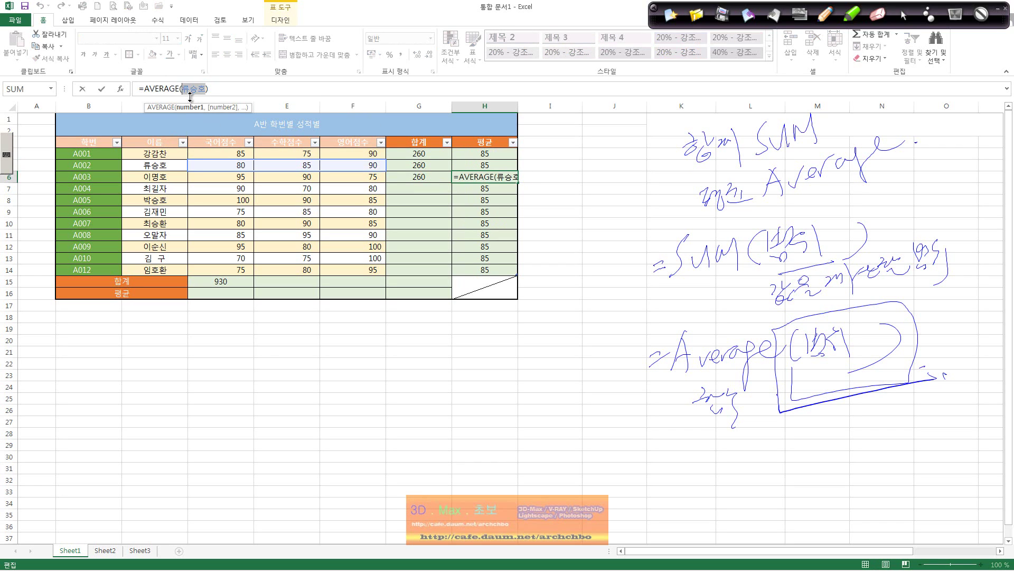
type("이명호")
key("Return")
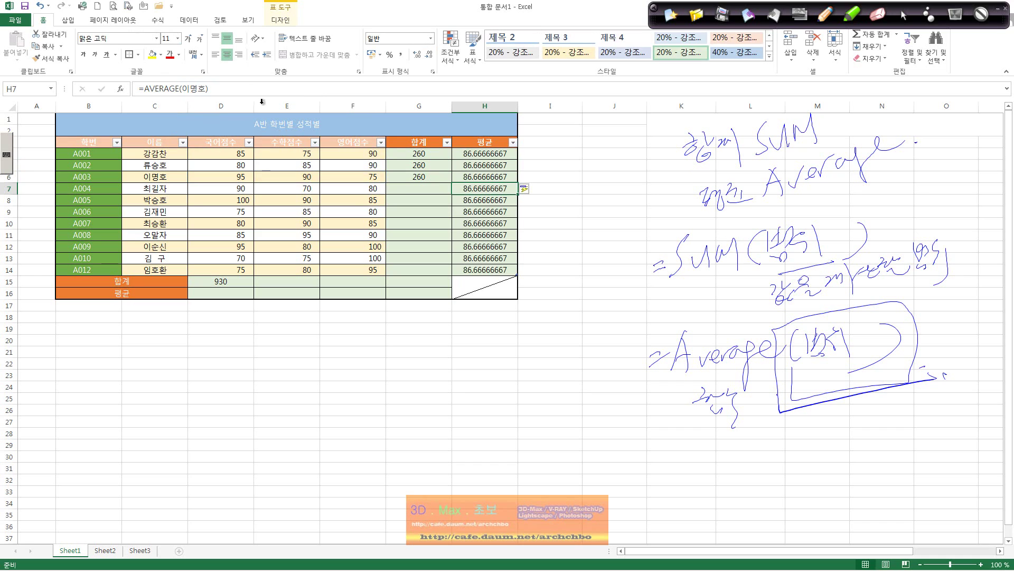
left_click_drag(484, 189, 483, 269)
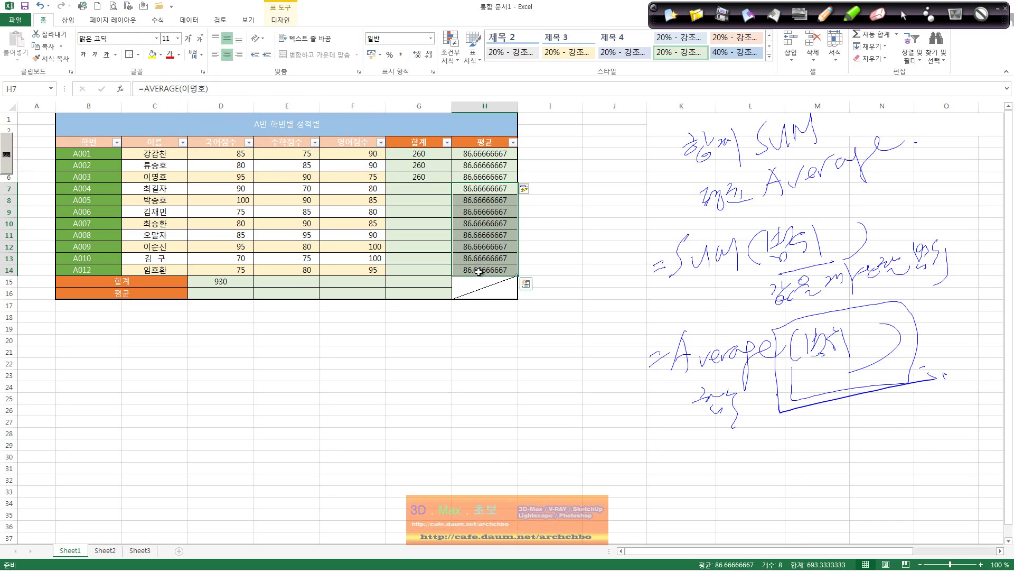
key("Delete")
- Enter =AVERAGE(D4:D14) in D16, shown as =AVERAGE(국어), giving 84.54545455
left_click(408, 337)
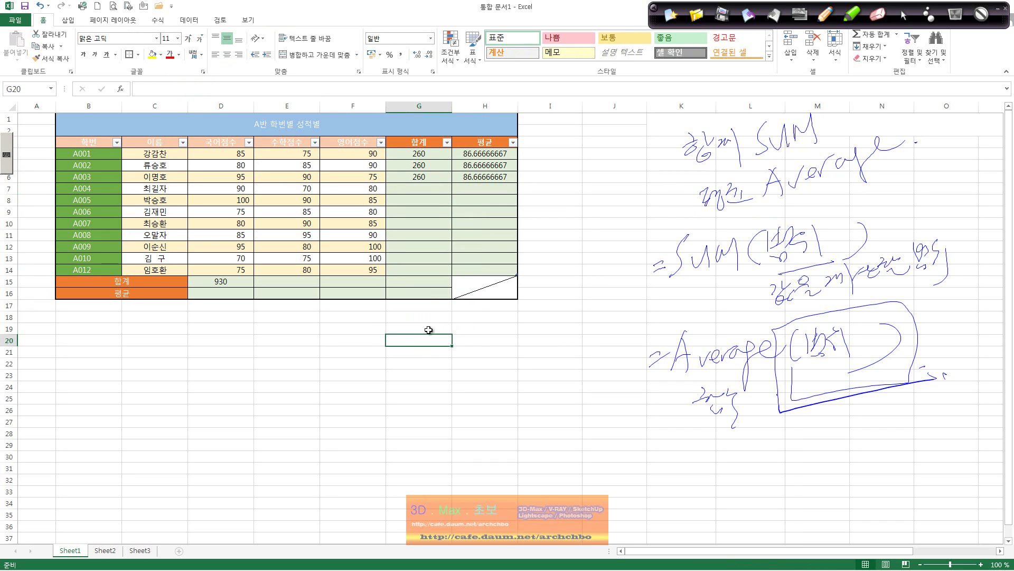
left_click(246, 293)
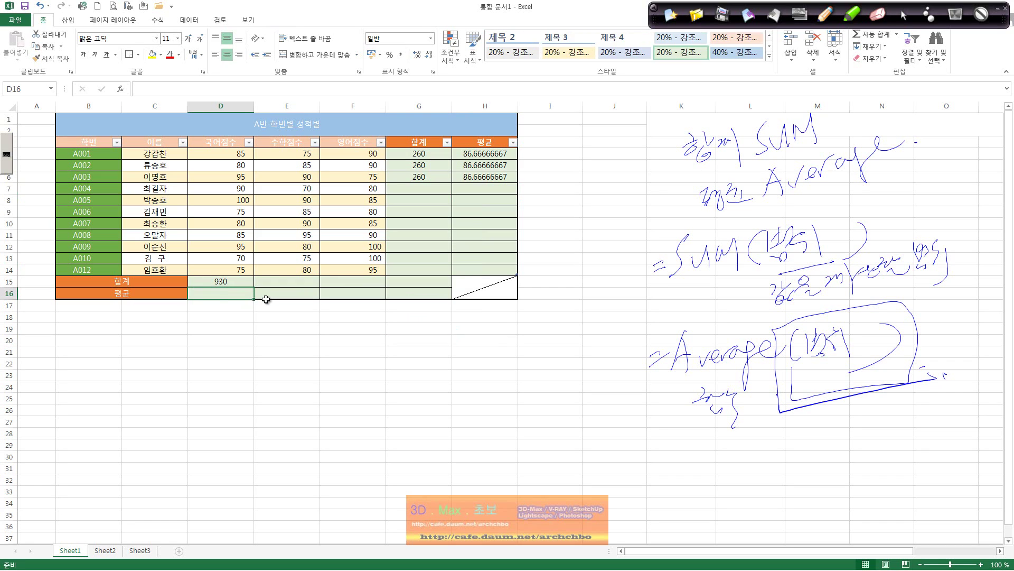
type("=ㅁㅍㄷㄱ")
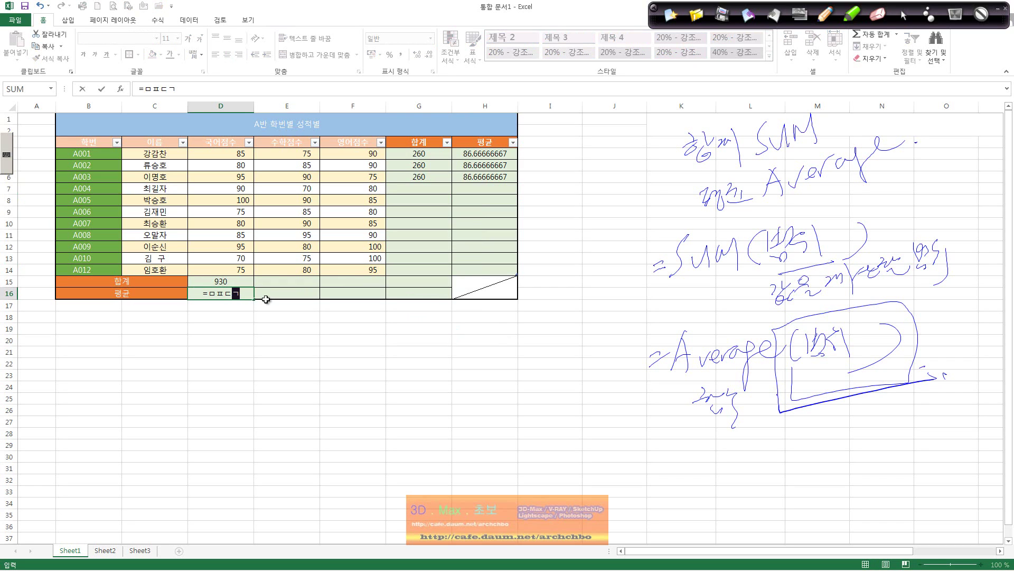
type("ㅁㅎ")
key("Escape")
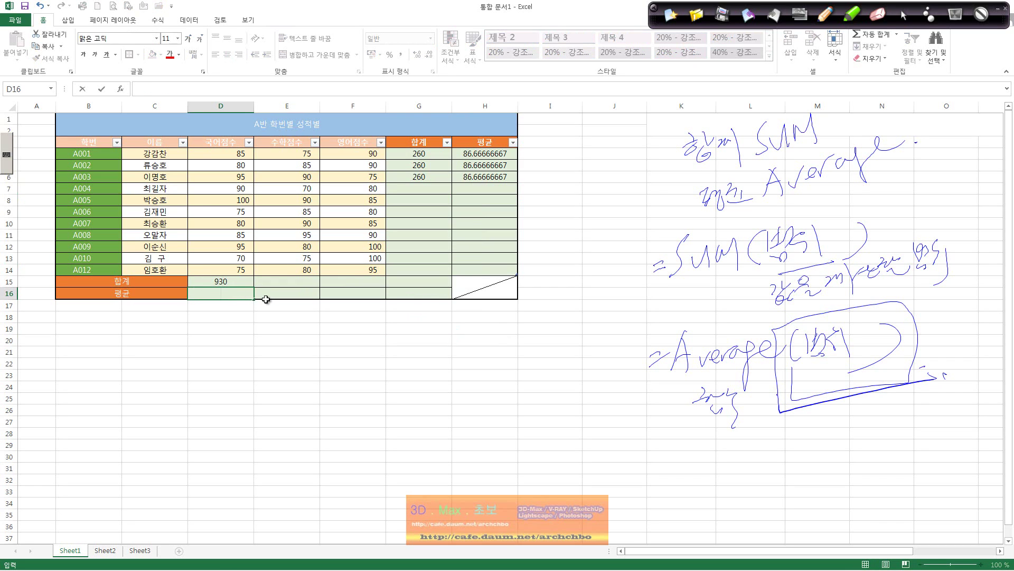
type("=avera")
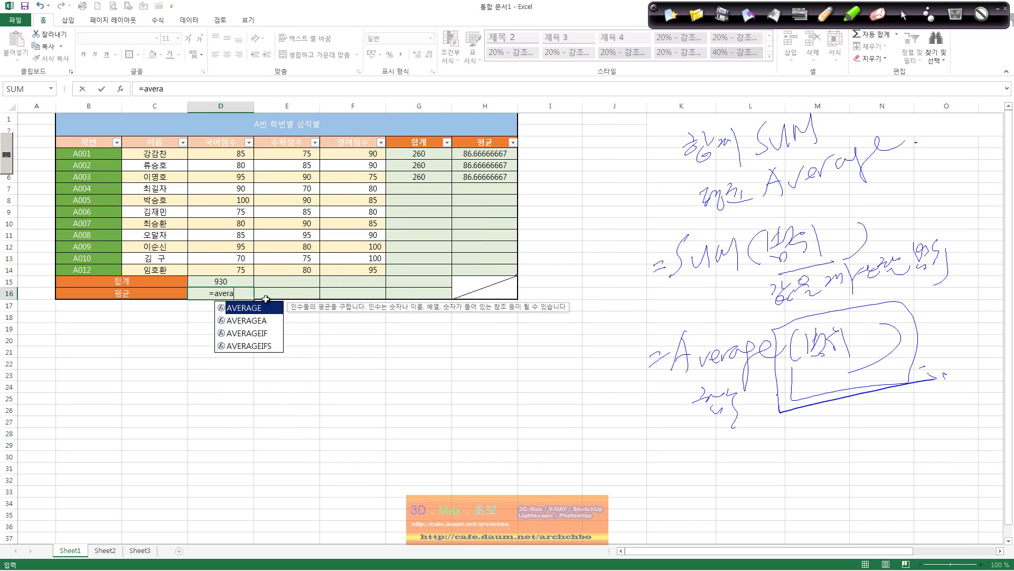
type("ge(")
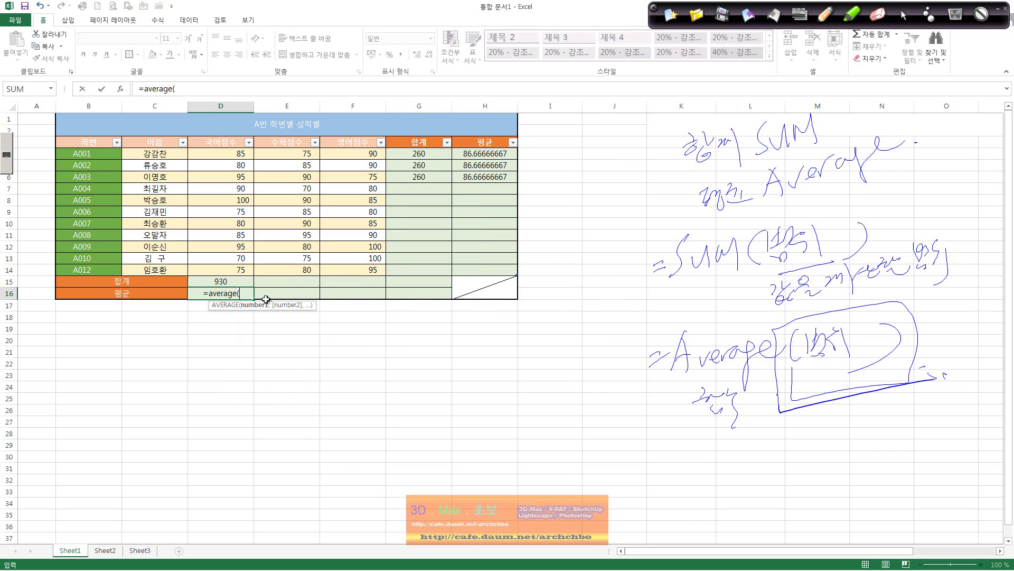
type("d4:d14")
key("Return")
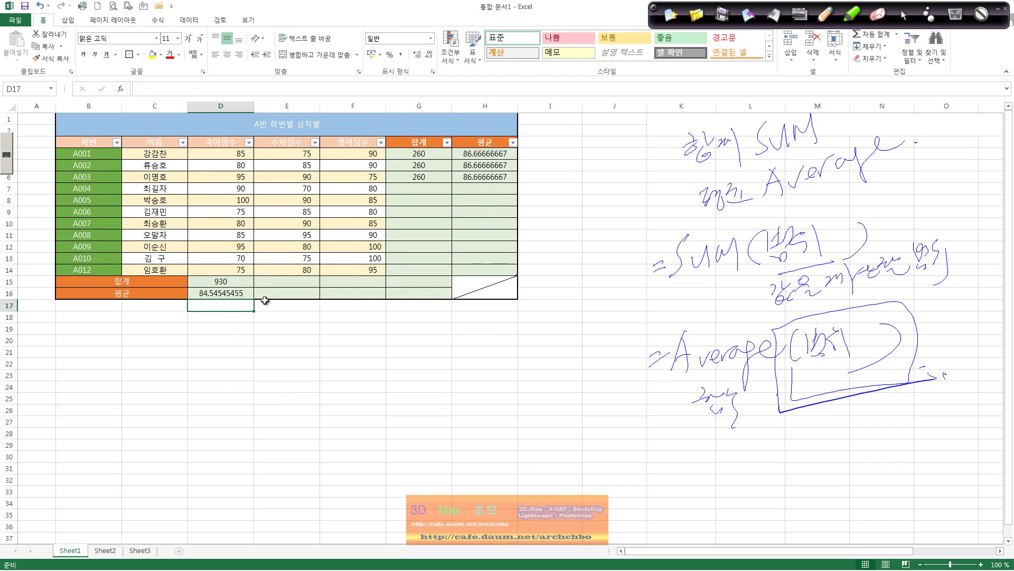
left_click(231, 295)
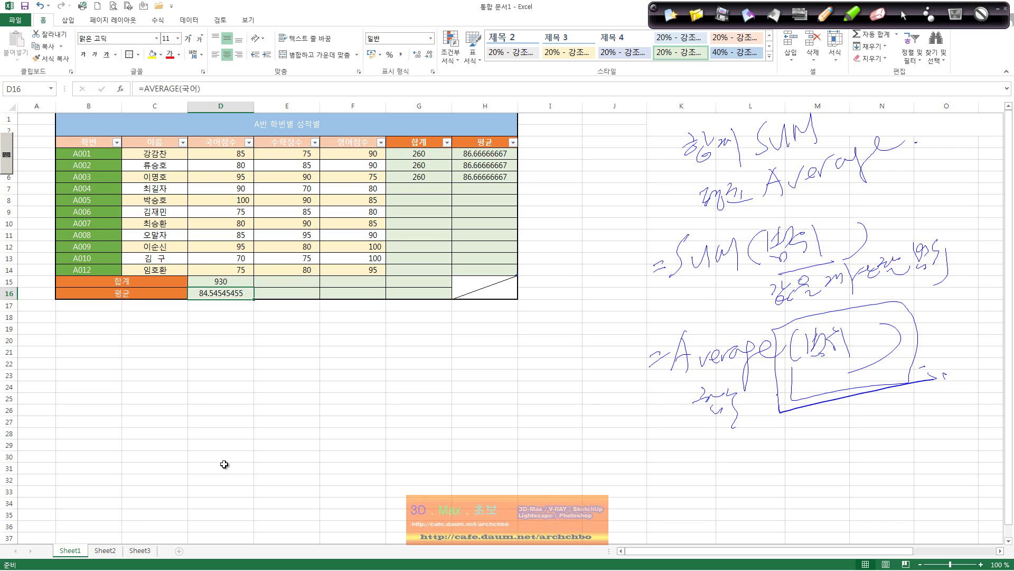
left_click(825, 14)
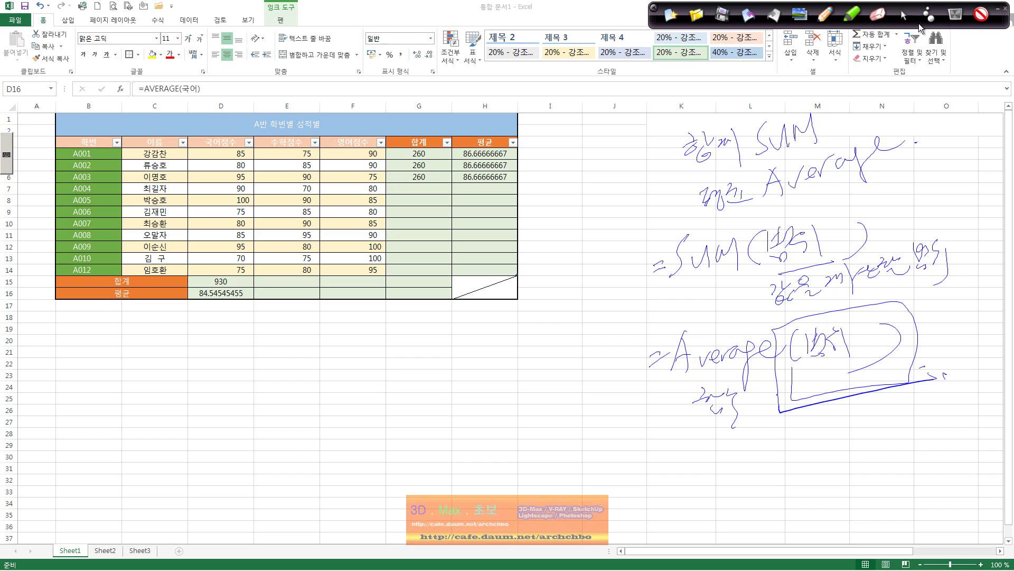
left_click(902, 18)
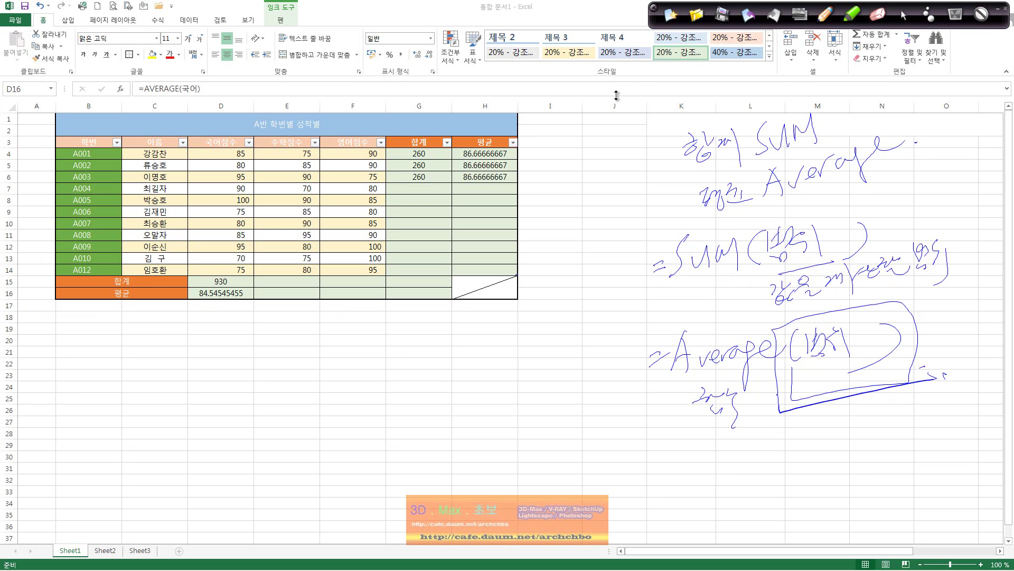
- Switch to Internet Explorer and open the 3D Max cafe's Excel활용강좌 board
key("alt+Tab")
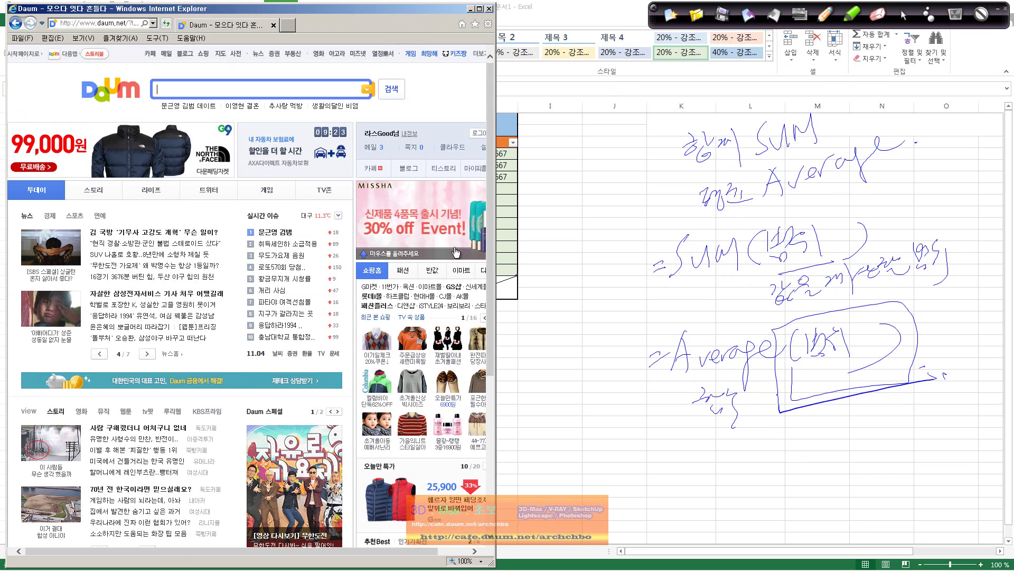
left_click(400, 223)
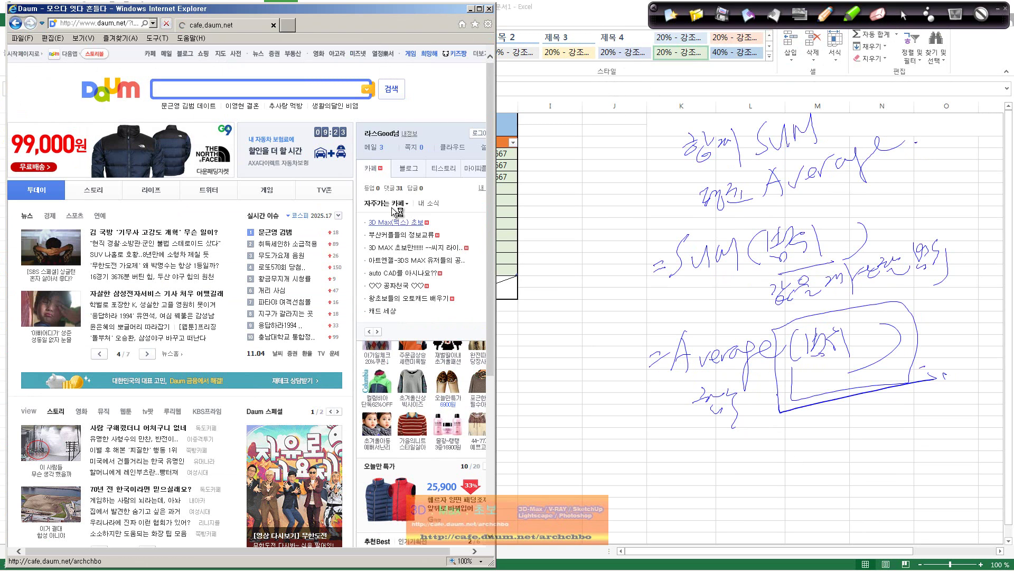
scroll(128, 350, "down", 7)
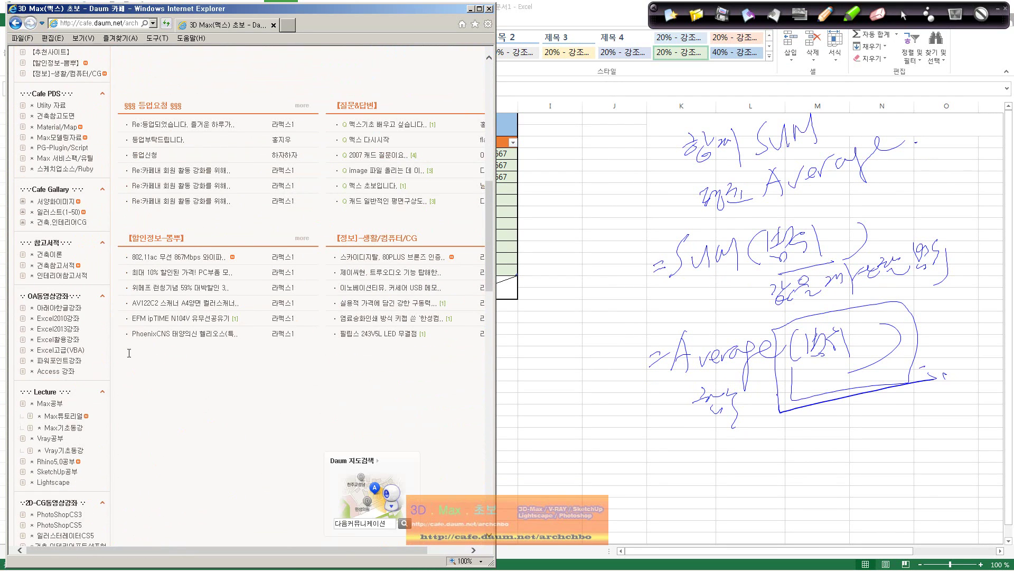
left_click(76, 342)
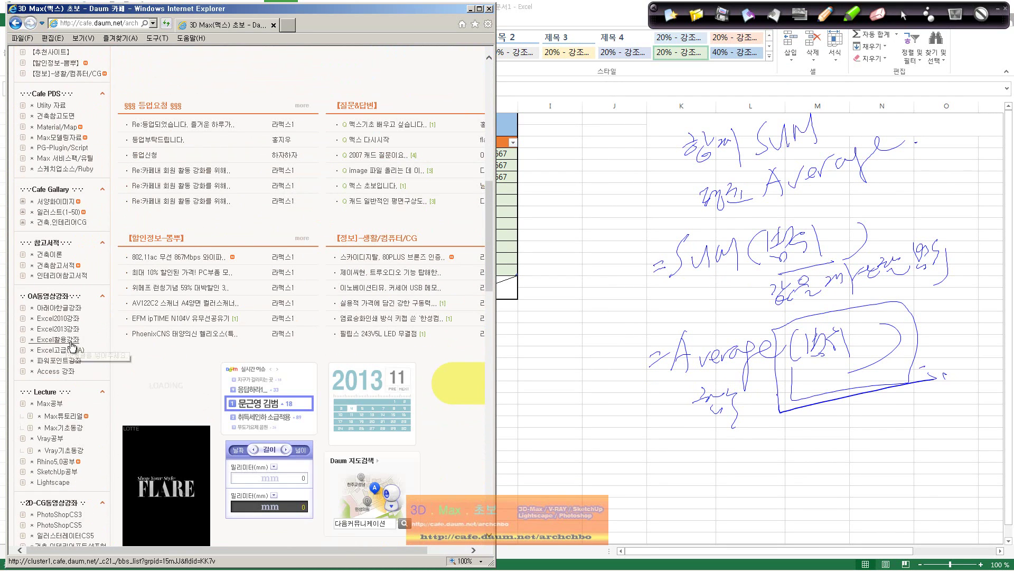
scroll(211, 375, "down", 1)
scroll(222, 344, "down", 3)
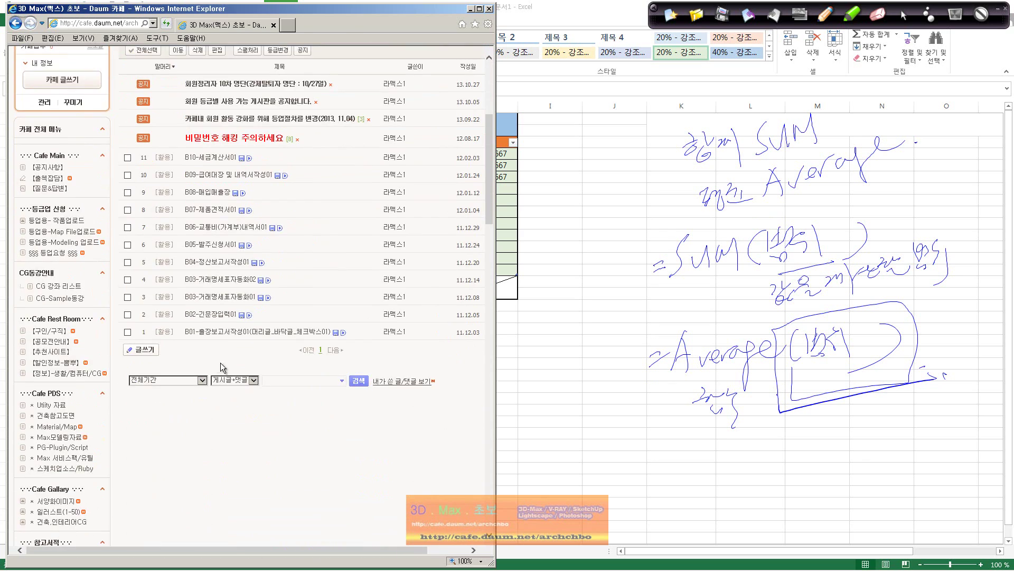
scroll(228, 317, "up", 3)
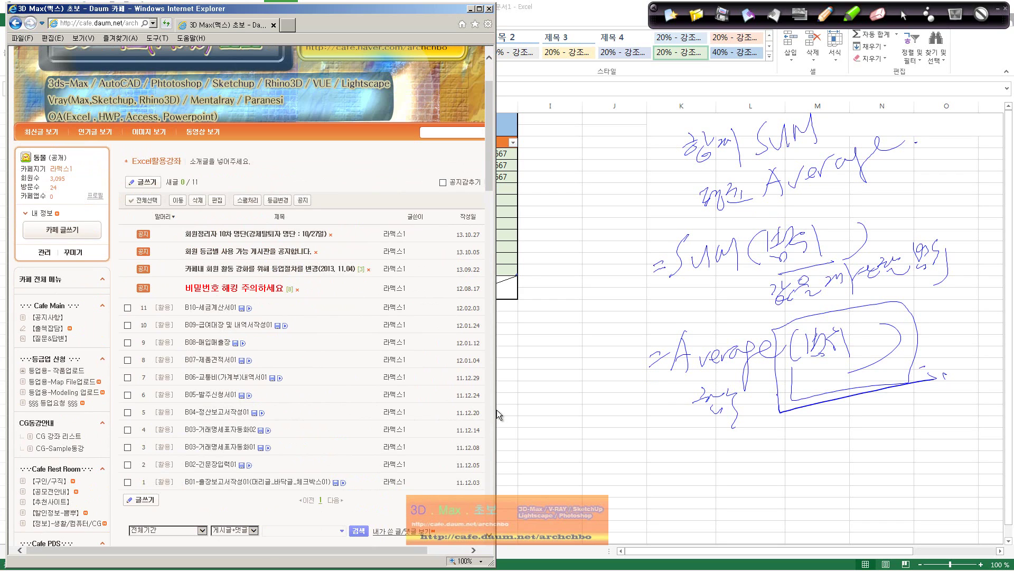
- Widen the browser to read the board, return to Daum, then close Internet Explorer
left_click_drag(495, 411, 612, 411)
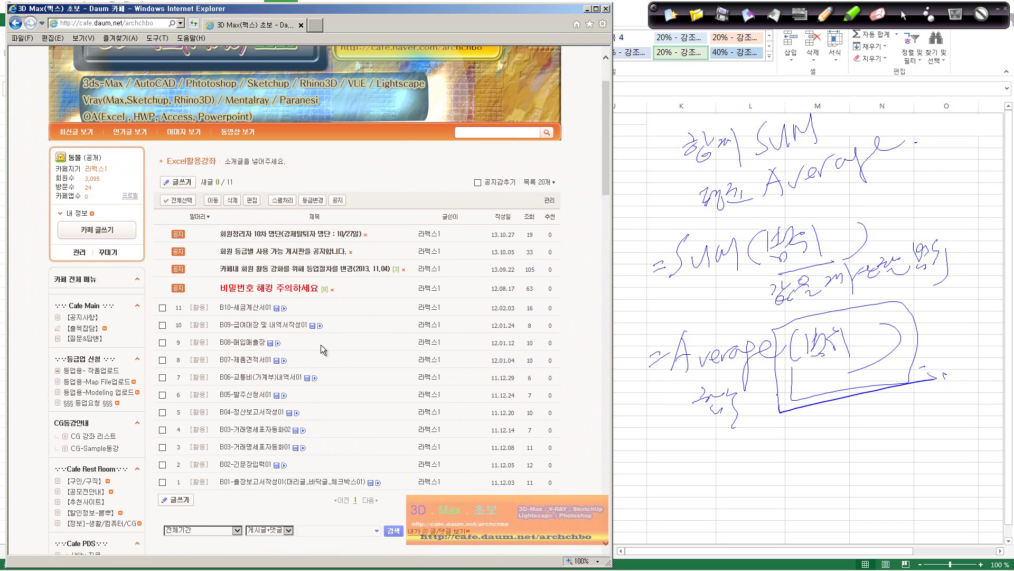
scroll(239, 273, "down", 3)
scroll(270, 301, "down", 5)
scroll(295, 333, "down", 5)
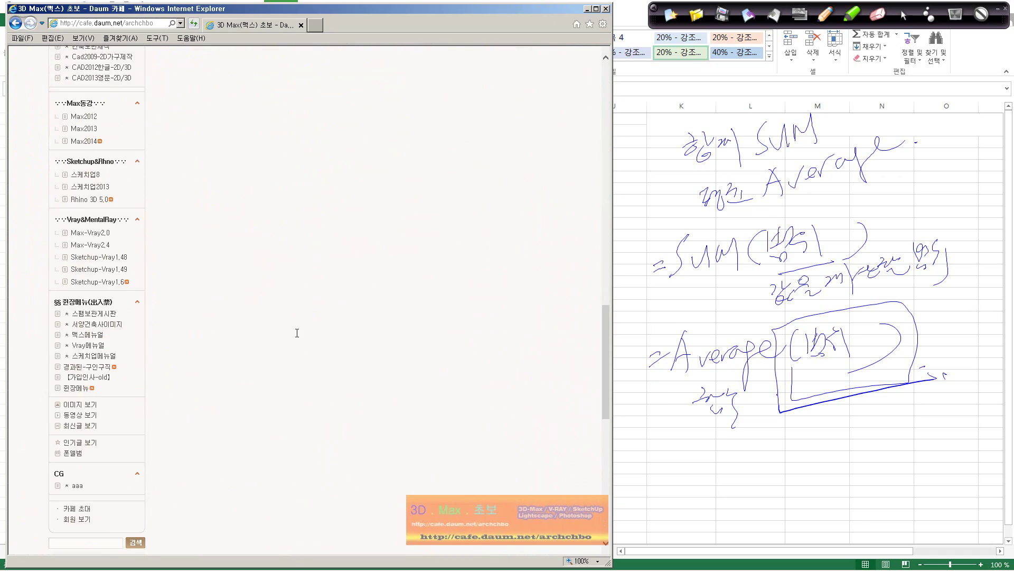
scroll(298, 333, "down", 3)
scroll(312, 327, "up", 5)
scroll(324, 321, "up", 5)
scroll(343, 340, "up", 6)
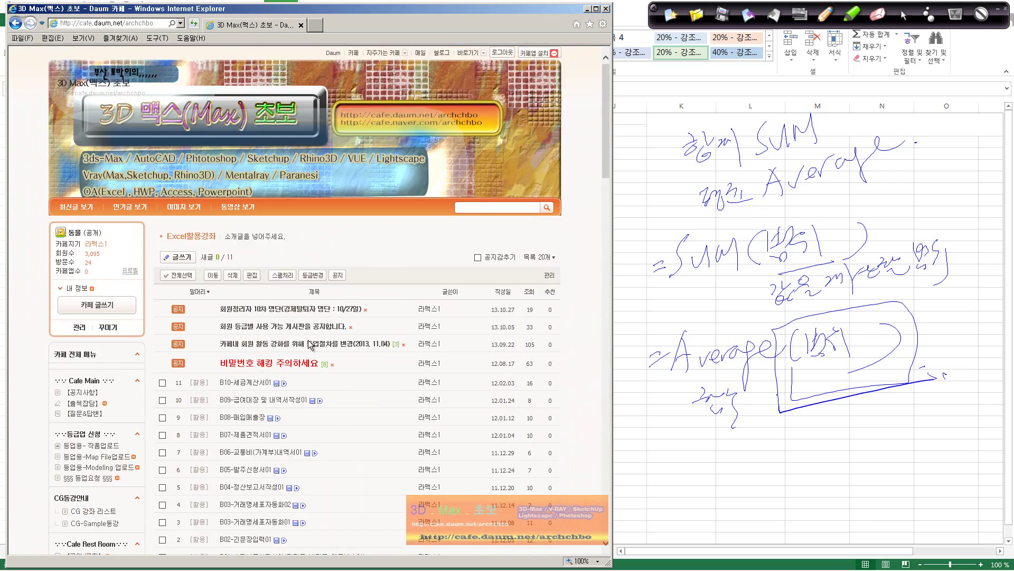
scroll(306, 367, "down", 2)
scroll(389, 278, "up", 3)
left_click(333, 53)
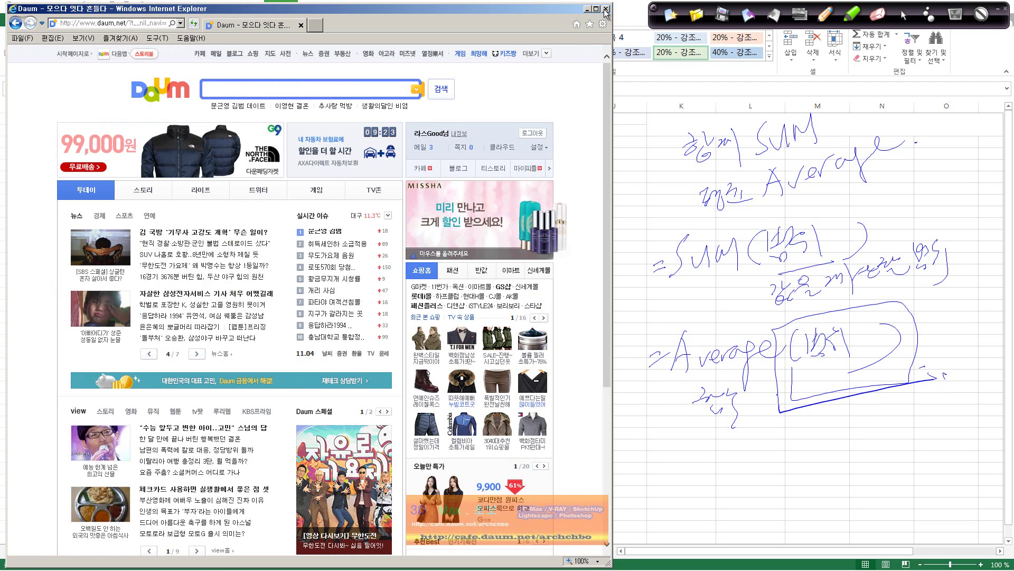
left_click(587, 9)
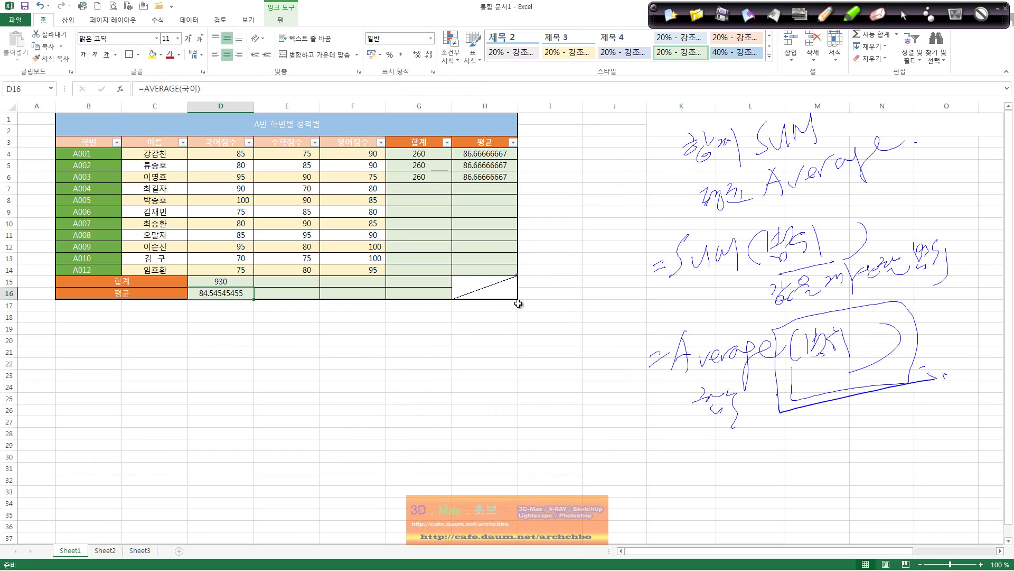
- With the pen, handwrite the naming-rules heading and rule ①, ending with a dot: names must start with English, Korean or an underscore
left_click(815, 21)
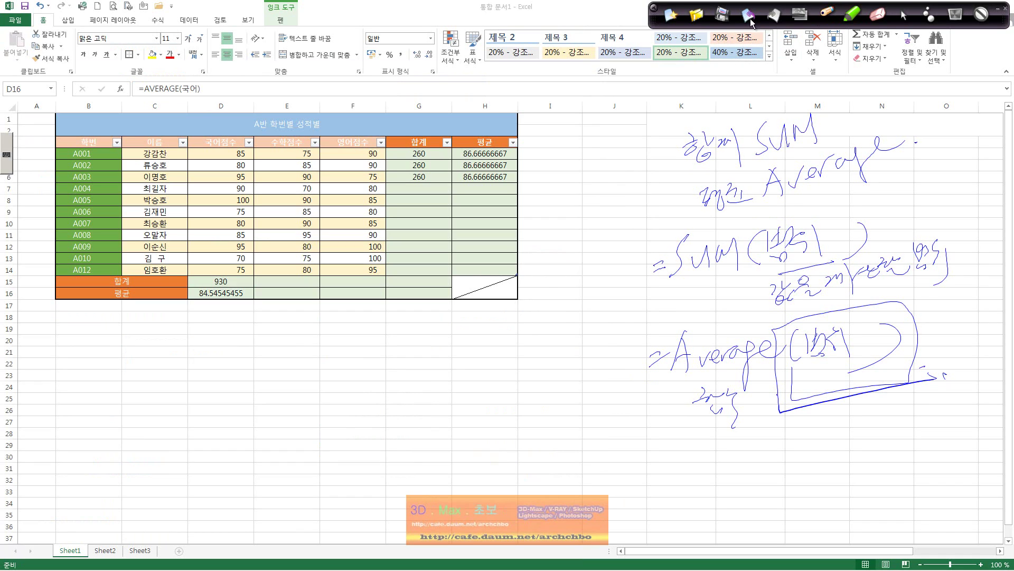
mouse_move(187, 329)
left_mouse_down()
mouse_move(192, 356)
mouse_move(200, 337)
mouse_move(235, 330)
mouse_move(265, 362)
mouse_move(290, 326)
mouse_move(298, 349)
mouse_move(331, 321)
left_mouse_up()
left_click_drag(380, 330, 389, 329)
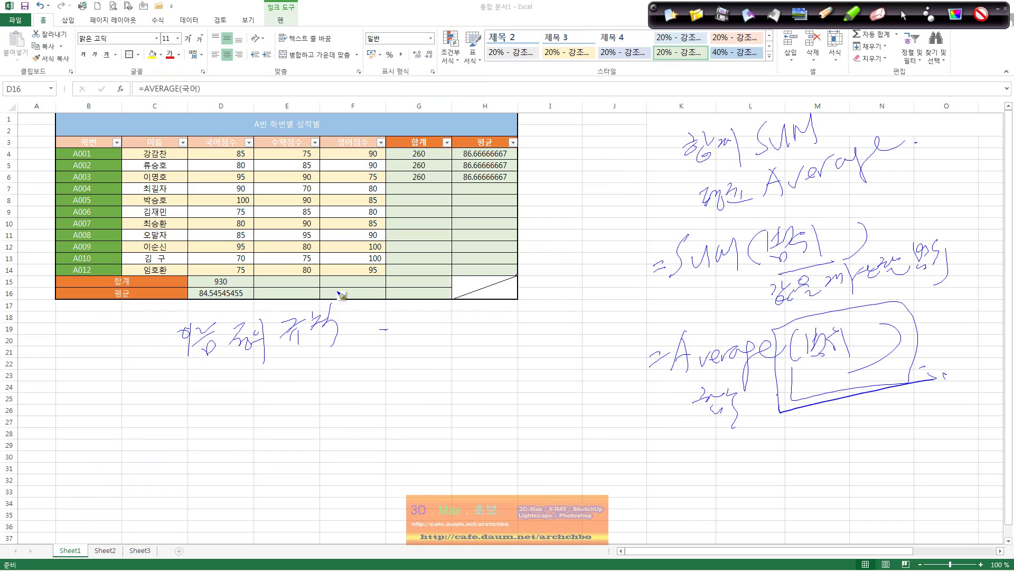
left_click_drag(159, 363, 167, 370)
mouse_move(186, 371)
left_mouse_down()
mouse_move(189, 395)
mouse_move(224, 365)
mouse_move(215, 383)
mouse_move(288, 372)
mouse_move(317, 387)
mouse_move(342, 365)
mouse_move(353, 371)
mouse_move(391, 352)
mouse_move(413, 377)
mouse_move(507, 360)
mouse_move(500, 394)
left_mouse_up()
left_click(528, 371)
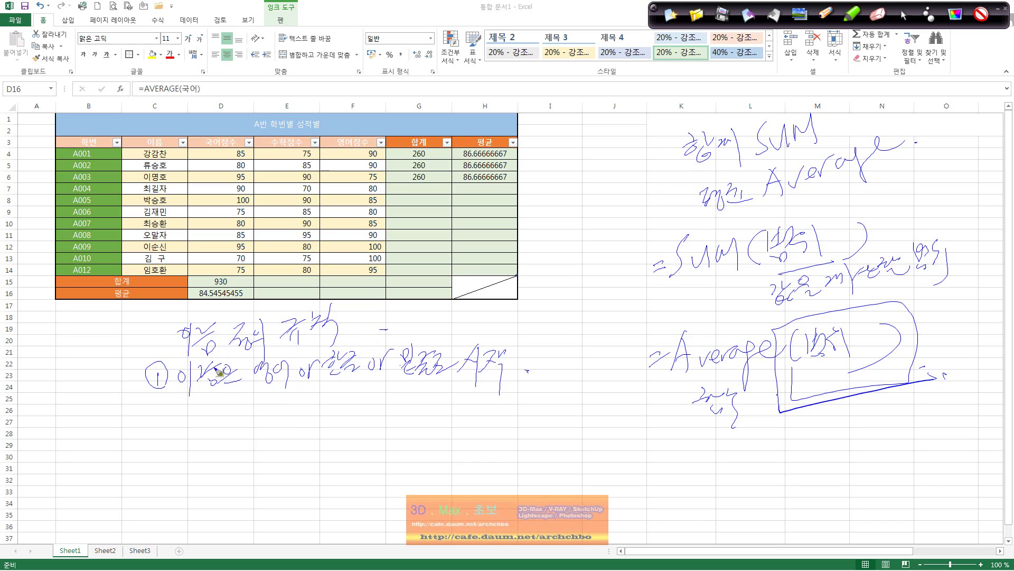
- Add a handwritten note under rule ① and a mark with a question mark right of the table
mouse_move(213, 376)
left_mouse_down()
mouse_move(252, 370)
mouse_move(223, 407)
left_mouse_up()
mouse_move(222, 410)
left_mouse_down()
mouse_move(218, 425)
mouse_move(237, 409)
mouse_move(245, 428)
left_mouse_up()
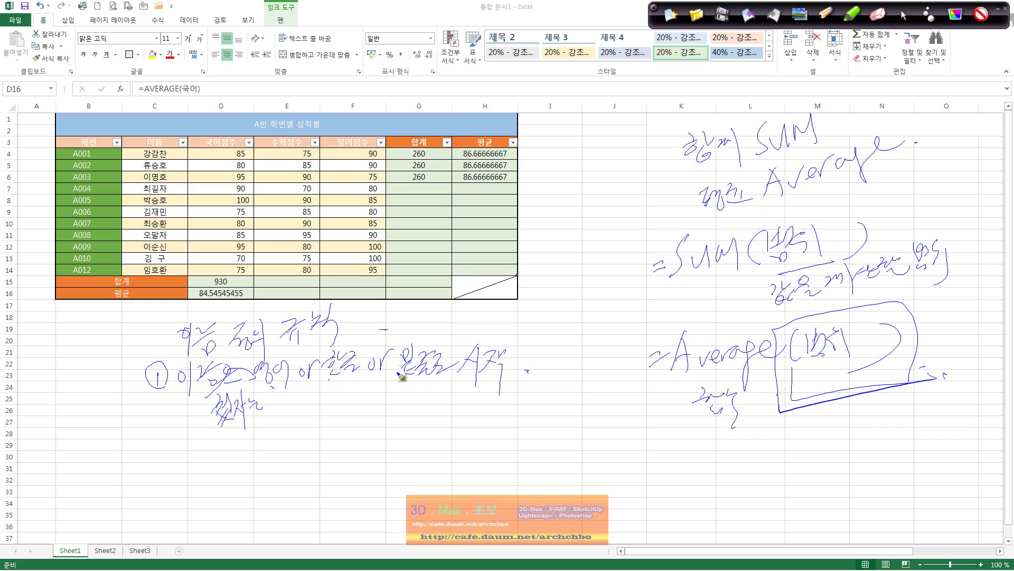
left_click_drag(522, 340, 554, 328)
mouse_move(560, 290)
left_mouse_down()
mouse_move(582, 282)
mouse_move(571, 324)
left_mouse_up()
left_click(576, 332)
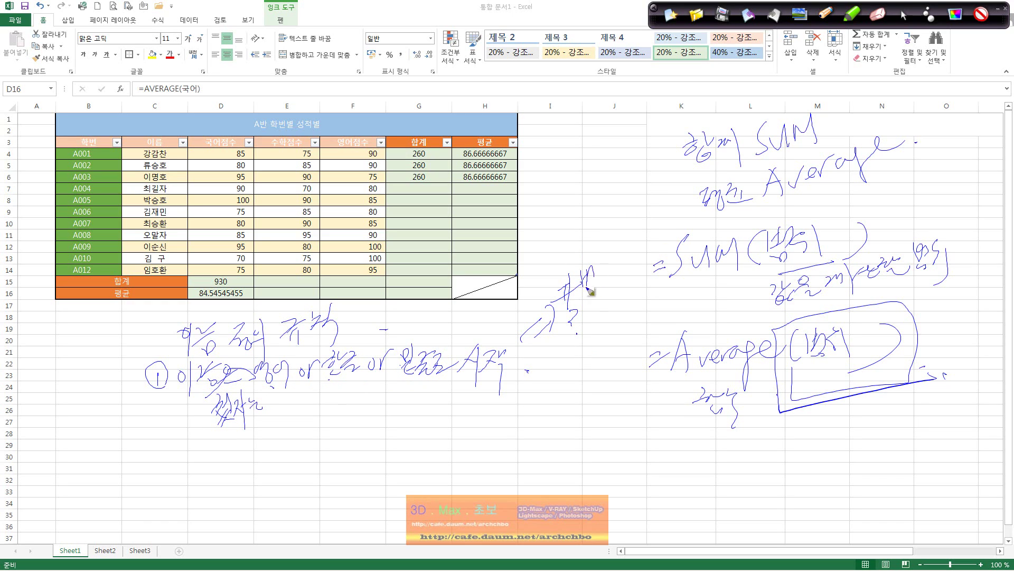
- Circle the # mark and write a word and bracketed notes around it
mouse_move(592, 263)
left_mouse_down()
mouse_move(613, 288)
mouse_move(623, 252)
mouse_move(621, 290)
left_mouse_up()
left_click_drag(590, 327, 564, 265)
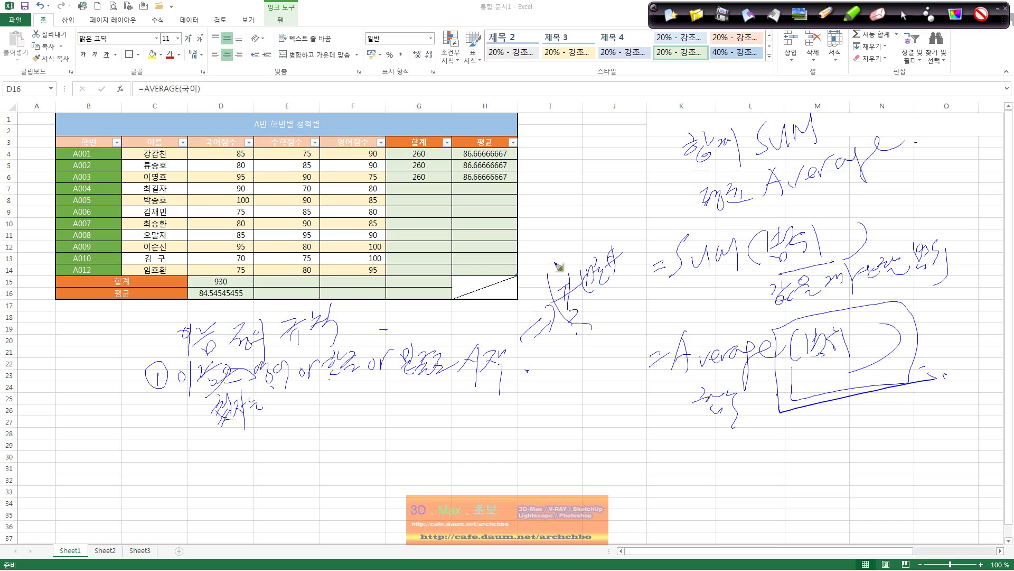
mouse_move(555, 217)
left_mouse_down()
mouse_move(564, 236)
mouse_move(595, 213)
mouse_move(607, 225)
left_mouse_up()
mouse_move(622, 197)
left_mouse_down()
mouse_move(617, 214)
mouse_move(642, 207)
mouse_move(653, 217)
left_mouse_up()
mouse_move(657, 213)
left_mouse_down()
mouse_move(684, 235)
mouse_move(708, 214)
mouse_move(752, 237)
left_mouse_up()
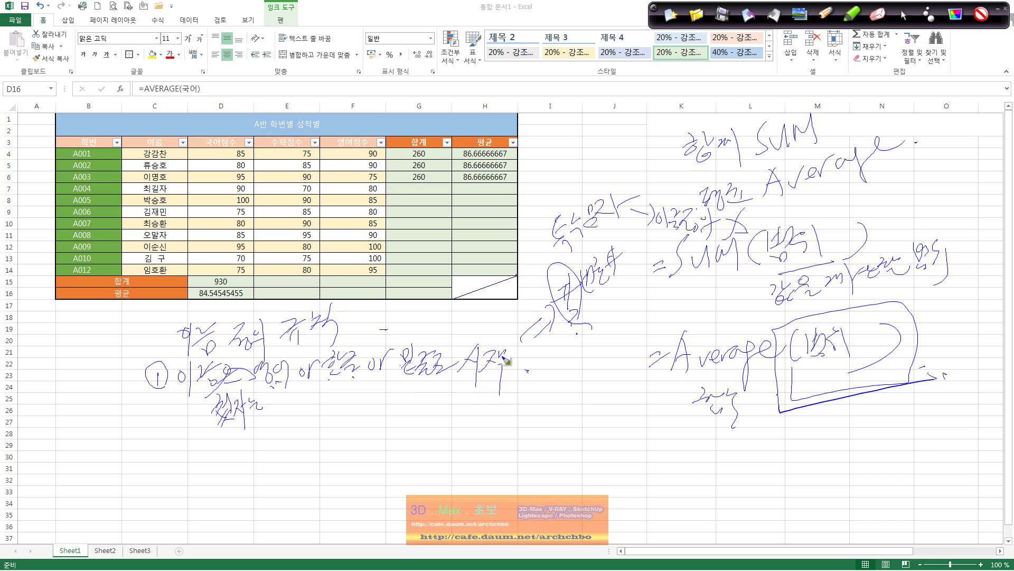
- Write an equals-sign note after rule ①, mark A001 in B4, and write 001 as a counter-example
left_click_drag(539, 369, 555, 366)
mouse_move(541, 365)
left_mouse_down()
mouse_move(567, 370)
mouse_move(623, 354)
left_mouse_up()
mouse_move(628, 336)
left_mouse_down()
mouse_move(642, 323)
mouse_move(672, 338)
left_mouse_up()
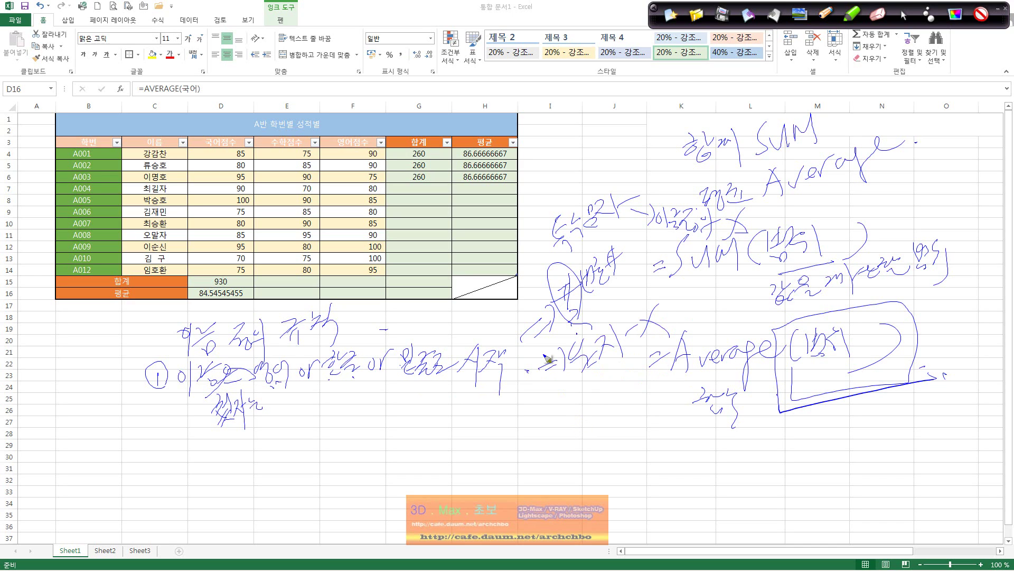
mouse_move(85, 157)
left_mouse_down()
mouse_move(80, 148)
mouse_move(118, 168)
left_mouse_up()
mouse_move(585, 416)
left_mouse_down()
mouse_move(612, 412)
mouse_move(601, 415)
mouse_move(617, 391)
mouse_move(644, 408)
left_mouse_up()
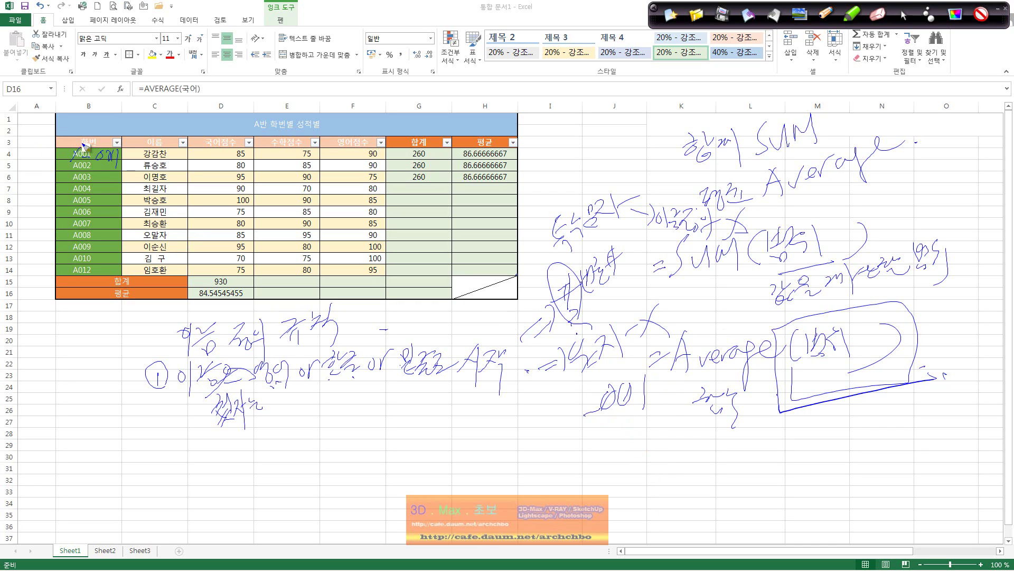
- Handwrite a sales example linking 2001 and 2002 with amounts 1억 and 2억
mouse_move(637, 445)
left_mouse_down()
mouse_move(651, 465)
mouse_move(686, 423)
mouse_move(713, 428)
mouse_move(721, 449)
mouse_move(747, 420)
mouse_move(742, 435)
left_mouse_up()
mouse_move(622, 493)
left_mouse_down()
mouse_move(679, 470)
mouse_move(694, 481)
mouse_move(661, 513)
mouse_move(696, 497)
mouse_move(711, 510)
left_mouse_up()
mouse_move(713, 459)
left_mouse_down()
mouse_move(753, 454)
mouse_move(736, 504)
mouse_move(769, 485)
mouse_move(779, 508)
left_mouse_up()
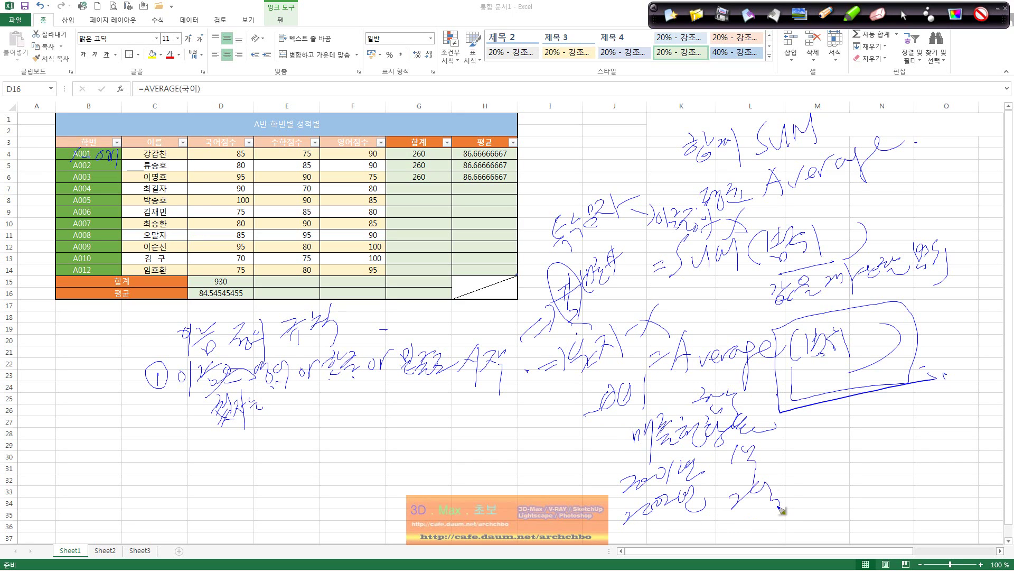
left_click_drag(613, 504, 711, 476)
- Write rule ②: letter case isn't distinguished, marked X with a circled Aa example
mouse_move(159, 434)
left_mouse_down()
mouse_move(201, 454)
mouse_move(250, 438)
mouse_move(246, 450)
mouse_move(279, 439)
mouse_move(285, 454)
mouse_move(299, 435)
left_mouse_up()
mouse_move(304, 425)
left_mouse_down()
mouse_move(325, 449)
mouse_move(341, 428)
mouse_move(339, 460)
left_mouse_up()
mouse_move(341, 434)
left_mouse_down()
mouse_move(357, 432)
mouse_move(352, 459)
mouse_move(383, 420)
mouse_move(373, 450)
mouse_move(407, 434)
left_mouse_up()
left_click_drag(395, 444, 414, 449)
mouse_move(449, 418)
left_mouse_down()
mouse_move(430, 450)
mouse_move(457, 448)
mouse_move(495, 392)
mouse_move(514, 437)
left_mouse_up()
mouse_move(496, 423)
left_mouse_down()
mouse_move(516, 421)
mouse_move(544, 443)
left_mouse_up()
left_click_drag(549, 393, 565, 423)
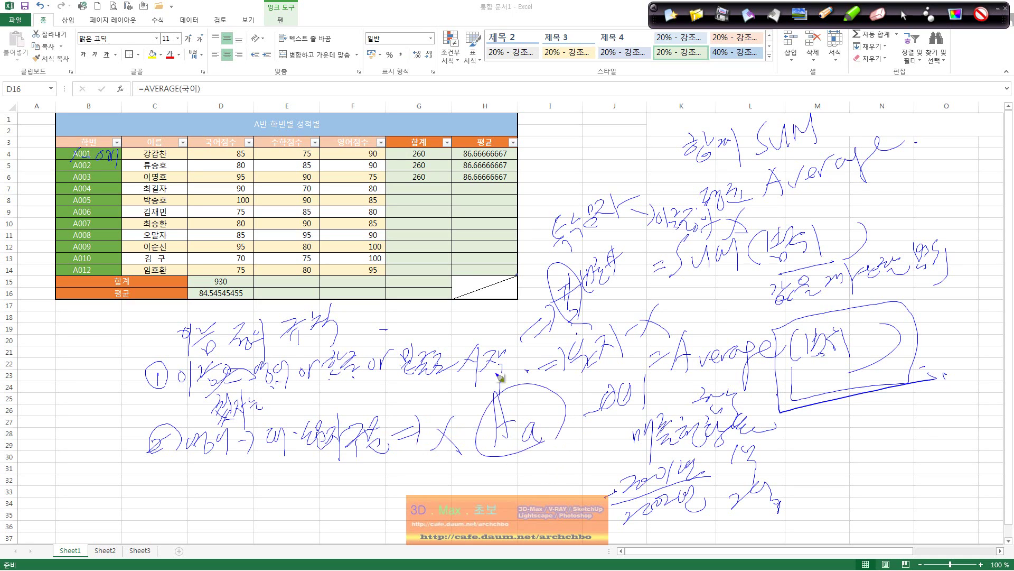
- Write rule ③, no spaces allowed, and mark beside student numbers A001–A003
mouse_move(152, 464)
left_mouse_down()
mouse_move(157, 488)
mouse_move(174, 481)
mouse_move(222, 492)
mouse_move(235, 472)
mouse_move(262, 487)
mouse_move(311, 478)
left_mouse_up()
left_click_drag(304, 464, 332, 490)
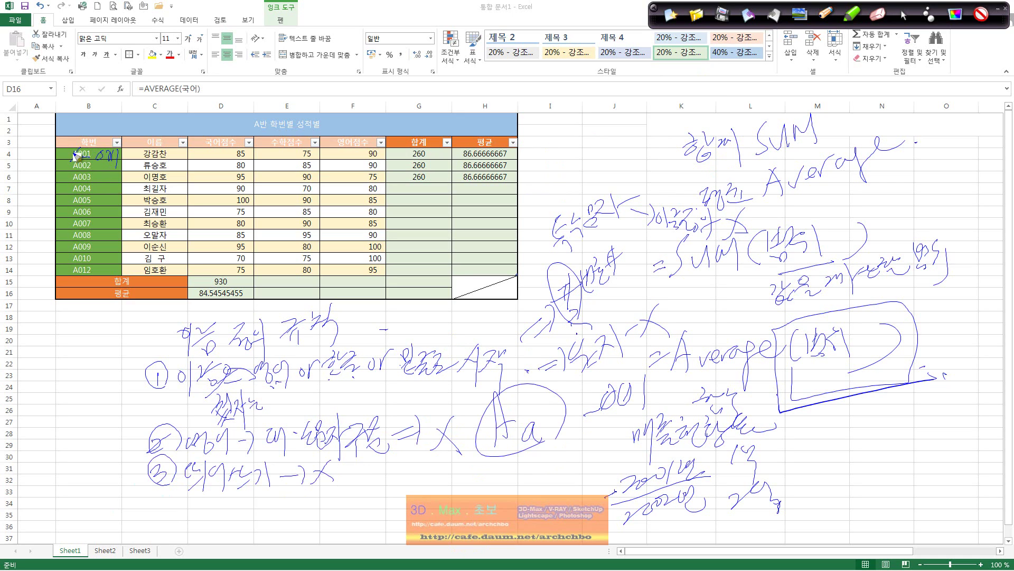
mouse_move(73, 150)
left_mouse_down()
mouse_move(70, 178)
mouse_move(121, 262)
mouse_move(108, 138)
mouse_move(74, 169)
mouse_move(121, 179)
left_mouse_up()
- Write 학번 versus a crossed-out 학 번, add acceptable name examples, and circle them
mouse_move(57, 324)
left_mouse_down()
mouse_move(59, 346)
mouse_move(87, 336)
mouse_move(53, 380)
mouse_move(71, 388)
mouse_move(72, 400)
left_mouse_up()
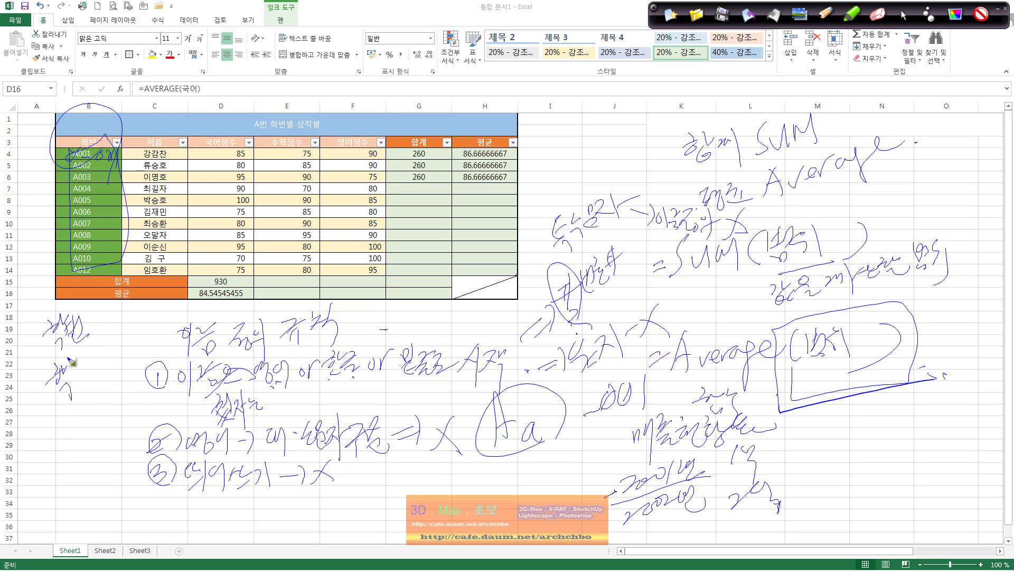
mouse_move(84, 344)
left_mouse_down()
mouse_move(76, 370)
mouse_move(111, 380)
left_mouse_up()
left_click_drag(100, 378, 115, 386)
mouse_move(49, 417)
left_mouse_down()
mouse_move(113, 381)
mouse_move(83, 419)
mouse_move(101, 438)
left_mouse_up()
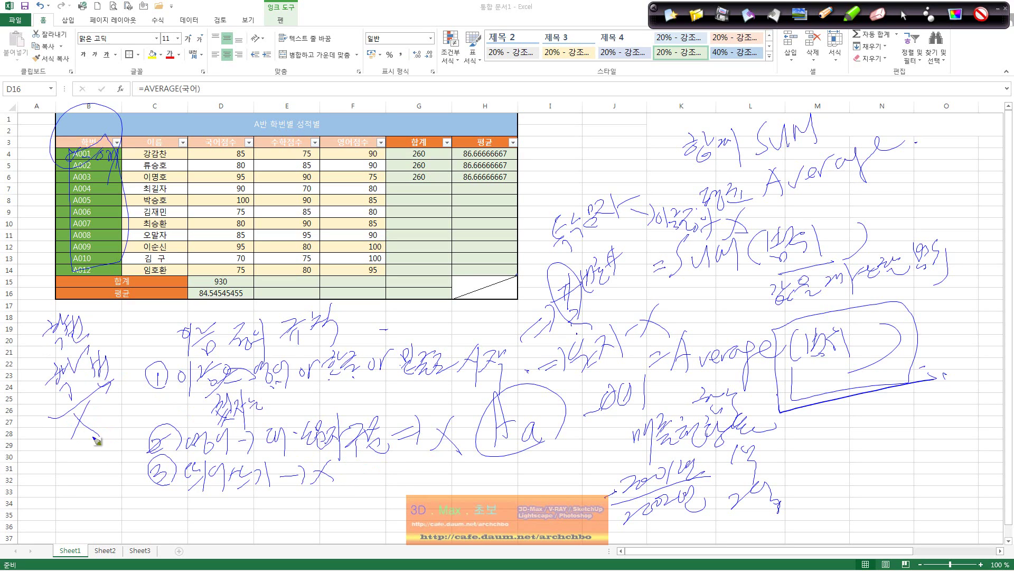
mouse_move(35, 464)
left_mouse_down()
mouse_move(52, 466)
mouse_move(55, 486)
mouse_move(65, 474)
mouse_move(79, 478)
left_mouse_up()
mouse_move(69, 478)
left_mouse_down()
mouse_move(82, 494)
mouse_move(54, 510)
left_mouse_up()
mouse_move(57, 499)
left_mouse_down()
mouse_move(59, 522)
mouse_move(90, 520)
left_mouse_up()
mouse_move(61, 441)
left_mouse_down()
mouse_move(95, 511)
mouse_move(77, 532)
left_mouse_up()
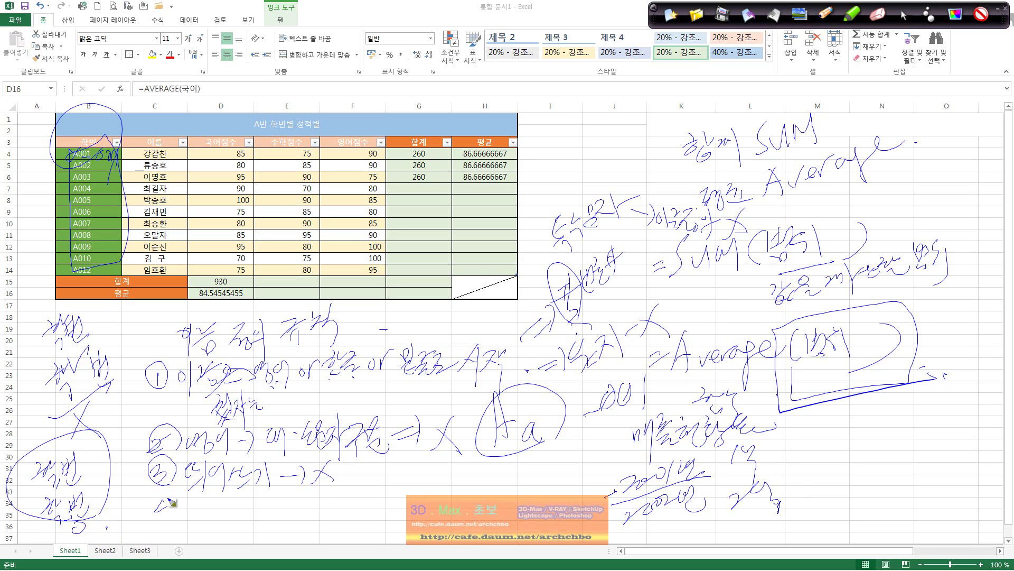
- Write rule ④: names may use up to 255 characters (255자까지 사용)
left_click_drag(168, 491, 170, 492)
left_click_drag(168, 499, 168, 520)
mouse_move(190, 503)
left_mouse_down()
mouse_move(205, 528)
mouse_move(222, 521)
left_mouse_up()
mouse_move(222, 495)
left_mouse_down()
mouse_move(230, 525)
mouse_move(272, 515)
mouse_move(288, 536)
mouse_move(301, 513)
mouse_move(337, 494)
mouse_move(344, 508)
mouse_move(361, 485)
mouse_move(349, 527)
left_mouse_up()
left_click(372, 498)
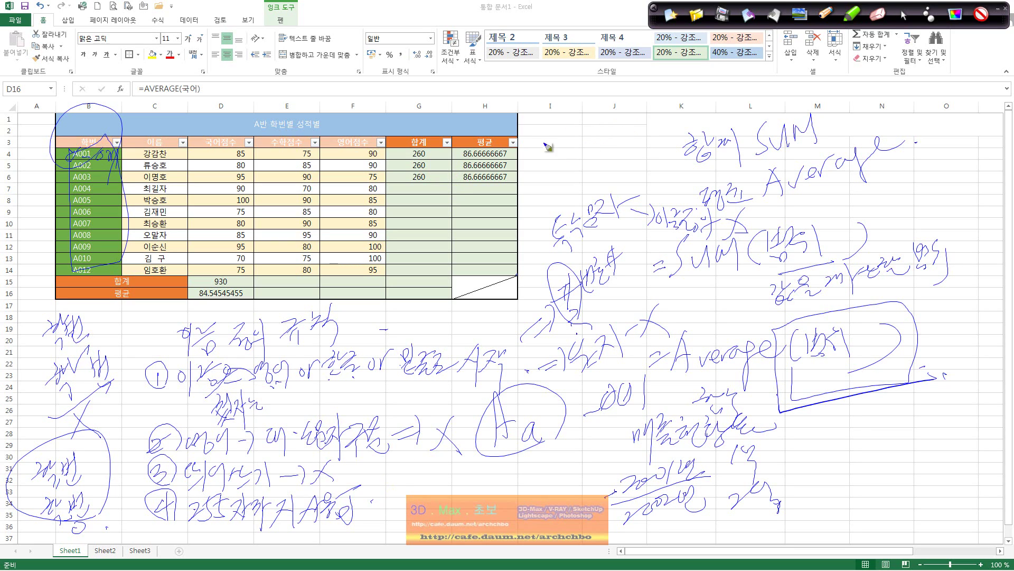
- Start a side note near the top marking 1개 and 2개
left_click_drag(554, 130, 549, 149)
mouse_move(561, 124)
left_mouse_down()
mouse_move(563, 145)
mouse_move(594, 128)
left_mouse_up()
left_click_drag(575, 136, 600, 132)
left_click(610, 149)
mouse_move(545, 186)
left_mouse_down()
mouse_move(544, 196)
mouse_move(598, 189)
left_mouse_up()
- Finish the top side note with a bracketed remark and circle its words and the 2강 note
mouse_move(626, 119)
left_mouse_down()
mouse_move(624, 143)
mouse_move(643, 133)
left_mouse_up()
mouse_move(652, 119)
left_mouse_down()
mouse_move(655, 136)
mouse_move(666, 134)
left_mouse_up()
left_click_drag(672, 106, 677, 153)
left_click_drag(655, 143, 652, 150)
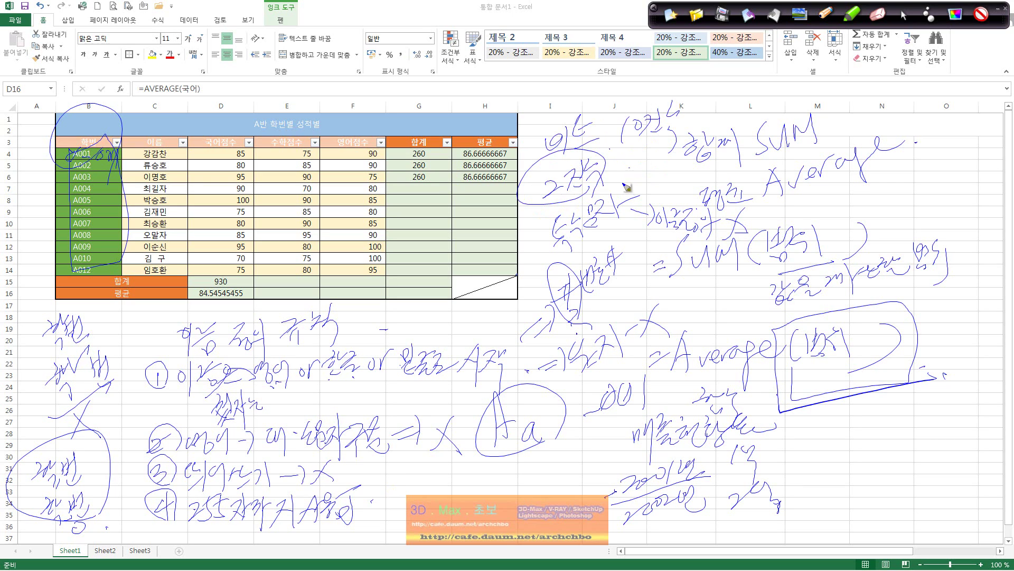
mouse_move(626, 186)
left_mouse_down()
mouse_move(721, 178)
mouse_move(754, 163)
left_mouse_up()
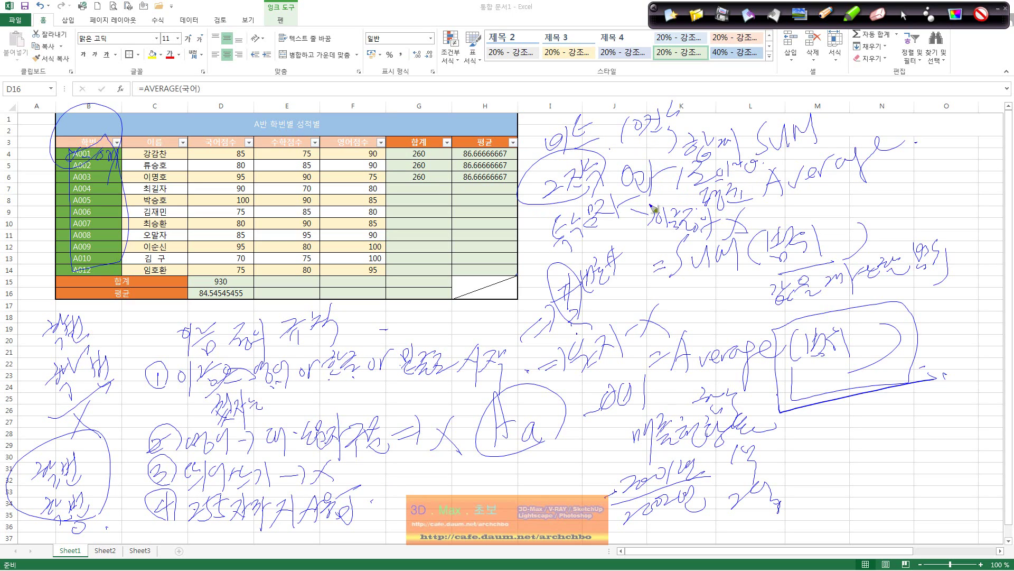
left_click_drag(654, 207, 717, 157)
left_click_drag(585, 198, 596, 208)
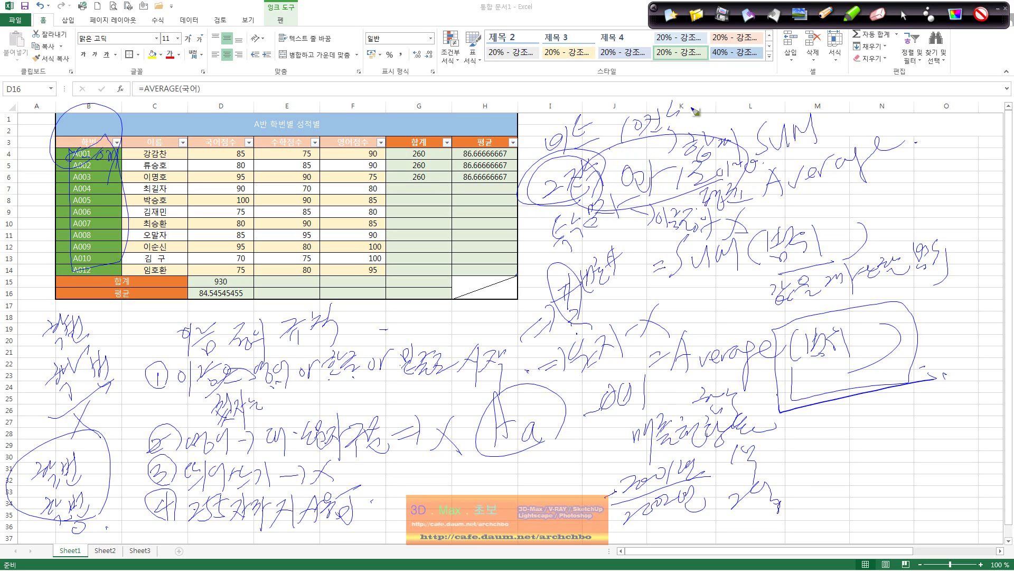
- Write the 2x2x2… = 256 calculation, then circle and underline 255 in rule ④
left_click_drag(721, 109, 756, 96)
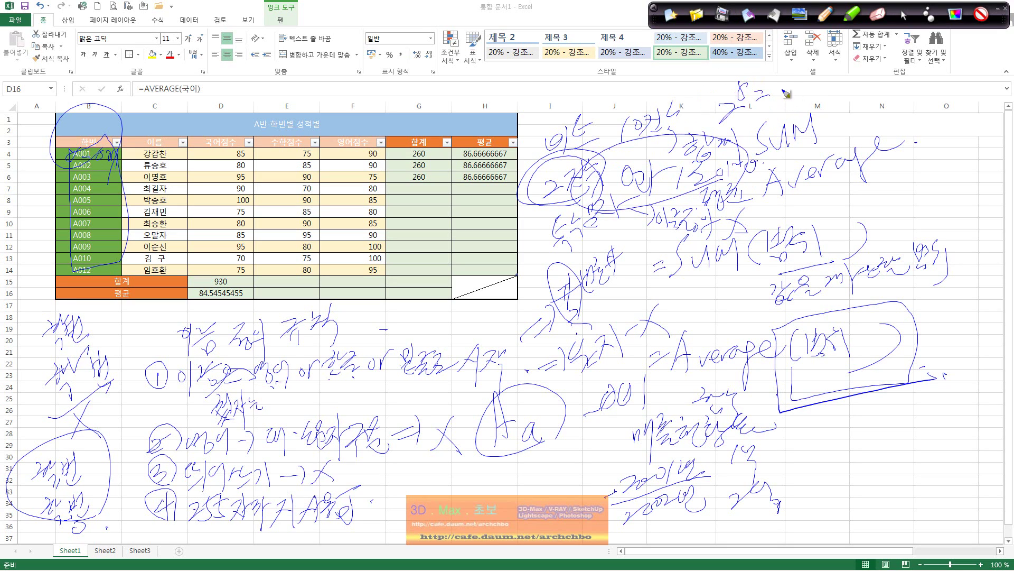
mouse_move(784, 91)
left_mouse_down()
mouse_move(942, 79)
mouse_move(978, 91)
mouse_move(959, 96)
left_mouse_up()
mouse_move(859, 123)
left_mouse_down()
mouse_move(881, 135)
mouse_move(949, 123)
left_mouse_up()
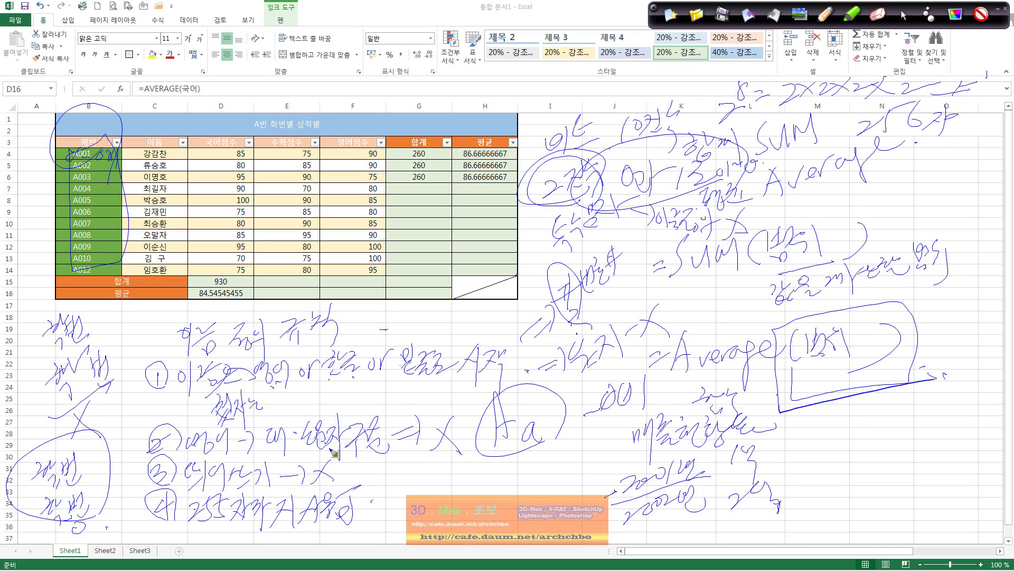
left_click_drag(227, 526, 240, 489)
mouse_move(886, 176)
left_mouse_down()
mouse_move(933, 191)
mouse_move(921, 195)
mouse_move(921, 220)
mouse_move(949, 197)
mouse_move(951, 219)
left_mouse_up()
left_click_drag(186, 518, 284, 524)
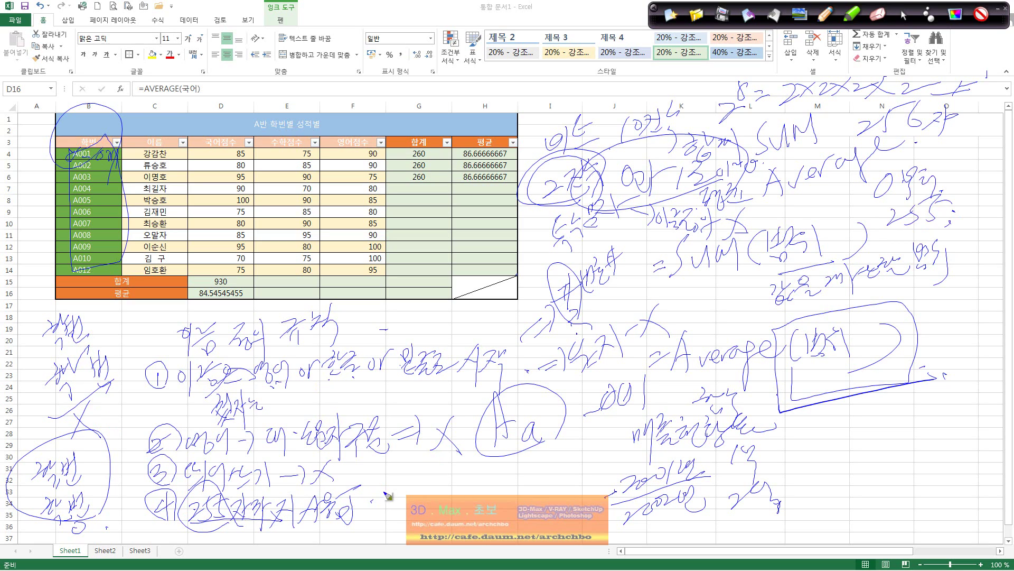
- Write a bracketed example after rule ④ with F4 and G5 cell-address names, then clear all ink
mouse_move(379, 496)
left_mouse_down()
mouse_move(402, 502)
mouse_move(417, 490)
mouse_move(495, 504)
left_mouse_up()
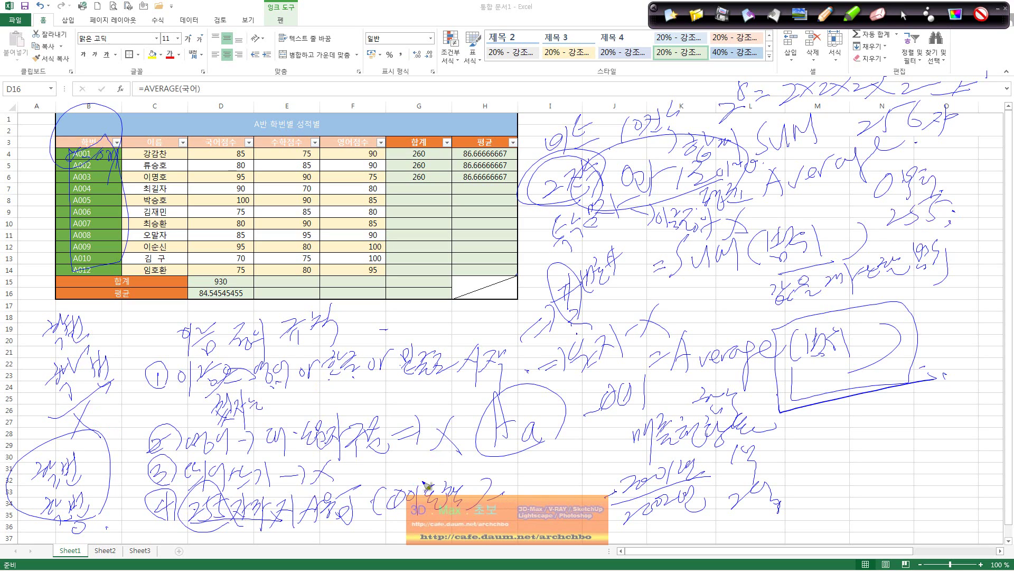
left_click_drag(417, 507, 441, 526)
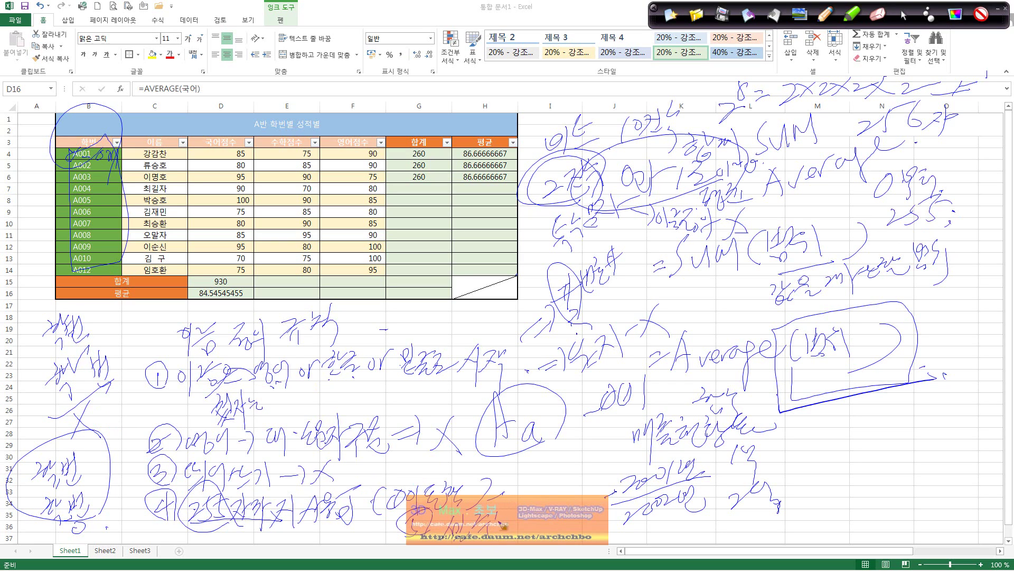
mouse_move(505, 514)
left_mouse_down()
mouse_move(518, 525)
mouse_move(534, 520)
mouse_move(603, 475)
mouse_move(623, 478)
mouse_move(613, 475)
left_mouse_up()
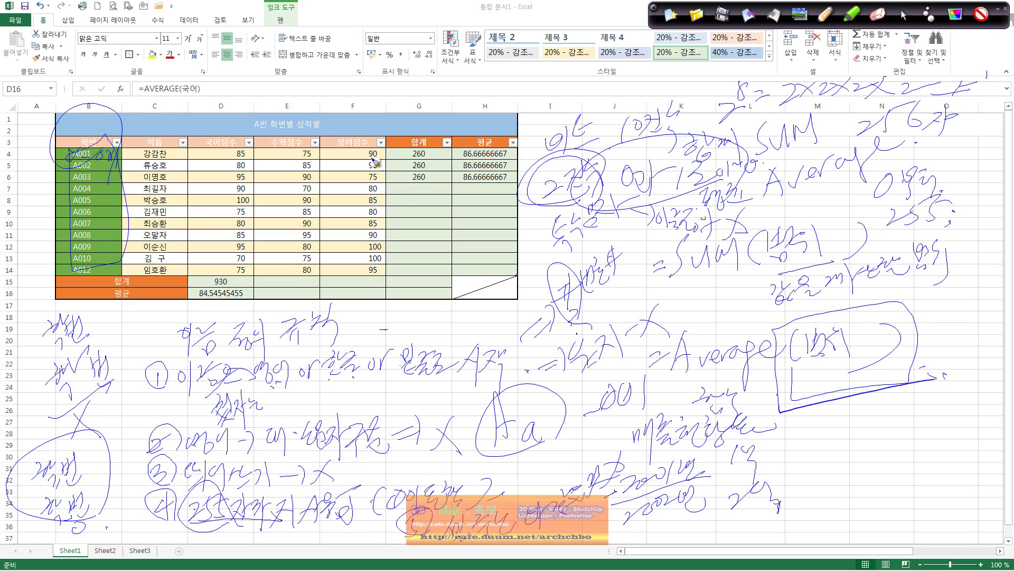
left_click_drag(356, 101, 356, 114)
mouse_move(400, 191)
left_mouse_down()
mouse_move(387, 222)
mouse_move(399, 202)
mouse_move(431, 202)
left_mouse_up()
mouse_move(426, 195)
left_mouse_down()
mouse_move(413, 256)
mouse_move(457, 233)
mouse_move(449, 254)
left_mouse_up()
mouse_move(486, 259)
left_mouse_down()
mouse_move(391, 269)
mouse_move(509, 250)
left_mouse_up()
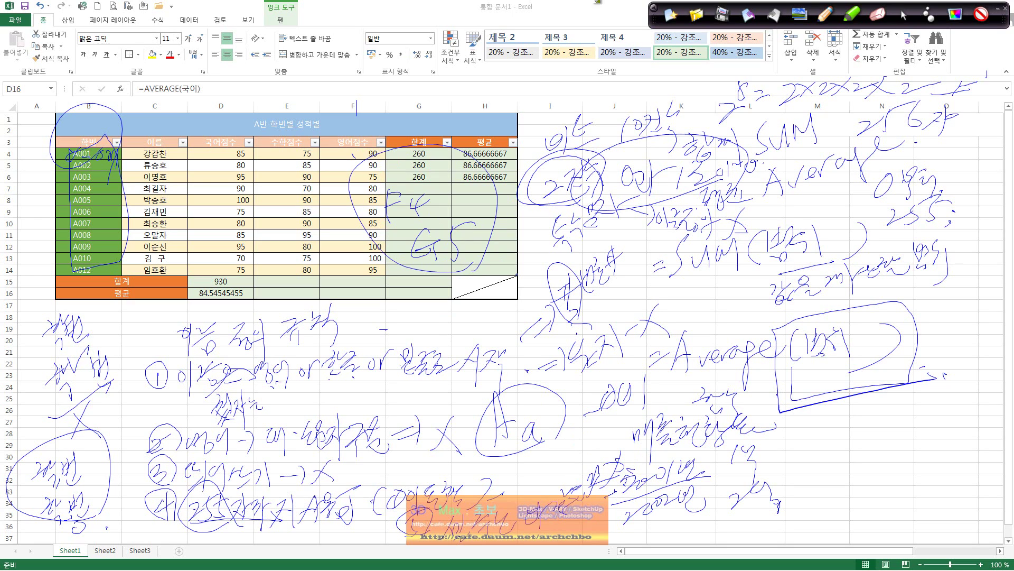
left_click(664, 20)
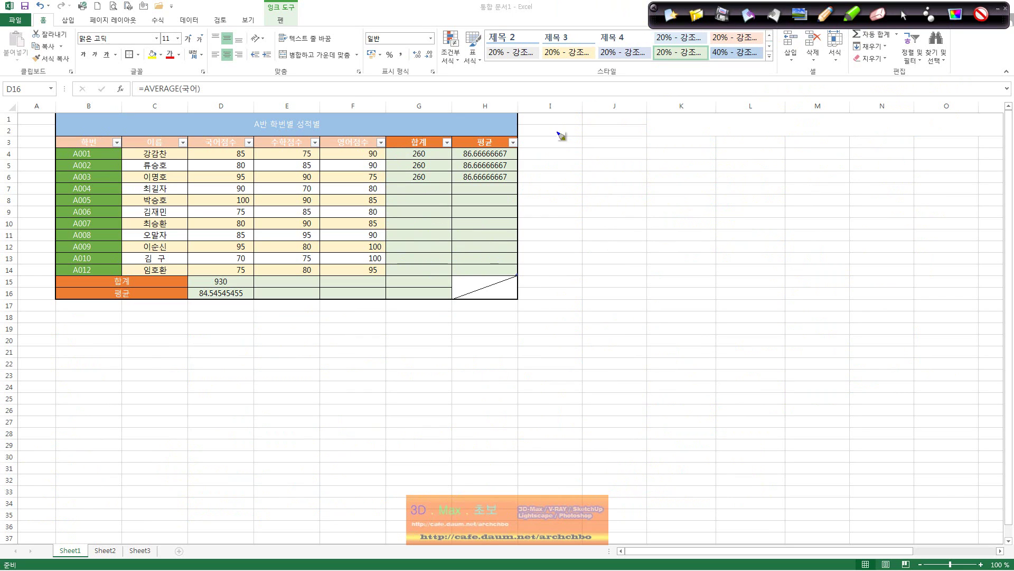
mouse_move(558, 135)
left_mouse_down()
mouse_move(573, 131)
mouse_move(579, 145)
mouse_move(655, 124)
mouse_move(663, 144)
mouse_move(695, 136)
mouse_move(674, 168)
left_mouse_up()
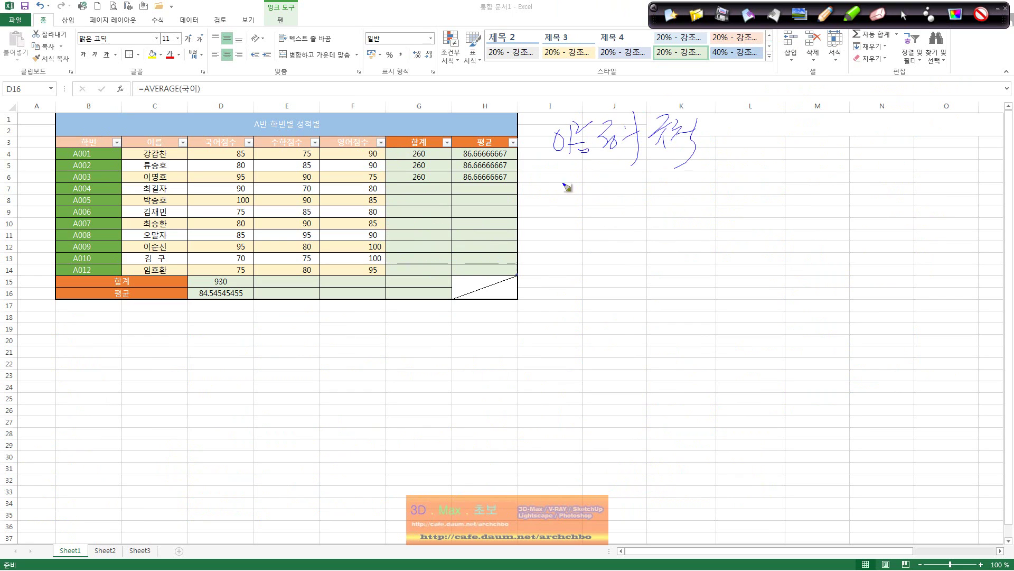
mouse_move(540, 177)
left_mouse_down()
mouse_move(538, 201)
mouse_move(546, 192)
mouse_move(567, 203)
mouse_move(589, 174)
mouse_move(595, 192)
mouse_move(650, 195)
mouse_move(734, 168)
mouse_move(755, 182)
mouse_move(774, 170)
left_mouse_up()
mouse_move(787, 156)
left_mouse_down()
mouse_move(789, 168)
mouse_move(824, 154)
mouse_move(819, 186)
mouse_move(863, 184)
left_mouse_up()
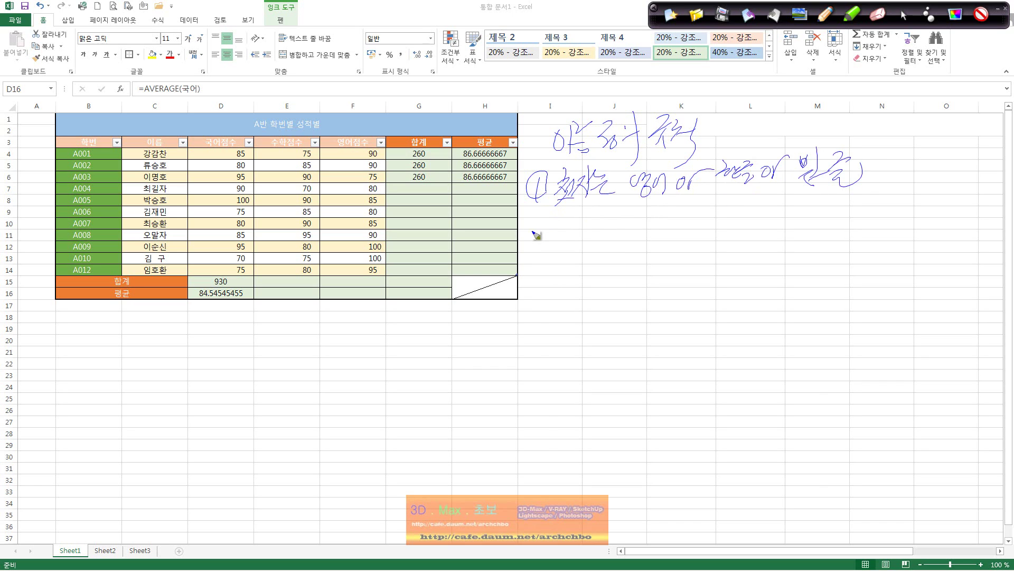
mouse_move(533, 231)
left_mouse_down()
mouse_move(546, 244)
mouse_move(676, 226)
mouse_move(684, 238)
mouse_move(707, 228)
mouse_move(710, 243)
mouse_move(749, 207)
left_mouse_up()
mouse_move(742, 212)
left_mouse_down()
mouse_move(741, 237)
mouse_move(760, 226)
left_mouse_up()
left_click_drag(747, 231, 809, 210)
mouse_move(792, 221)
left_mouse_down()
mouse_move(818, 211)
mouse_move(827, 222)
mouse_move(866, 190)
left_mouse_up()
left_click_drag(553, 275, 551, 290)
mouse_move(552, 263)
left_mouse_down()
mouse_move(555, 288)
mouse_move(591, 301)
left_mouse_up()
mouse_move(600, 264)
left_mouse_down()
mouse_move(613, 296)
mouse_move(618, 285)
mouse_move(673, 275)
mouse_move(663, 296)
left_mouse_up()
left_click_drag(674, 256, 675, 300)
left_click_drag(686, 261, 717, 284)
mouse_move(728, 261)
left_mouse_down()
mouse_move(727, 291)
mouse_move(765, 266)
mouse_move(818, 276)
mouse_move(881, 266)
left_mouse_up()
mouse_move(545, 319)
left_mouse_down()
mouse_move(552, 333)
mouse_move(540, 348)
mouse_move(554, 317)
mouse_move(606, 323)
mouse_move(623, 346)
mouse_move(707, 332)
left_mouse_up()
left_click_drag(709, 308, 728, 331)
mouse_move(750, 299)
left_mouse_down()
mouse_move(753, 328)
mouse_move(778, 323)
mouse_move(814, 292)
left_mouse_up()
left_click_drag(804, 293, 800, 336)
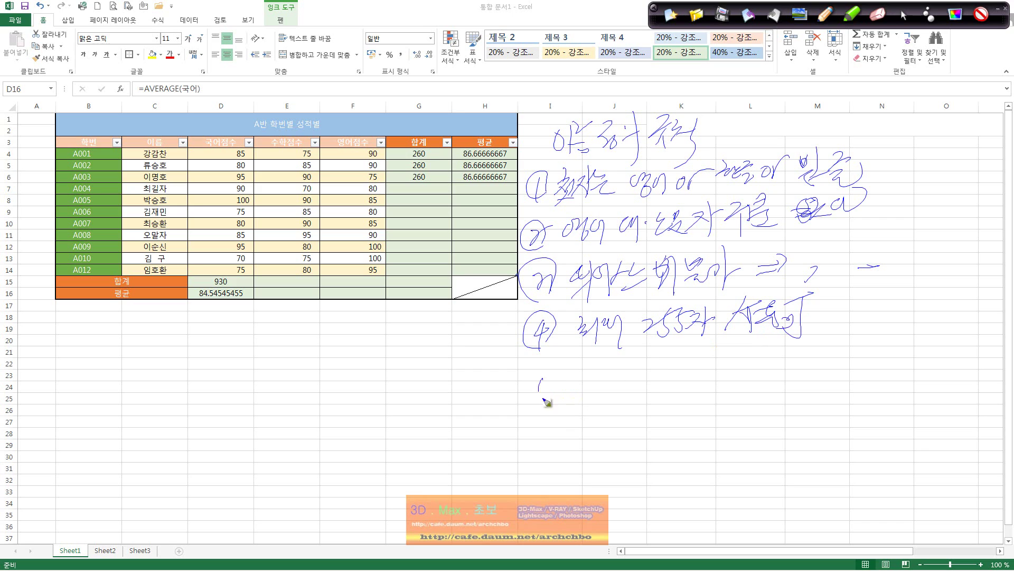
mouse_move(546, 401)
left_mouse_down()
mouse_move(552, 360)
mouse_move(564, 406)
mouse_move(595, 405)
mouse_move(629, 376)
mouse_move(641, 393)
mouse_move(732, 368)
mouse_move(739, 388)
mouse_move(803, 392)
mouse_move(859, 365)
mouse_move(868, 388)
mouse_move(898, 370)
mouse_move(906, 387)
left_mouse_up()
mouse_move(909, 351)
left_mouse_down()
mouse_move(939, 338)
mouse_move(900, 392)
left_mouse_up()
left_click_drag(917, 365, 926, 393)
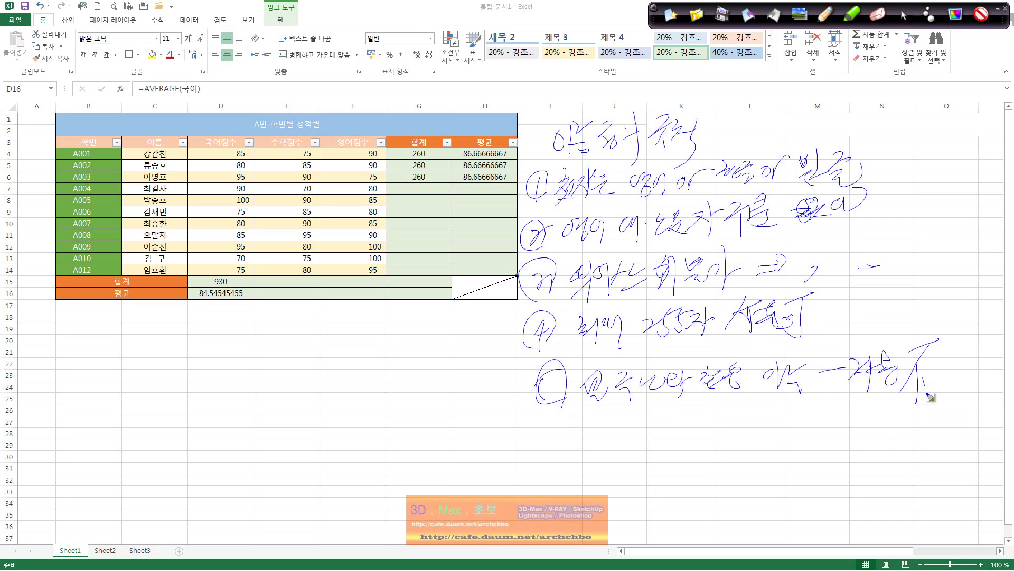
mouse_move(942, 349)
left_mouse_down()
mouse_move(964, 345)
mouse_move(957, 384)
left_mouse_up()
left_click_drag(960, 347, 959, 386)
left_click(666, 19)
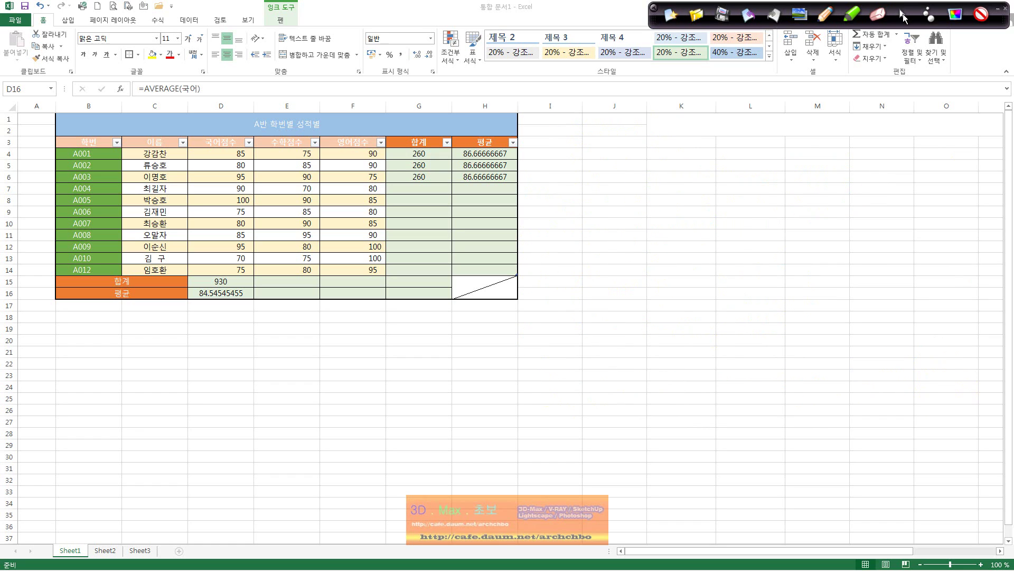